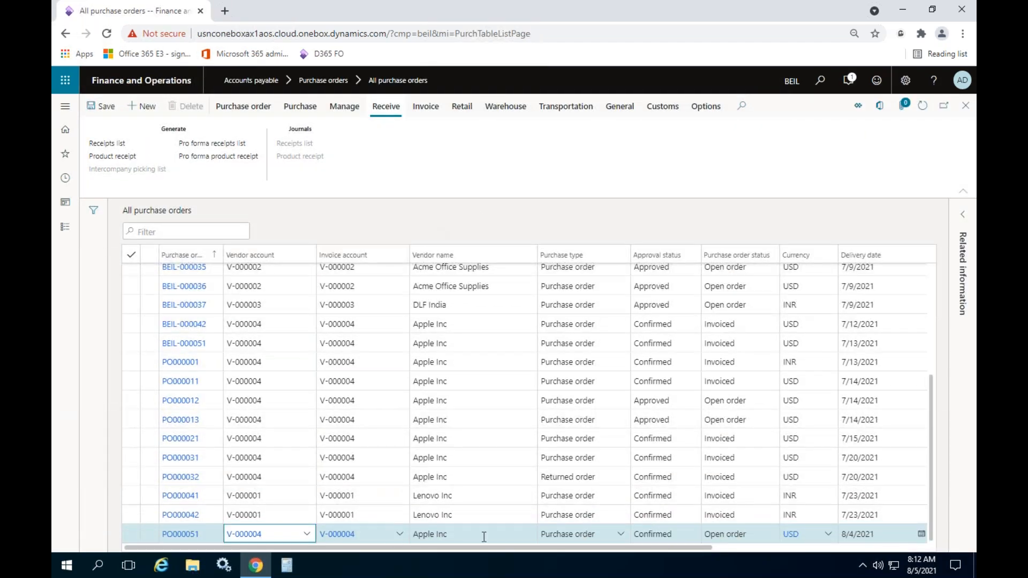
# - Open the Apple Inc purchase order with the 8/4/2021 delivery date and view its lines
pyautogui.click(472, 534)
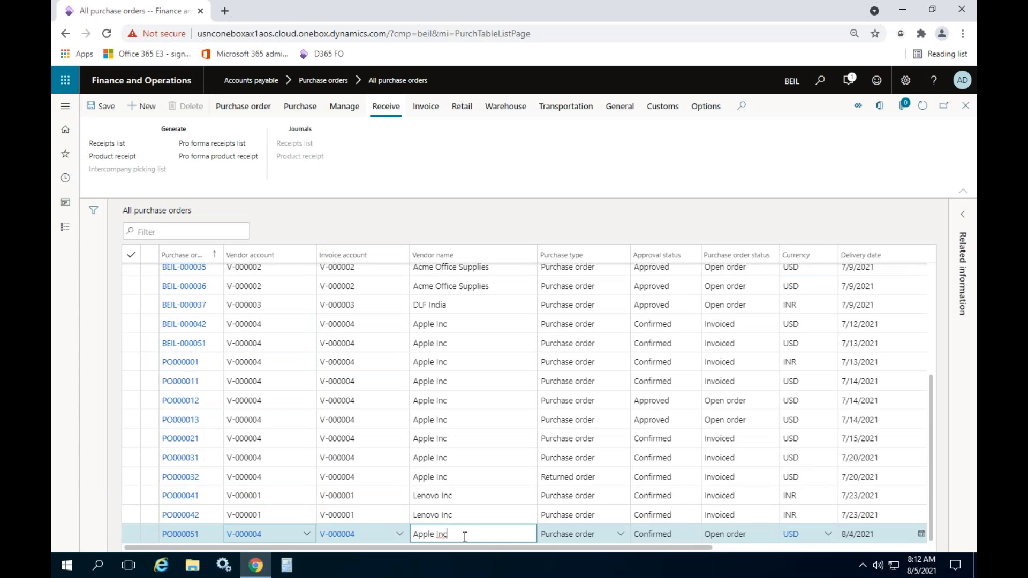
pyautogui.click(180, 534)
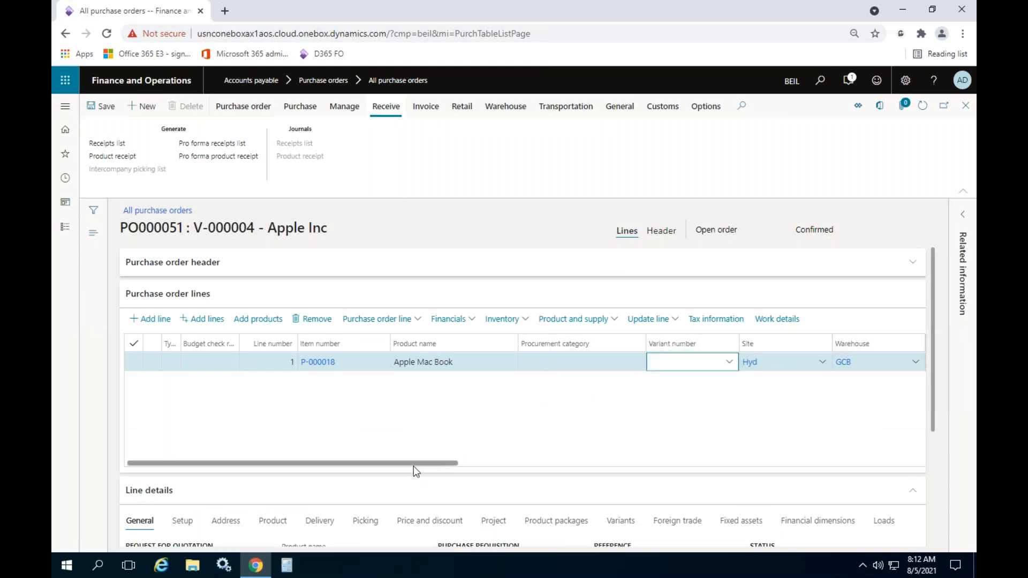
pyautogui.moveTo(415, 463); pyautogui.dragTo(278, 453)
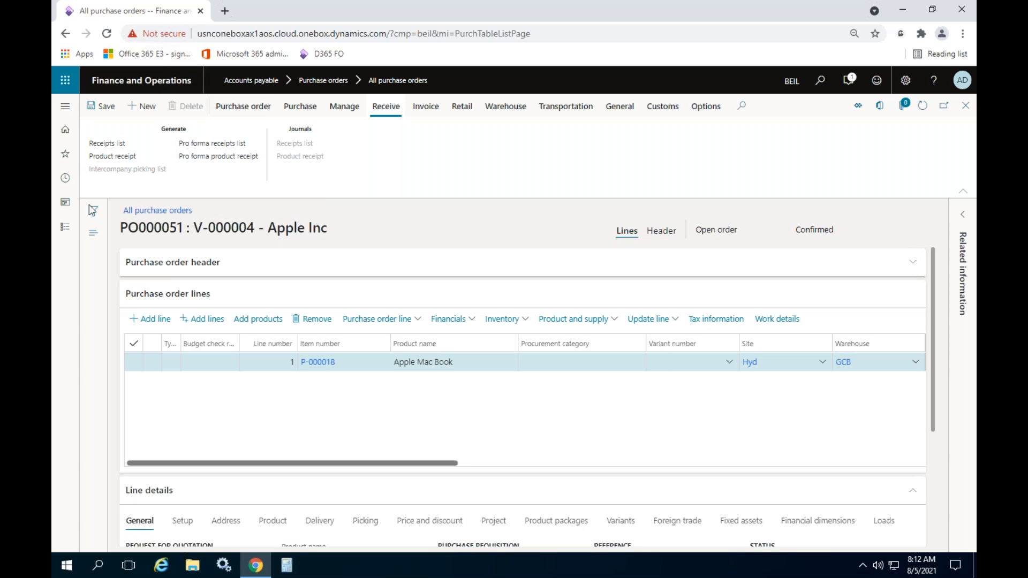
# - Duplicate the purchase orders page in a second browser tab and open the Inventory management Posting setup there
pyautogui.rightClick(137, 10)
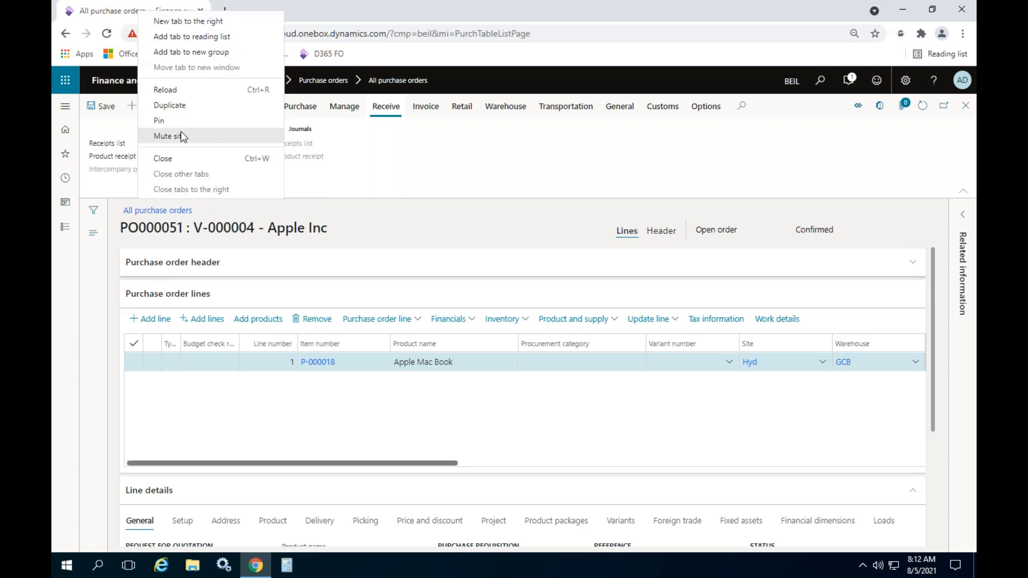
pyautogui.click(170, 106)
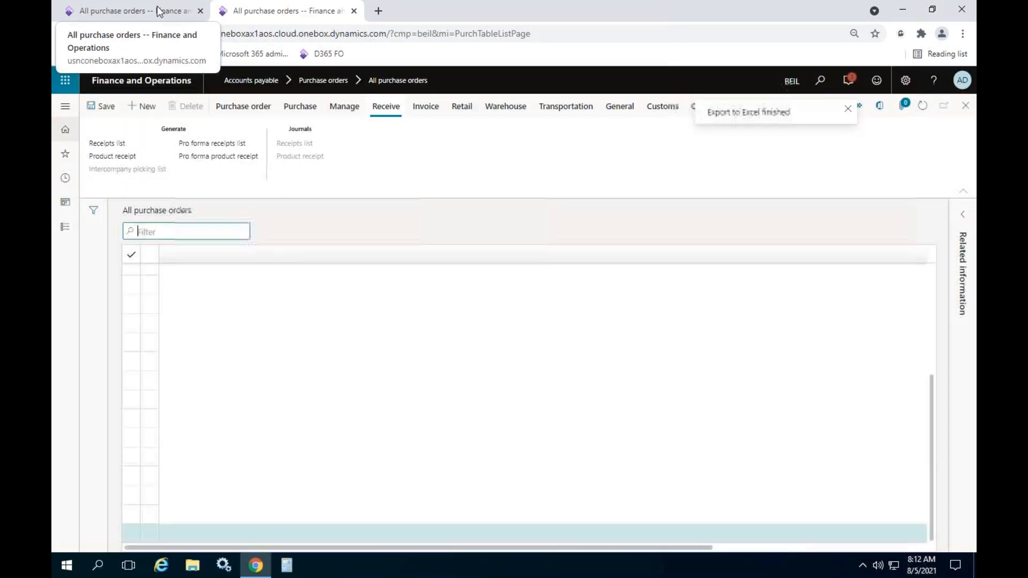
pyautogui.click(65, 227)
pyautogui.scroll(-5, 115, 375)
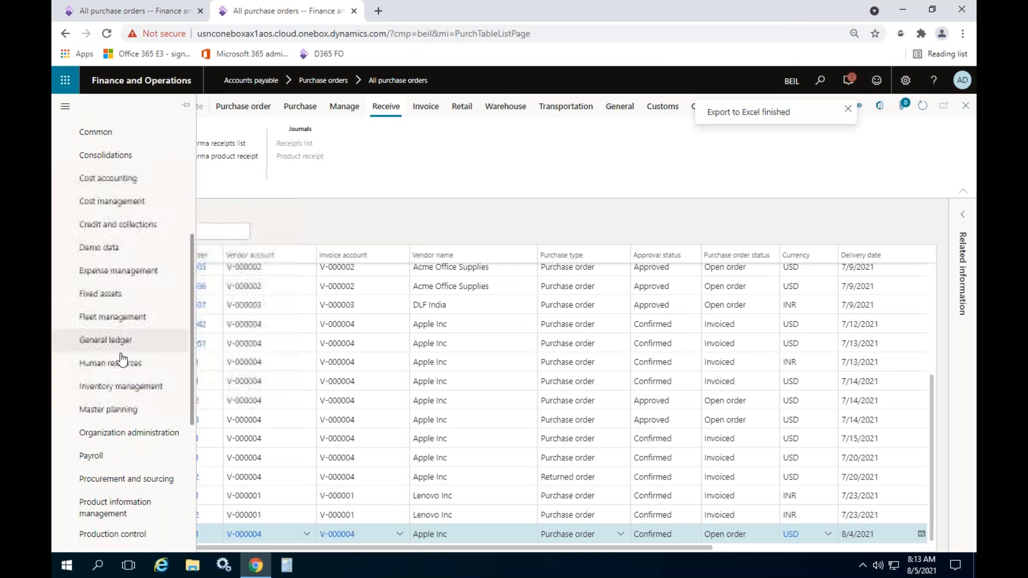
pyautogui.click(118, 394)
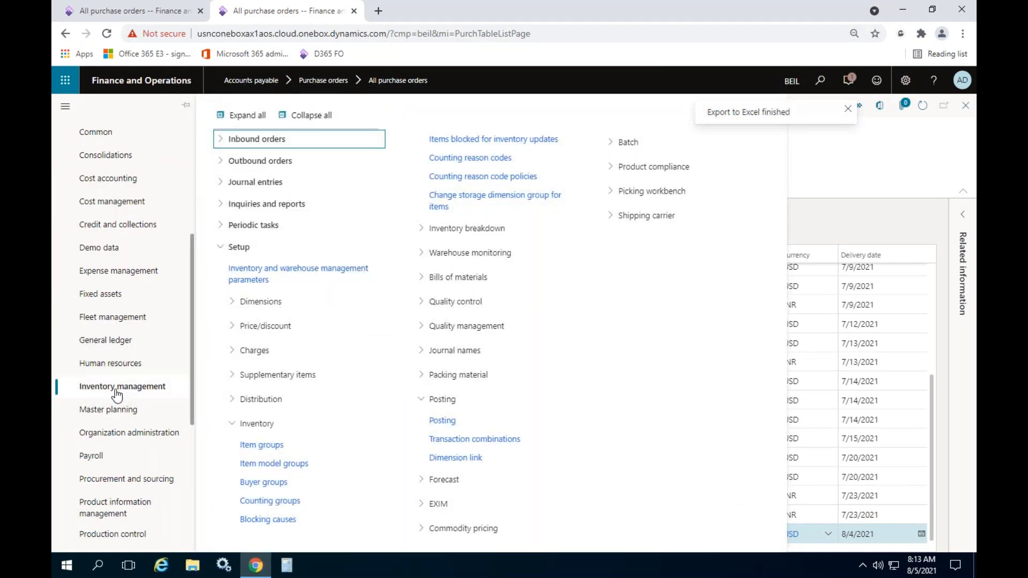
pyautogui.click(442, 422)
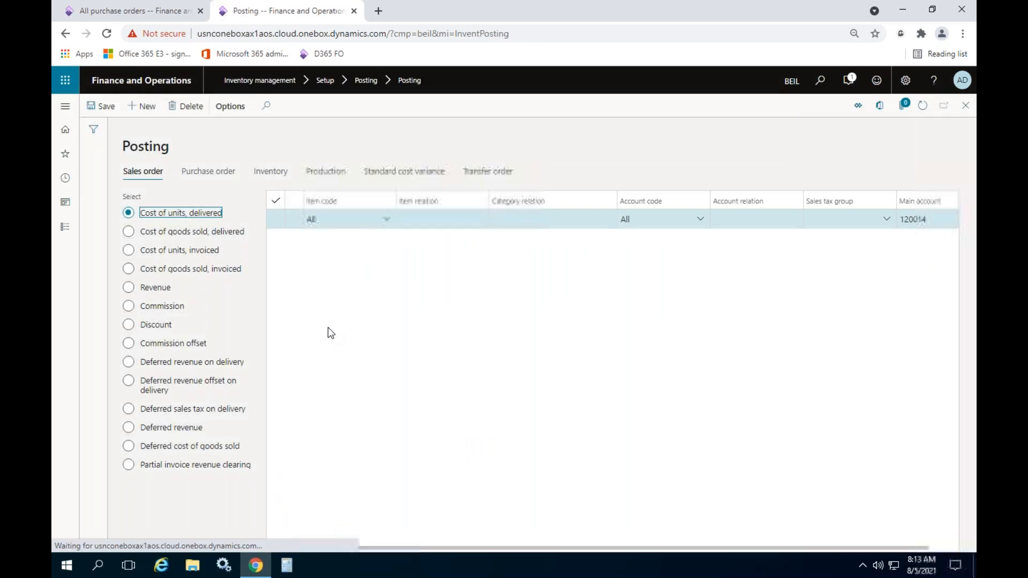
# - Review the sales order posting setup for Cost of units, invoiced and Cost of goods sold, invoiced
pyautogui.click(229, 236)
pyautogui.click(207, 251)
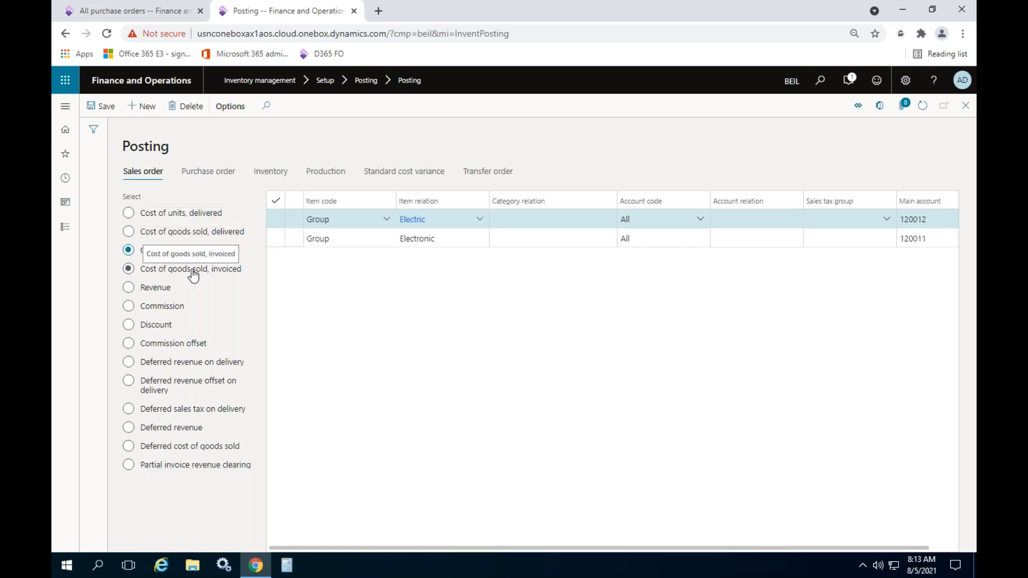
pyautogui.click(194, 275)
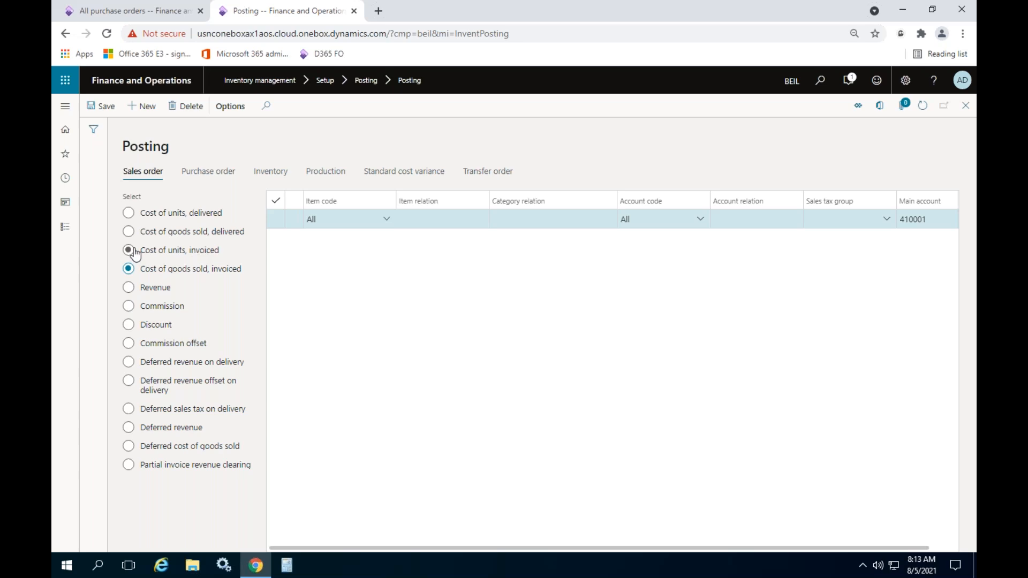
pyautogui.click(156, 253)
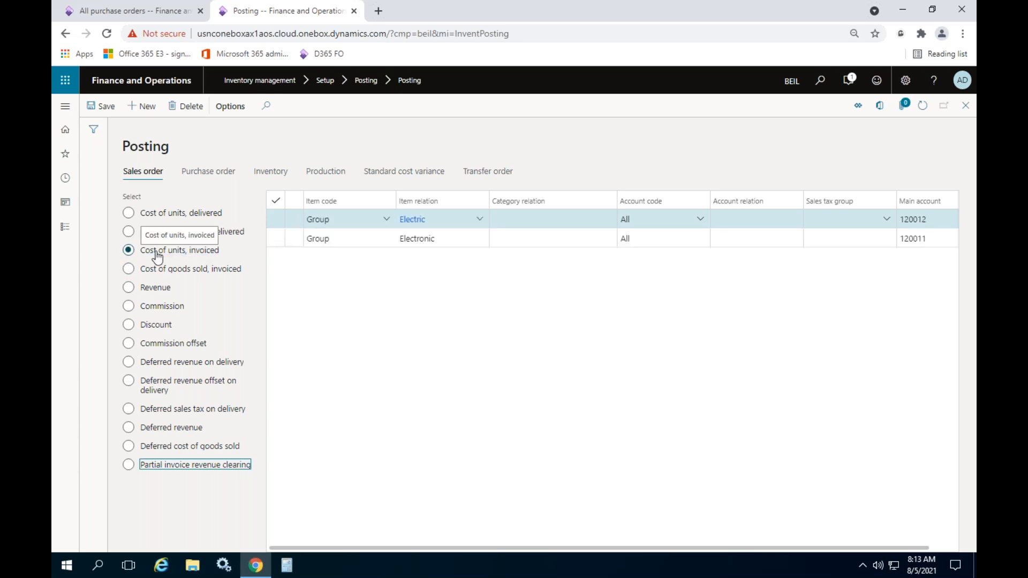
pyautogui.click(158, 269)
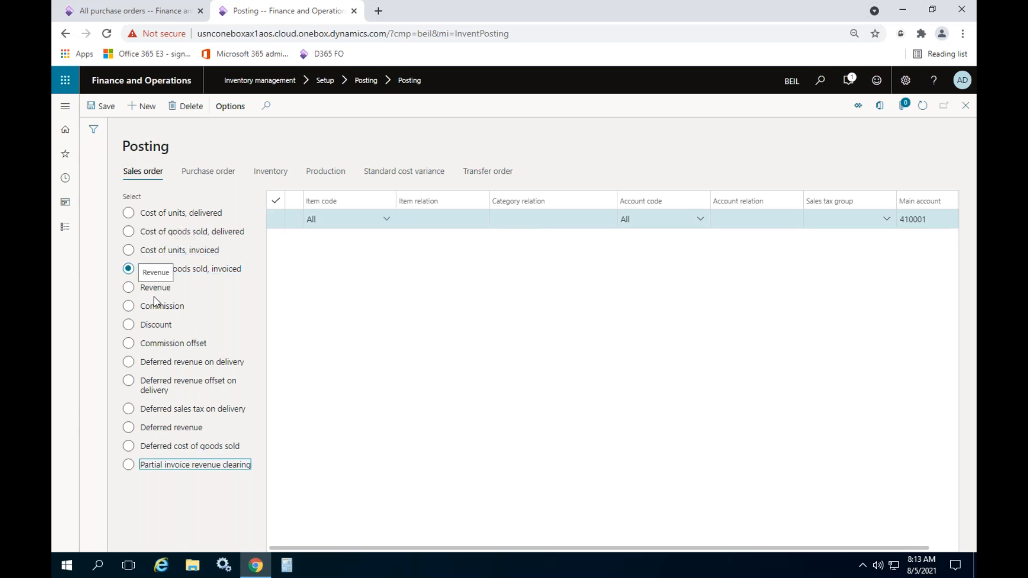
# - Try to post a product receipt for the Apple Inc purchase order with product receipt number DO326436
pyautogui.click(159, 13)
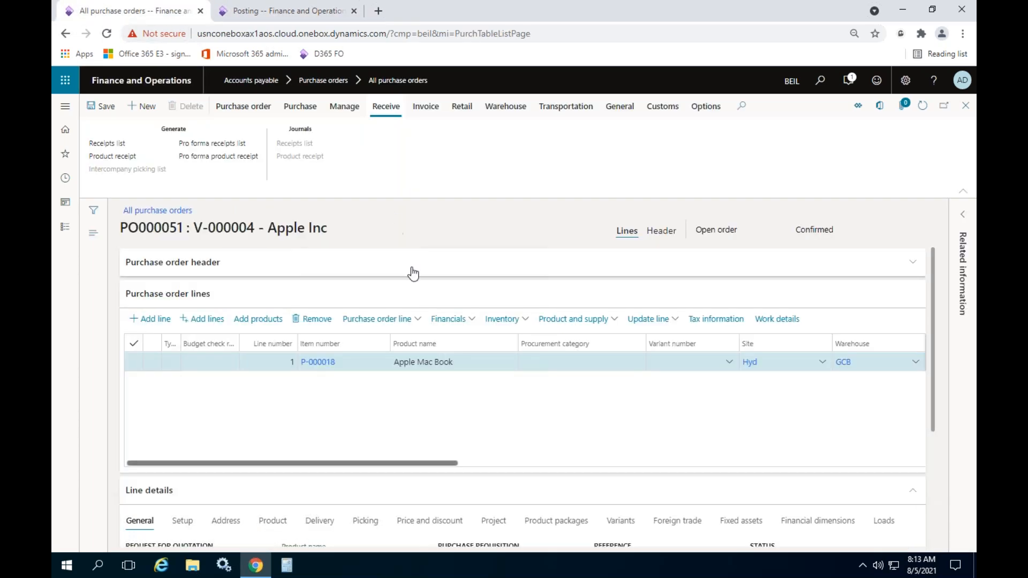
pyautogui.click(111, 158)
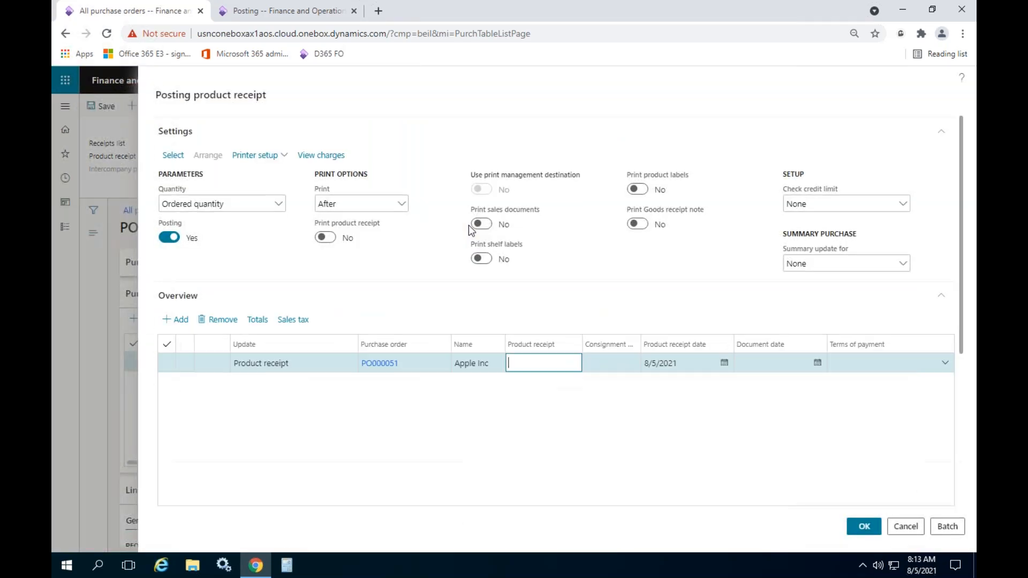
pyautogui.write('DO326436')
pyautogui.scroll(-4, 667, 305)
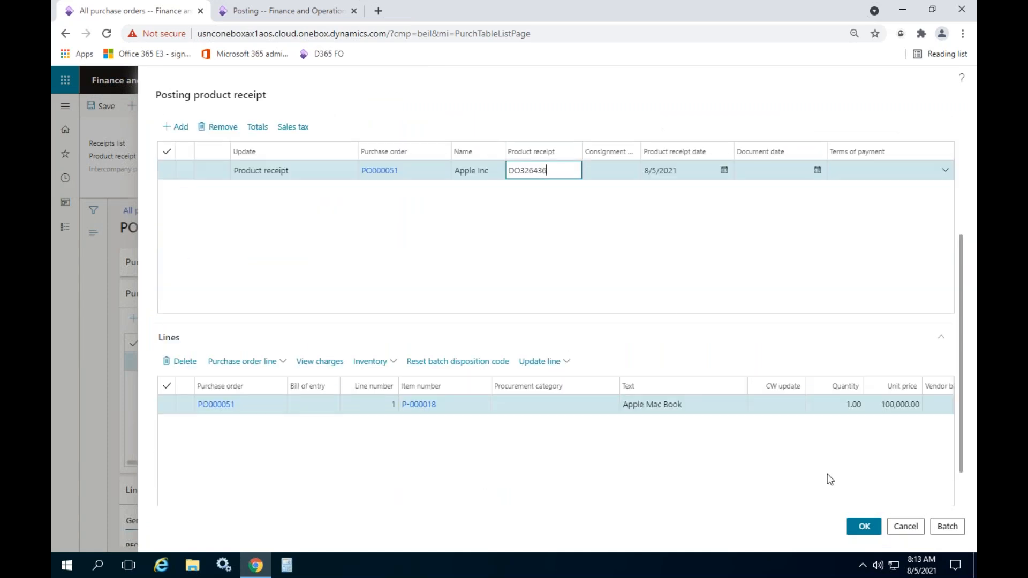
pyautogui.click(864, 529)
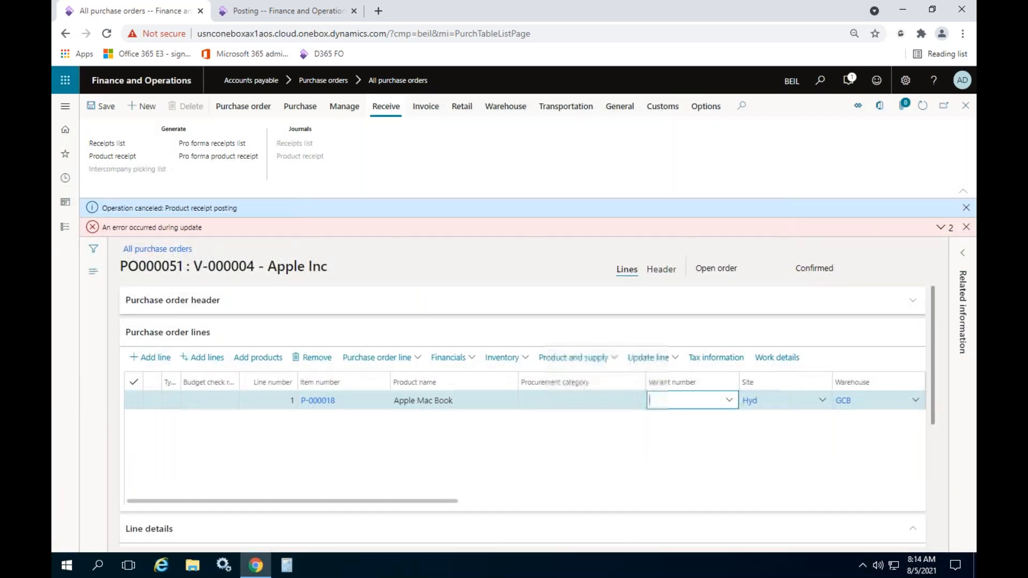
# - View the posting error's message details and display the purchase order posting setup for Purchase expenditure, un-invoiced
pyautogui.click(944, 228)
pyautogui.click(940, 247)
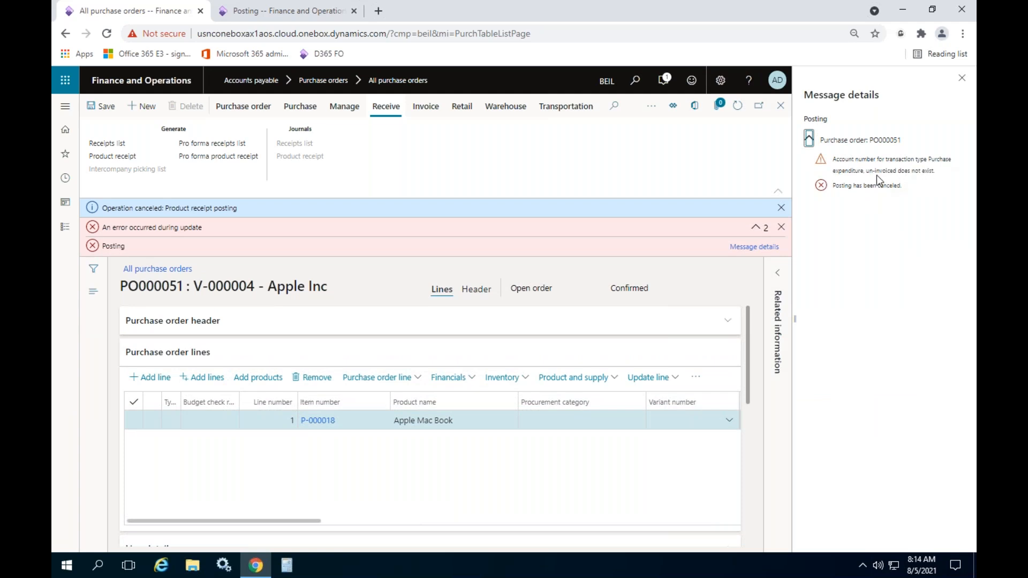
pyautogui.click(279, 15)
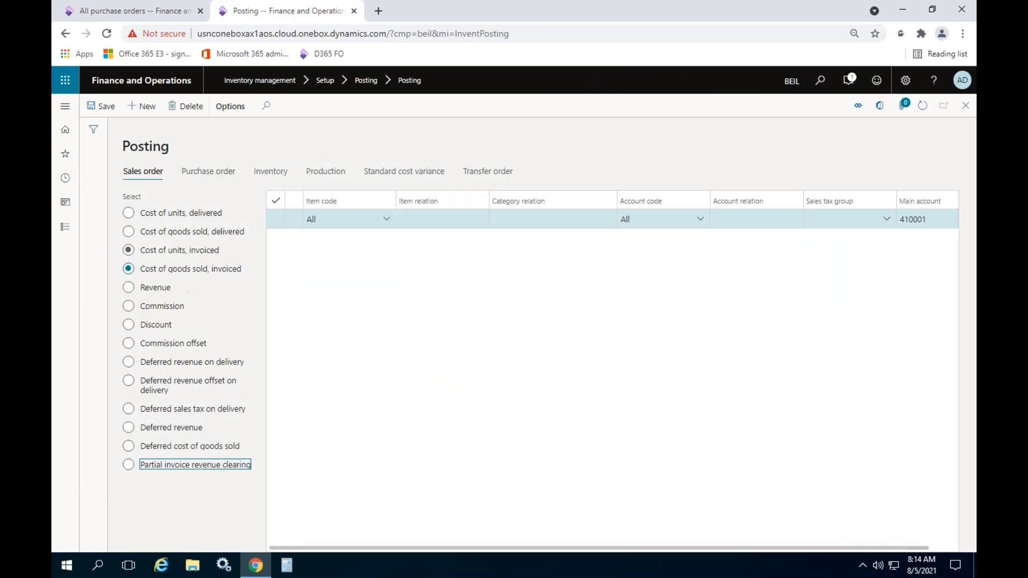
pyautogui.click(208, 171)
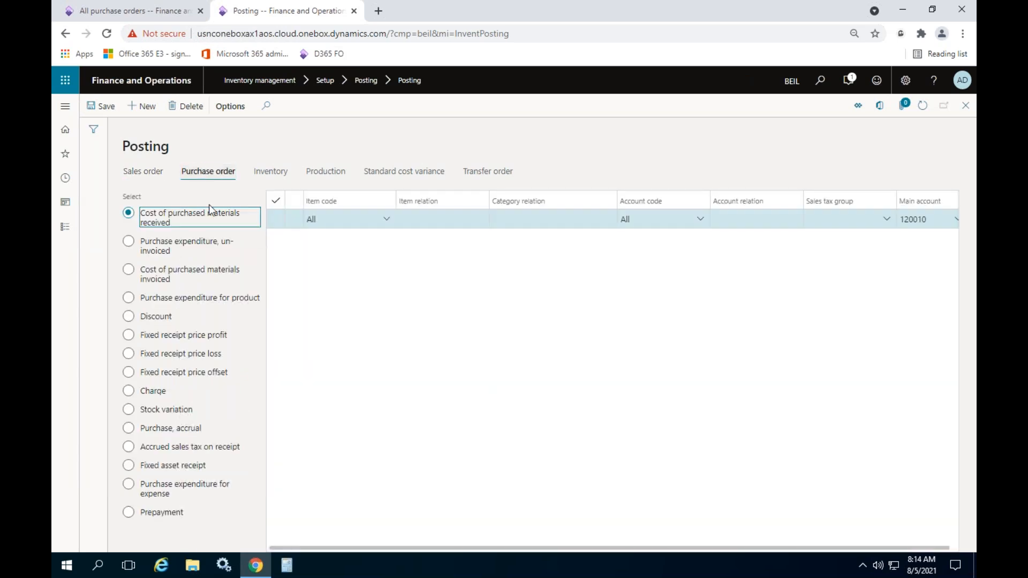
pyautogui.click(189, 249)
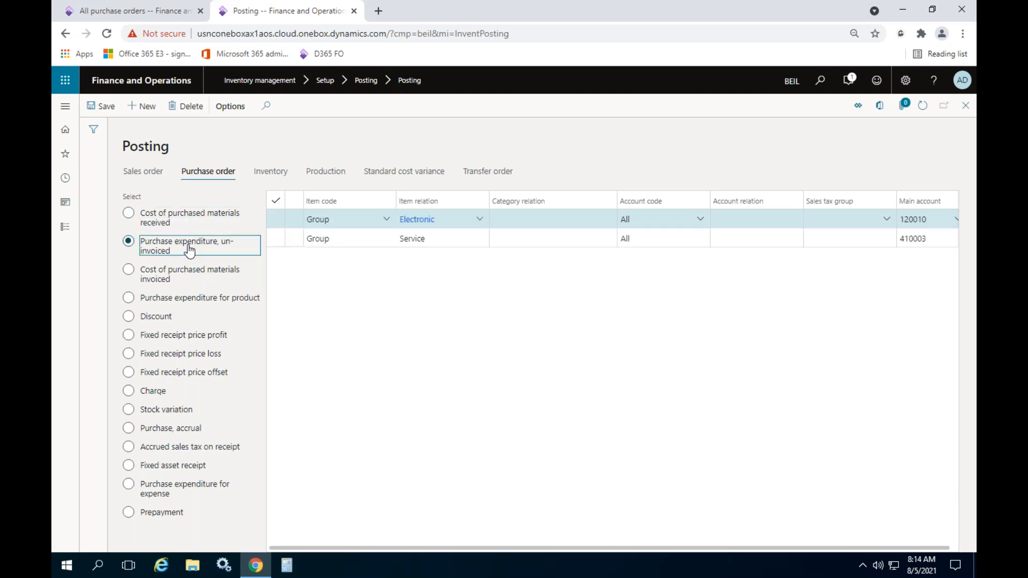
# - Check the main account descriptions for the Electronic and Service groups under Purchase expenditure, un-invoiced
pyautogui.click(616, 199)
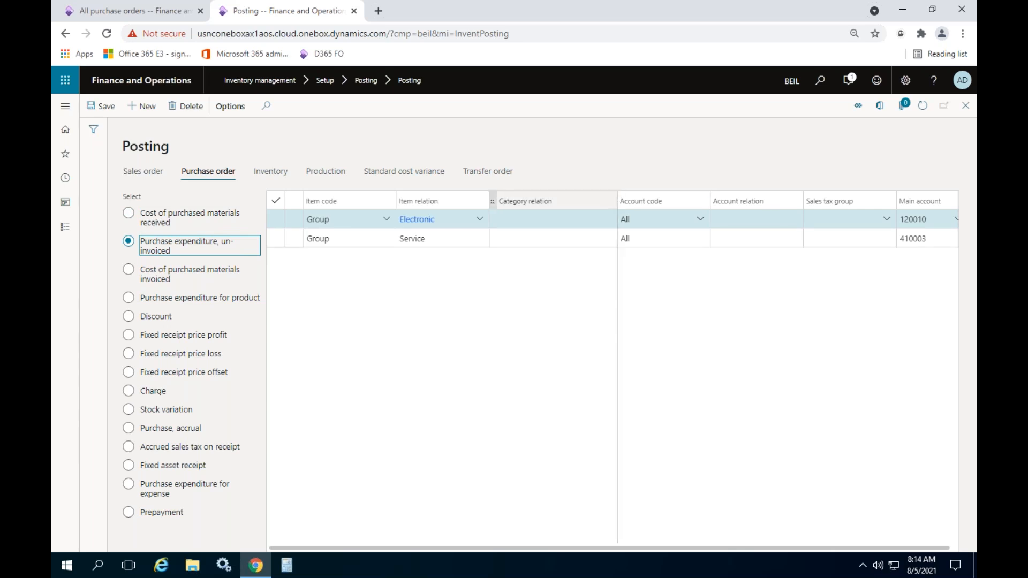
pyautogui.click(687, 340)
pyautogui.moveTo(619, 198); pyautogui.dragTo(566, 231)
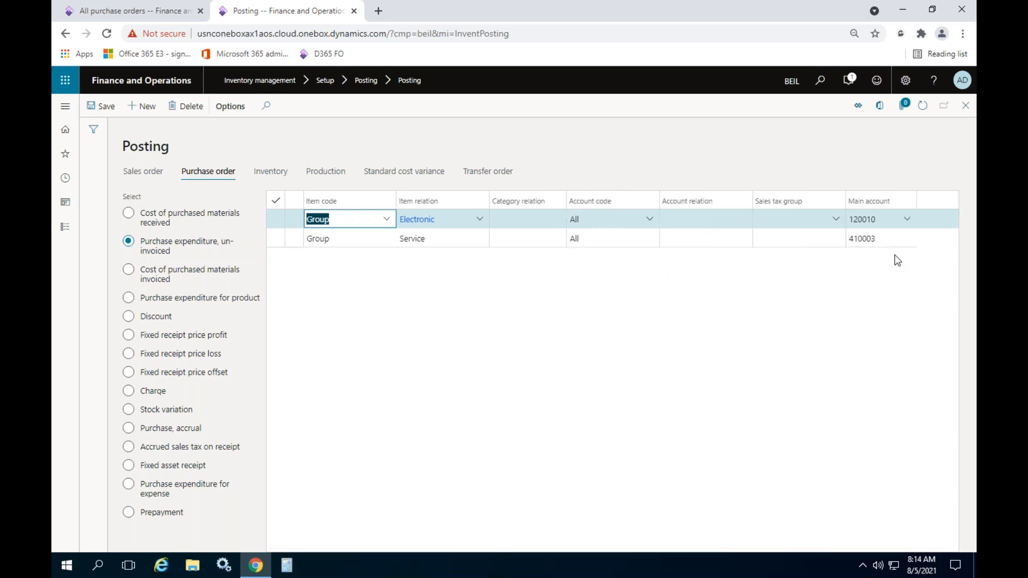
pyautogui.click(905, 220)
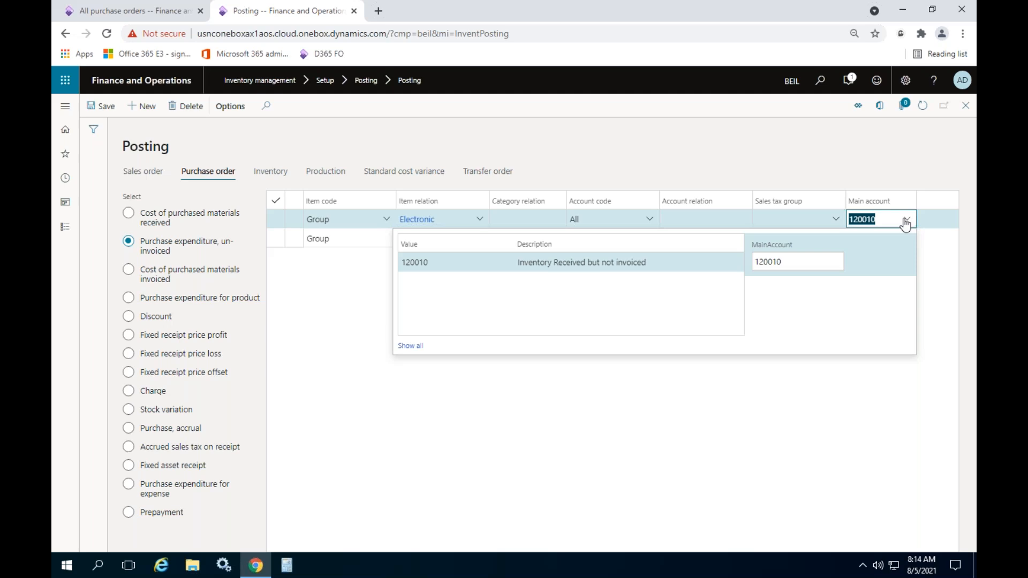
pyautogui.click(840, 431)
pyautogui.click(909, 241)
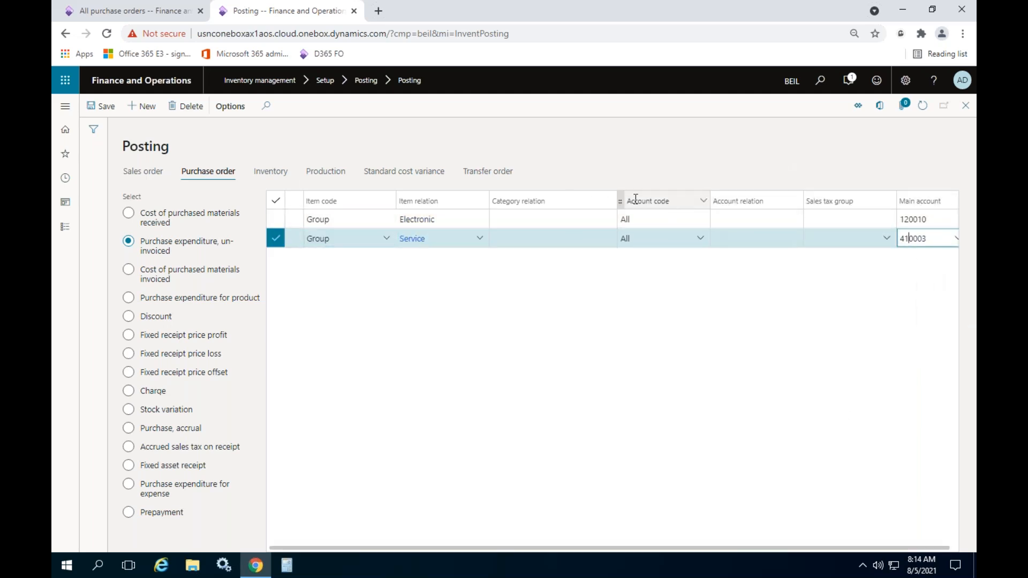
pyautogui.moveTo(619, 201); pyautogui.dragTo(575, 247)
pyautogui.click(899, 239)
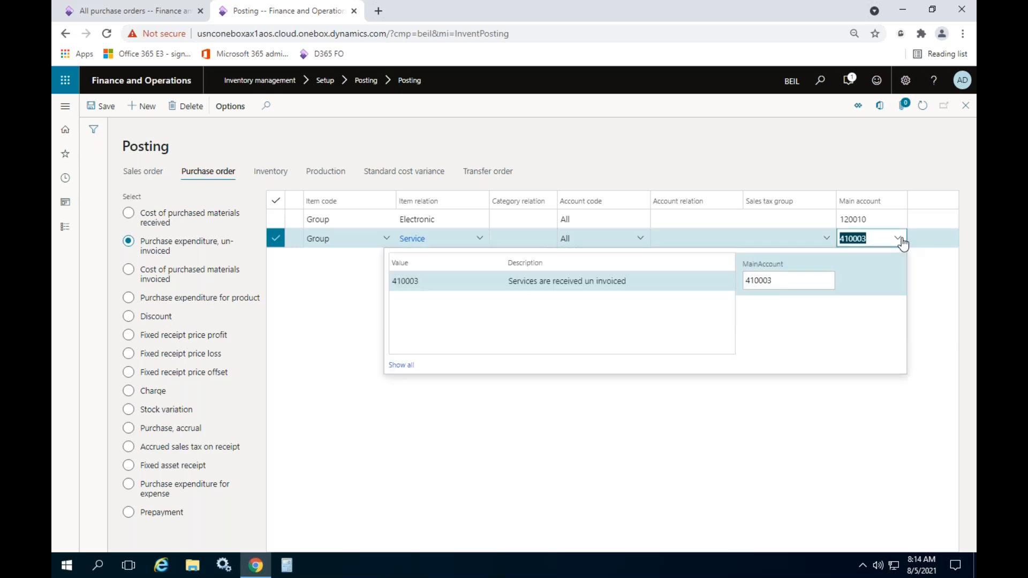
# - Change the Electronic group row's item code to All in the Purchase expenditure, un-invoiced posting setup
pyautogui.click(418, 219)
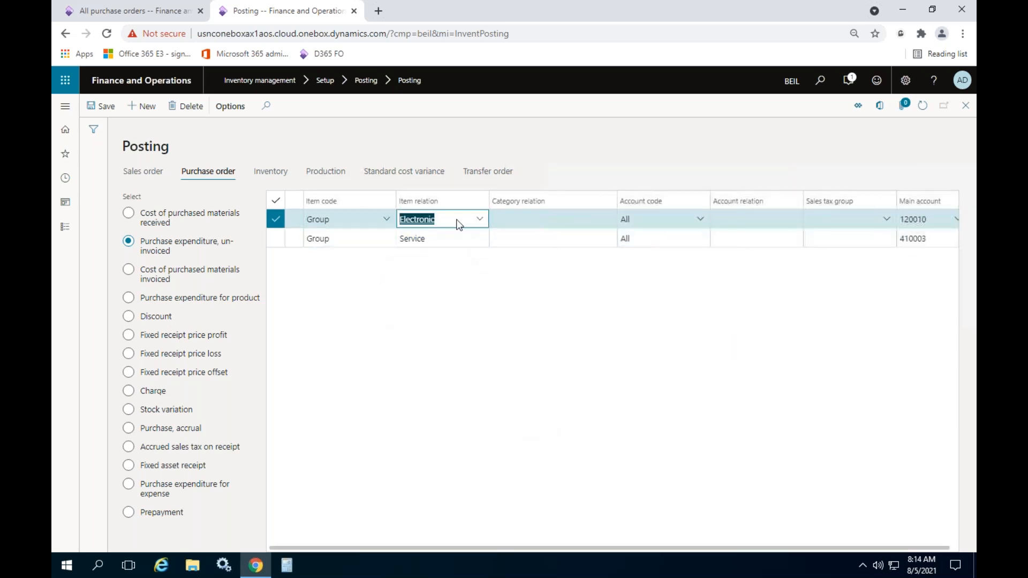
pyautogui.click(480, 219)
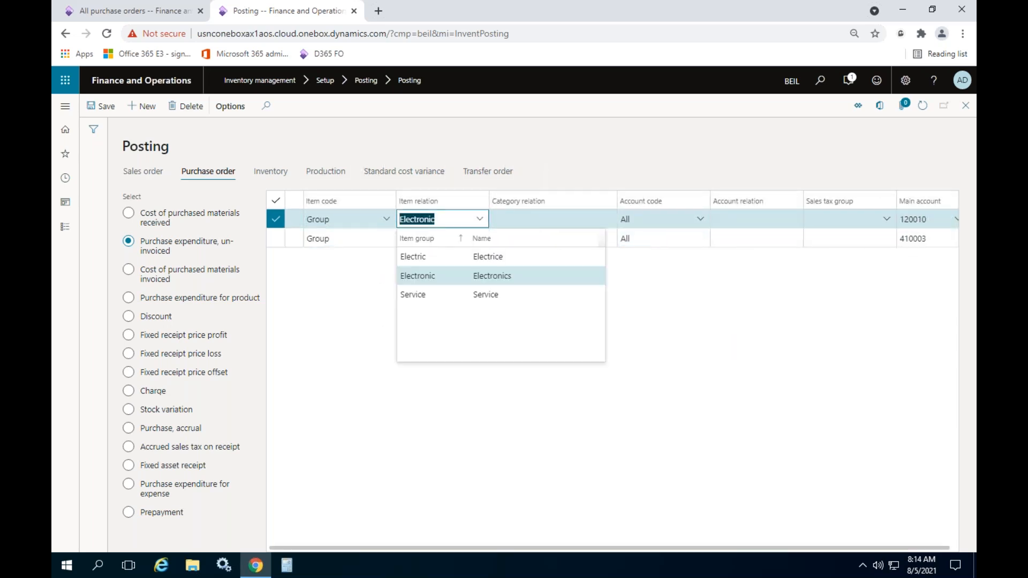
pyautogui.click(386, 219)
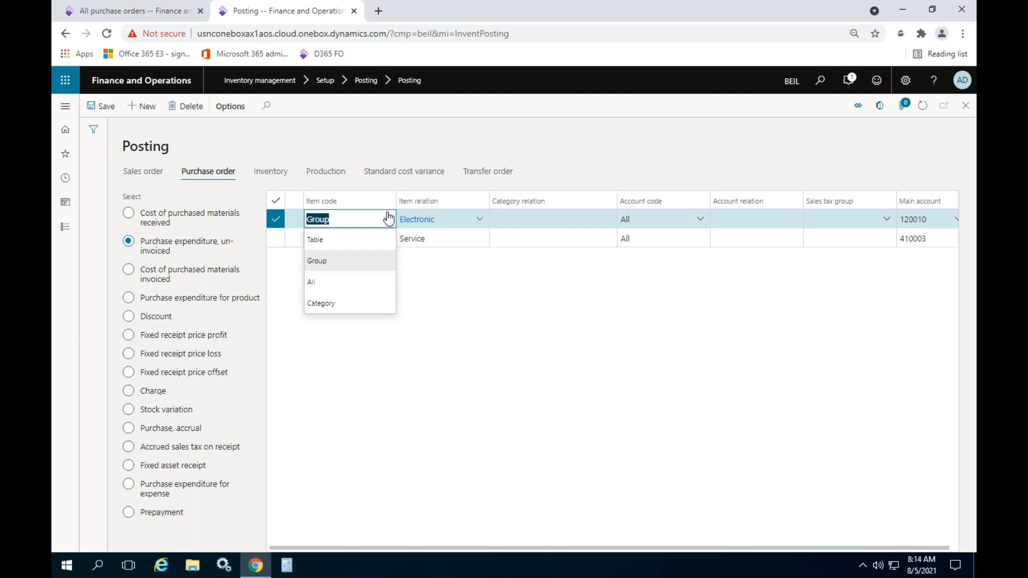
pyautogui.click(312, 281)
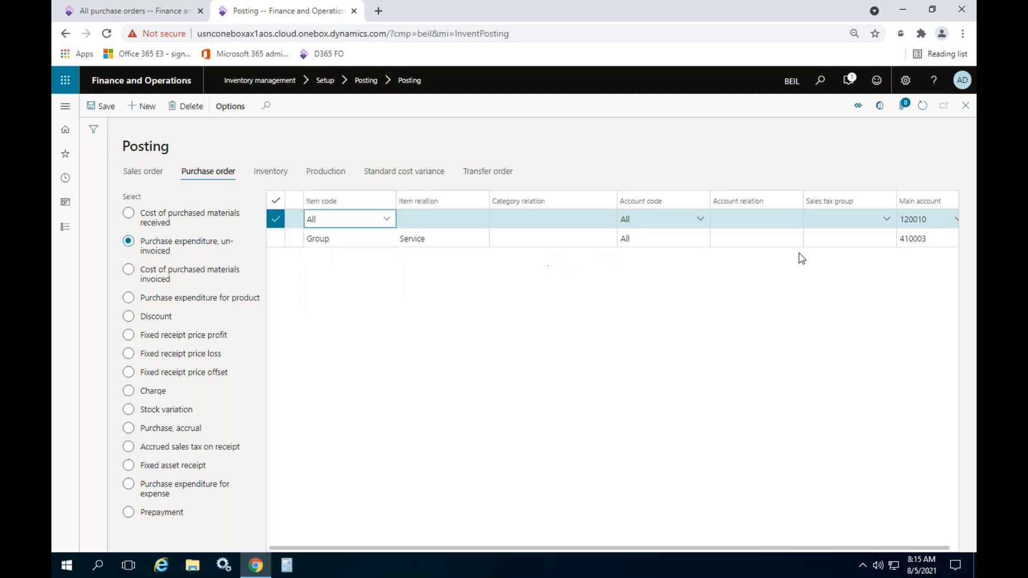
pyautogui.click(937, 222)
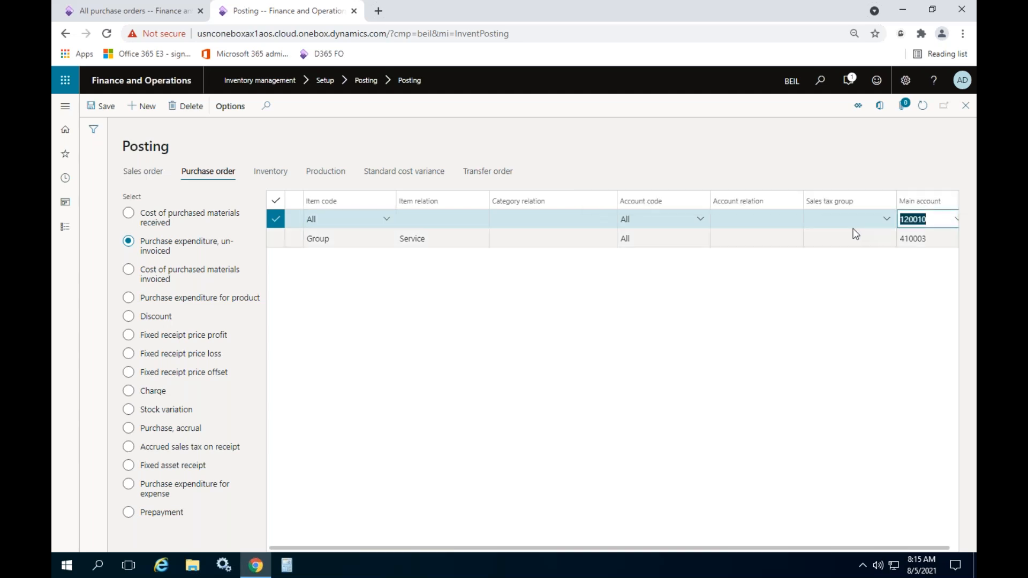
# - Return to the Apple Inc purchase order, clear its posting error details and notifications, and request a new product receipt
pyautogui.click(144, 11)
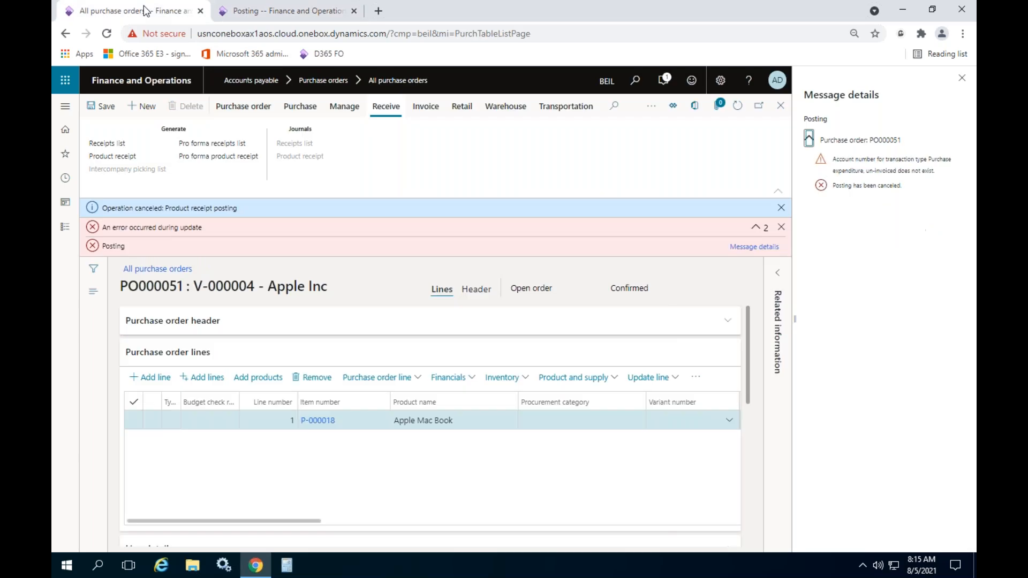
pyautogui.click(961, 84)
pyautogui.click(966, 229)
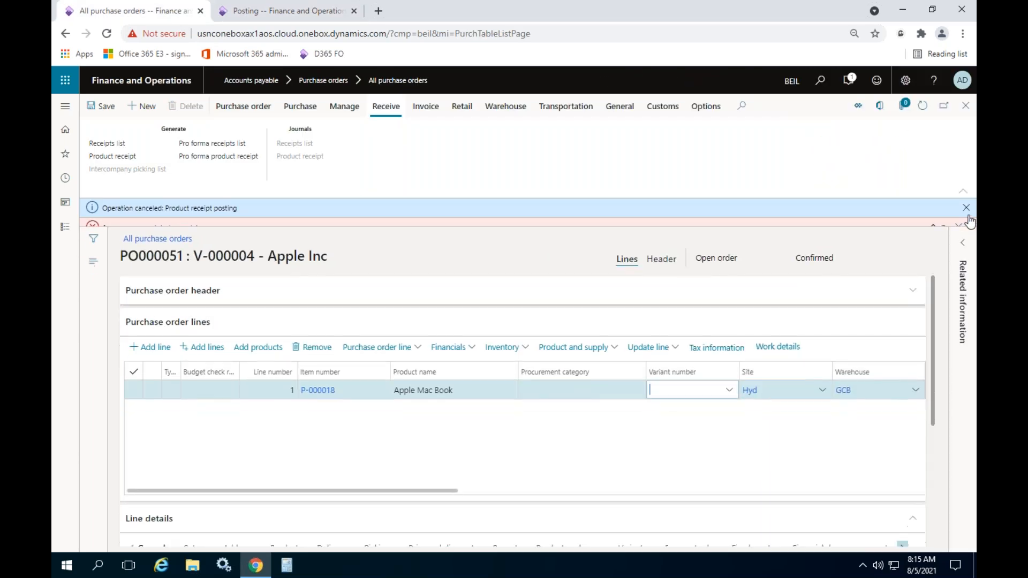
pyautogui.click(966, 208)
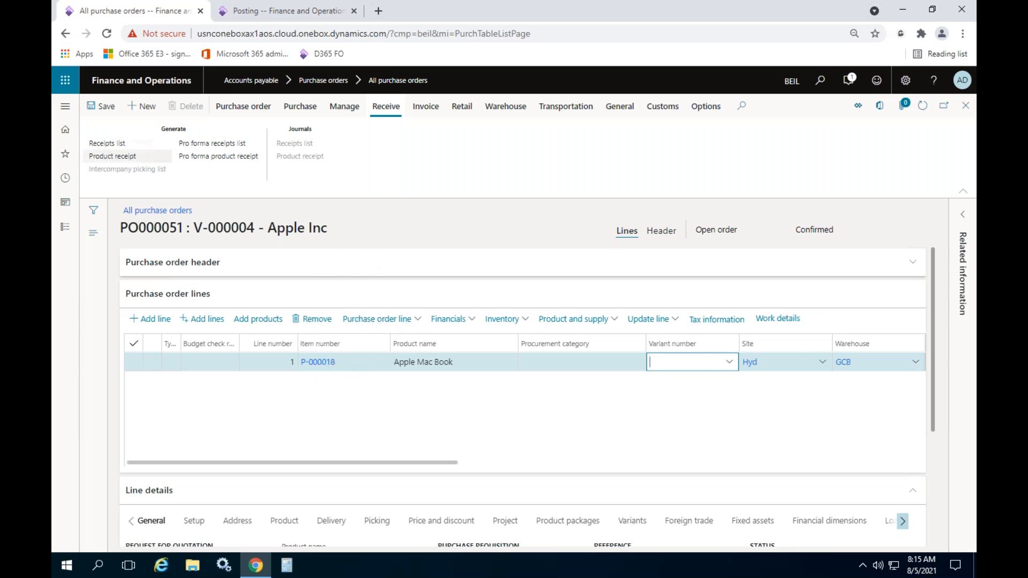
pyautogui.click(114, 157)
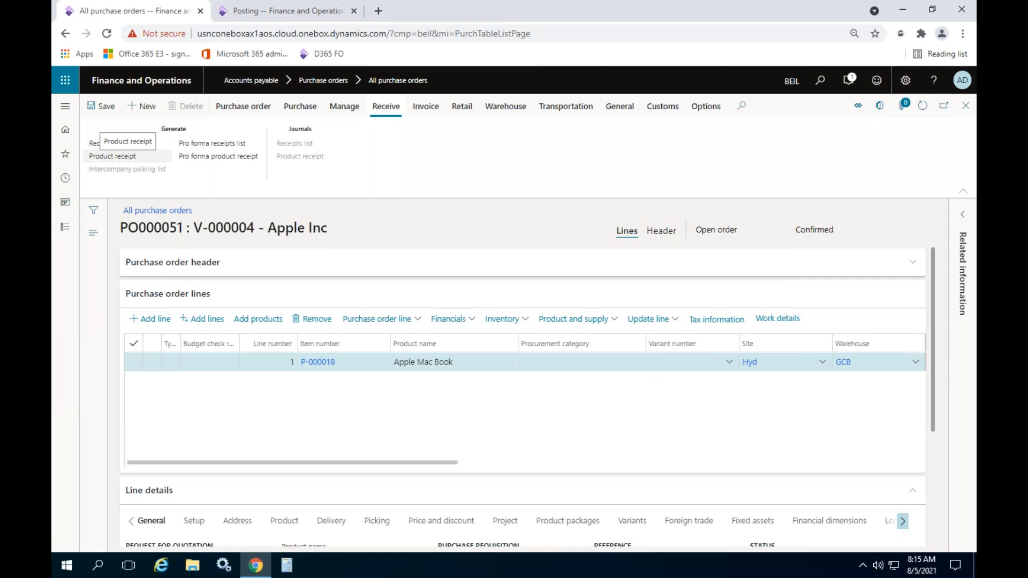
pyautogui.click(112, 156)
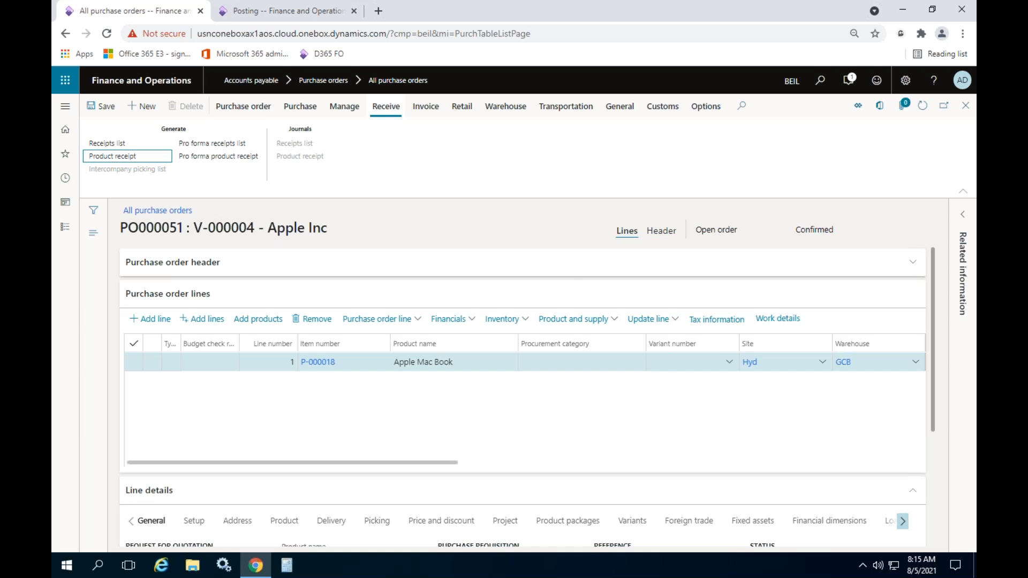
# - Add a posting line with item code All to the purchase order setup for Cost of purchased materials invoiced
pyautogui.click(291, 14)
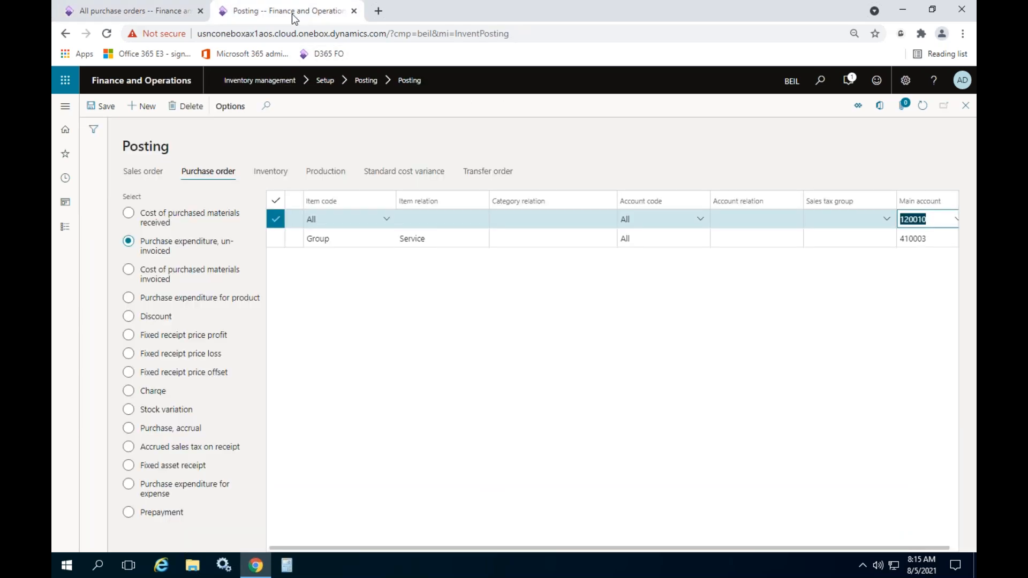
pyautogui.click(190, 219)
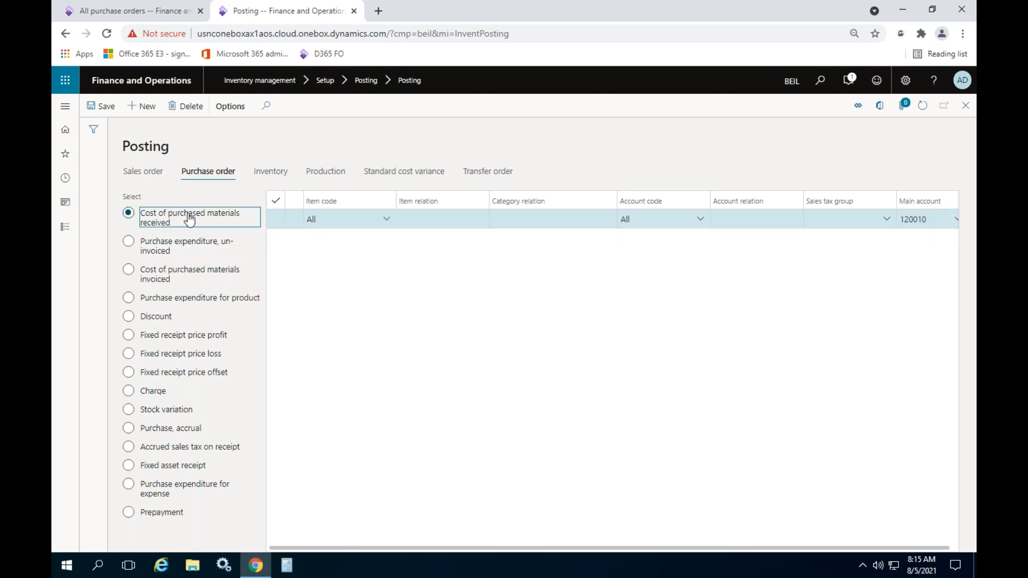
pyautogui.click(171, 256)
pyautogui.click(172, 270)
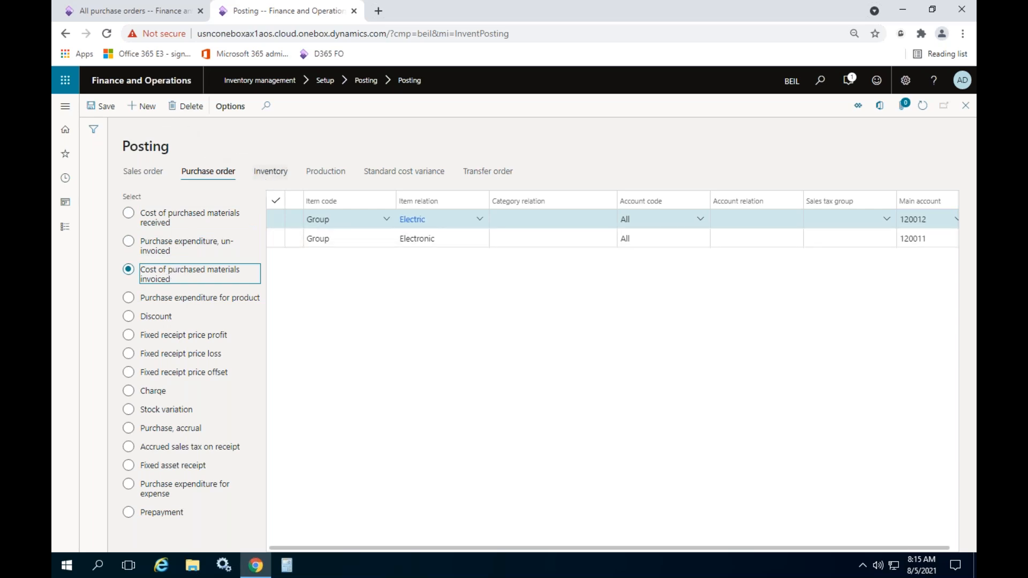
pyautogui.click(142, 106)
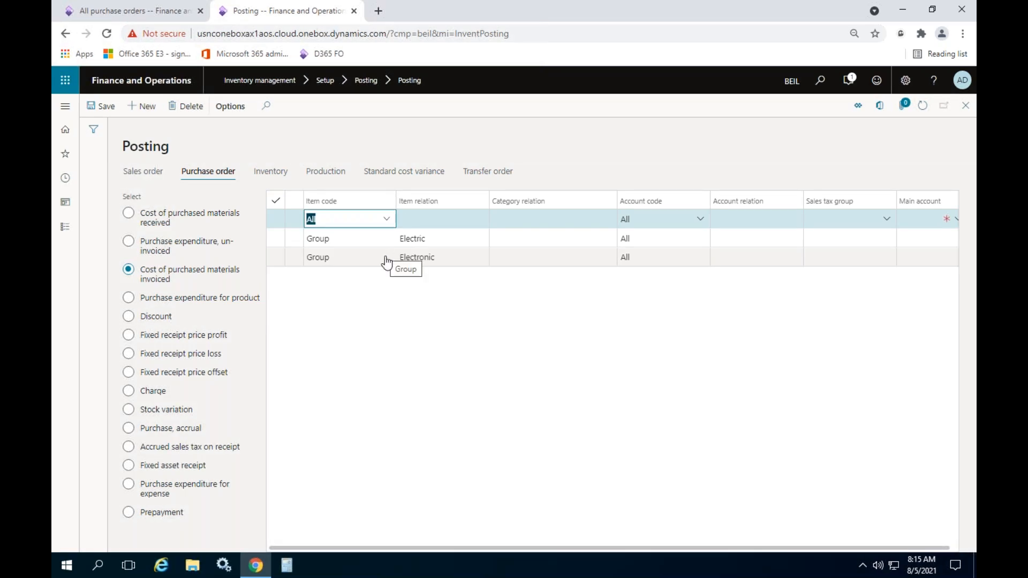
pyautogui.click(392, 221)
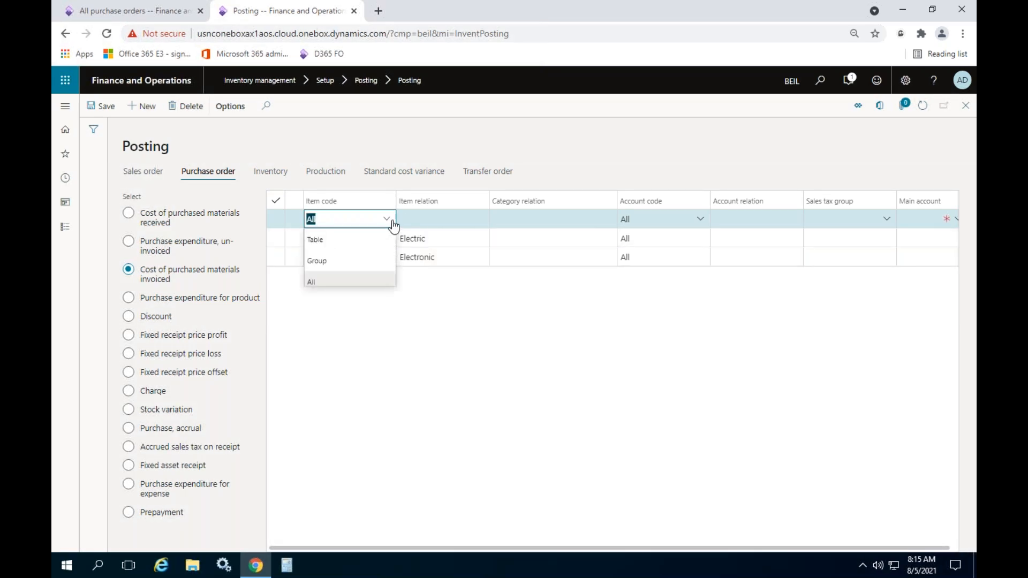
pyautogui.click(339, 282)
# - Set the new posting line's main account to 120011, Electronics Inventory, and save the posting setup
pyautogui.click(935, 218)
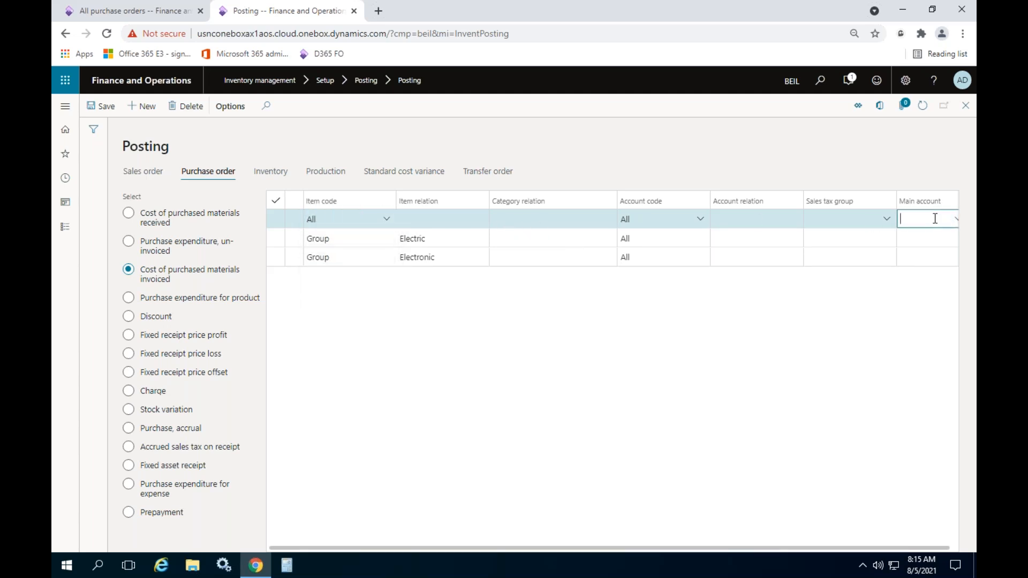
pyautogui.write('ele')
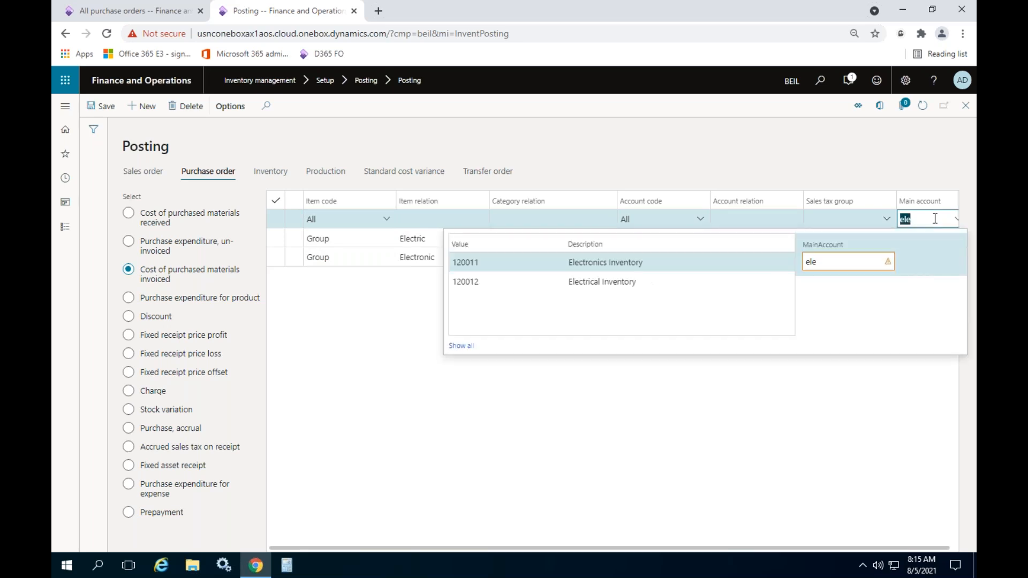
pyautogui.click(646, 262)
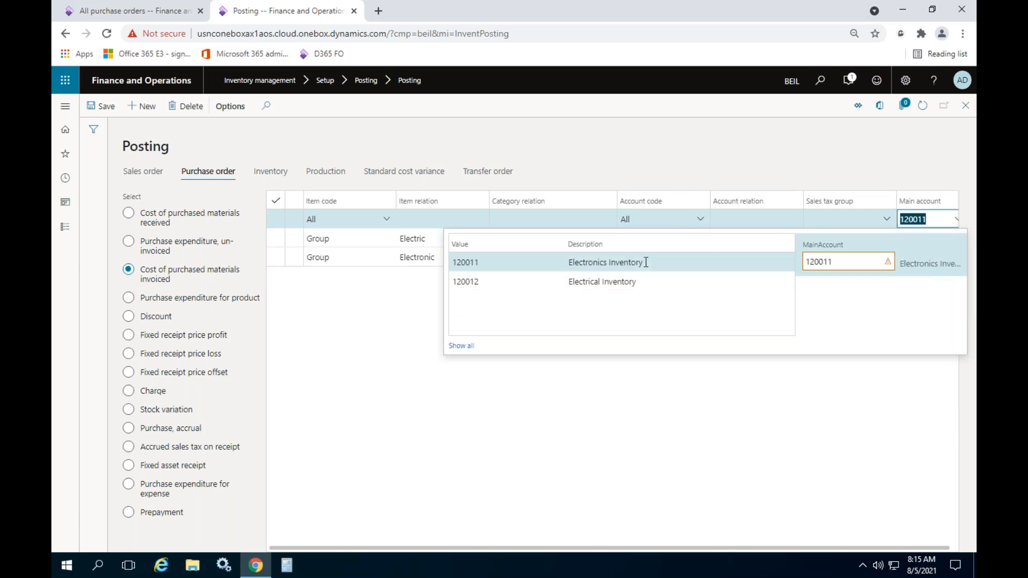
pyautogui.click(655, 401)
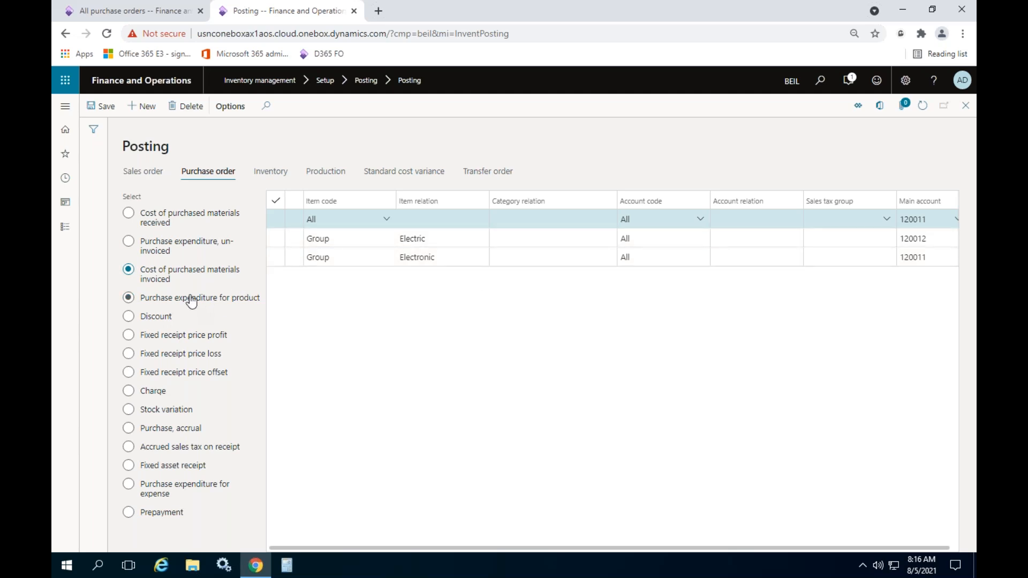
pyautogui.click(101, 106)
# - Post the product receipt for the Apple Inc purchase order with product receipt number DO436376
pyautogui.click(142, 13)
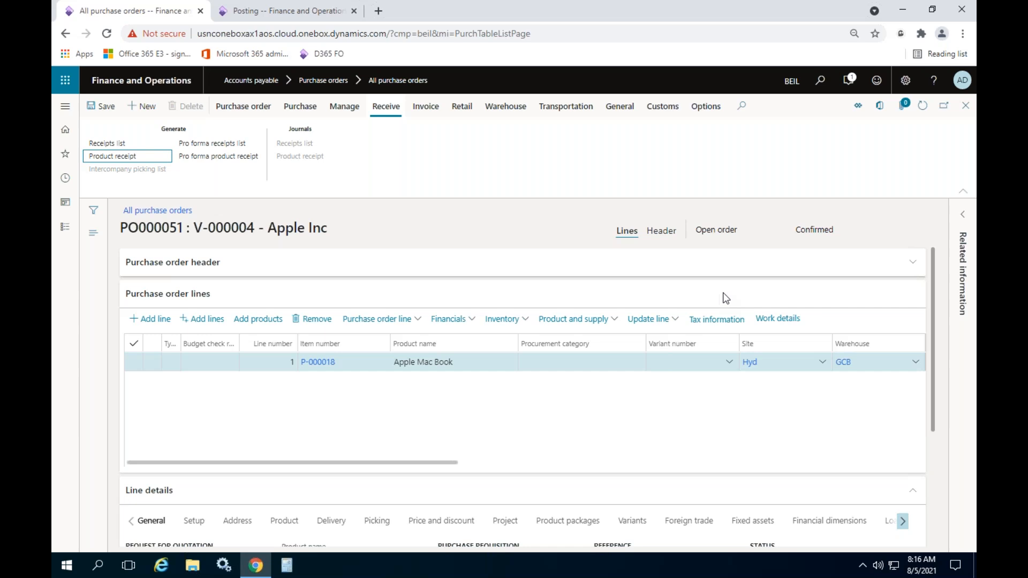
pyautogui.click(113, 156)
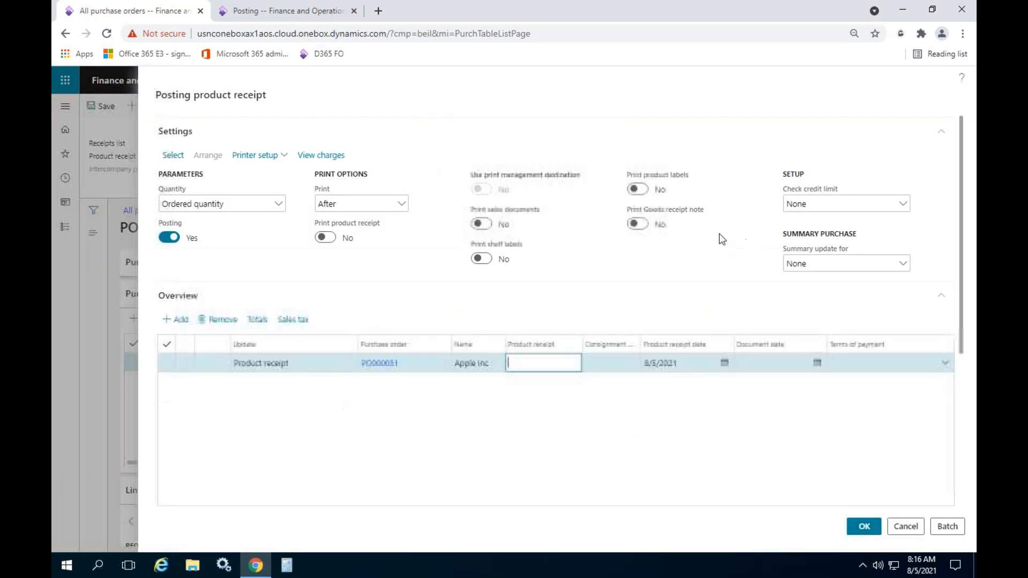
pyautogui.write('DO')
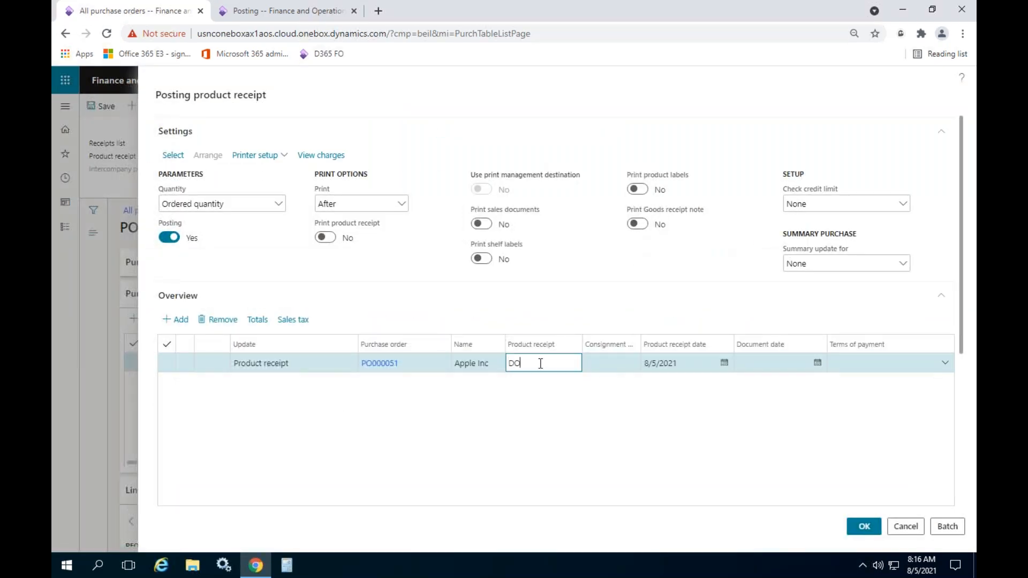
pyautogui.write('436376')
pyautogui.scroll(-3, 841, 439)
pyautogui.scroll(-1, 843, 429)
pyautogui.moveTo(646, 465); pyautogui.dragTo(914, 466)
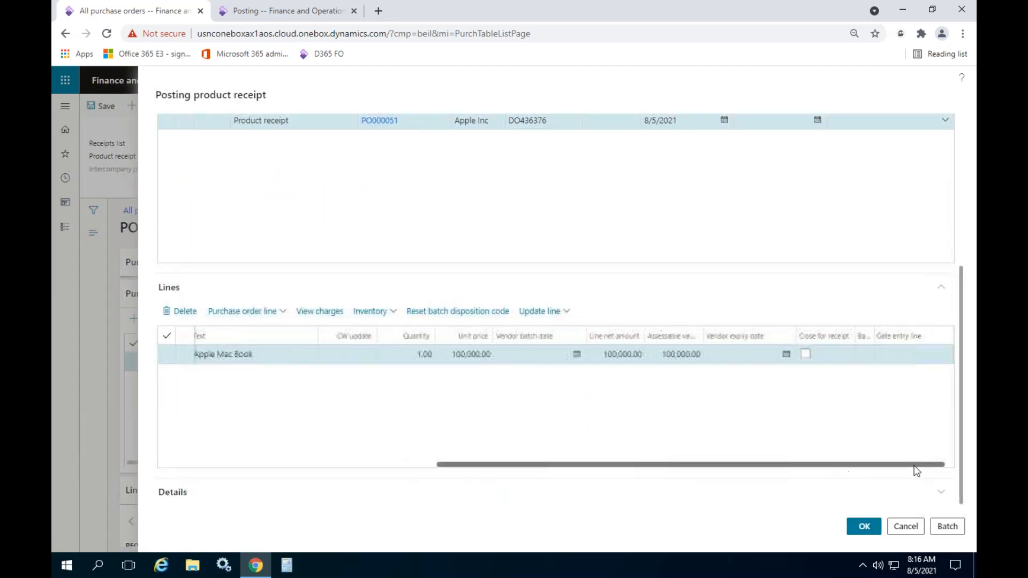
pyautogui.click(863, 525)
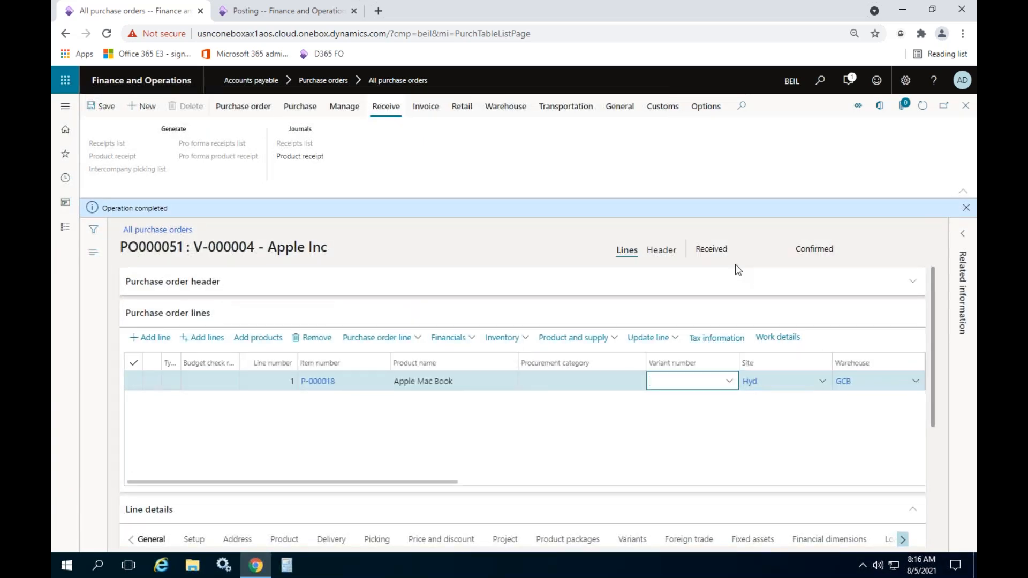
# - Create a vendor invoice from the received Apple Inc purchase order with number INV36636 and invoice date 8/5/2021
pyautogui.doubleClick(722, 251)
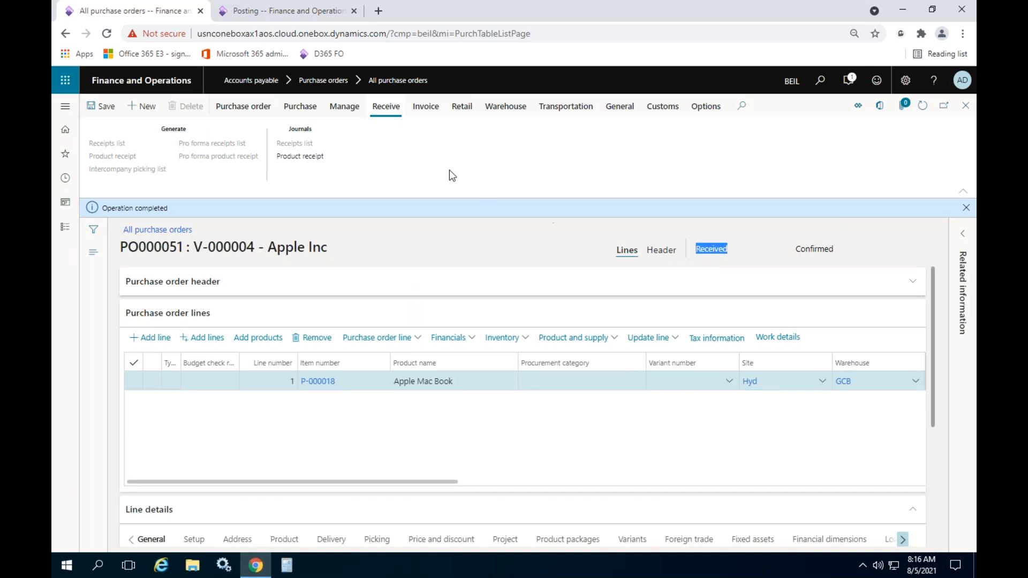
pyautogui.click(424, 107)
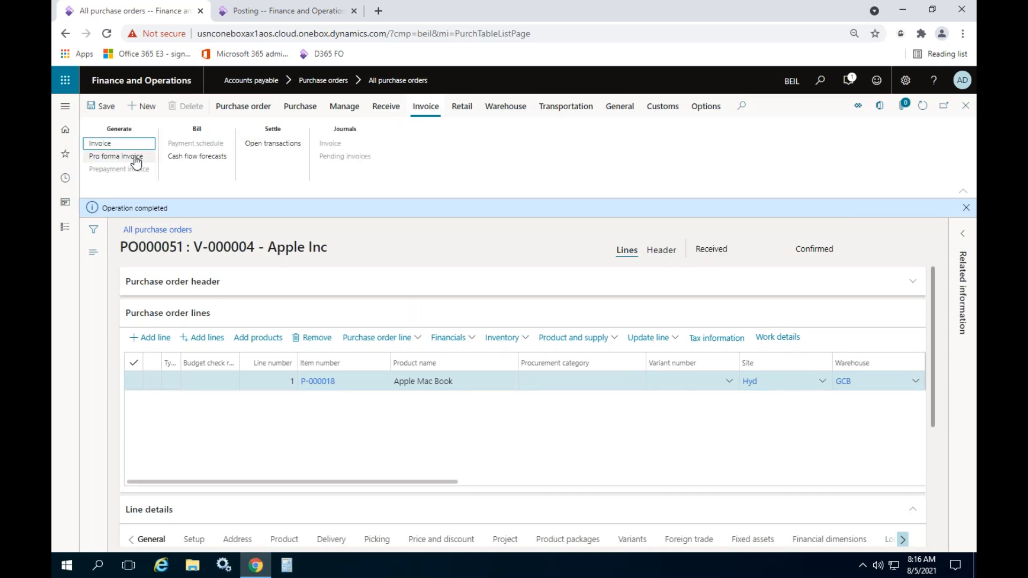
pyautogui.click(111, 147)
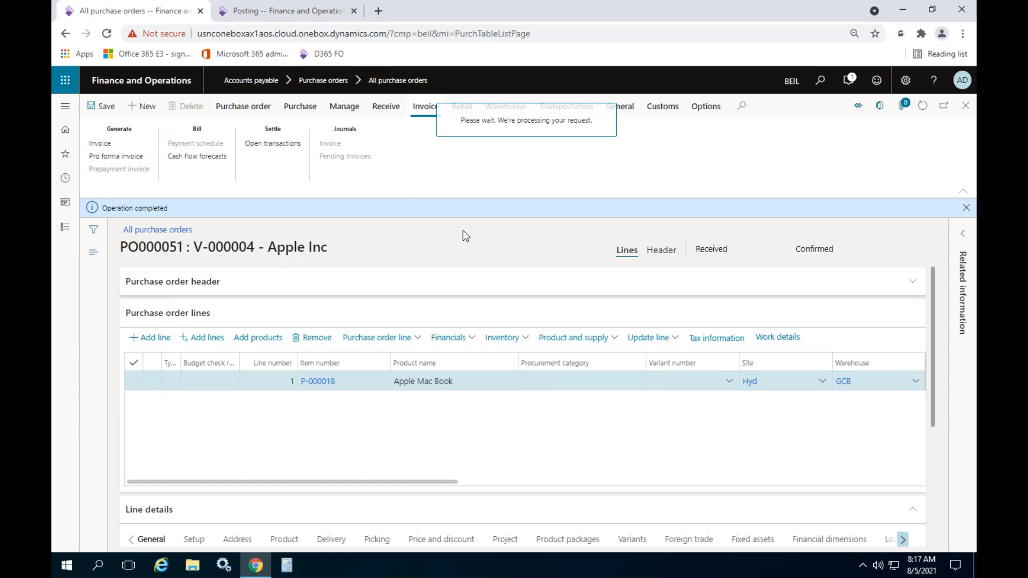
pyautogui.click(175, 435)
pyautogui.write('INV36636')
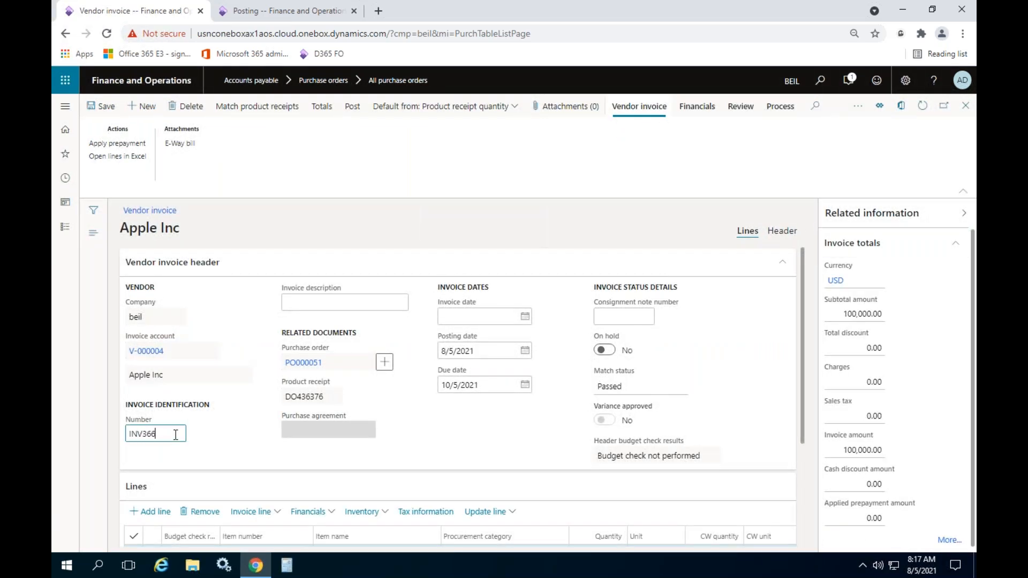
pyautogui.click(525, 316)
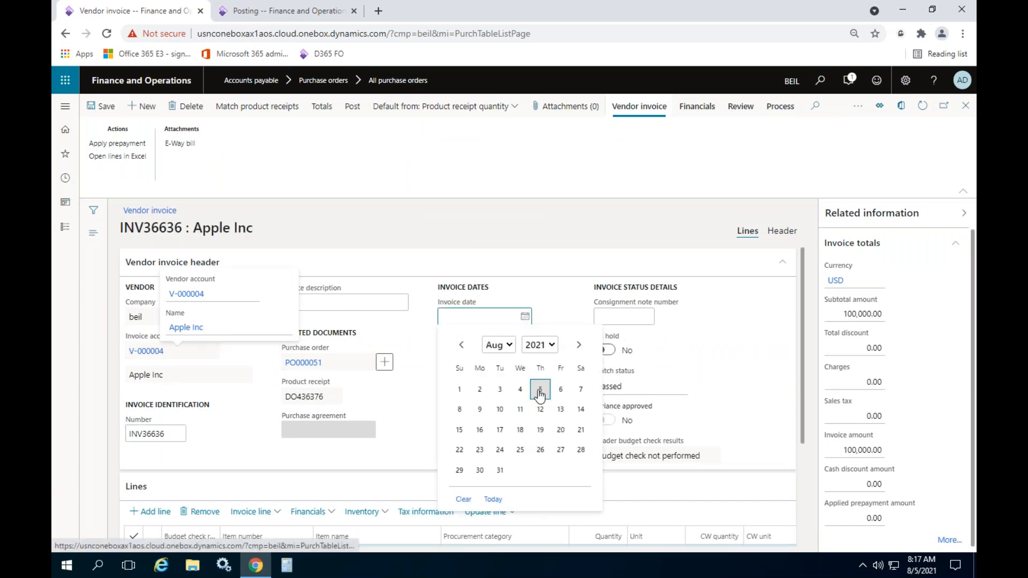
pyautogui.click(540, 391)
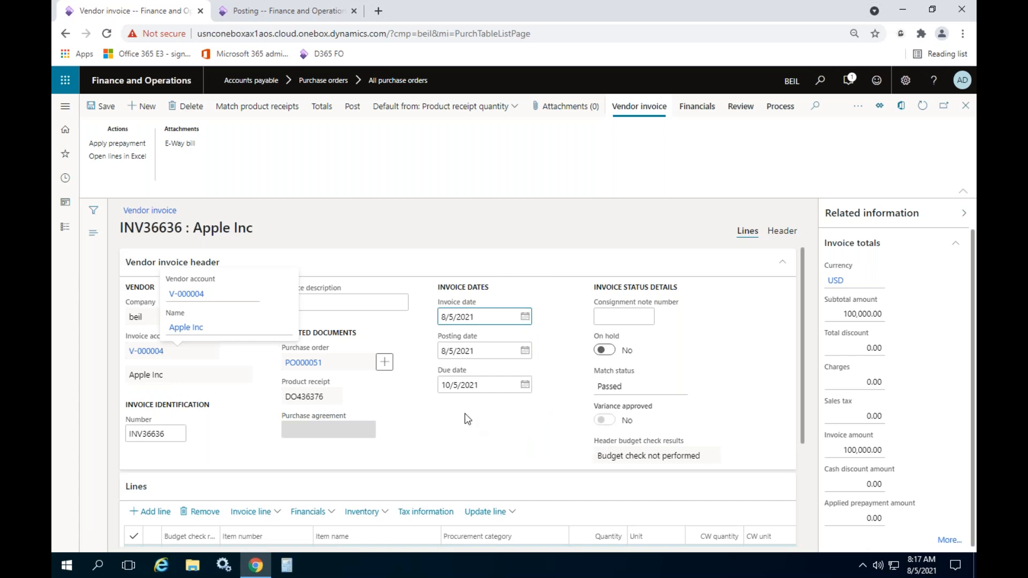
# - Check the vendor invoice's lines and match status, and try to post the invoice
pyautogui.scroll(-3, 475, 420)
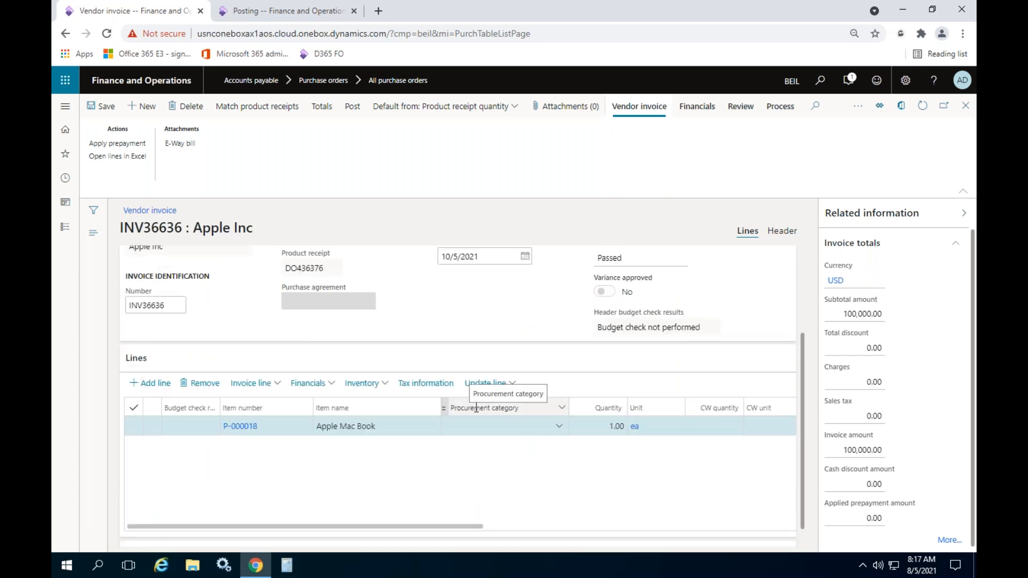
pyautogui.scroll(3, 476, 407)
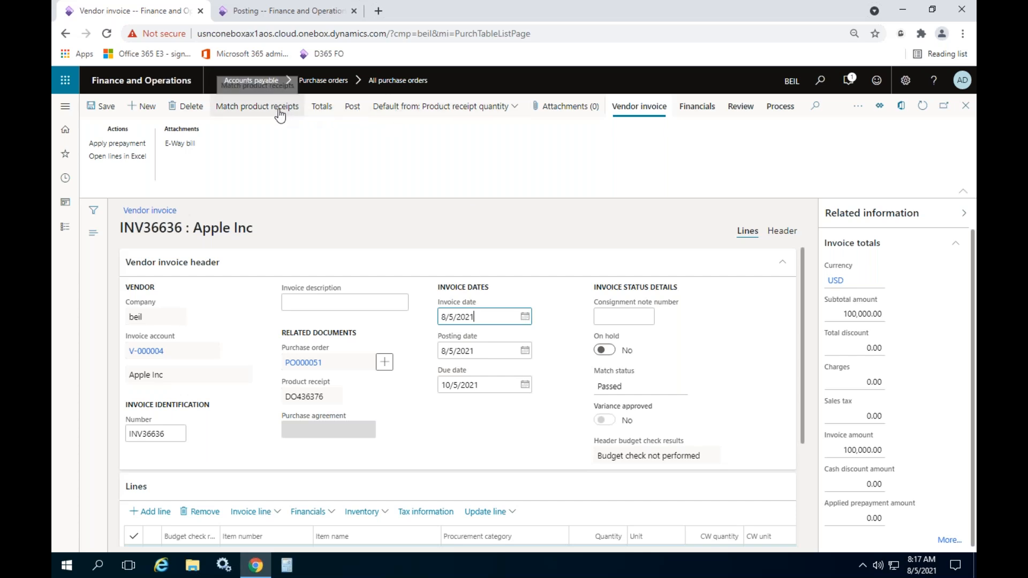
pyautogui.click(631, 386)
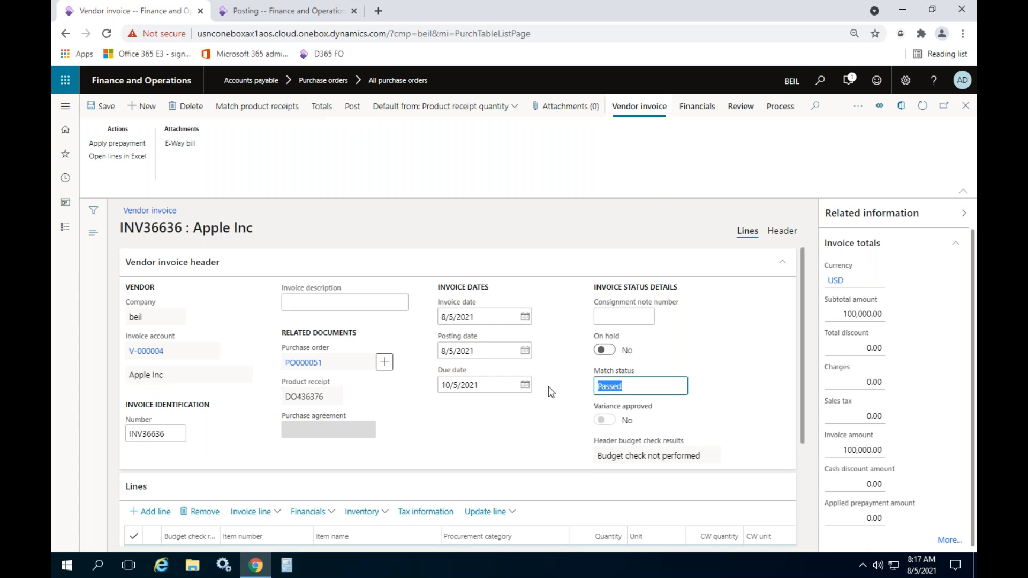
pyautogui.click(550, 393)
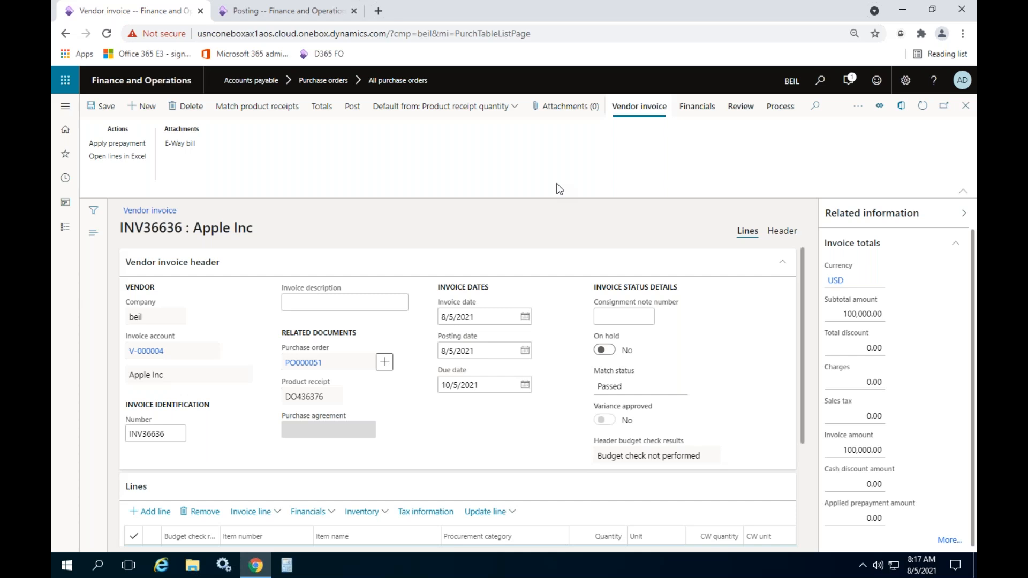
pyautogui.click(350, 109)
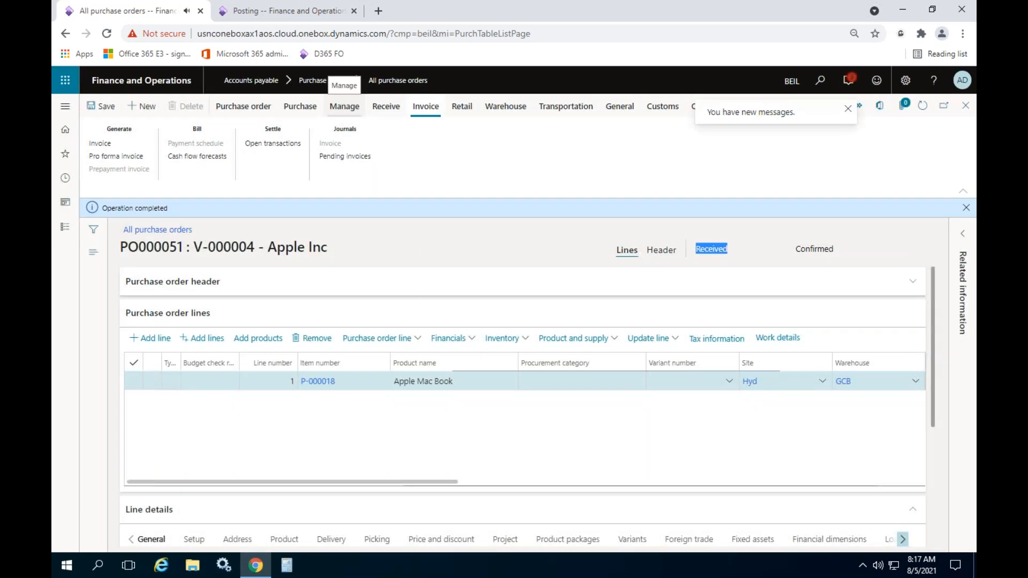
# - Dismiss the completed-operation notice and display the message details for the vendor invoice's posting error
pyautogui.click(966, 210)
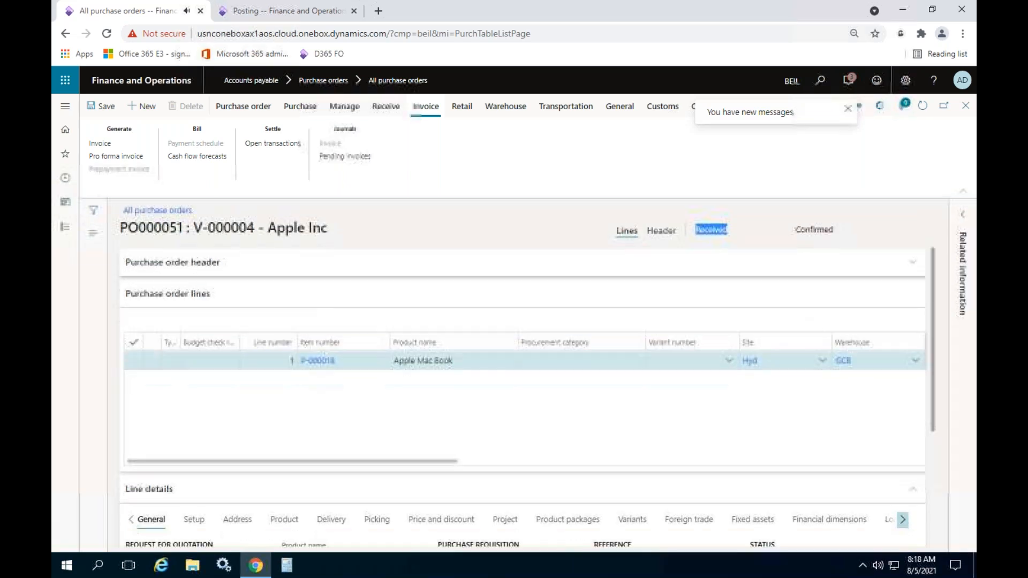
pyautogui.click(810, 121)
pyautogui.click(774, 221)
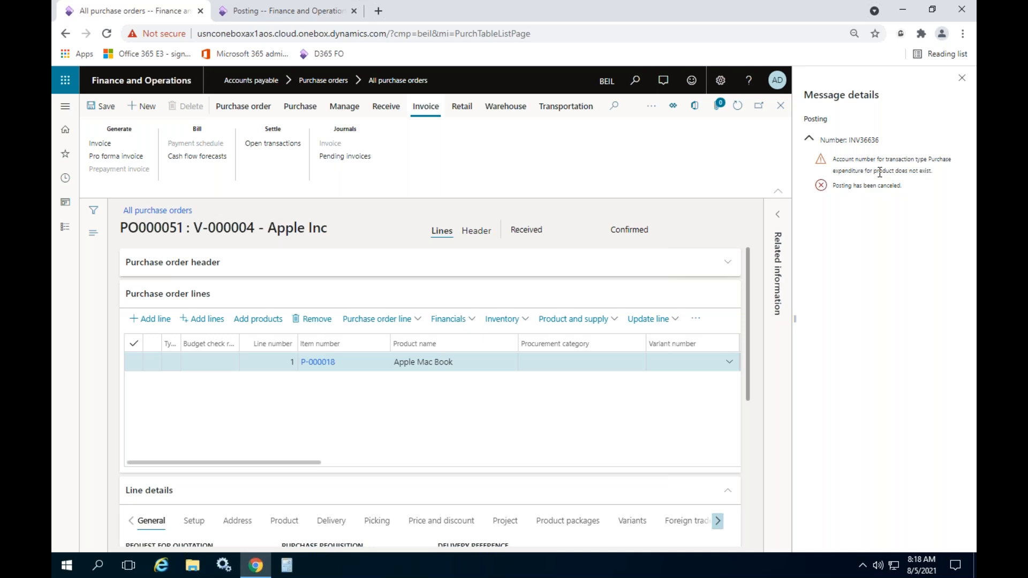
# - Set the item code to All for the Electronic group's line under Purchase expenditure for product in the purchase order posting setup
pyautogui.click(297, 13)
pyautogui.click(194, 300)
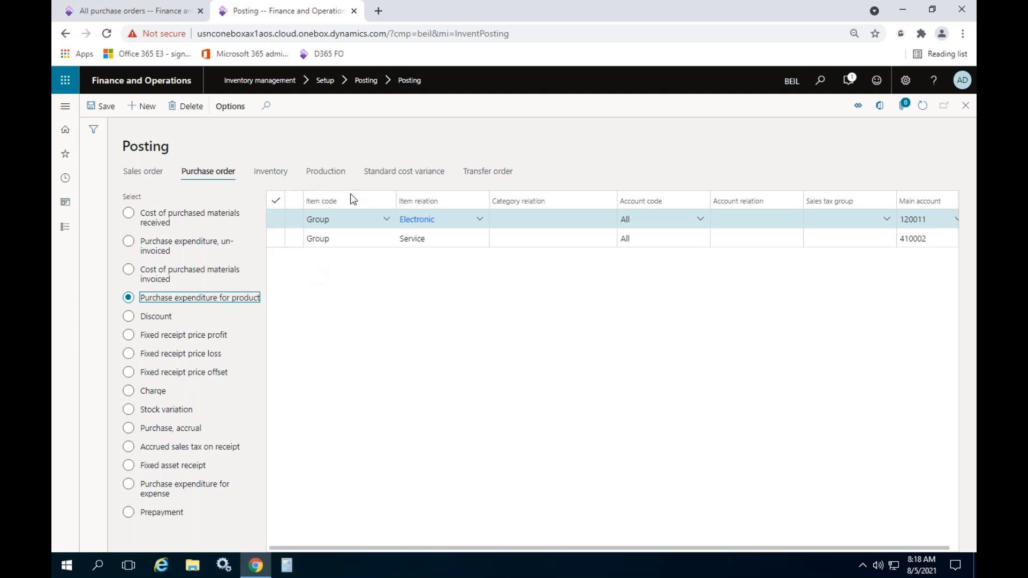
pyautogui.click(948, 219)
pyautogui.click(956, 219)
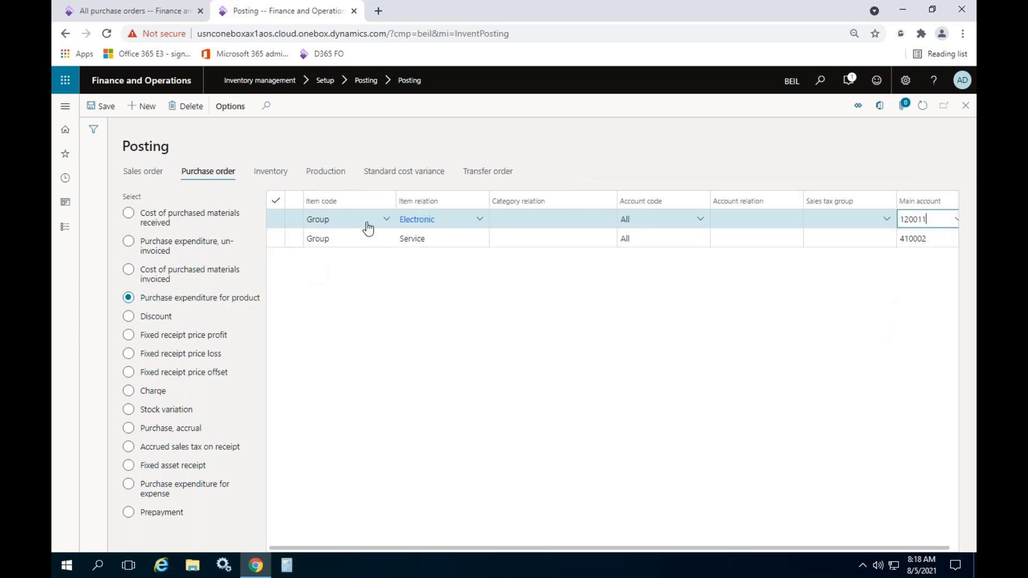
pyautogui.click(386, 219)
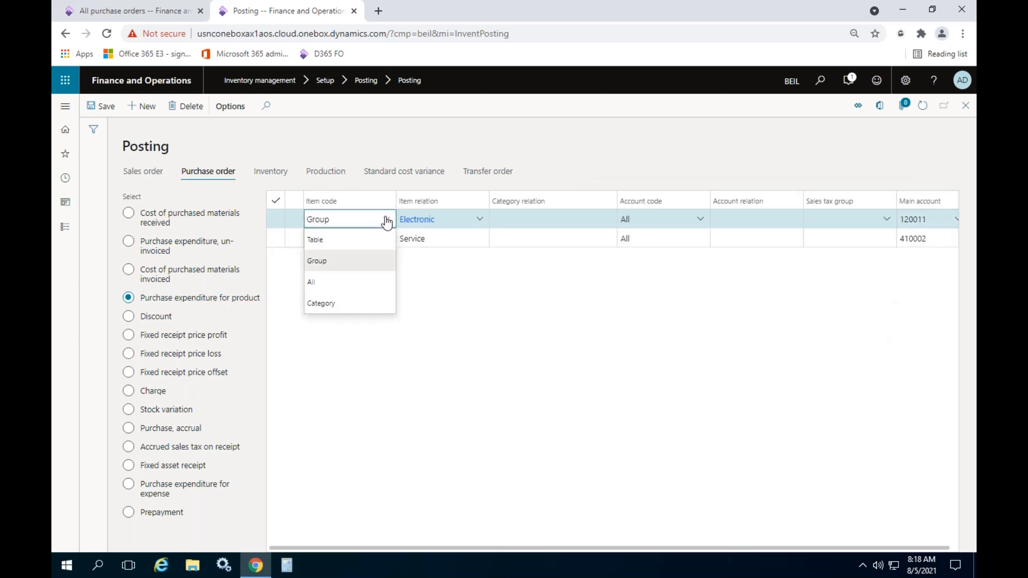
pyautogui.click(321, 282)
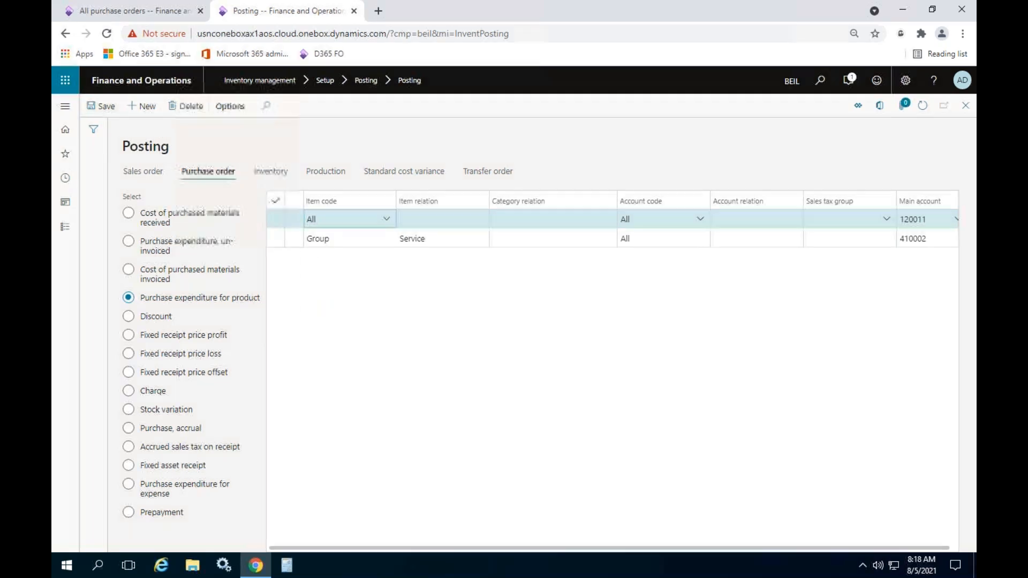
# - Return to the Apple Inc purchase order, dismiss the message details, and post its vendor invoice INV36636
pyautogui.click(153, 11)
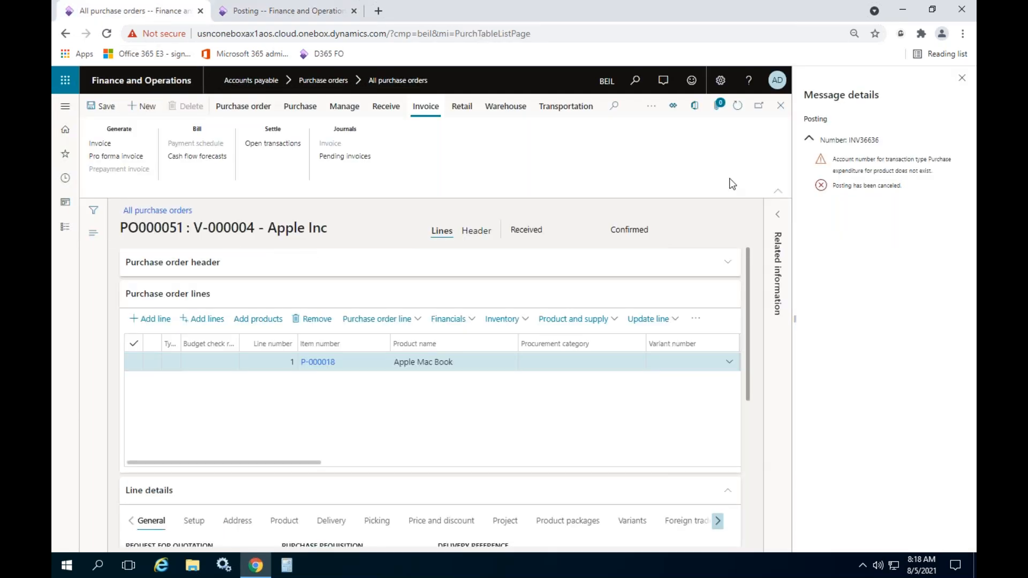
pyautogui.click(963, 79)
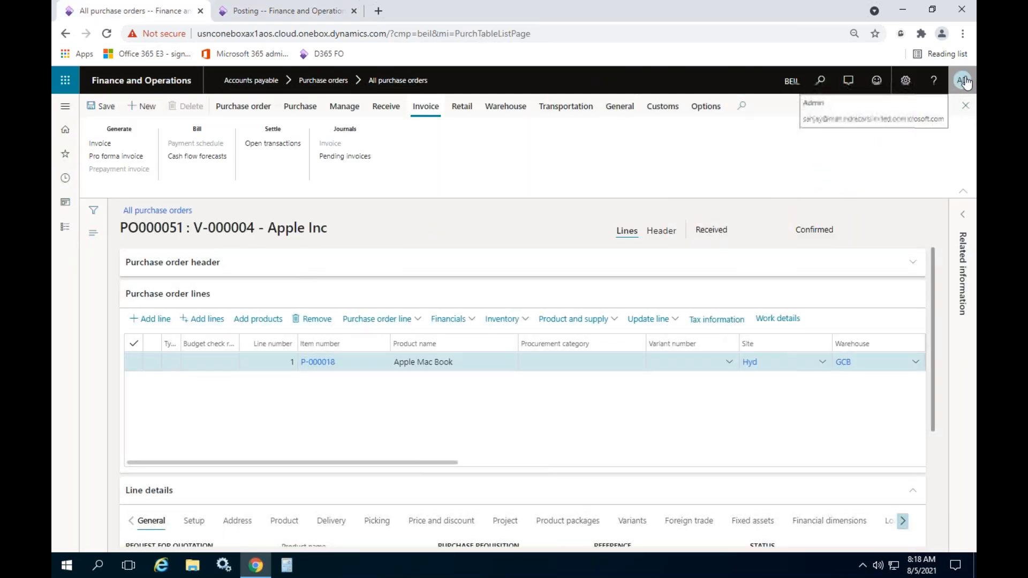
pyautogui.moveTo(396, 464); pyautogui.dragTo(279, 465)
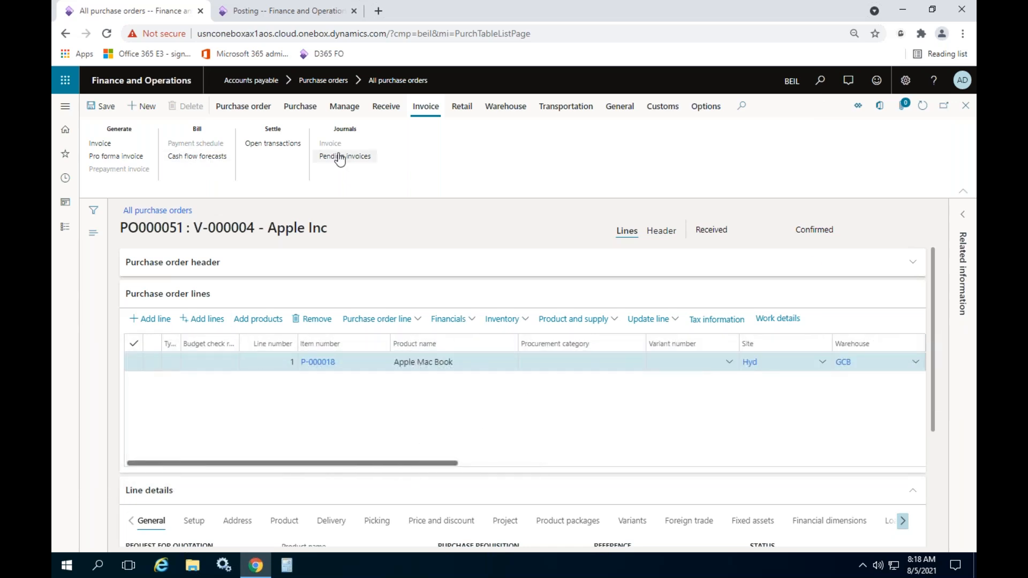
pyautogui.click(96, 145)
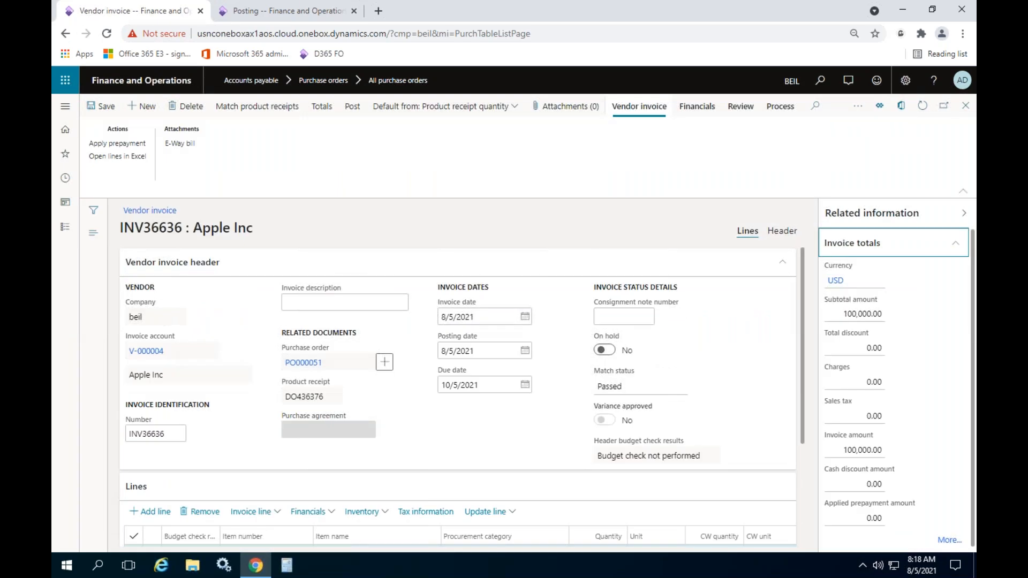
pyautogui.moveTo(156, 351)
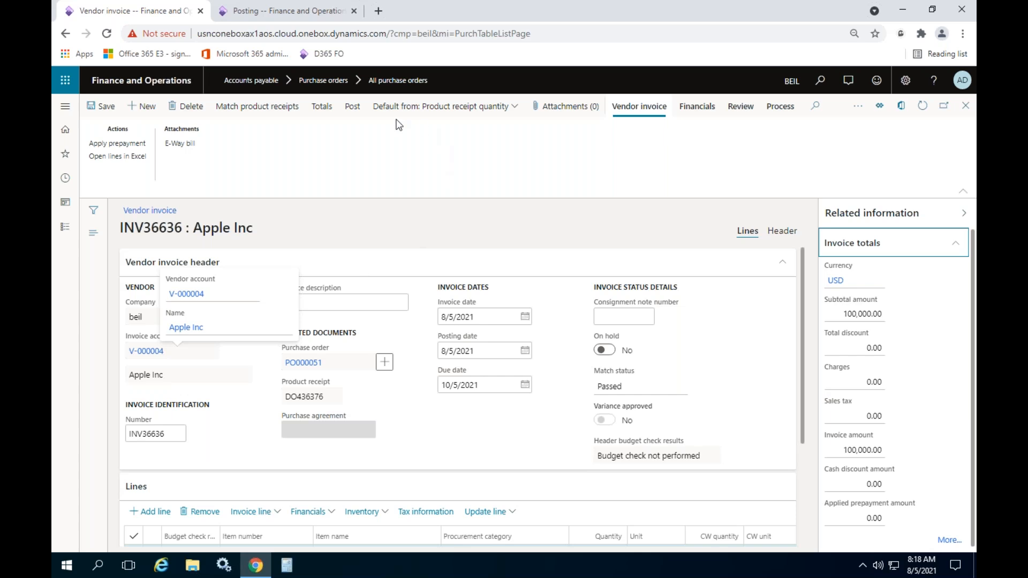
pyautogui.click(353, 107)
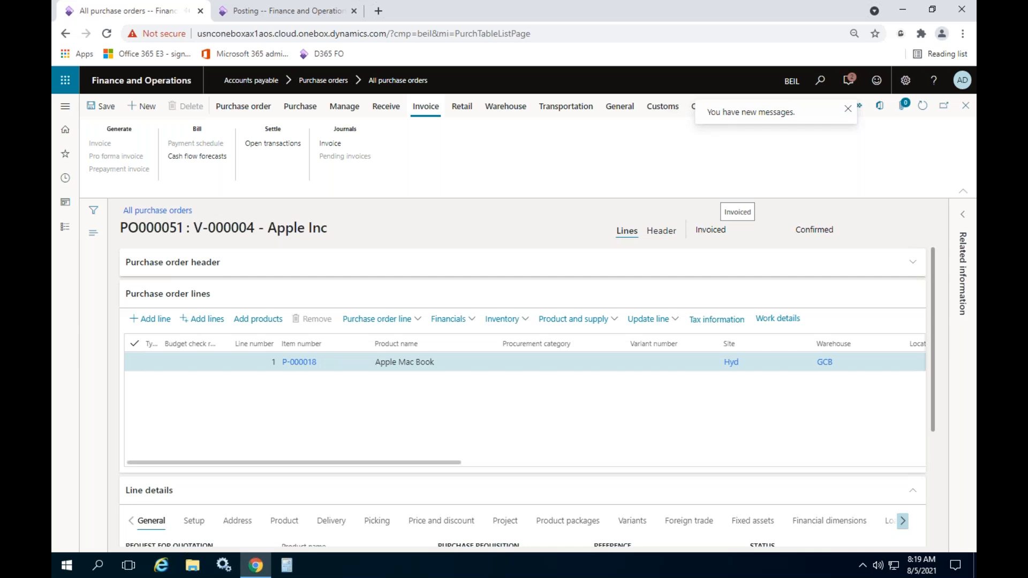
# - Check the invoice posting notifications, clear them all, and check the Apple Inc purchase order's status
pyautogui.click(772, 113)
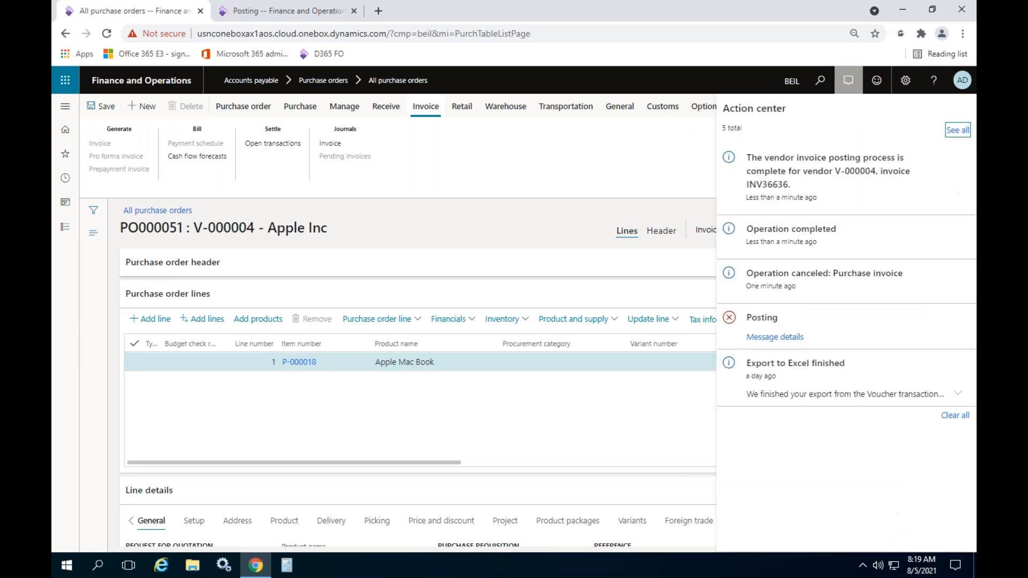
pyautogui.click(955, 415)
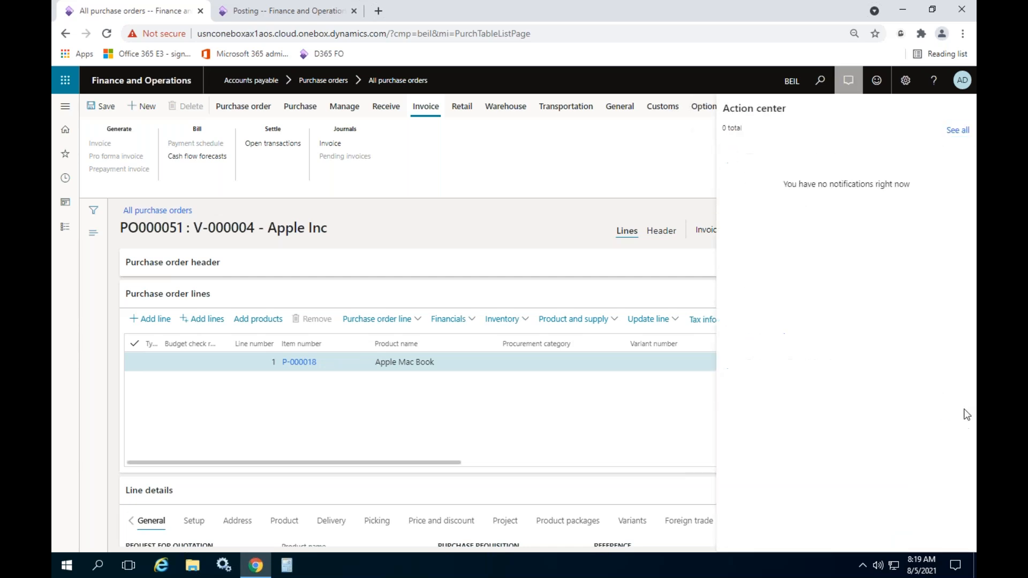
pyautogui.click(693, 217)
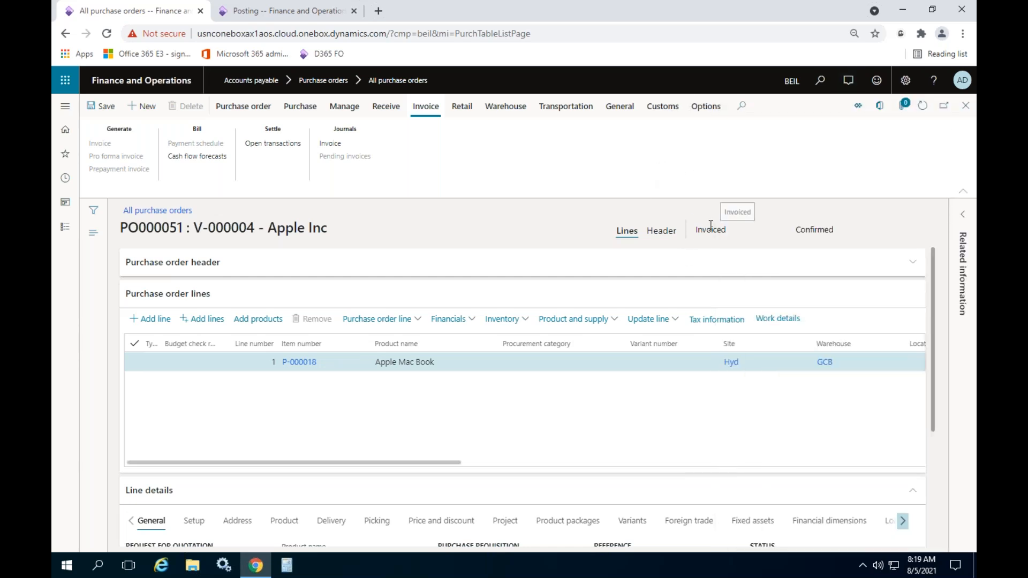
pyautogui.doubleClick(710, 228)
pyautogui.click(505, 173)
# - Display the list of released products in Product information management
pyautogui.click(65, 232)
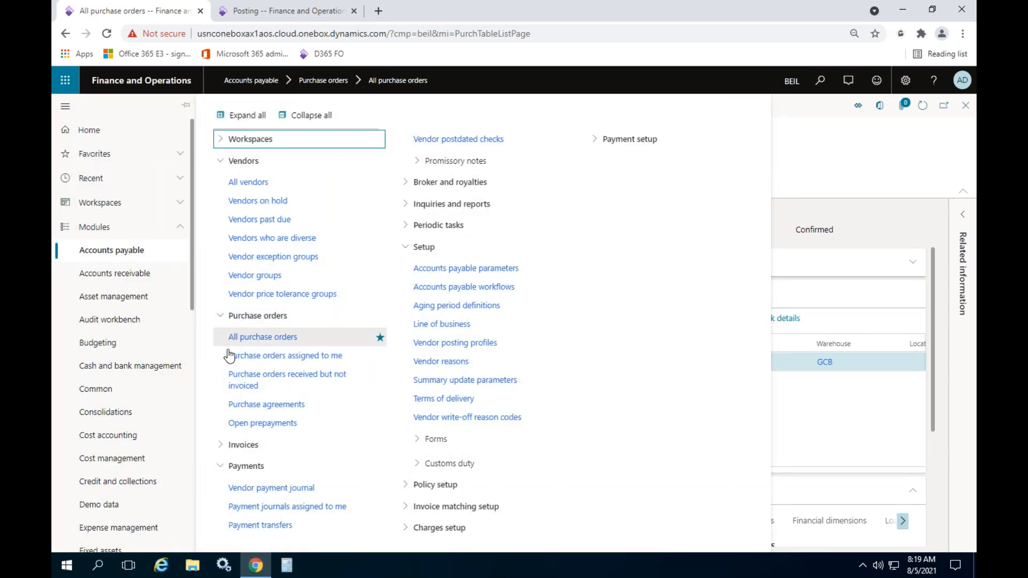
pyautogui.scroll(-2, 130, 361)
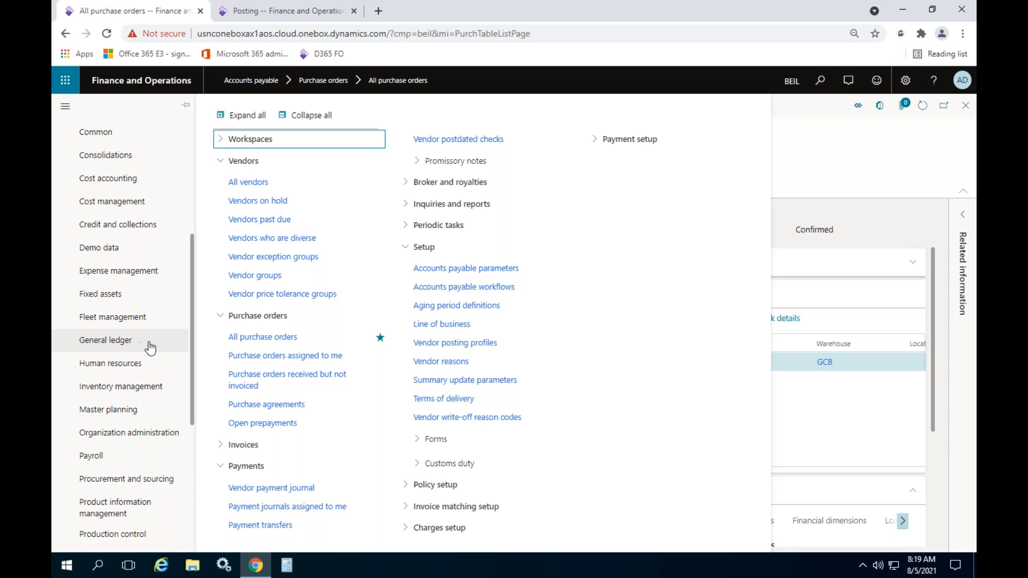
pyautogui.click(139, 397)
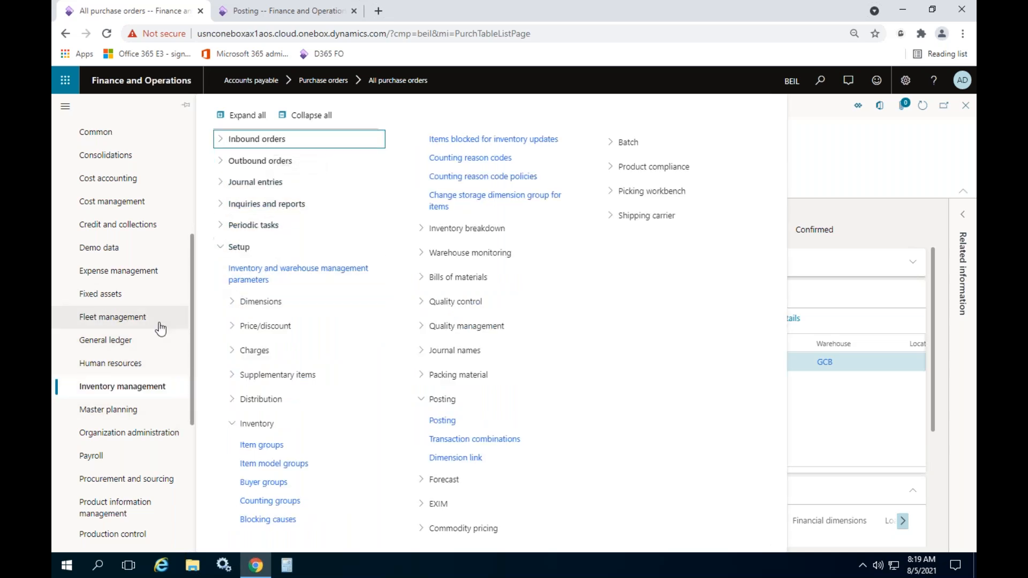
pyautogui.click(115, 508)
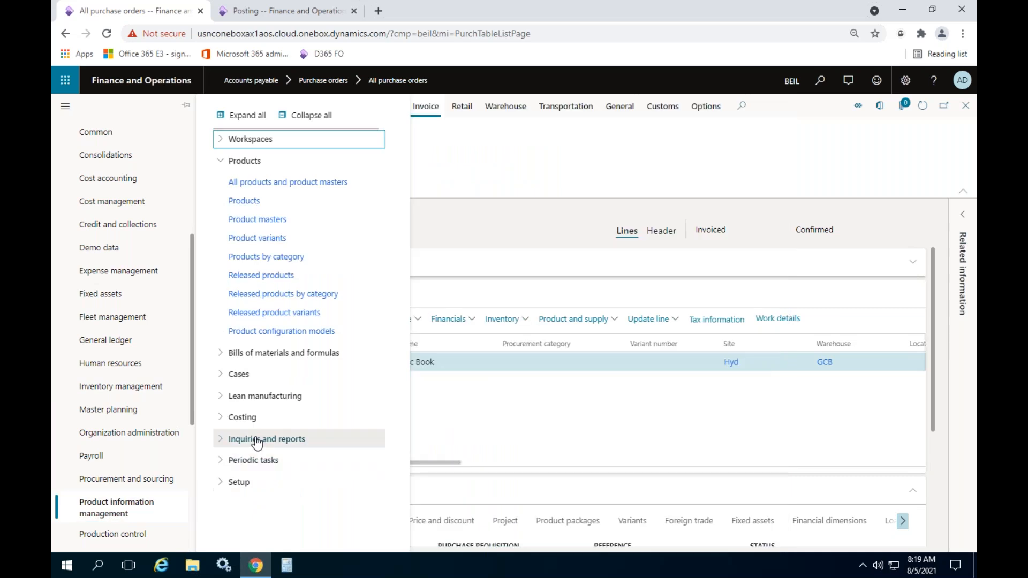
pyautogui.click(266, 275)
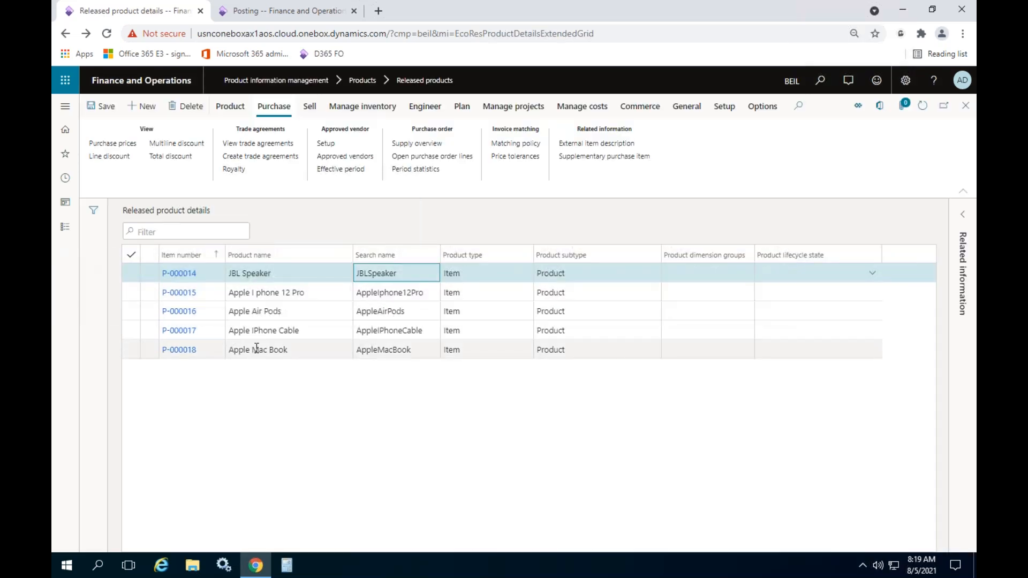
# - Check the physical inventory and available physical quantities of the Apple Mac Book in its on-hand inventory
pyautogui.click(257, 349)
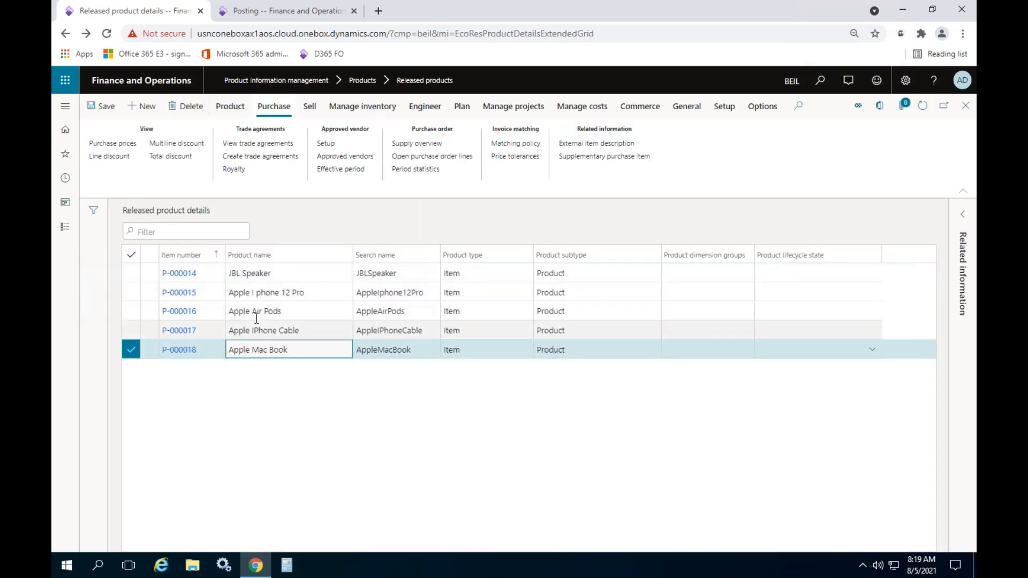
pyautogui.click(361, 108)
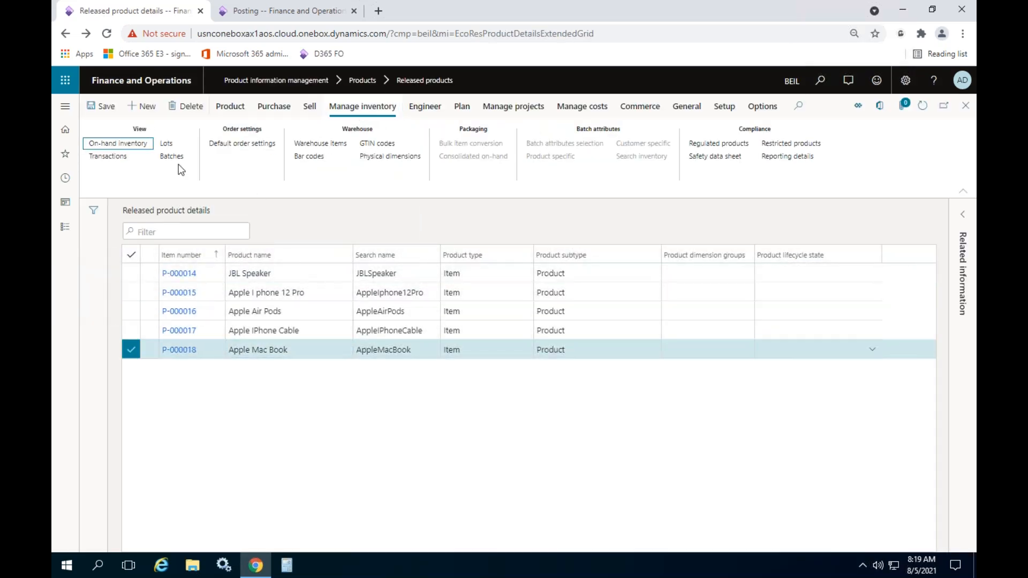
pyautogui.click(118, 144)
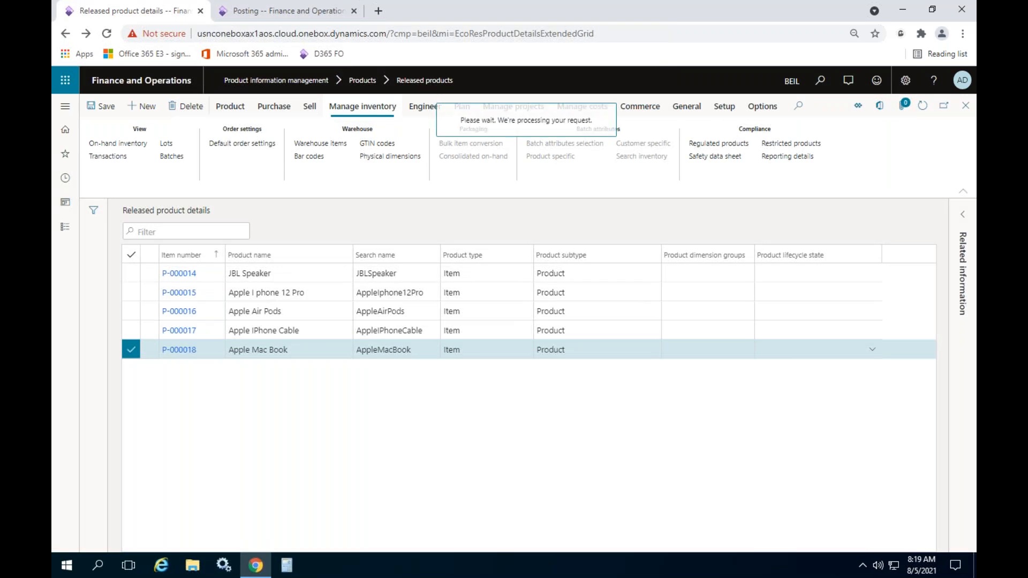
pyautogui.click(348, 273)
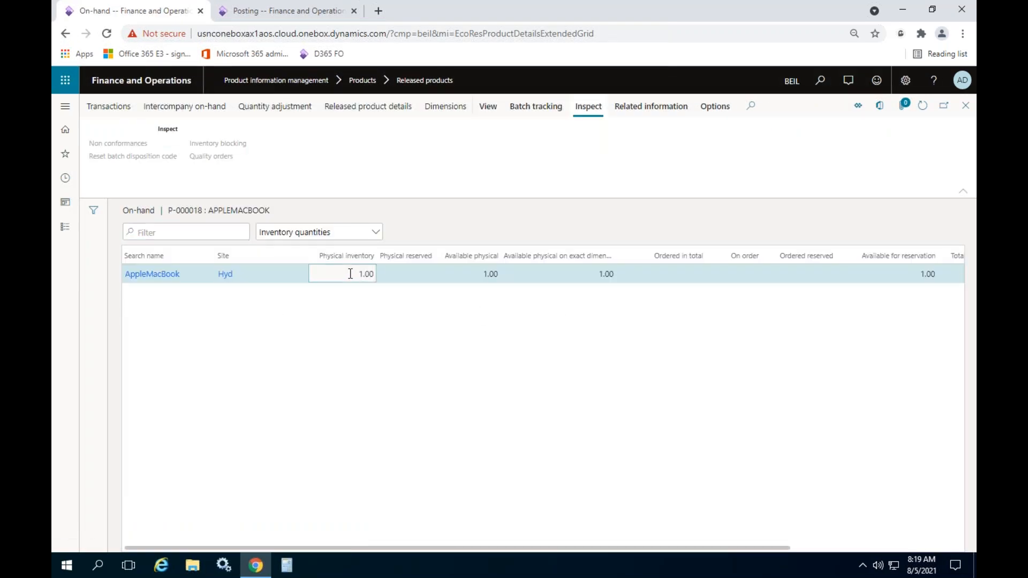
pyautogui.click(469, 273)
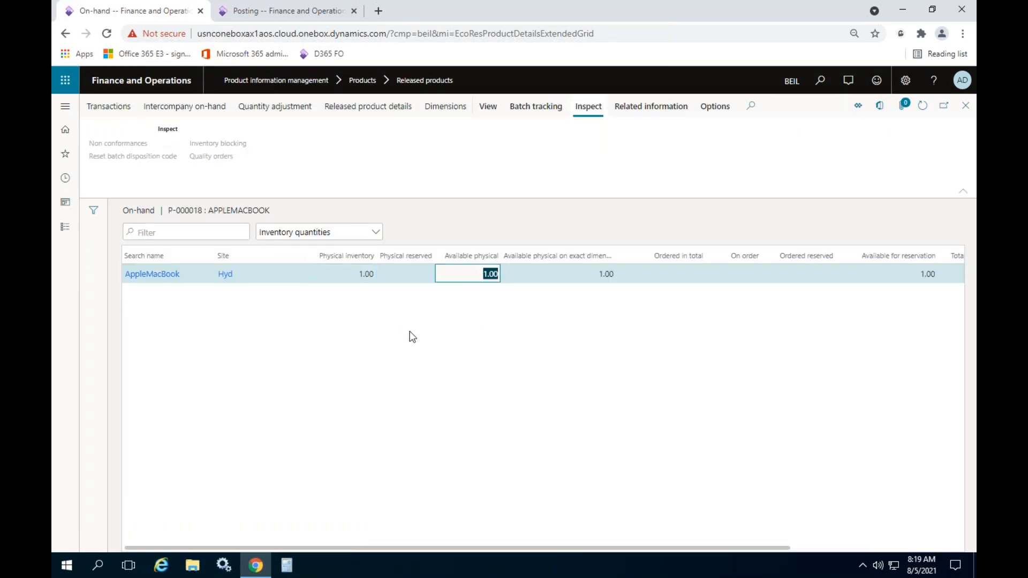
pyautogui.click(967, 108)
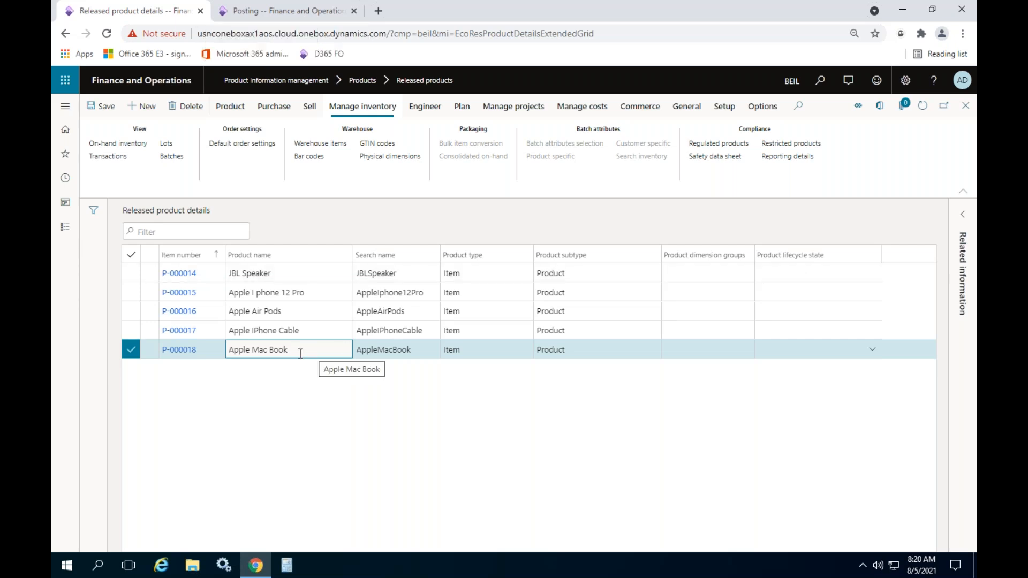
# - Try to add a Fixed asset issue line with item code All in the inventory section of the posting setup
pyautogui.click(295, 14)
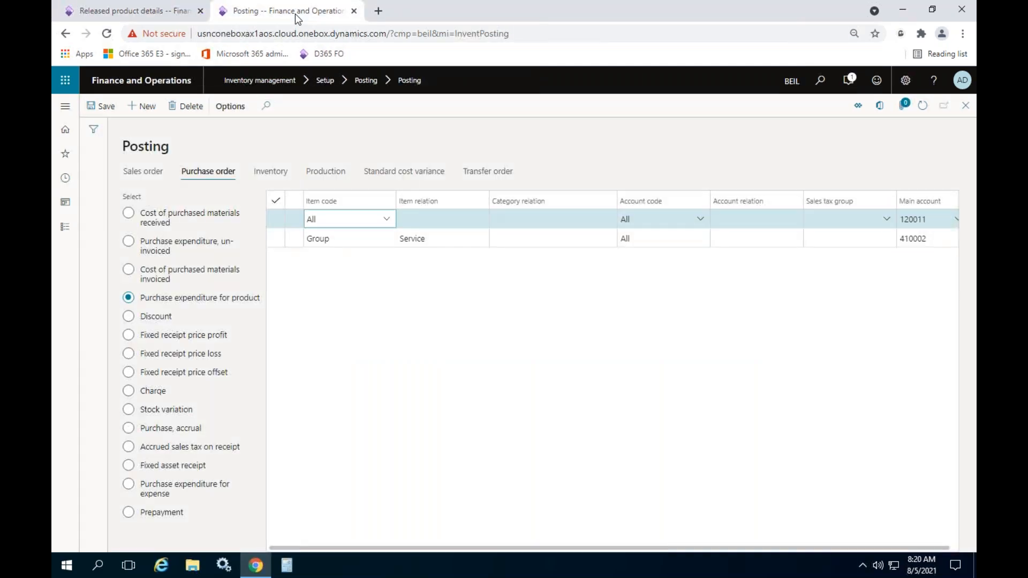
pyautogui.click(275, 177)
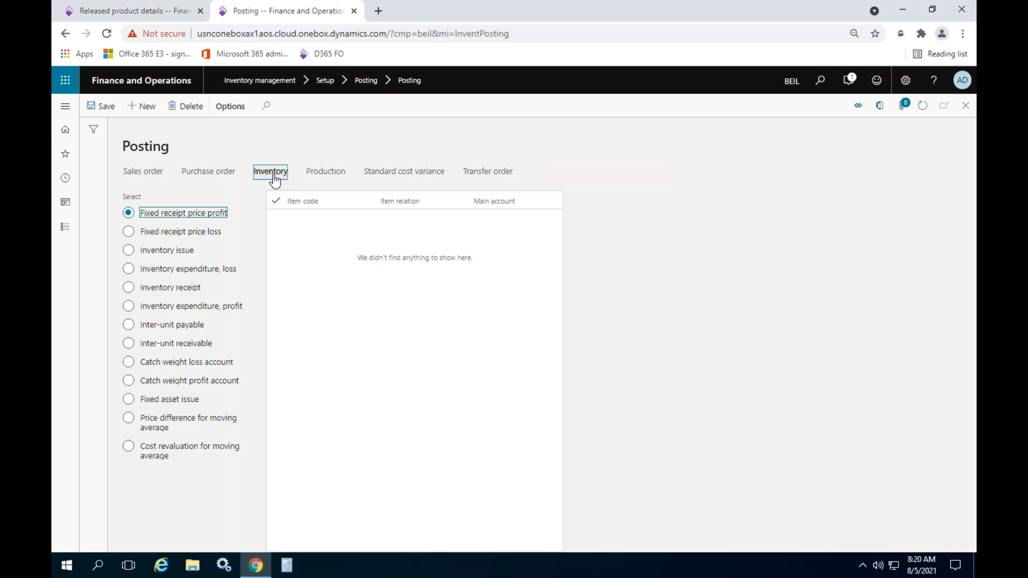
pyautogui.click(168, 401)
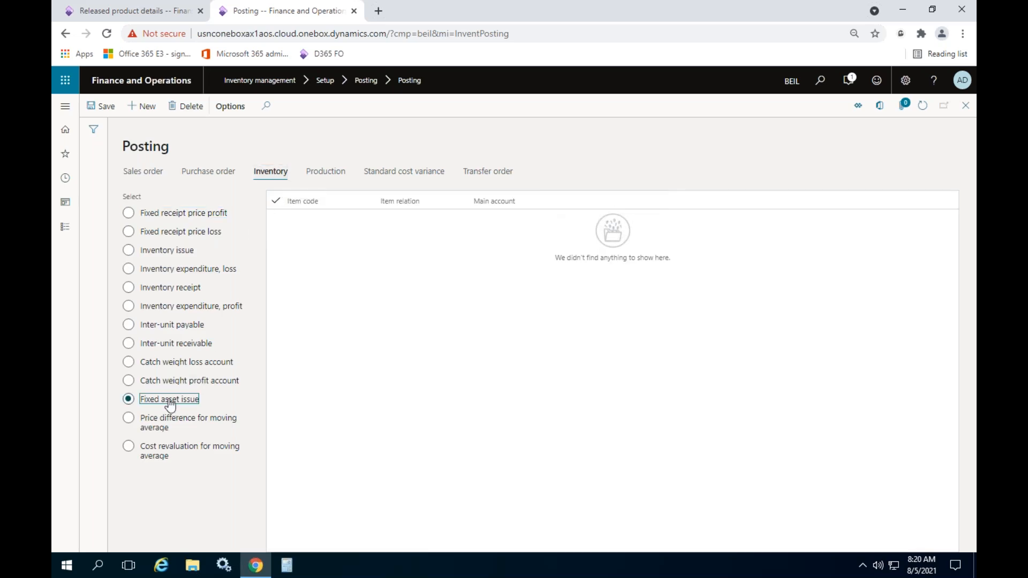
pyautogui.click(143, 107)
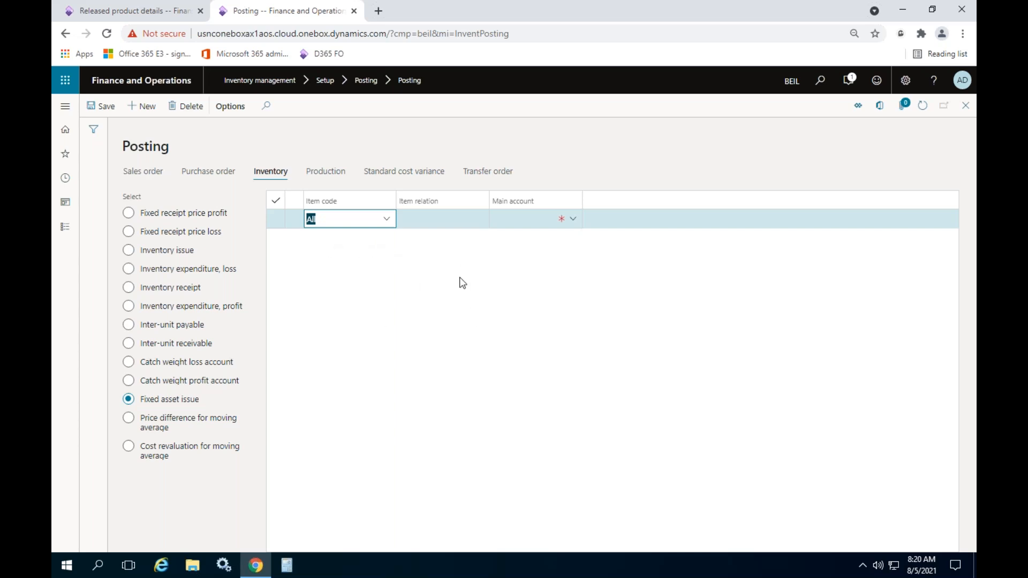
pyautogui.click(536, 221)
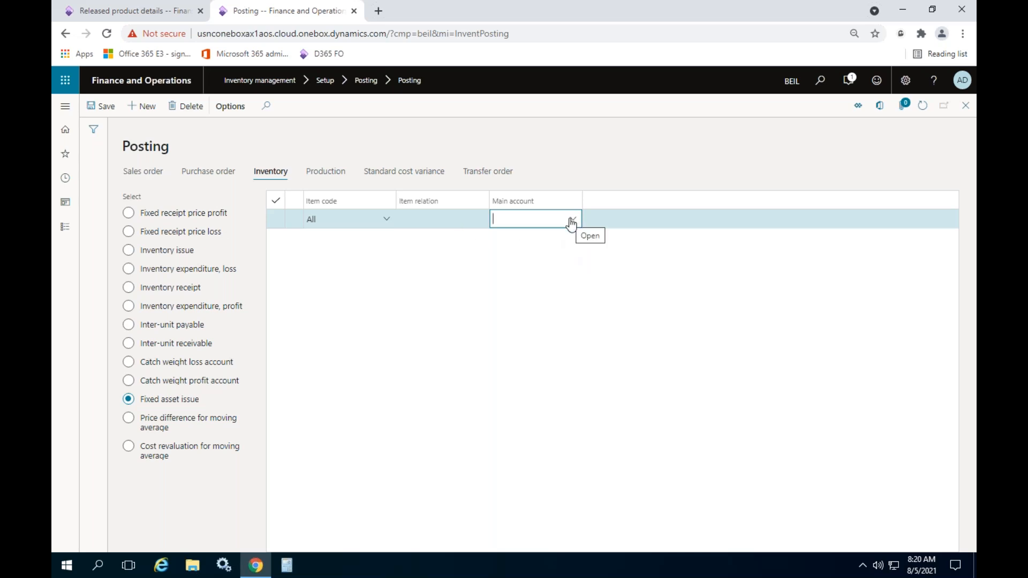
# - Examine the main accounts assigned under Cost of purchased materials invoiced for the Electric, Electronic and All lines in purchase order posting
pyautogui.click(213, 172)
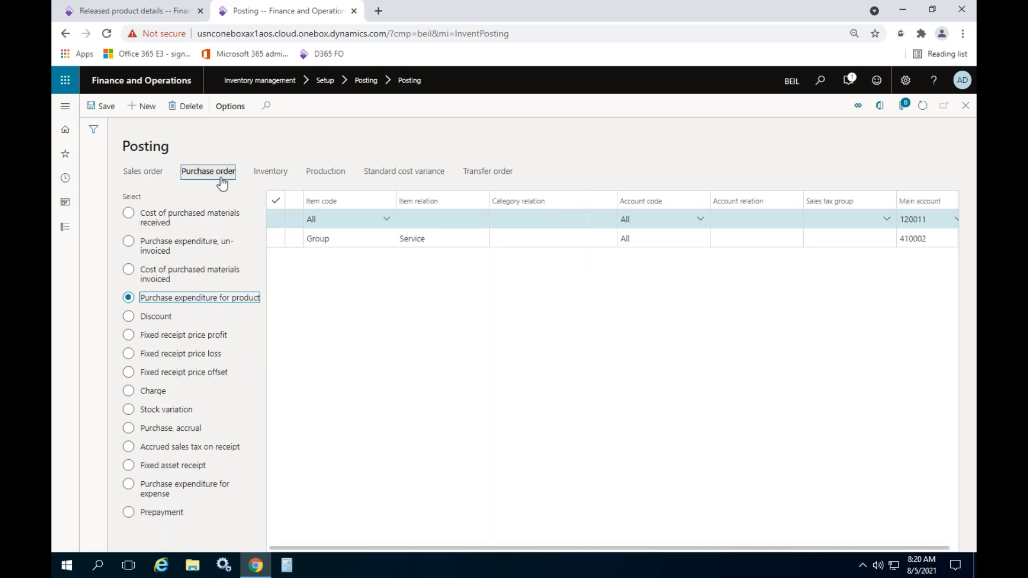
pyautogui.click(185, 274)
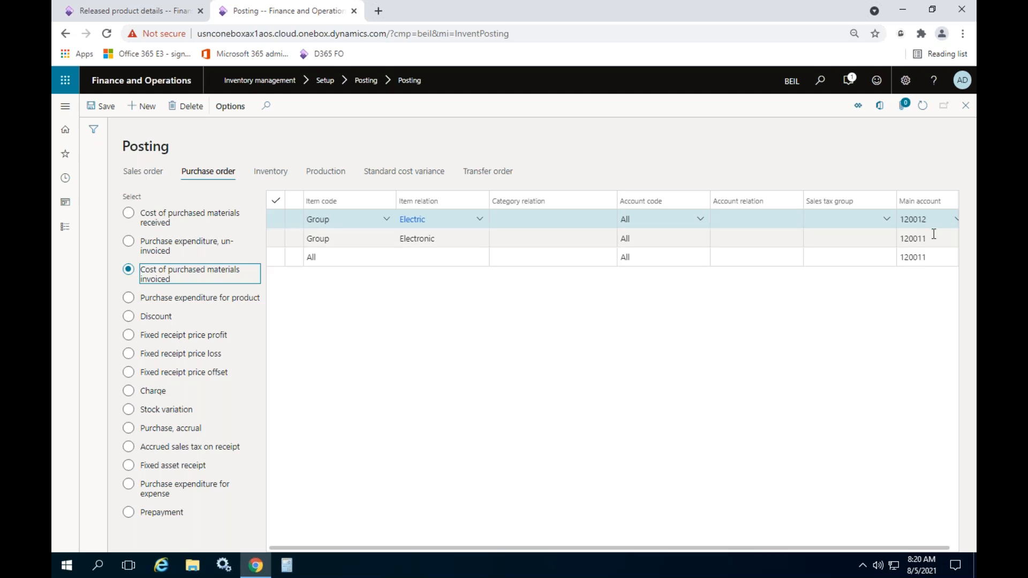
pyautogui.moveTo(934, 234)
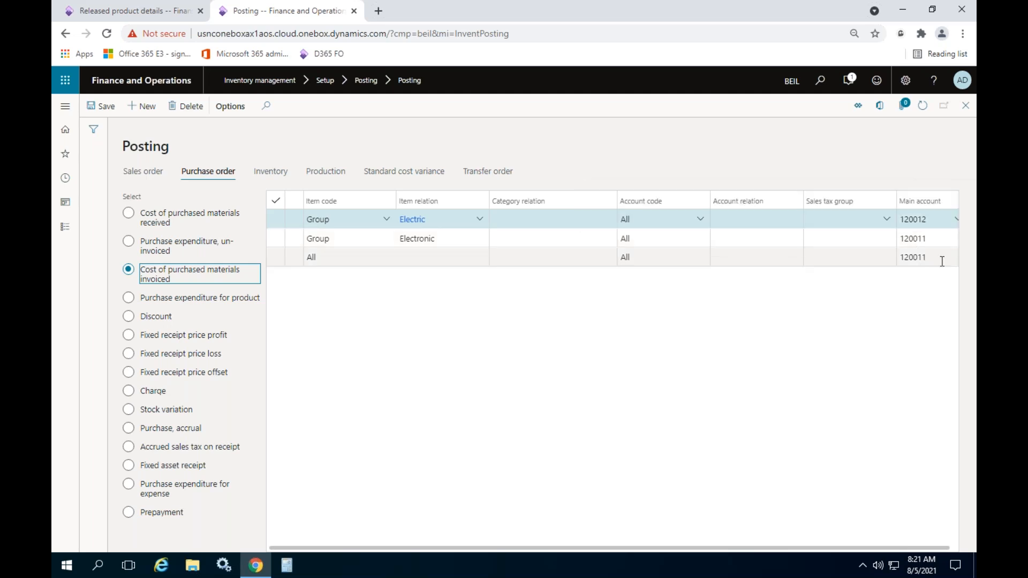
pyautogui.moveTo(943, 260)
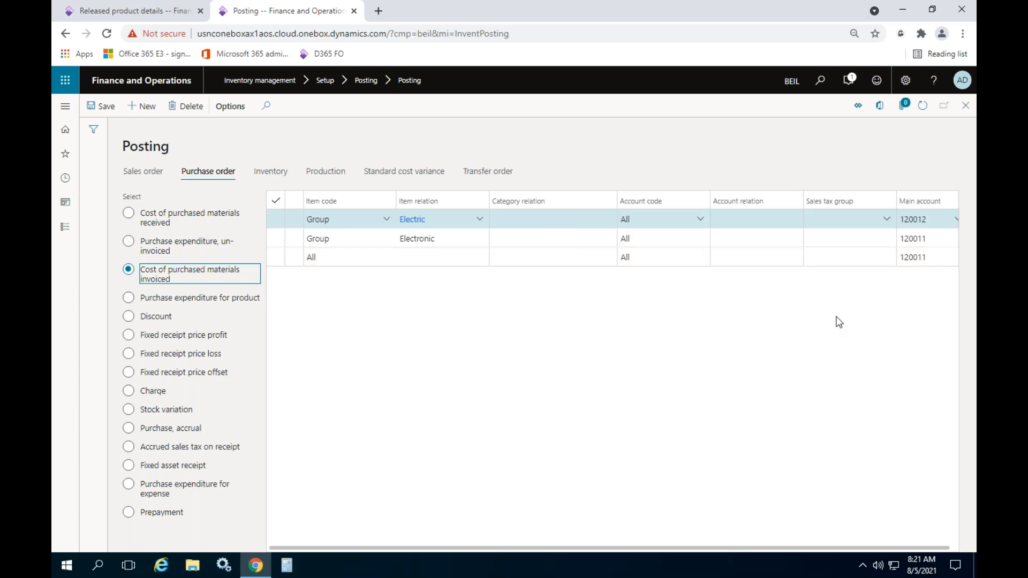
pyautogui.click(935, 238)
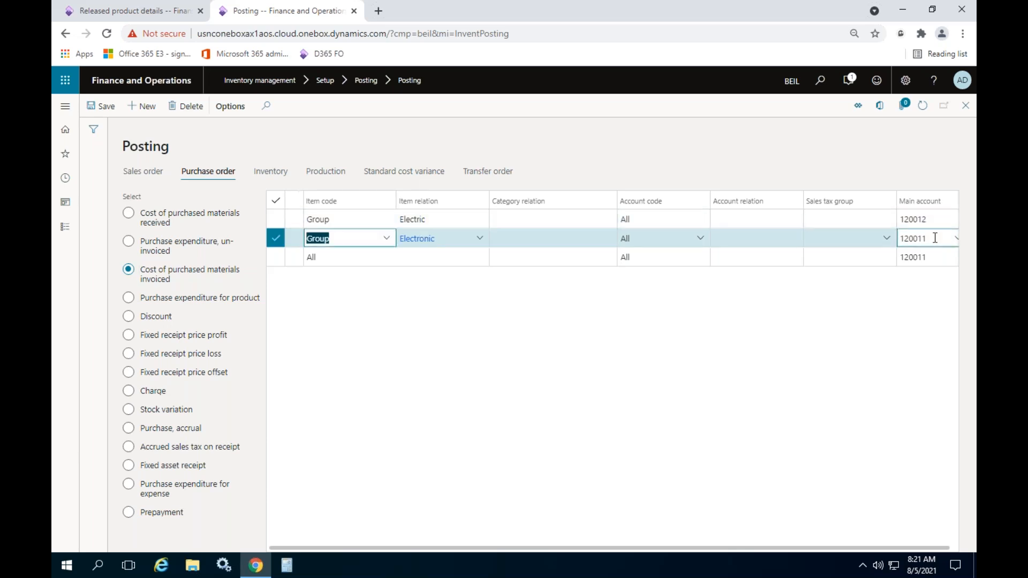
pyautogui.click(945, 221)
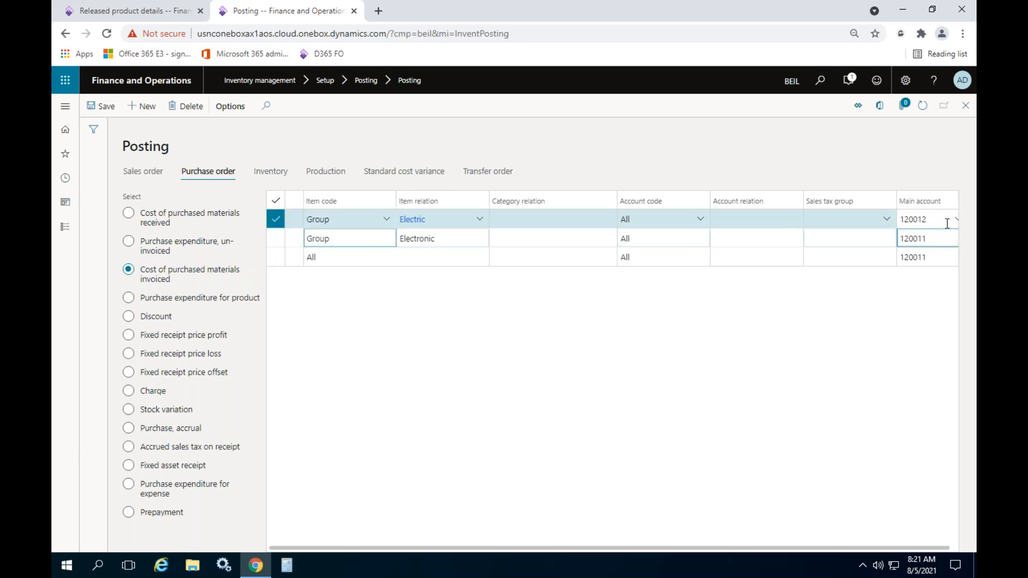
# - Enter main account 120011 on the Fixed asset issue line for item code All, copying it from the Electronic line of Cost of purchased materials invoiced
pyautogui.click(956, 221)
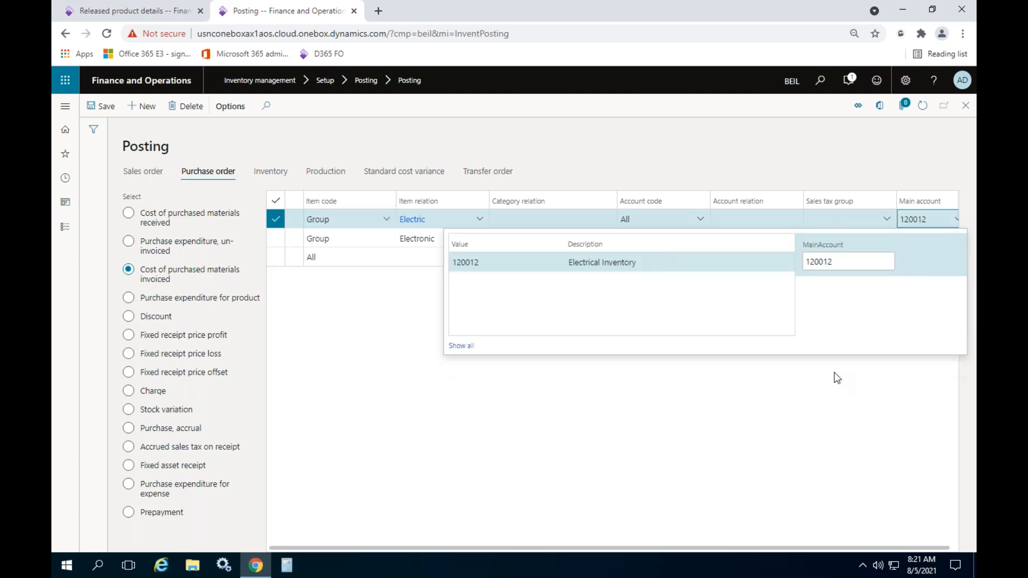
pyautogui.click(835, 372)
pyautogui.click(956, 238)
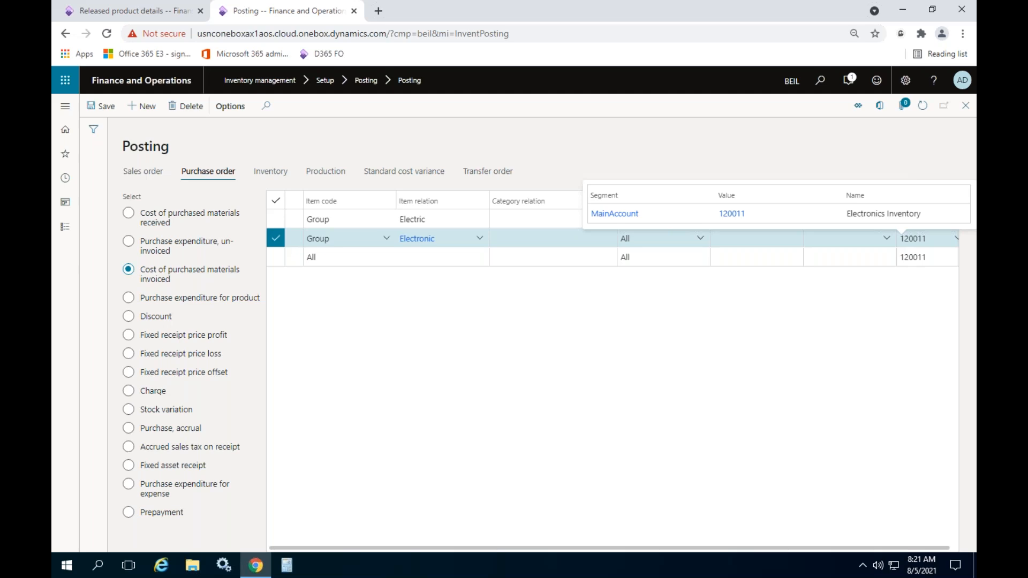
pyautogui.click(931, 241)
pyautogui.hotkey('ctrl', 'c')
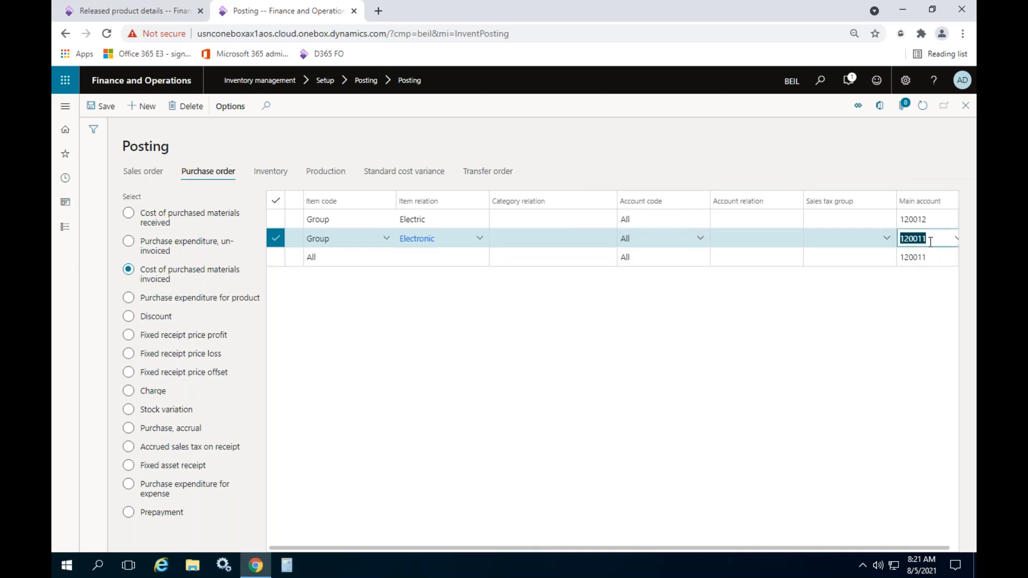
pyautogui.click(270, 172)
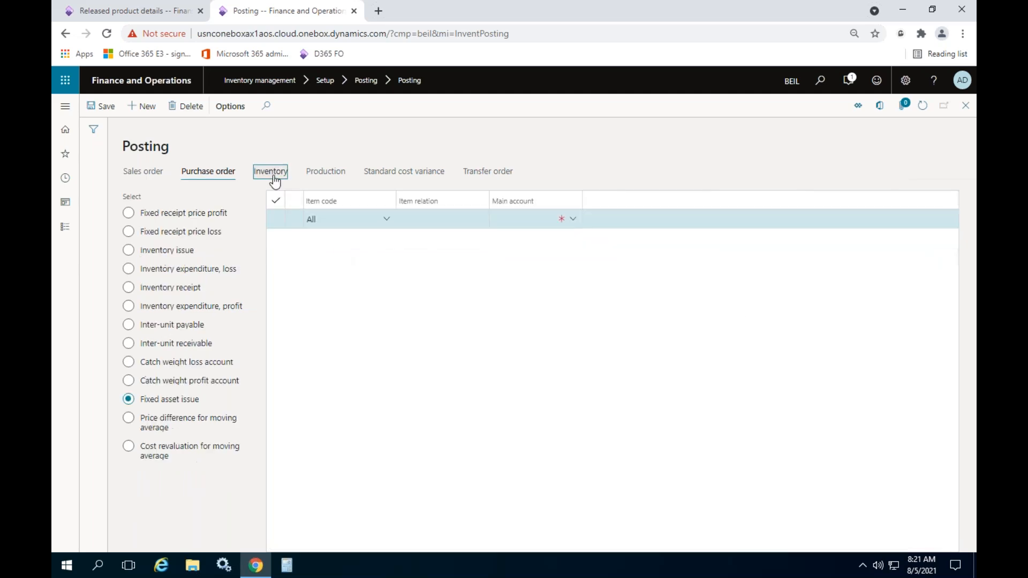
pyautogui.click(533, 223)
pyautogui.hotkey('ctrl', 'v')
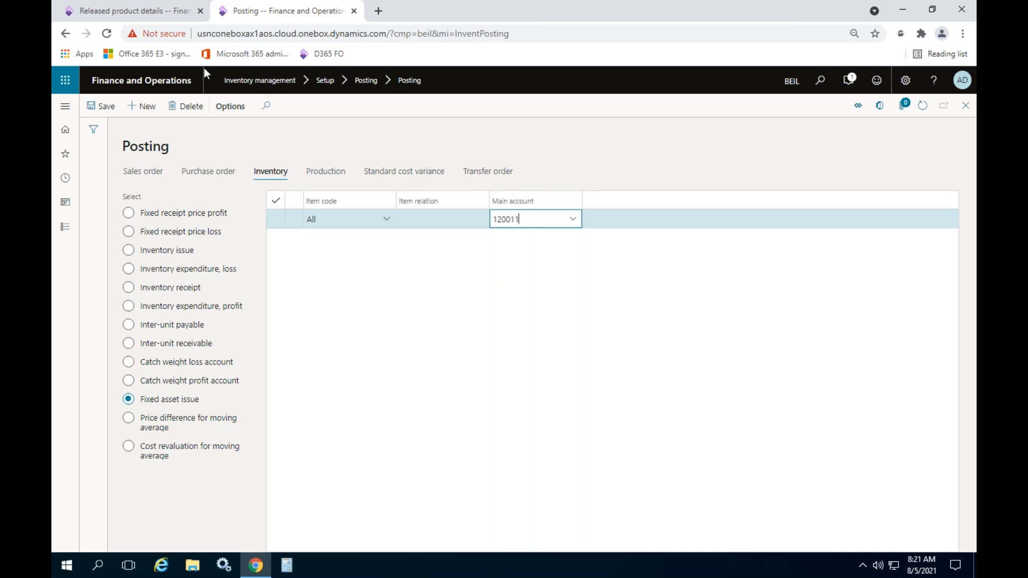
# - Go back to the released products browser page and display all purchase orders in Accounts payable
pyautogui.click(162, 15)
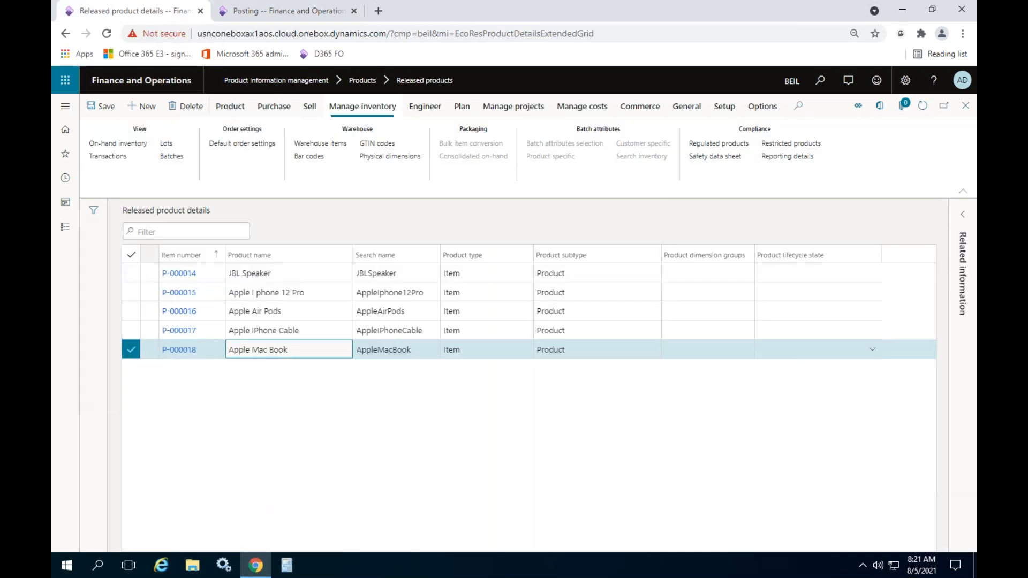
pyautogui.click(66, 228)
pyautogui.scroll(-3, 142, 280)
pyautogui.scroll(3, 138, 252)
pyautogui.click(142, 252)
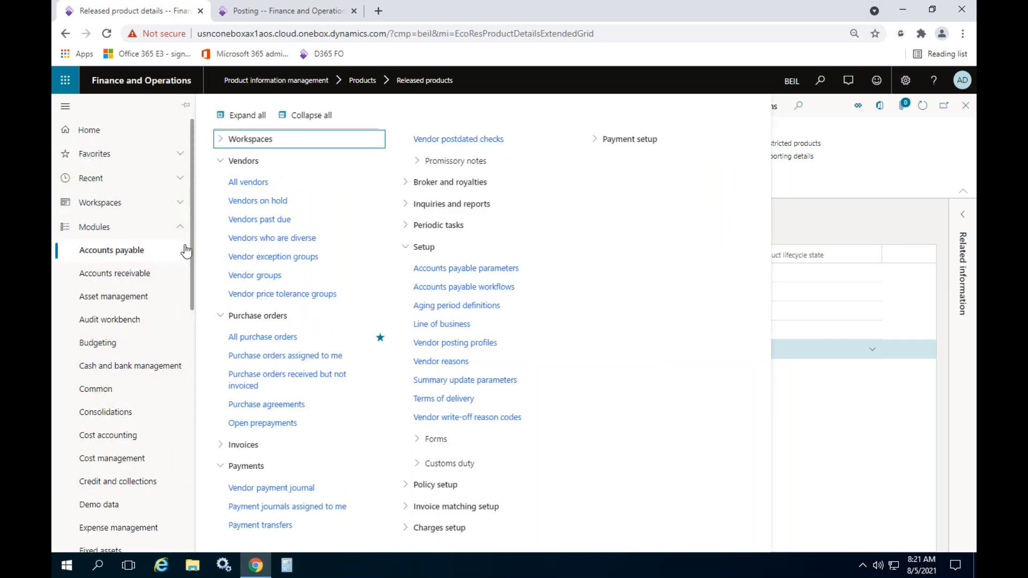
pyautogui.click(278, 337)
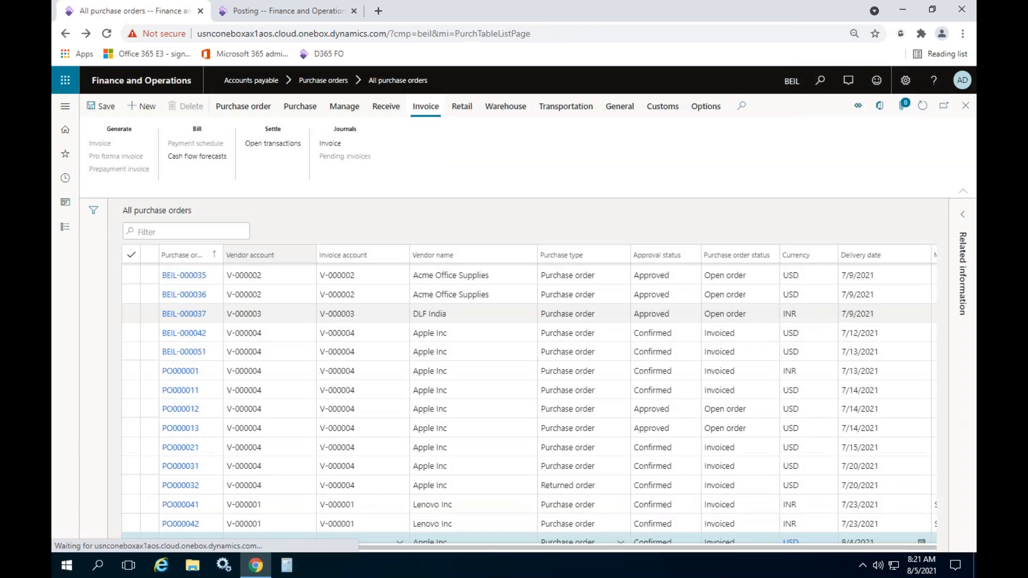
# - Review the voucher transactions in the product receipt journal of the latest Apple Inc purchase order, and return to the order list
pyautogui.click(386, 106)
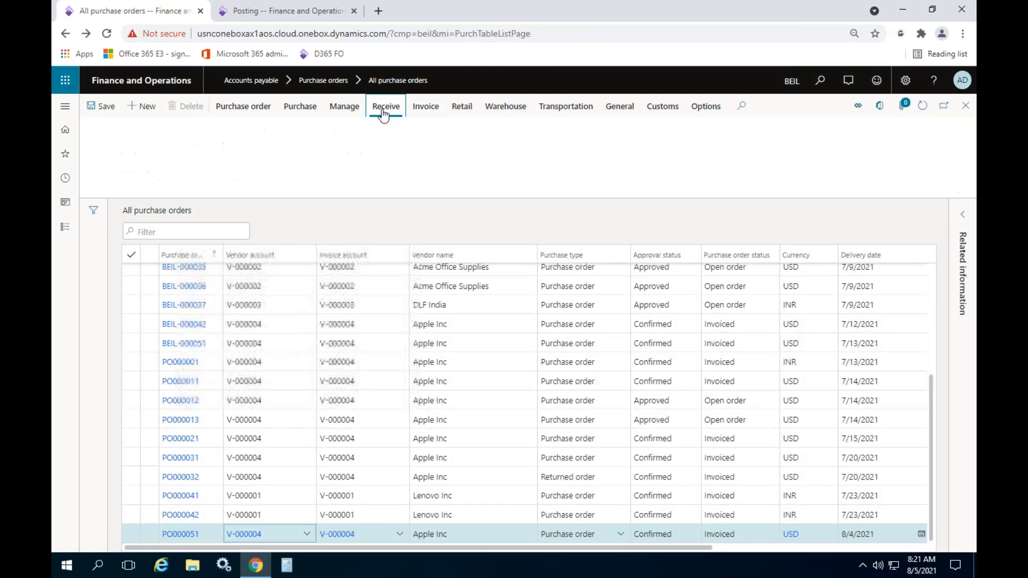
pyautogui.click(303, 160)
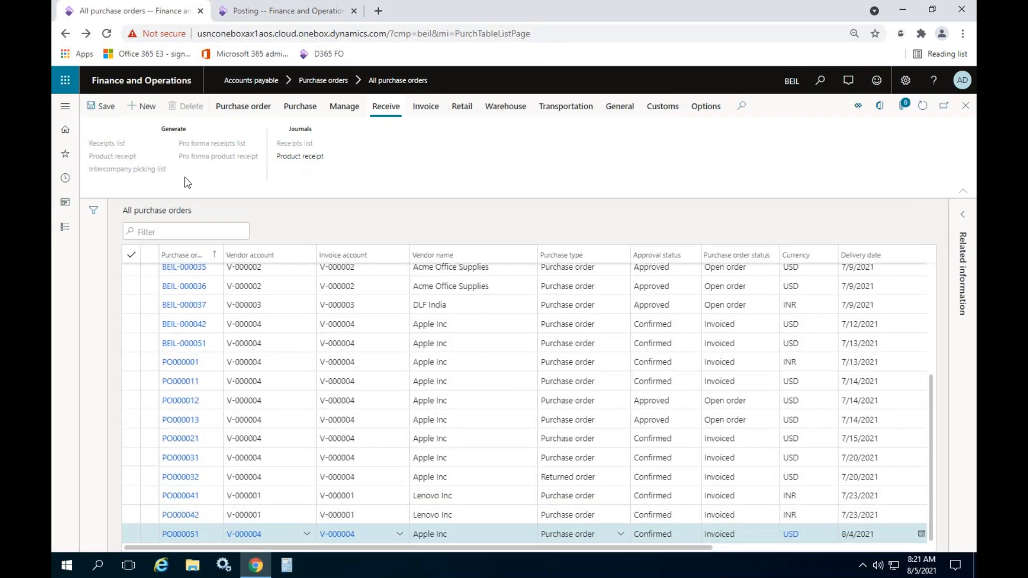
pyautogui.click(210, 205)
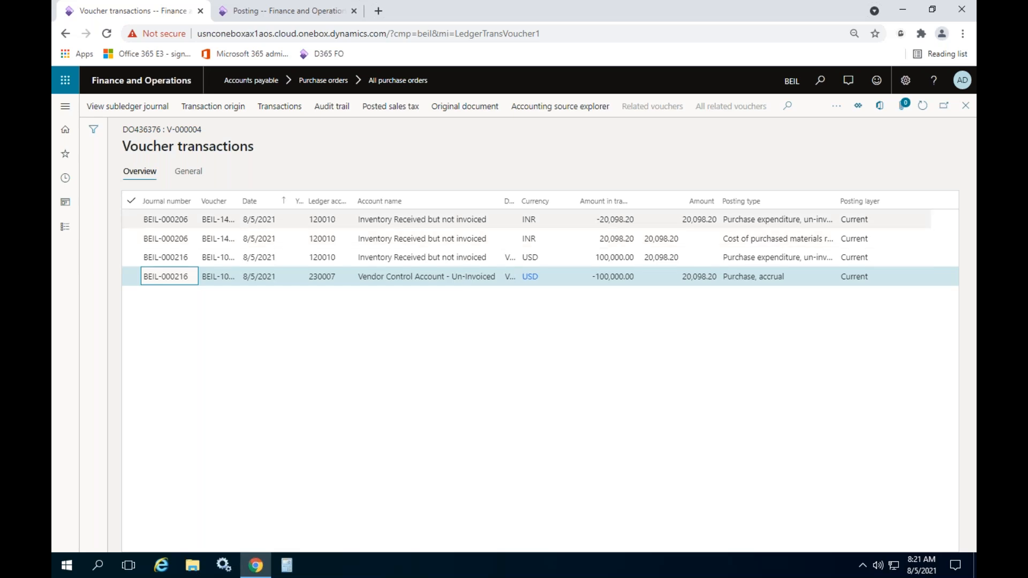
pyautogui.click(965, 105)
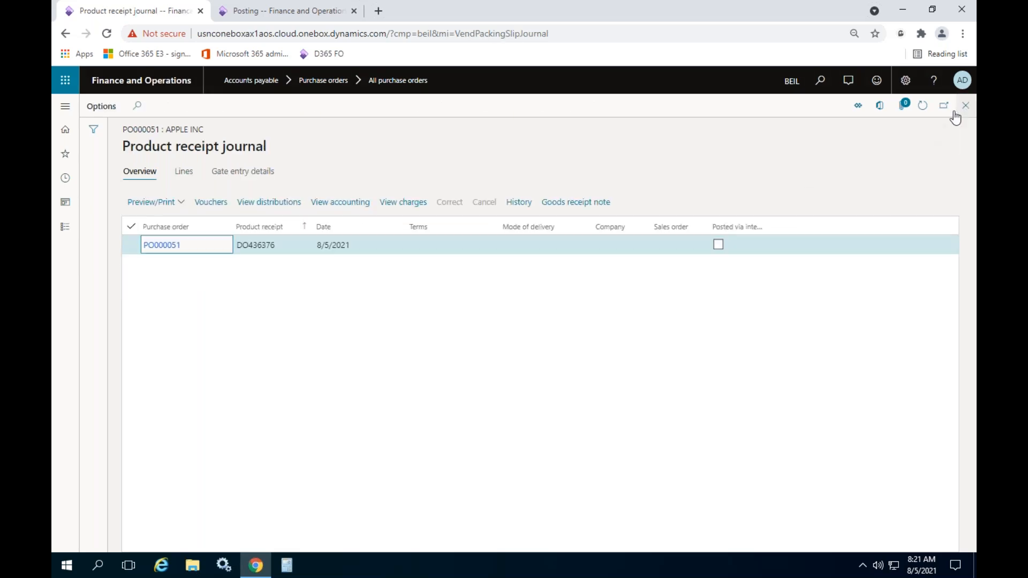
pyautogui.click(68, 228)
pyautogui.click(863, 268)
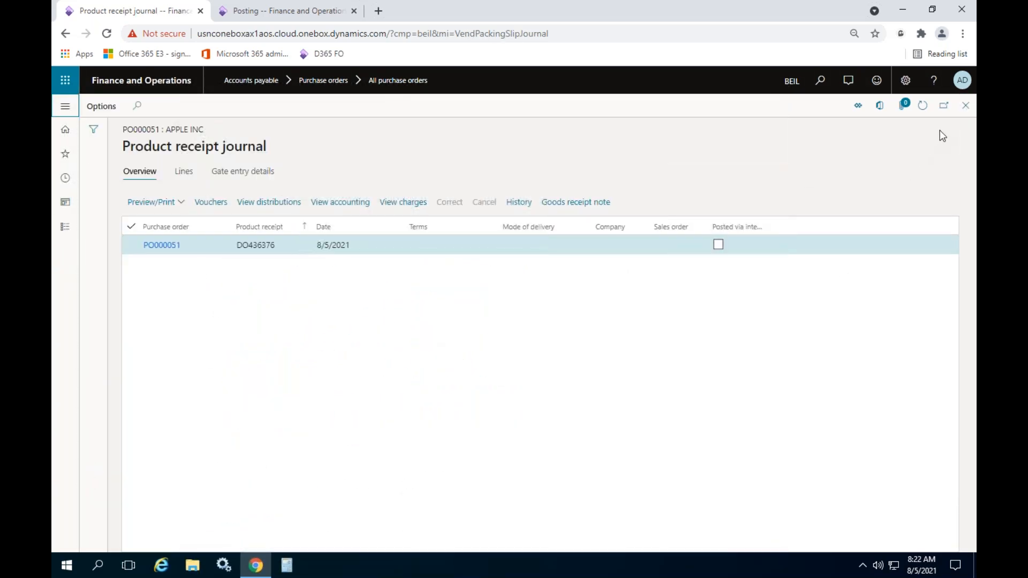
pyautogui.click(965, 105)
# - Open the voucher transactions from the Apple Inc order's invoice journal and inspect the Electronics Inventory and Electrical Inventory lines
pyautogui.click(426, 106)
pyautogui.click(330, 143)
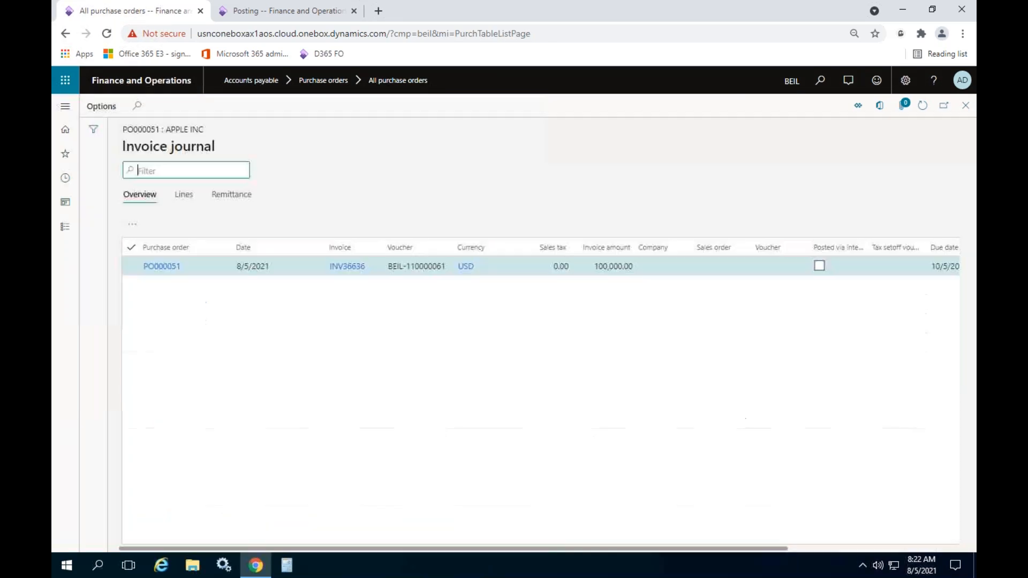
pyautogui.click(206, 223)
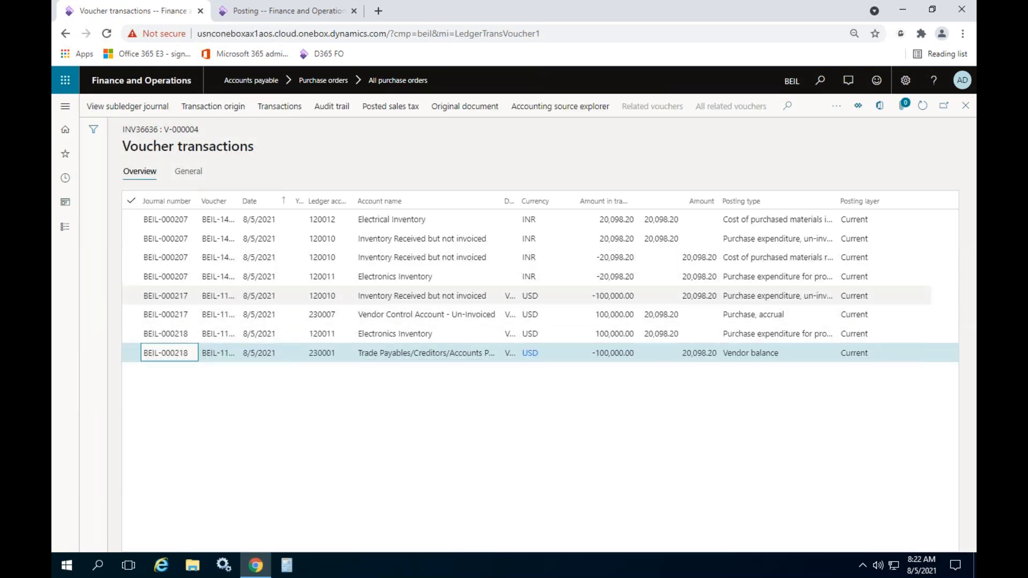
pyautogui.click(434, 278)
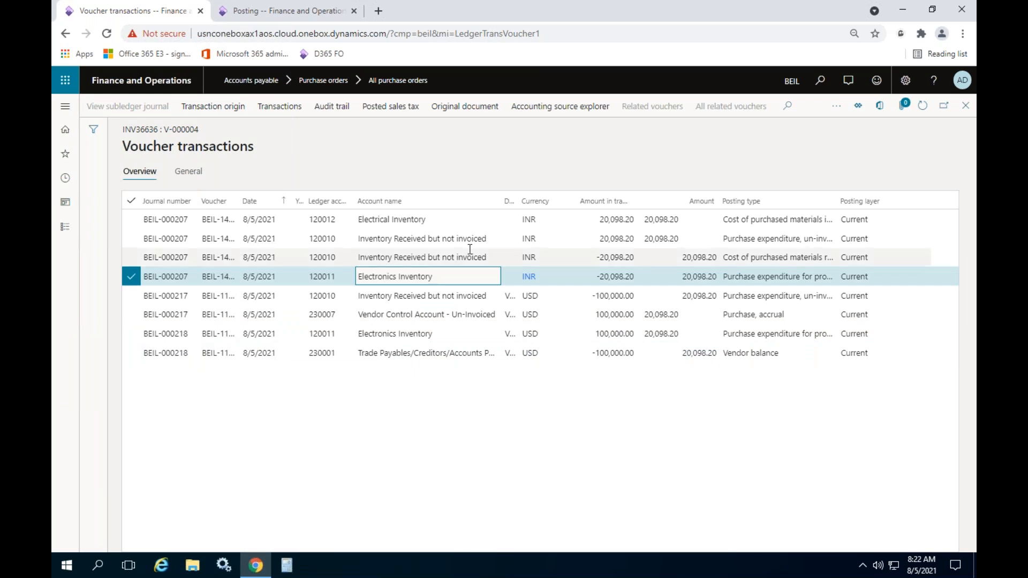
pyautogui.click(504, 220)
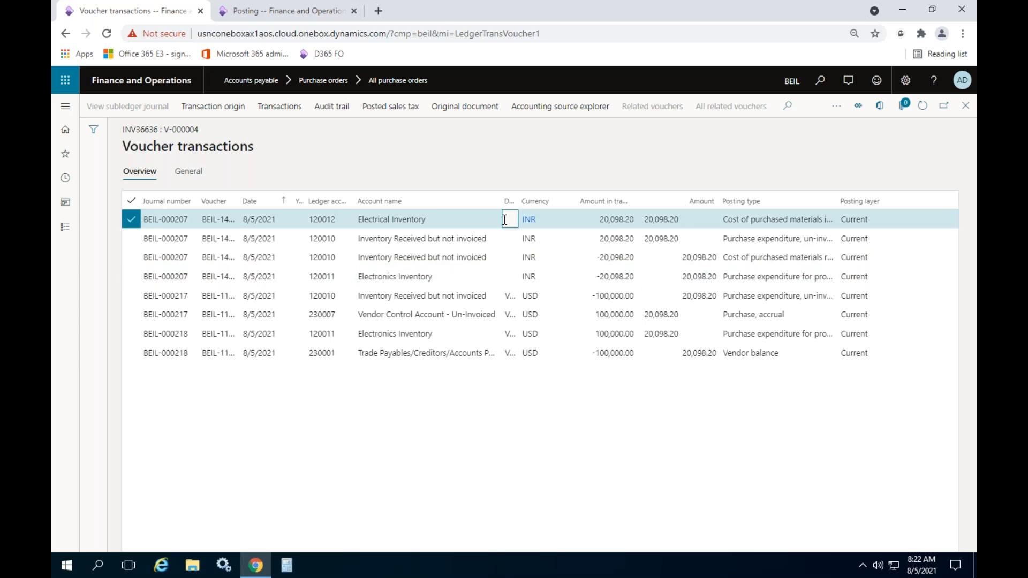
pyautogui.click(479, 220)
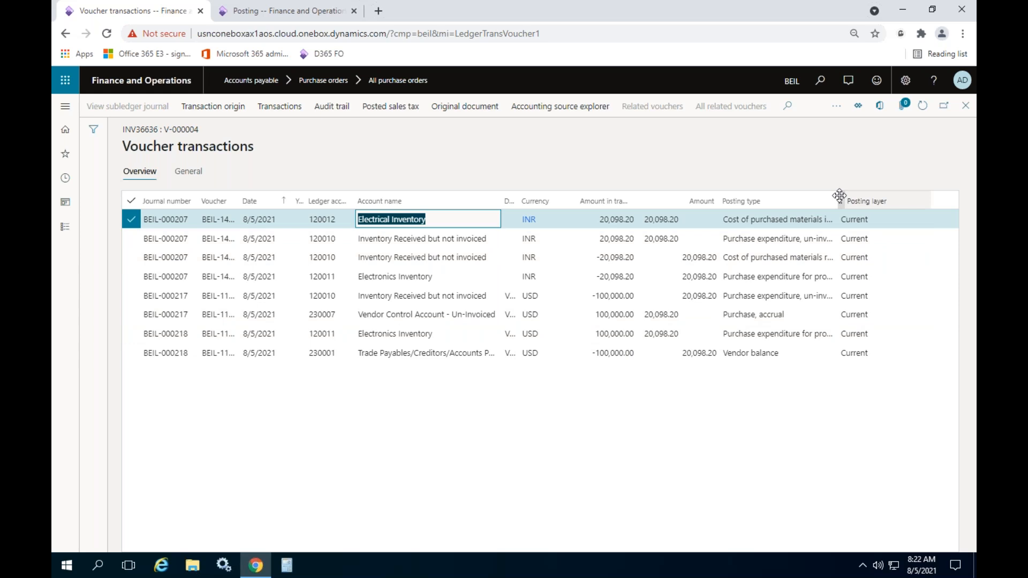
# - Examine the full posting types, account names and transaction amounts of the inventory and vendor lines in the invoice voucher
pyautogui.moveTo(839, 196); pyautogui.dragTo(885, 196)
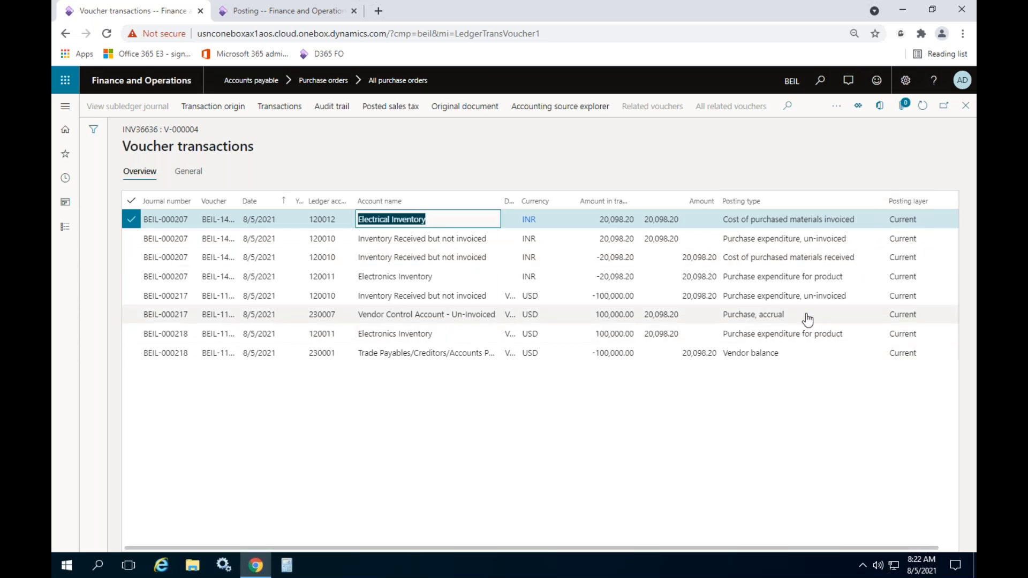
pyautogui.click(813, 296)
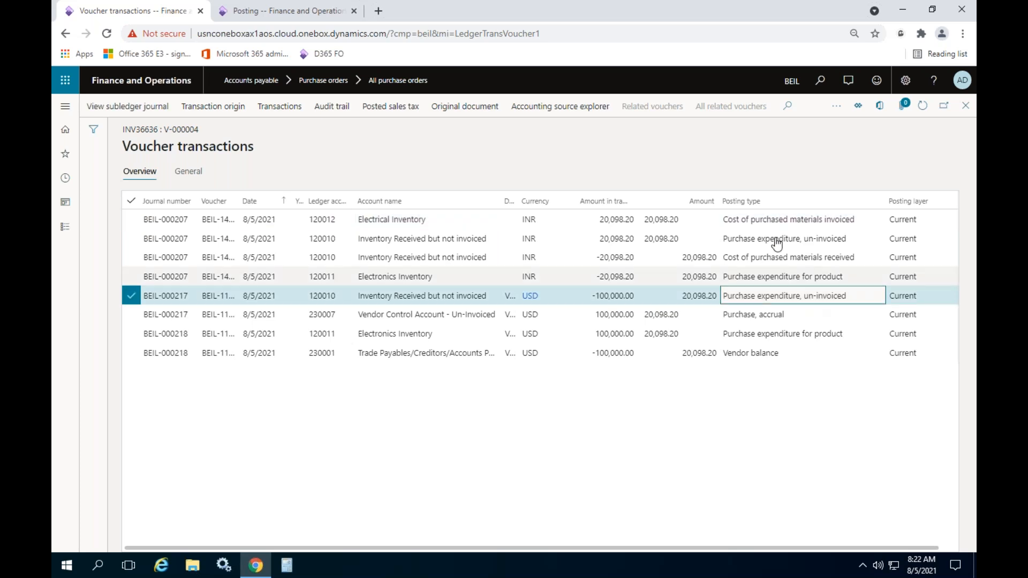
pyautogui.click(754, 223)
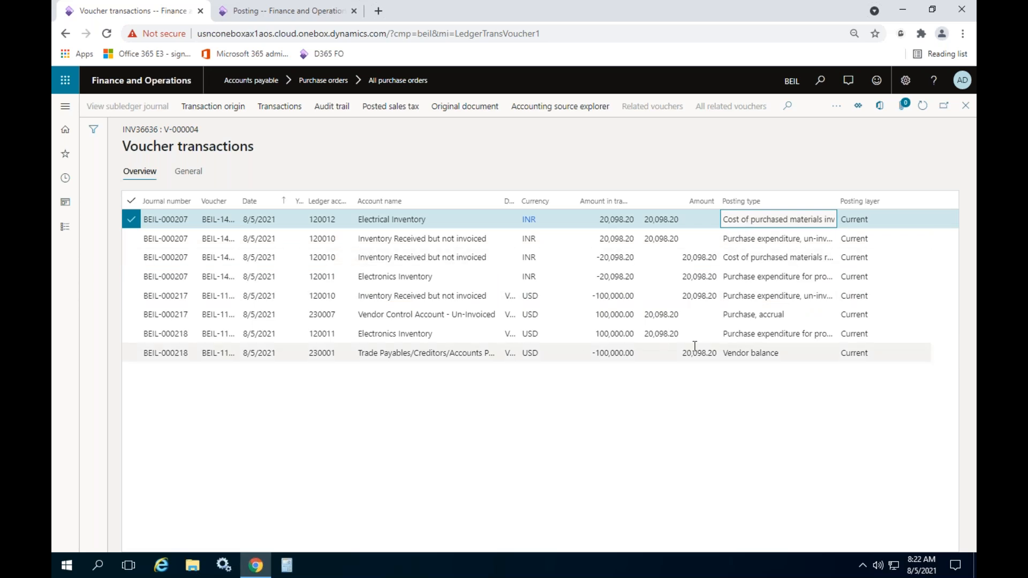
pyautogui.click(803, 339)
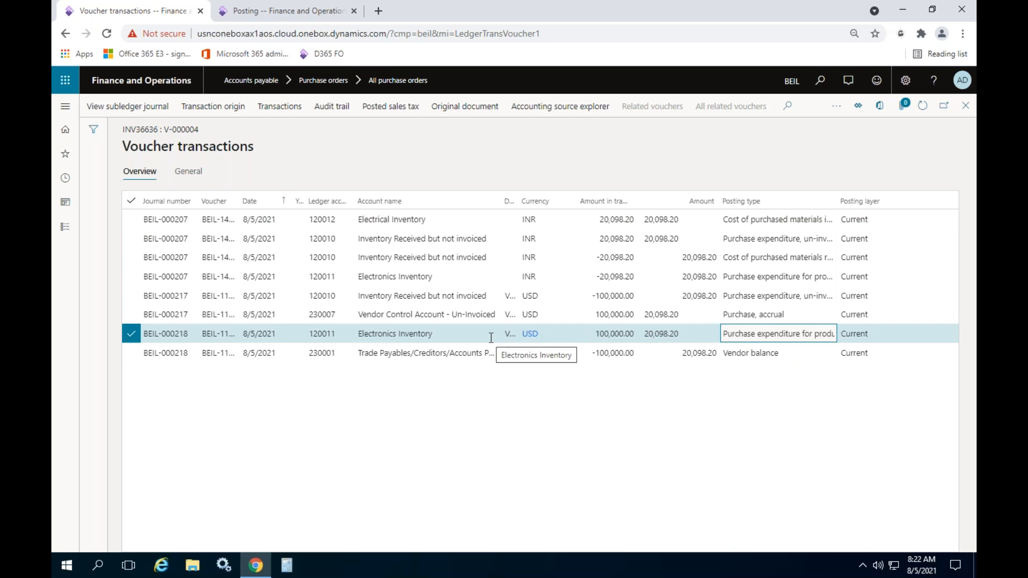
pyautogui.moveTo(500, 197); pyautogui.dragTo(535, 198)
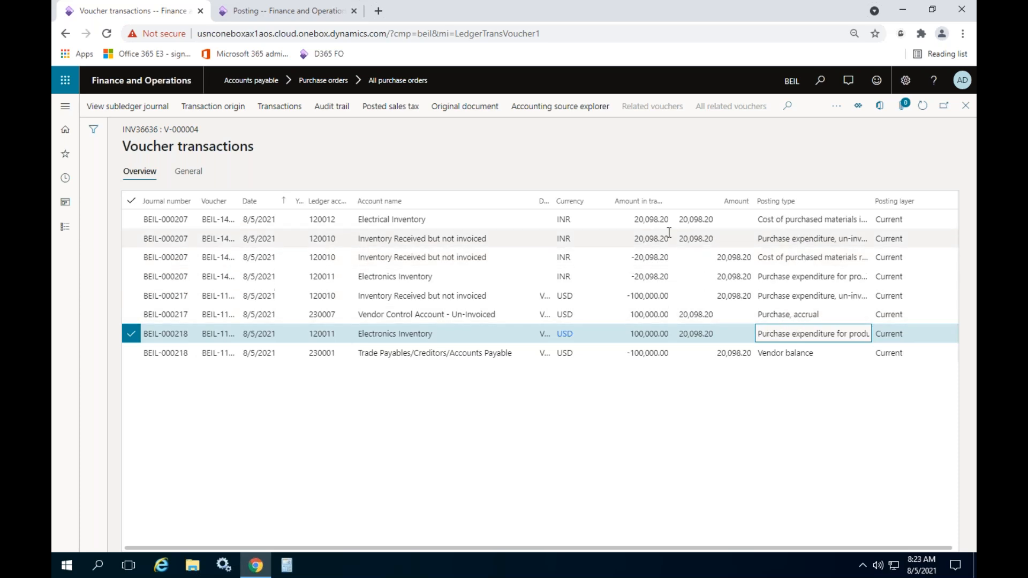
pyautogui.click(651, 220)
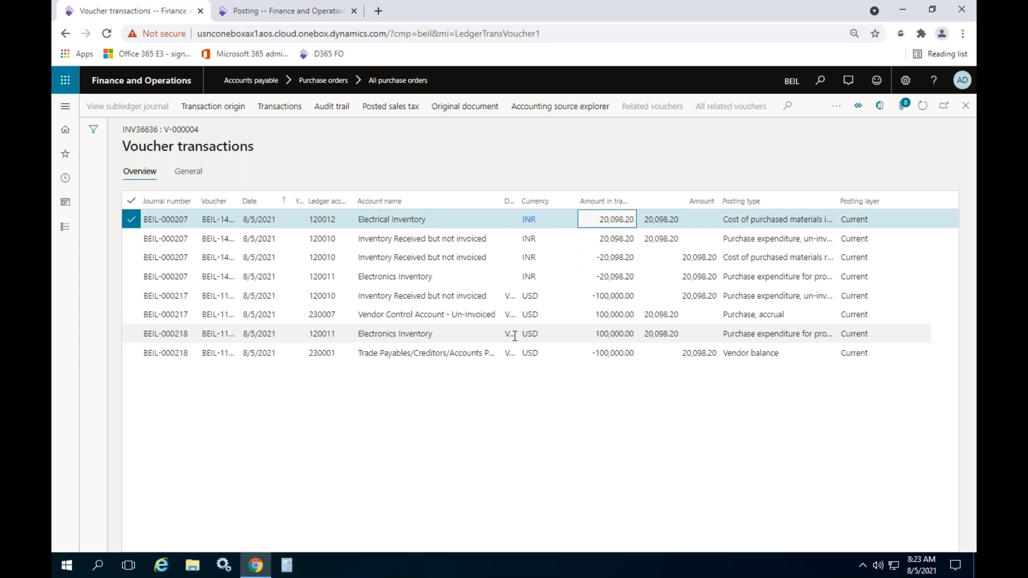
pyautogui.click(601, 351)
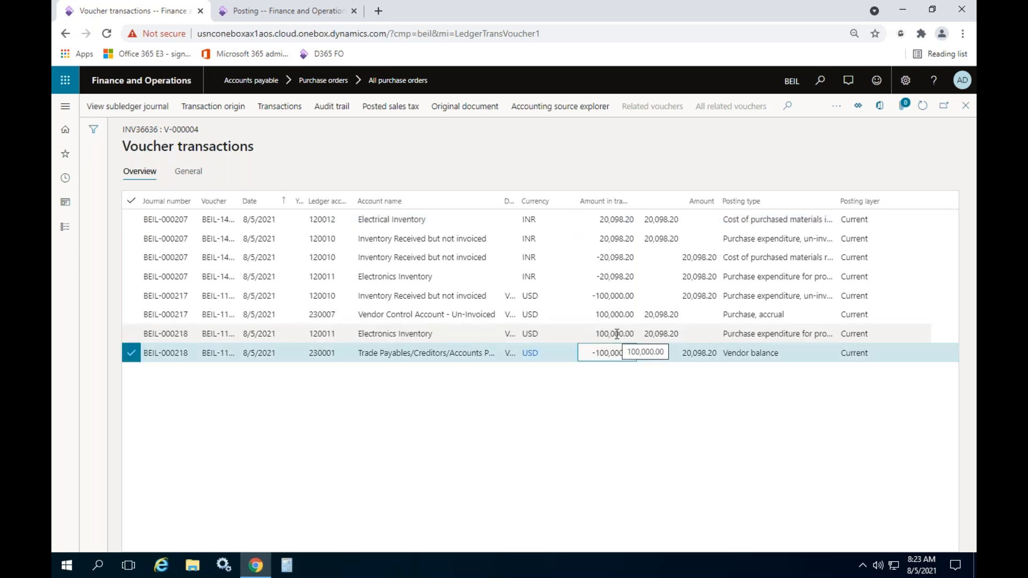
pyautogui.click(617, 334)
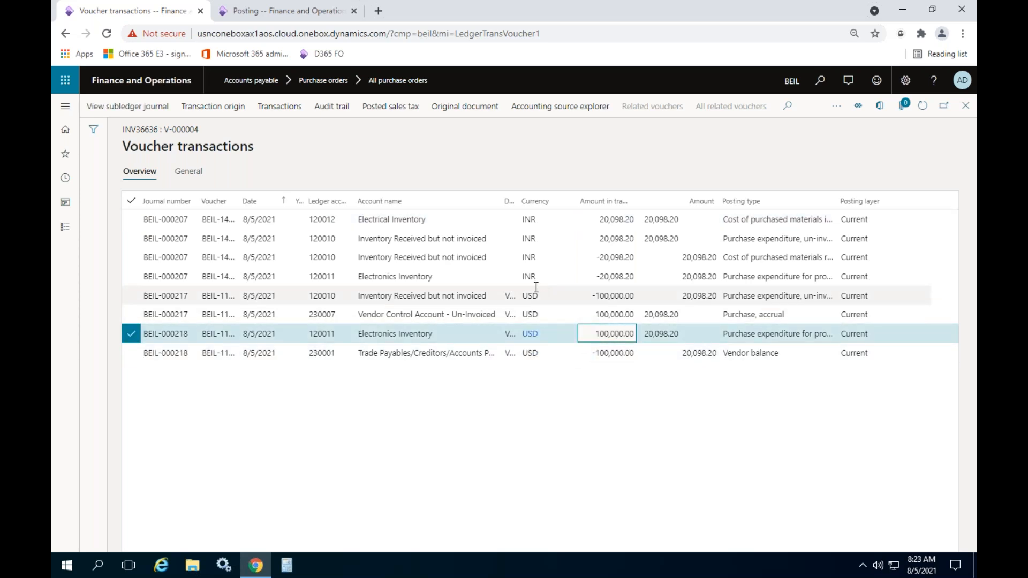
pyautogui.click(965, 105)
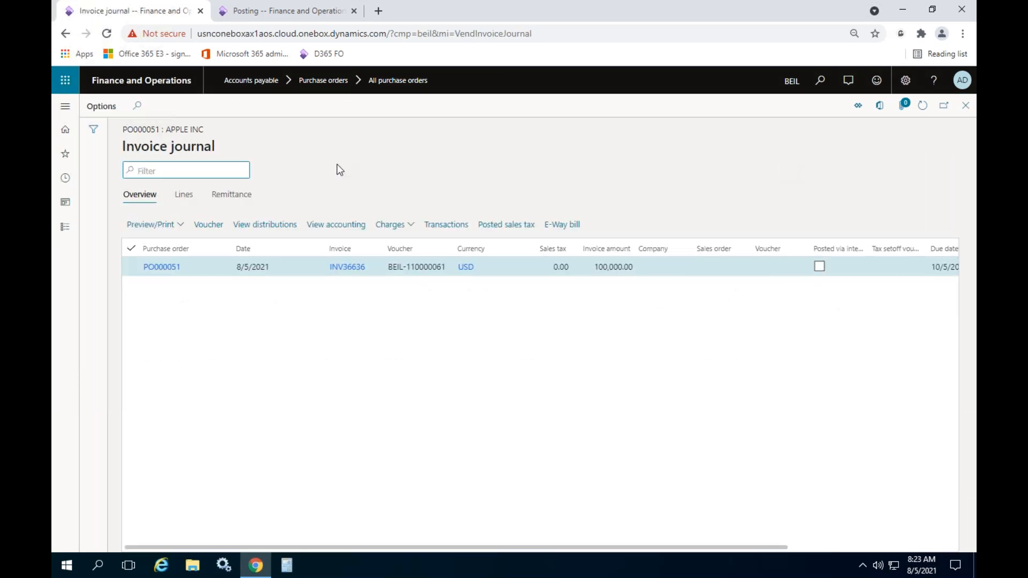
# - Recheck the main account entered on the Fixed asset issue line in the posting setup, and return to the invoice journal
pyautogui.click(279, 15)
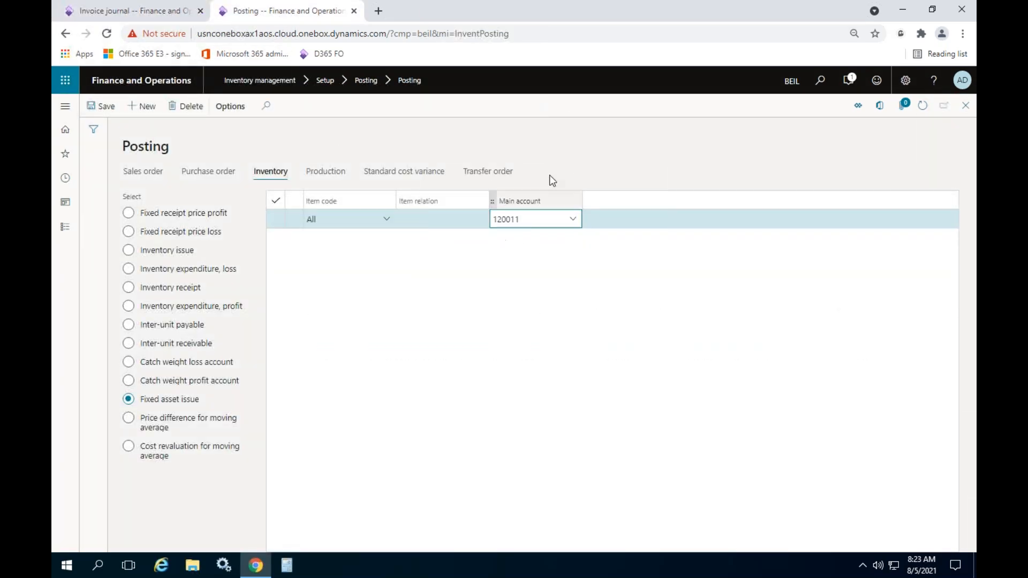
pyautogui.moveTo(532, 220); pyautogui.dragTo(417, 219)
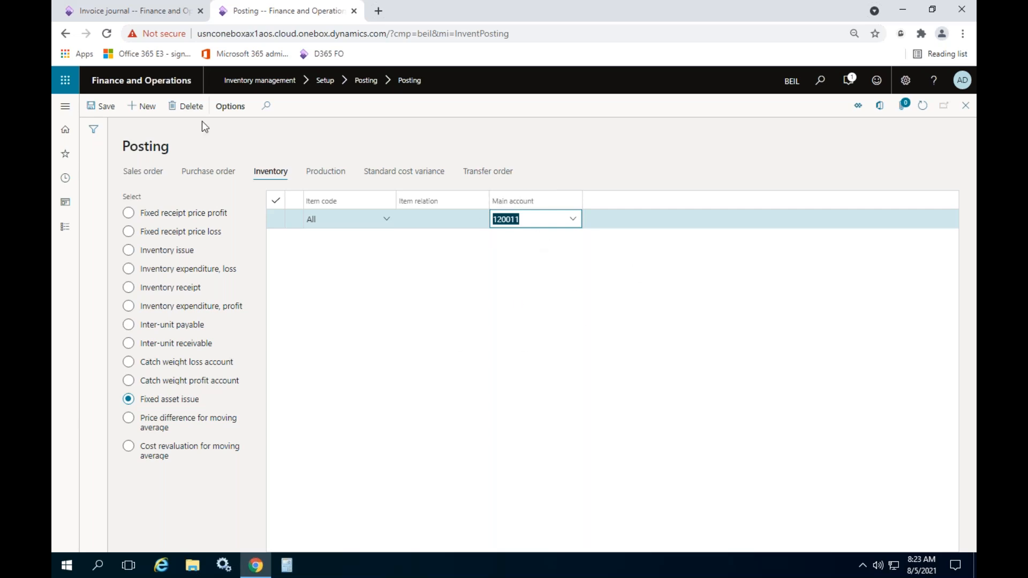
pyautogui.click(167, 11)
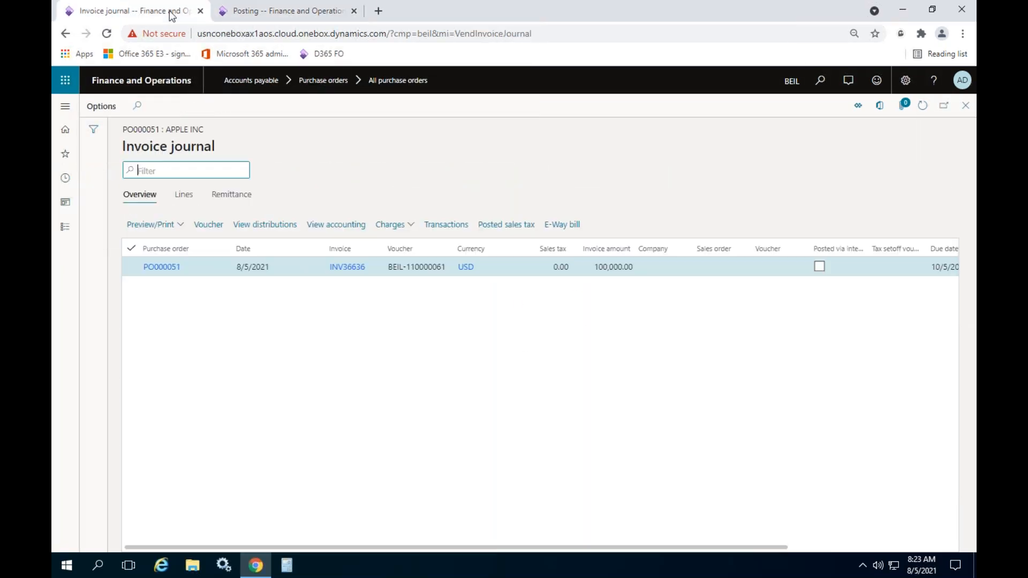
# - Open the inventory journal names setup in the Inventory management module
pyautogui.click(55, 230)
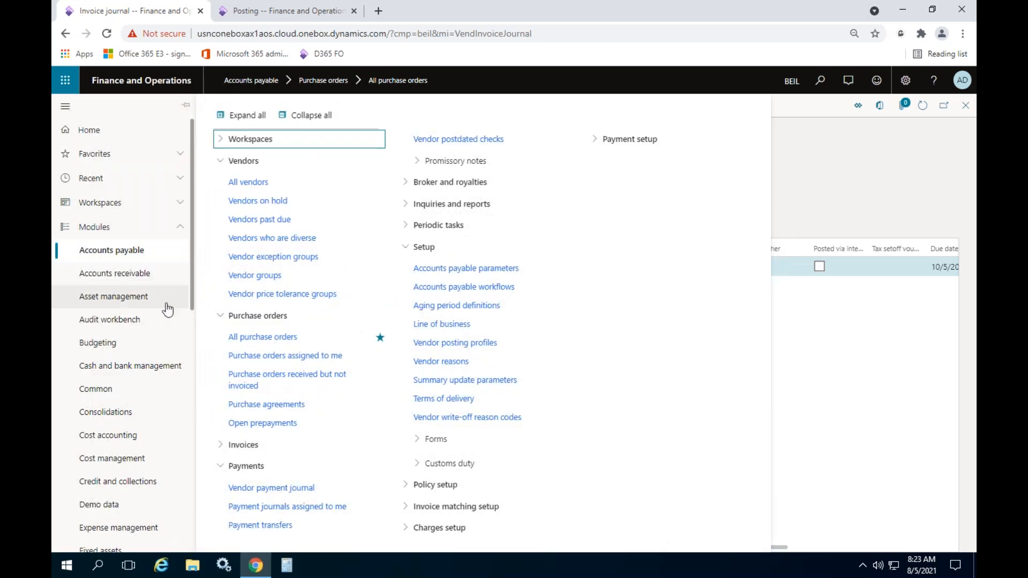
pyautogui.click(101, 426)
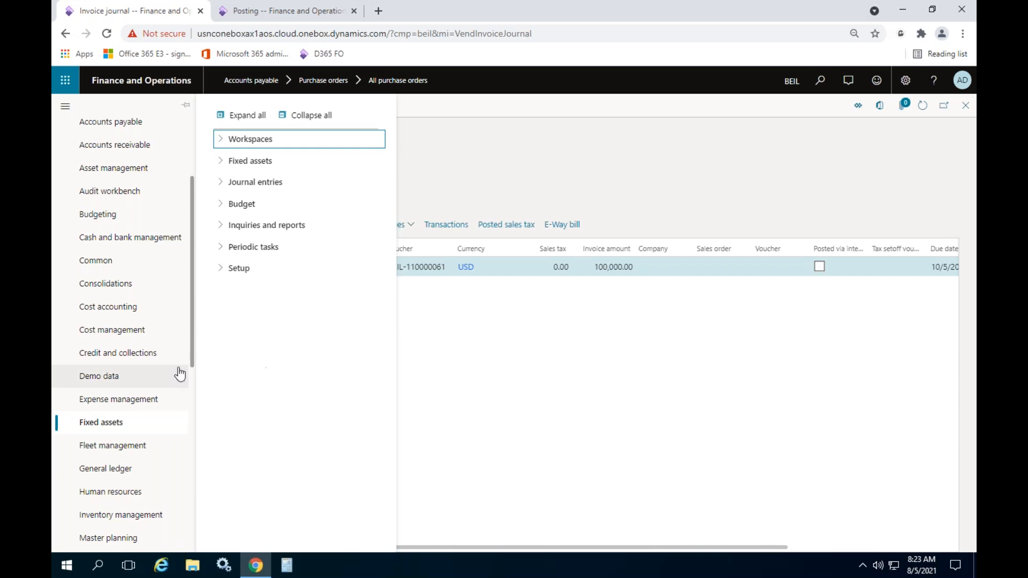
pyautogui.moveTo(190, 329); pyautogui.dragTo(190, 388)
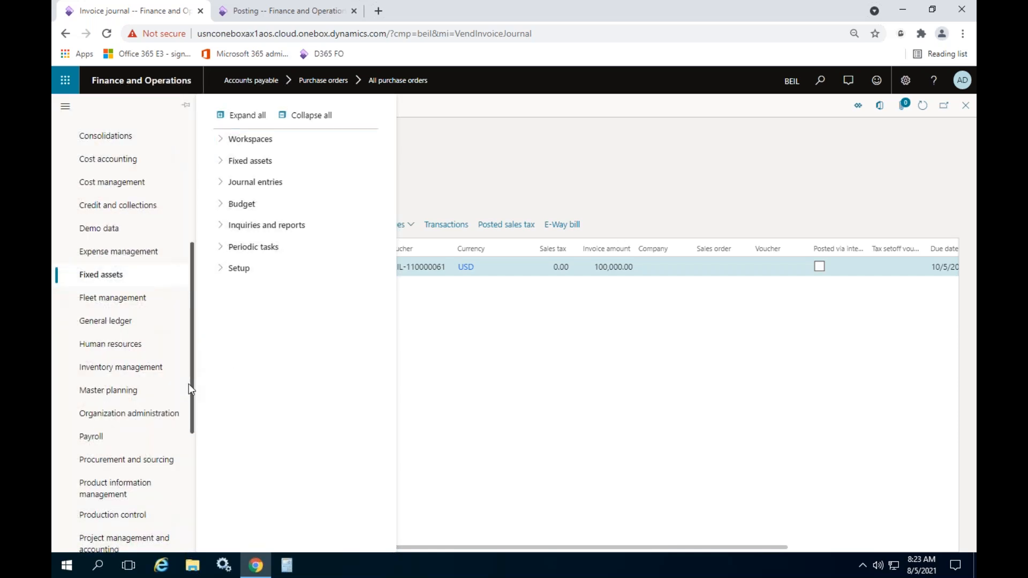
pyautogui.click(120, 368)
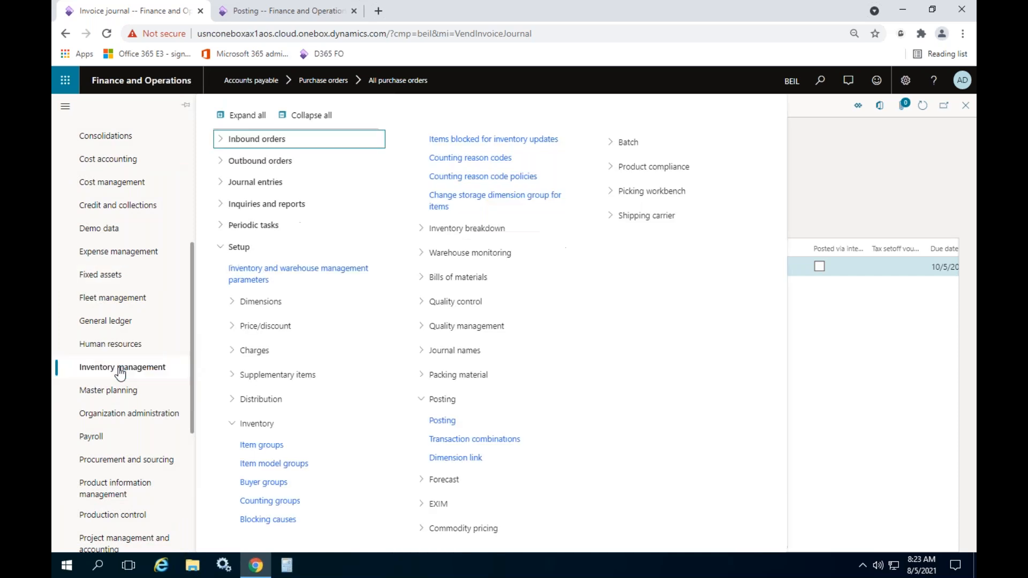
pyautogui.click(304, 115)
pyautogui.click(248, 251)
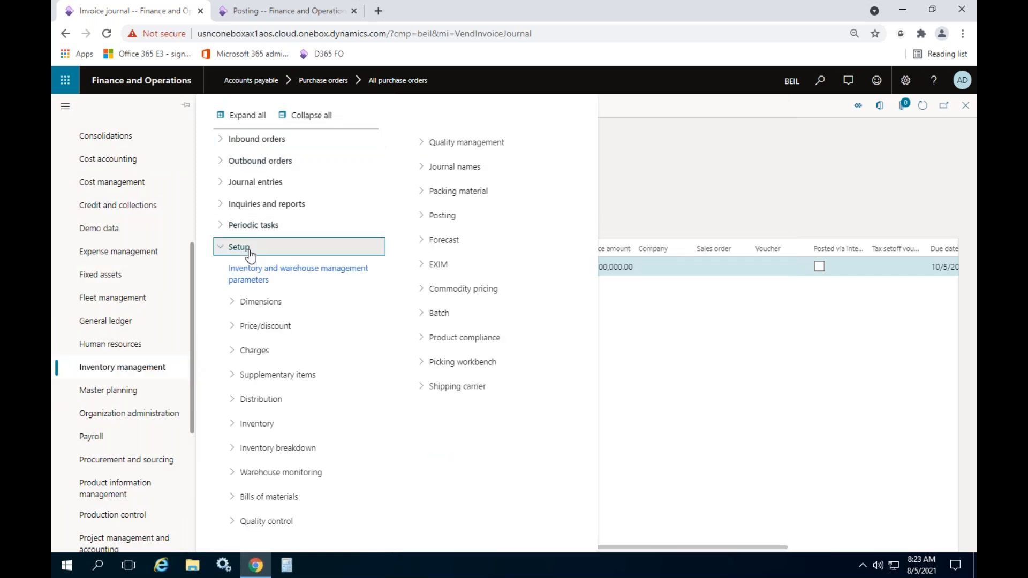
pyautogui.click(474, 171)
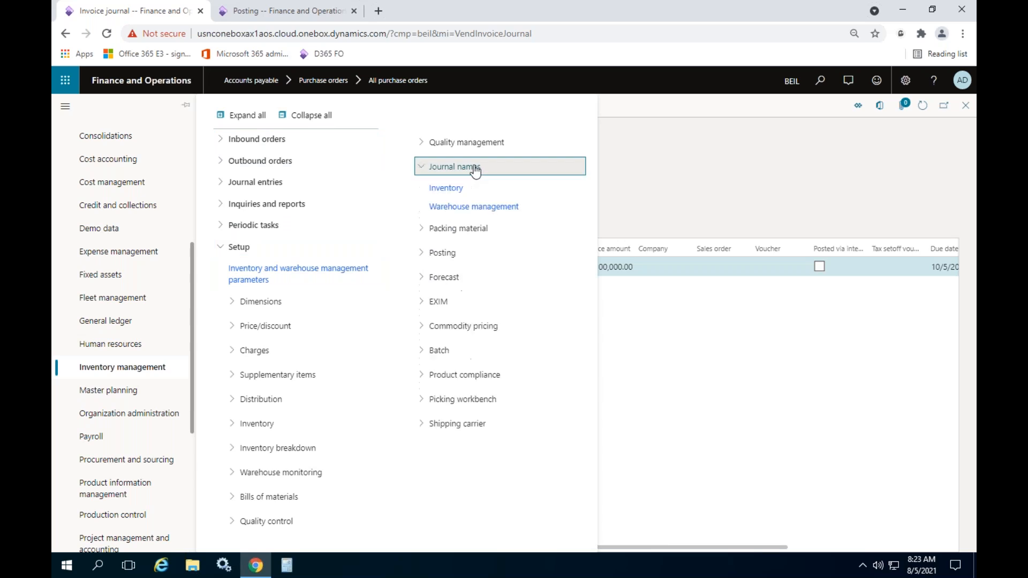
pyautogui.click(436, 191)
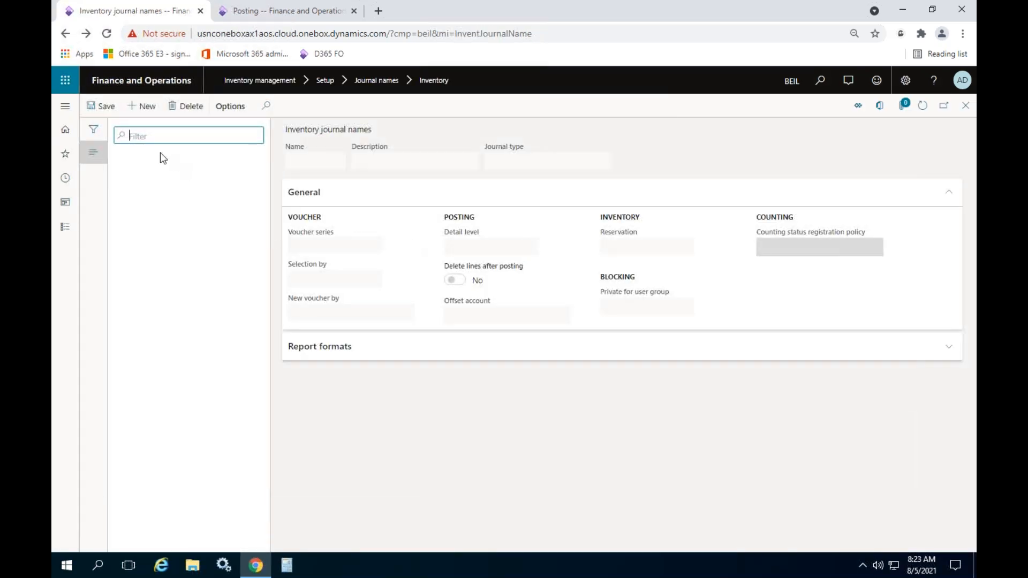
# - Create a new inventory journal name "Inv to FA" with the description "Inventory to FA Journal"
pyautogui.click(142, 106)
pyautogui.write('Inv to FA')
pyautogui.press('Tab')
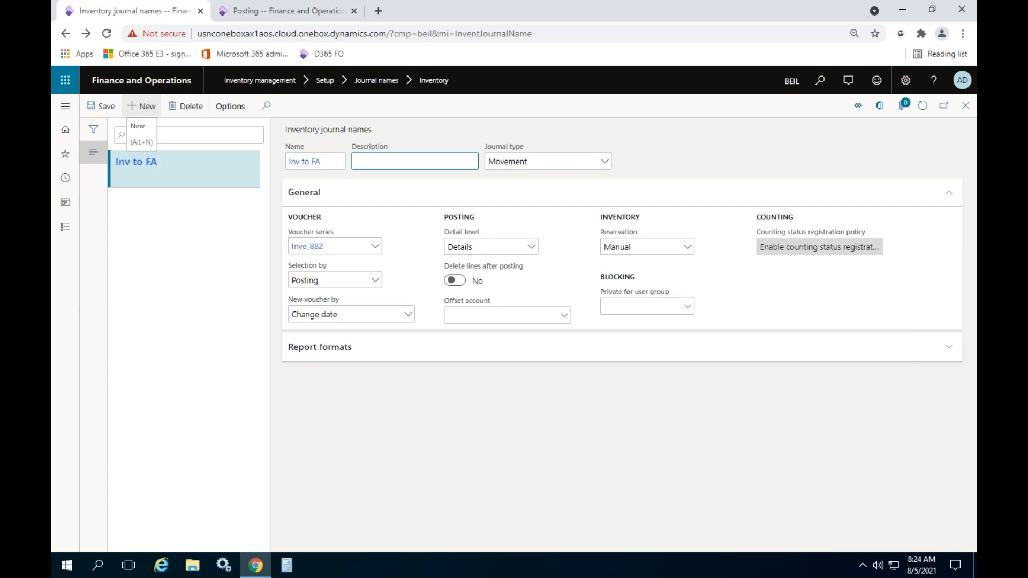
pyautogui.write('Inventory to FA Journal')
pyautogui.press('Tab')
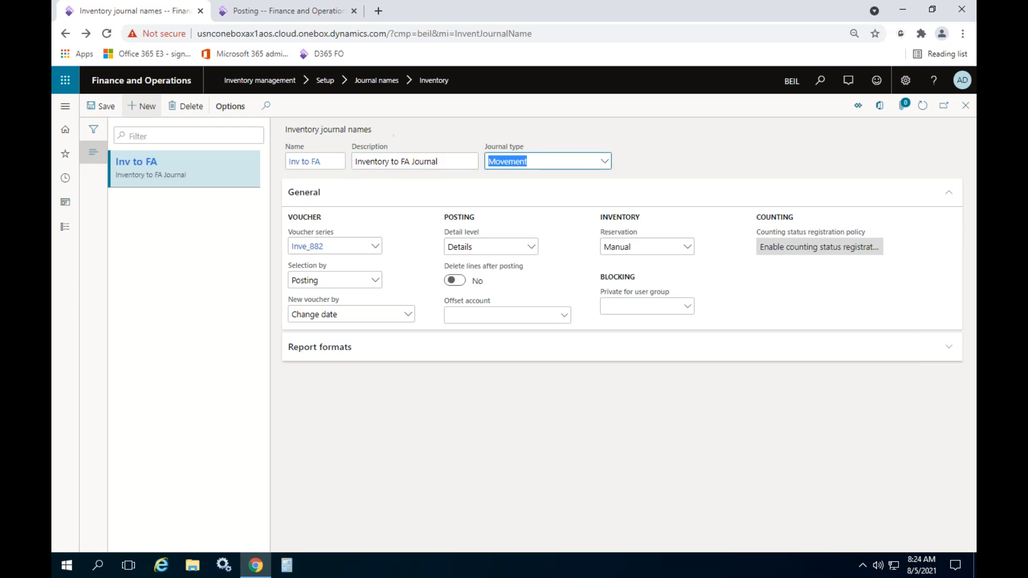
# - Set the Inv to FA journal's type to Fixed assets, save it, and return to the dashboard
pyautogui.click(605, 162)
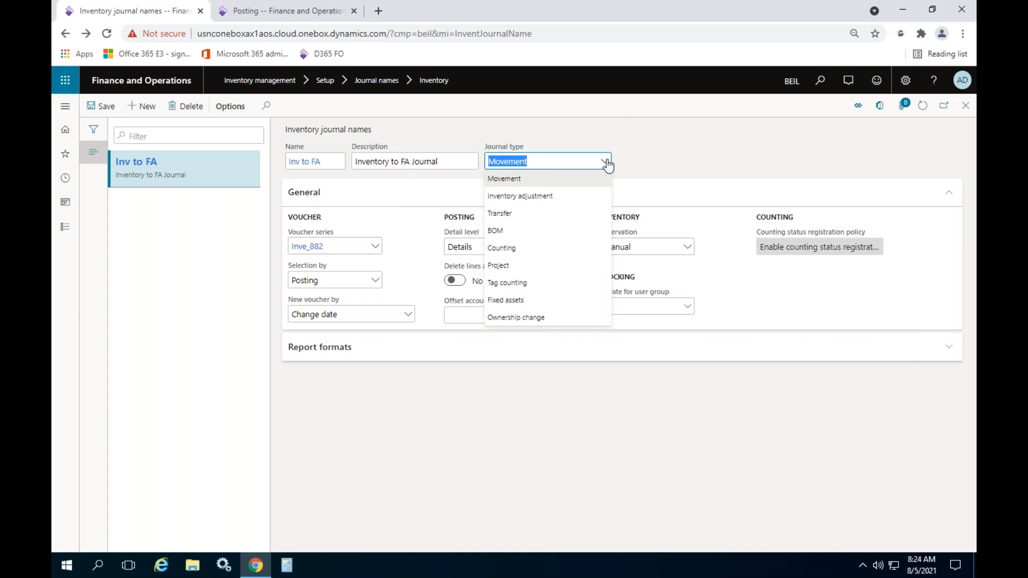
pyautogui.click(516, 302)
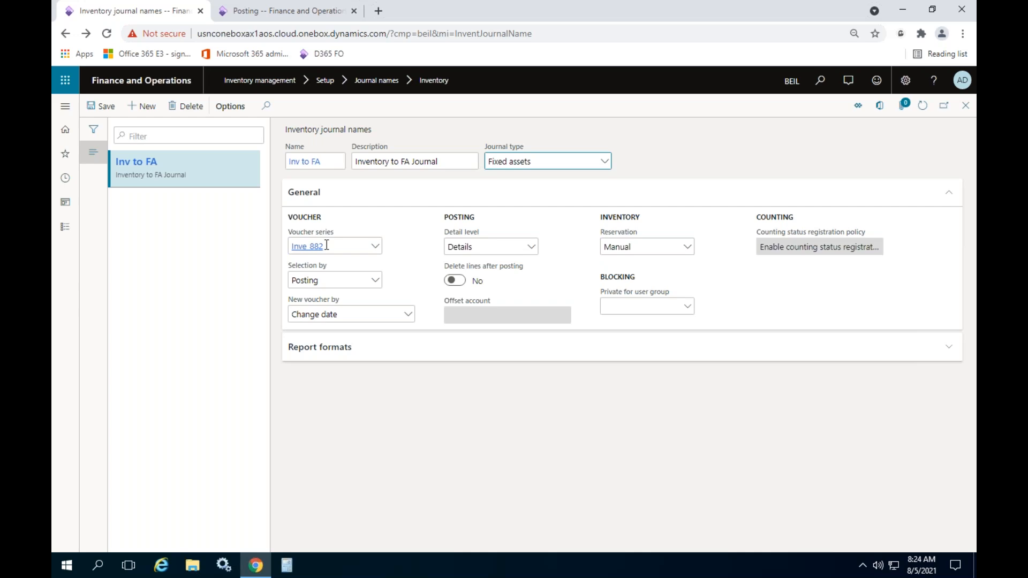
pyautogui.click(103, 106)
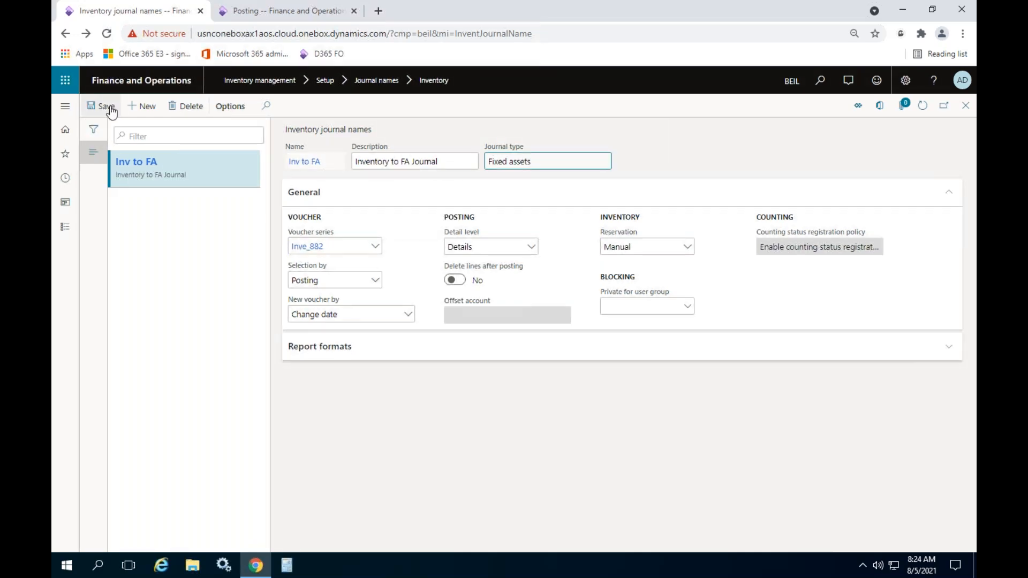
pyautogui.click(966, 106)
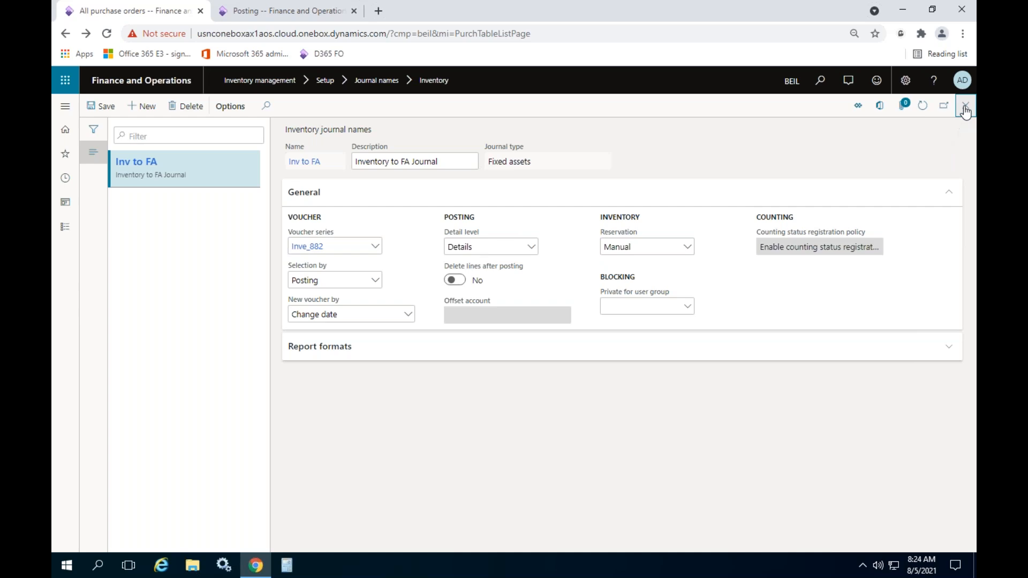
pyautogui.click(965, 107)
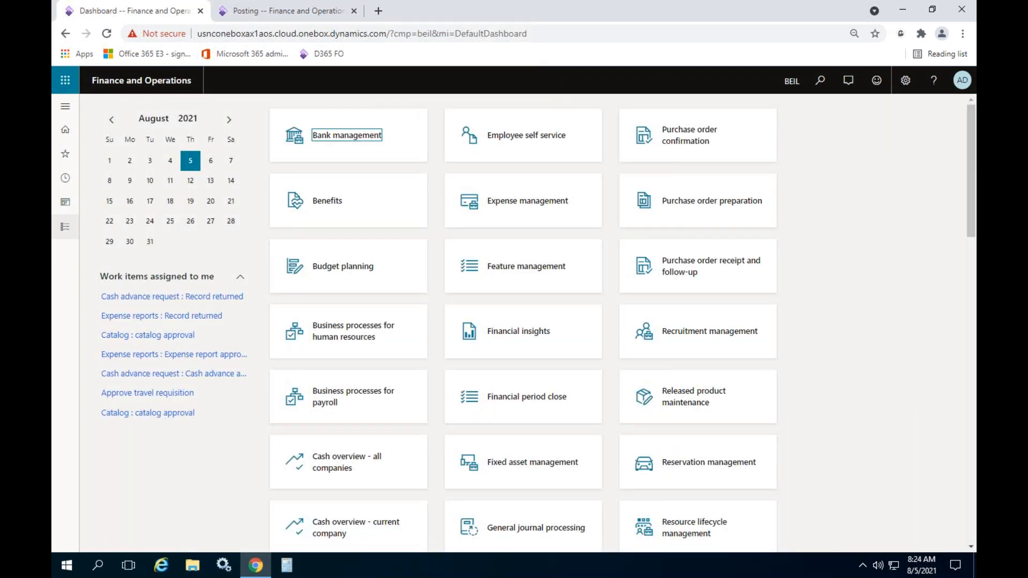
# - Open the list of all fixed assets in the Fixed assets module
pyautogui.click(65, 227)
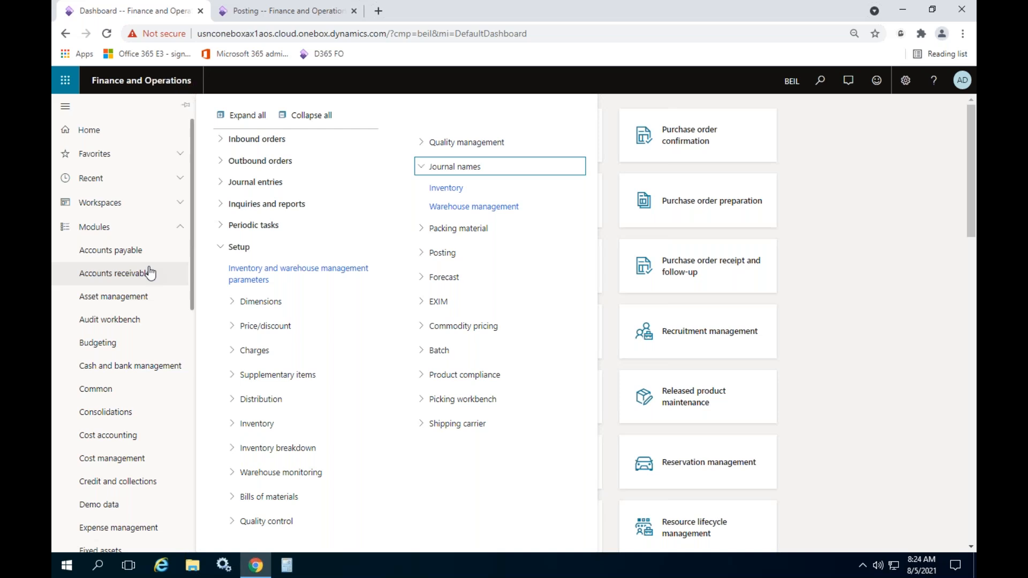
pyautogui.scroll(-5, 147, 271)
pyautogui.click(102, 295)
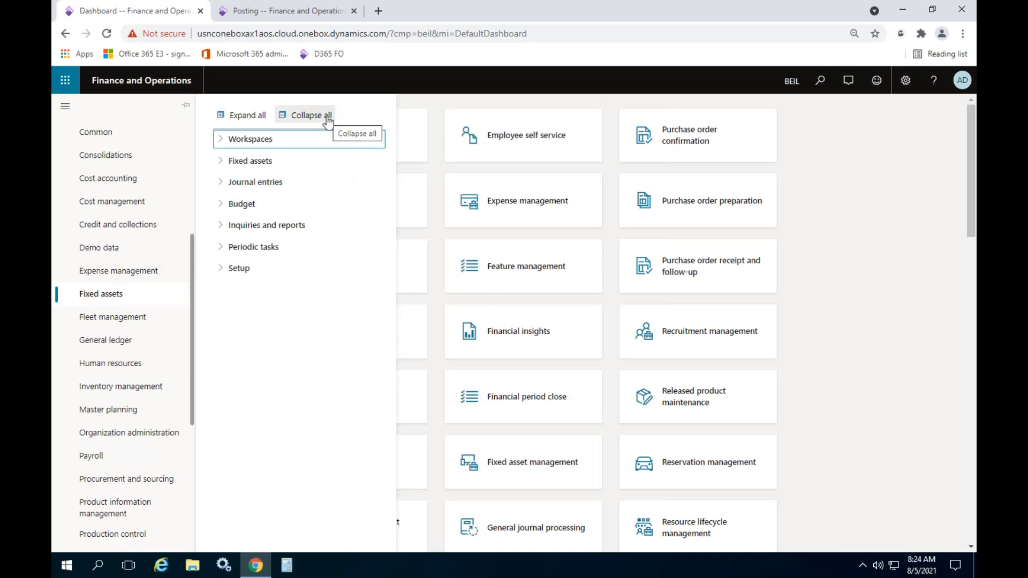
pyautogui.click(268, 185)
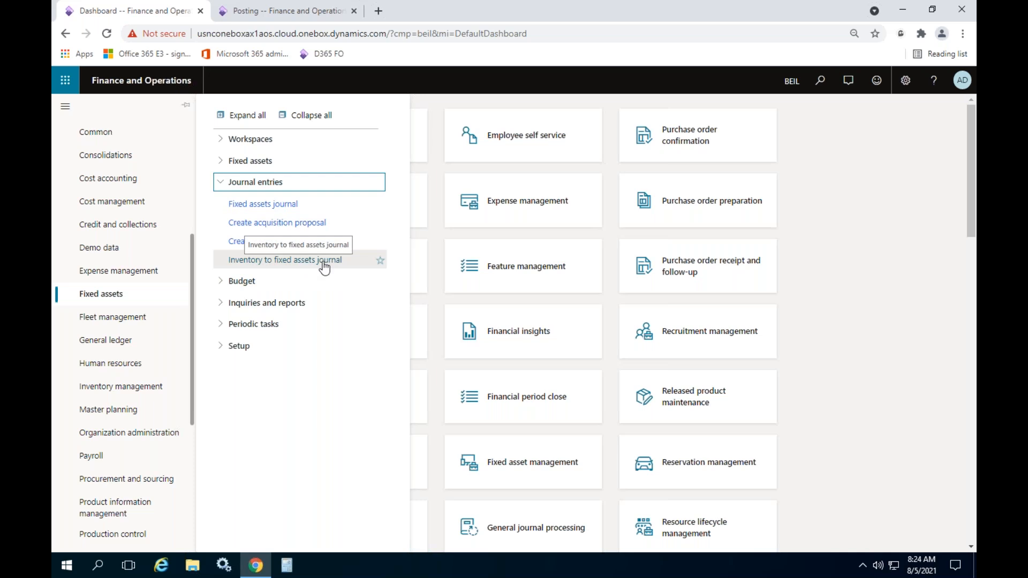
pyautogui.click(270, 163)
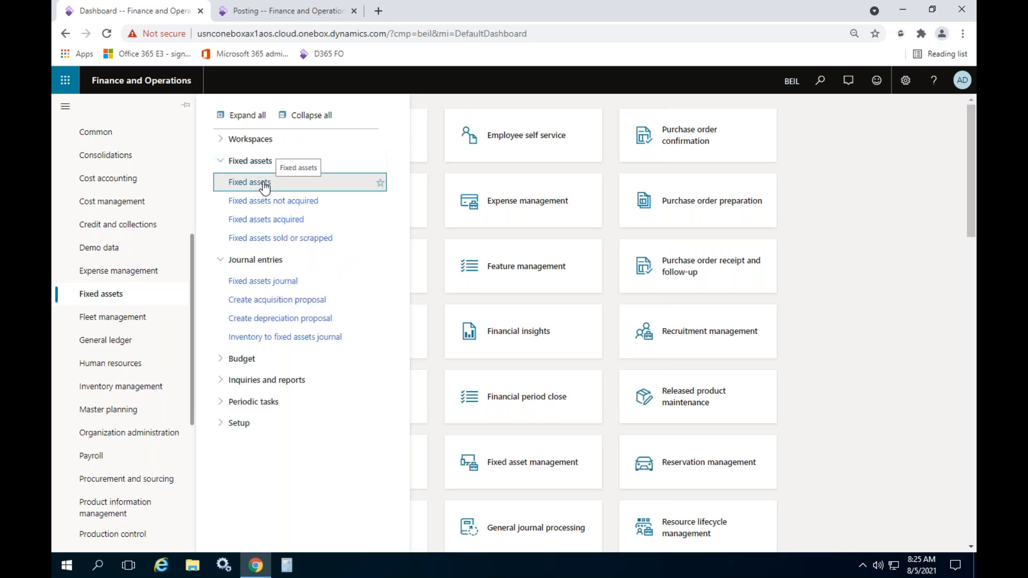
pyautogui.click(267, 182)
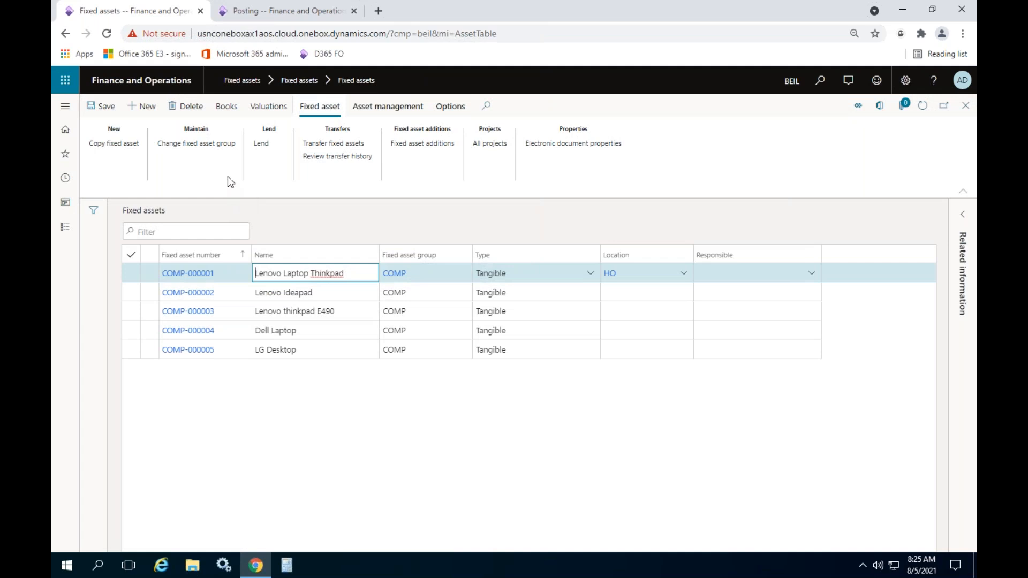
# - Create a fixed asset in the COMP group named "Apple mac book", save it, and return to the asset list
pyautogui.click(151, 109)
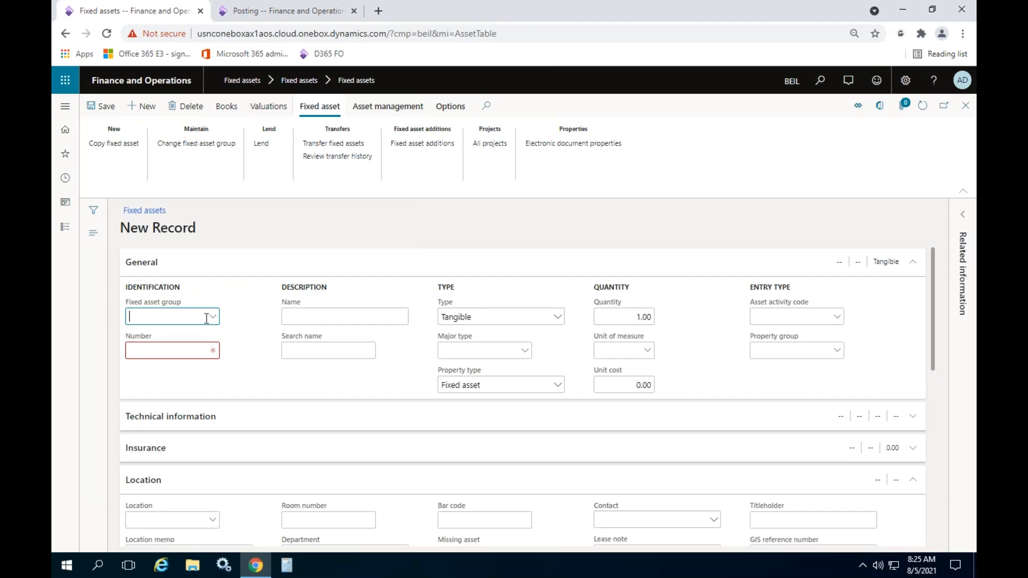
pyautogui.click(213, 317)
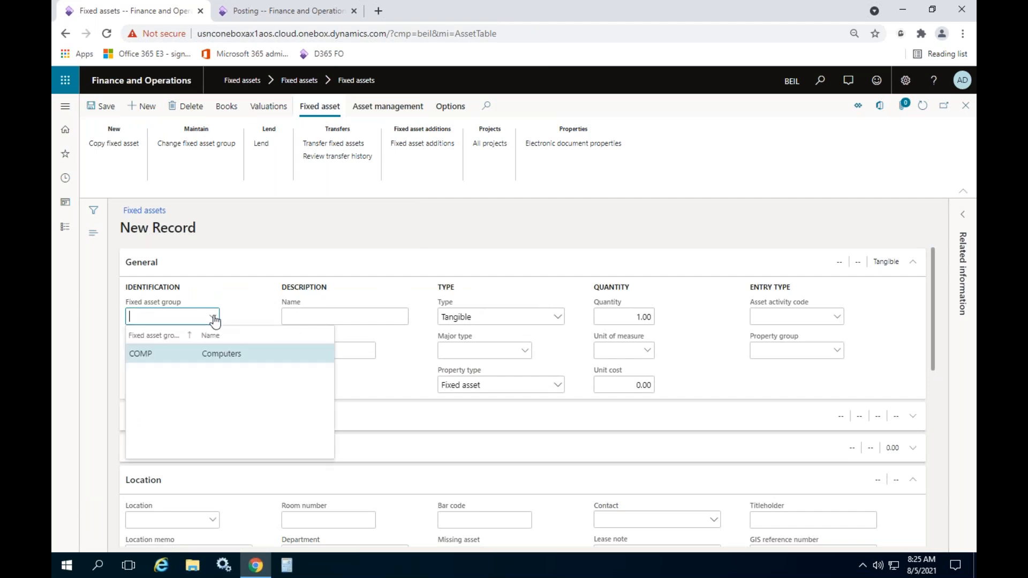
pyautogui.click(241, 351)
pyautogui.click(331, 317)
pyautogui.write('Appl')
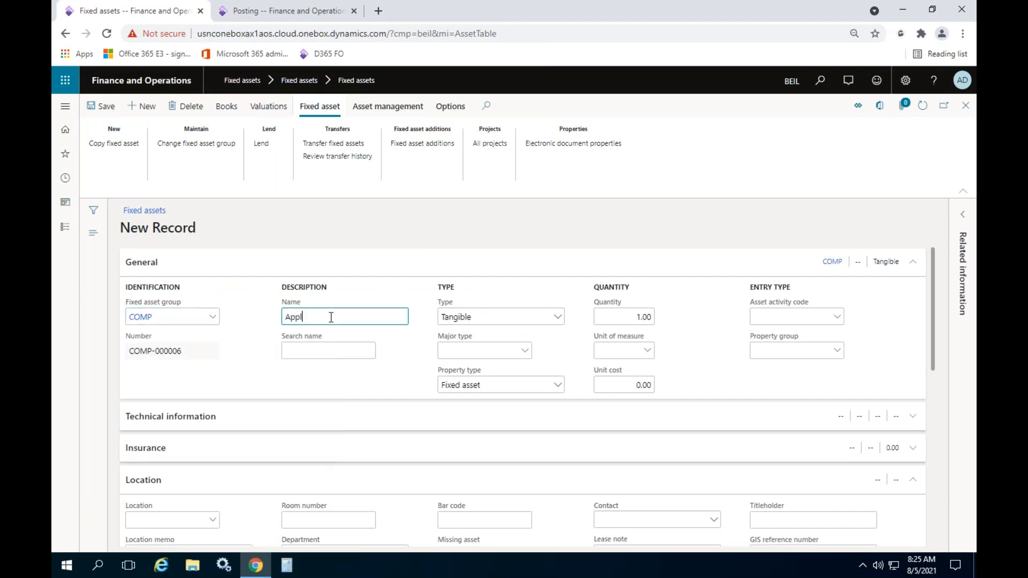
pyautogui.write('e B')
pyautogui.press('BackSpace')
pyautogui.write('mac book')
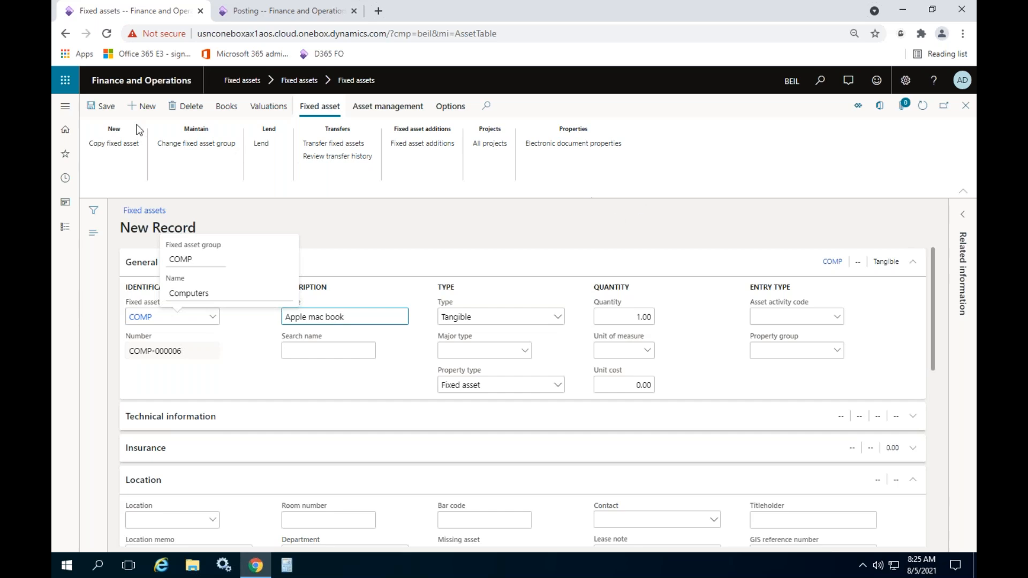
pyautogui.click(101, 106)
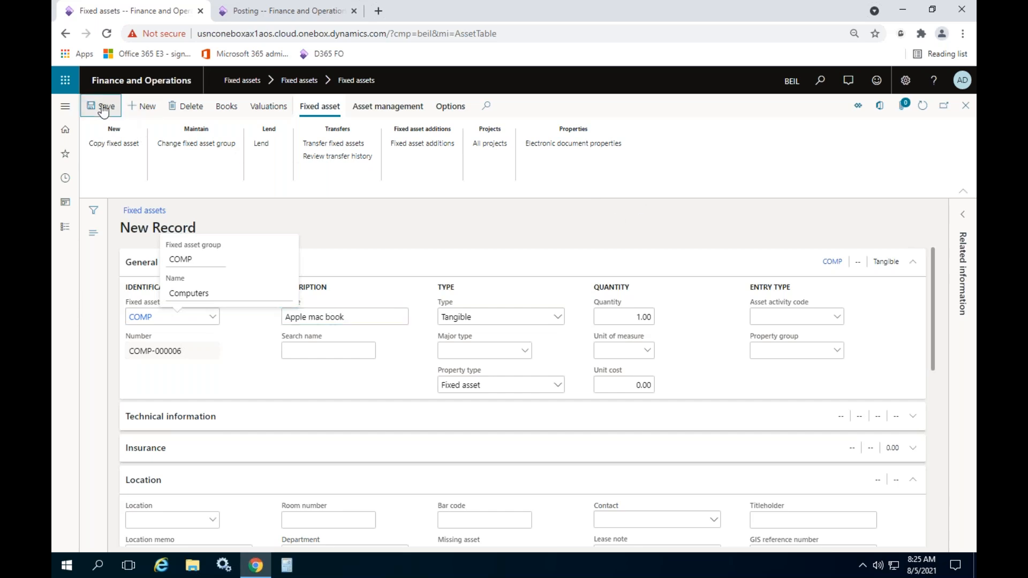
pyautogui.click(966, 107)
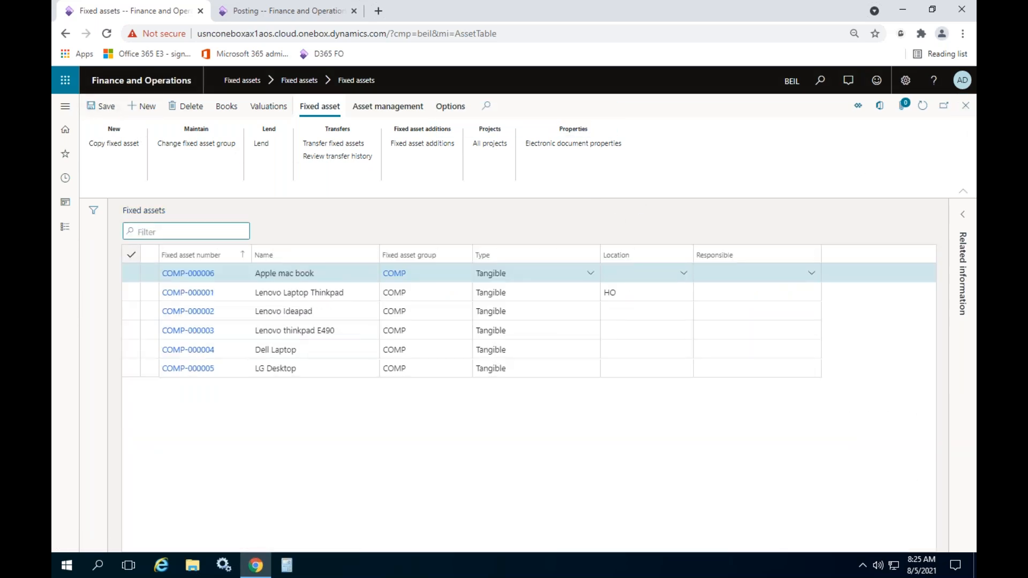
# - Check the acquisition status in the Apple mac book asset's book, and return to the asset list
pyautogui.click(65, 229)
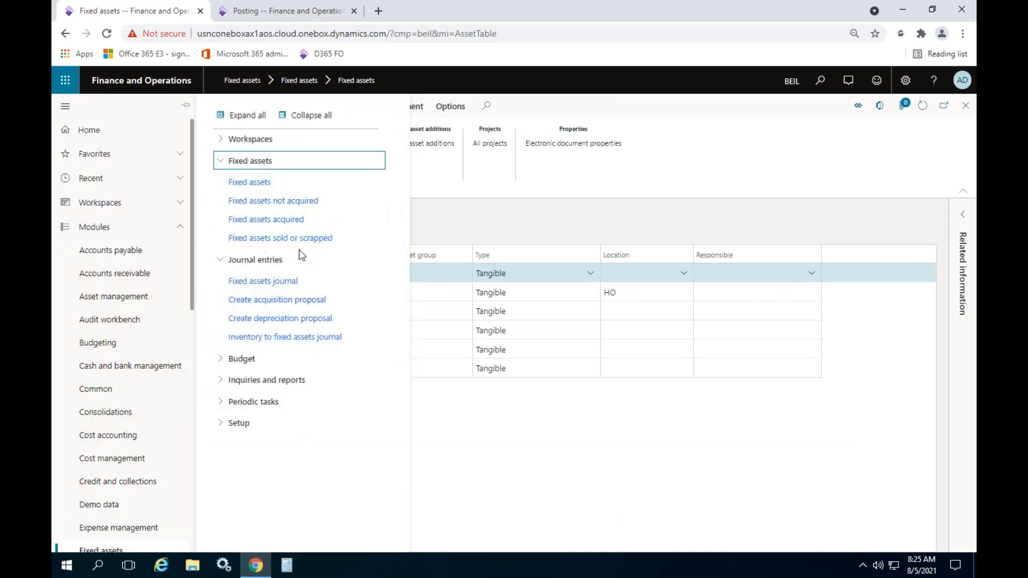
pyautogui.click(518, 193)
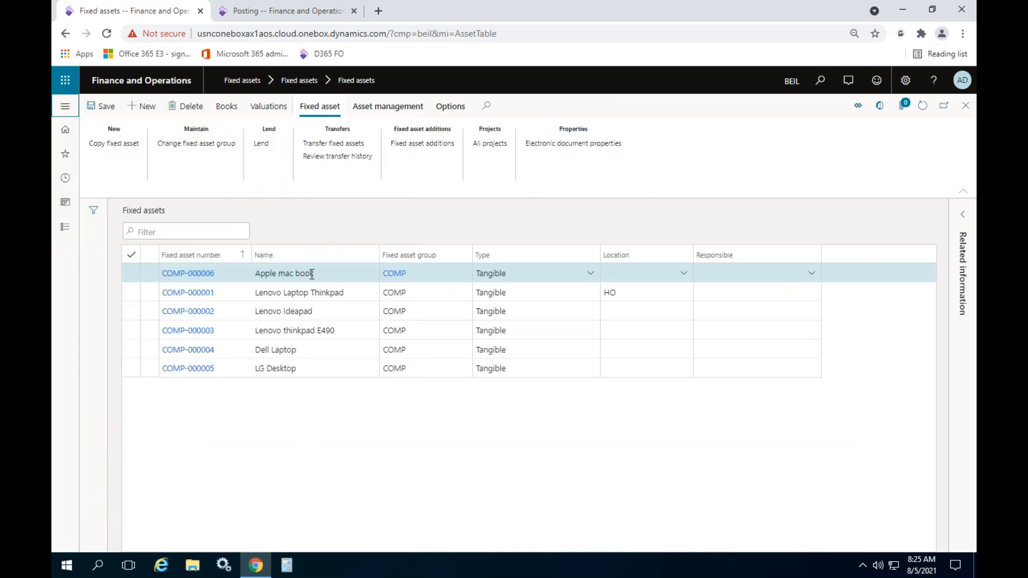
pyautogui.click(227, 107)
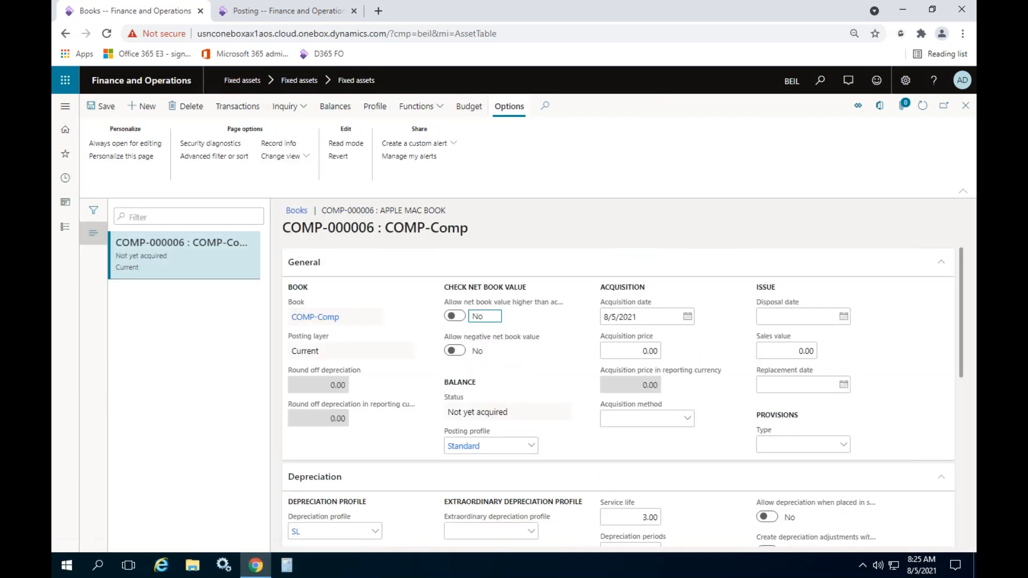
pyautogui.click(509, 411)
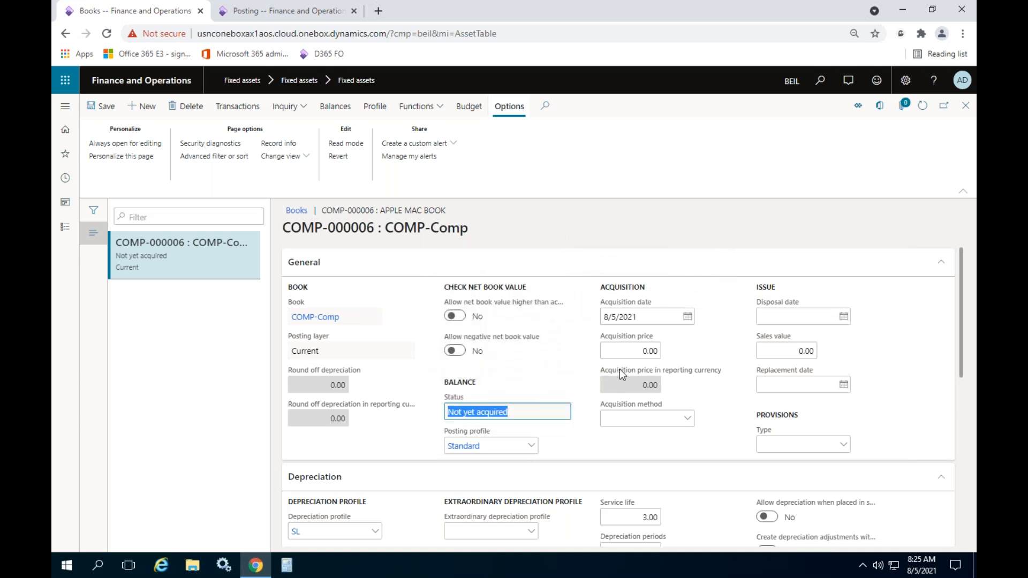
pyautogui.click(965, 106)
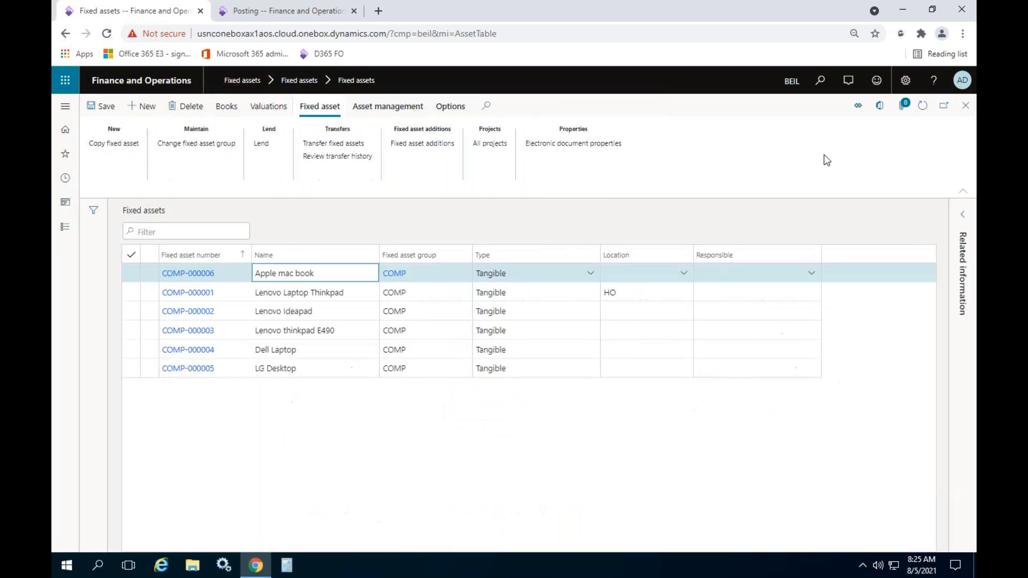
# - Open the inventory to fixed assets journals in Fixed assets and start a new journal with the name Inv to FA
pyautogui.click(69, 230)
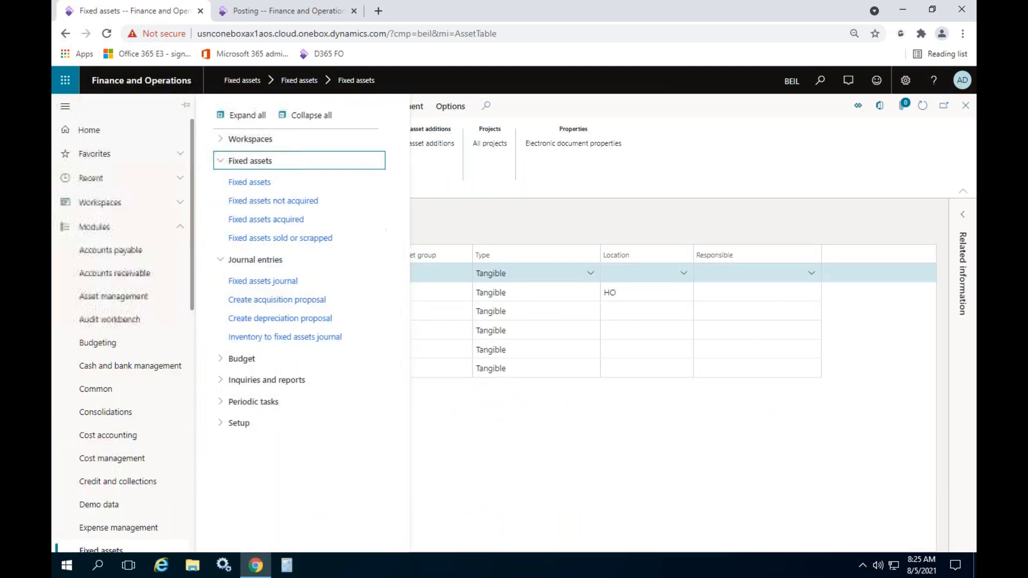
pyautogui.click(274, 338)
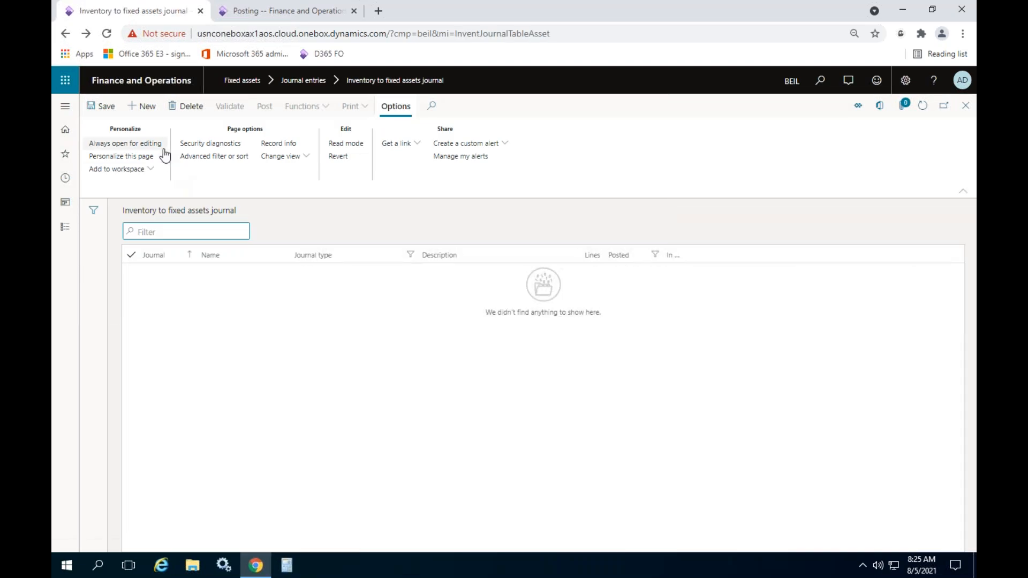
pyautogui.click(142, 107)
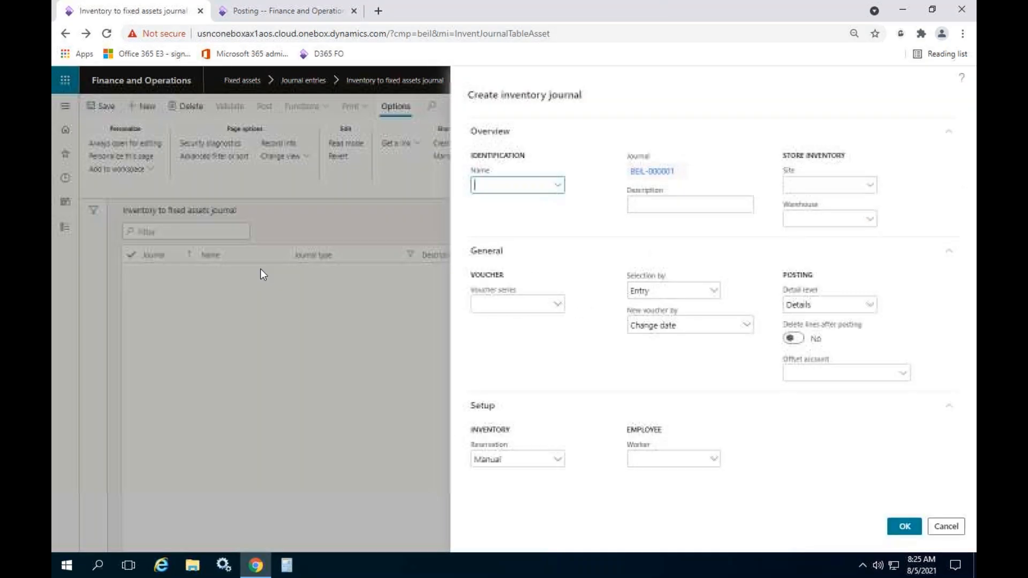
pyautogui.click(558, 185)
pyautogui.click(490, 220)
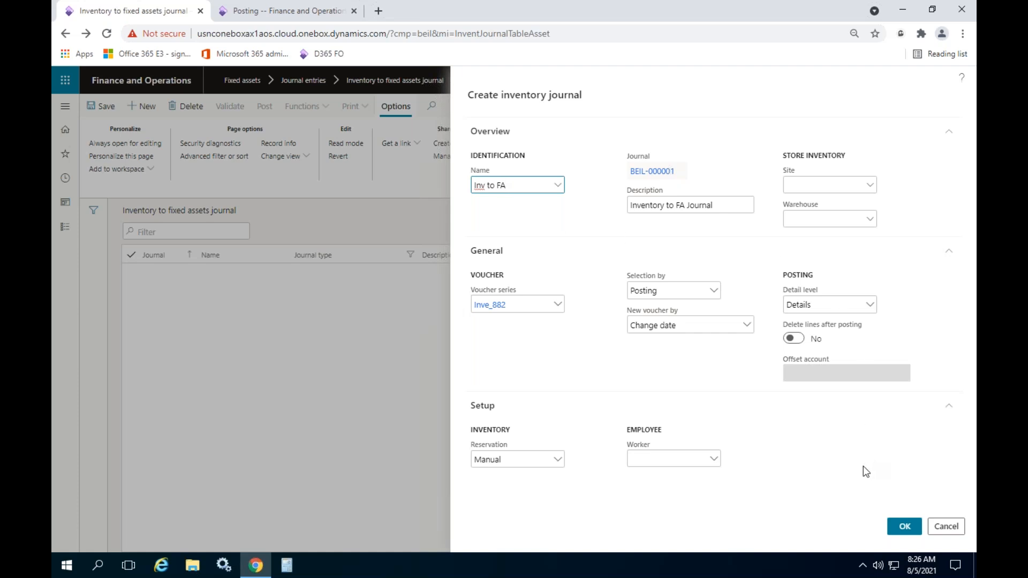
# - Set the new journal's store inventory site to Hyd and warehouse to GCB, and create the journal
pyautogui.click(869, 185)
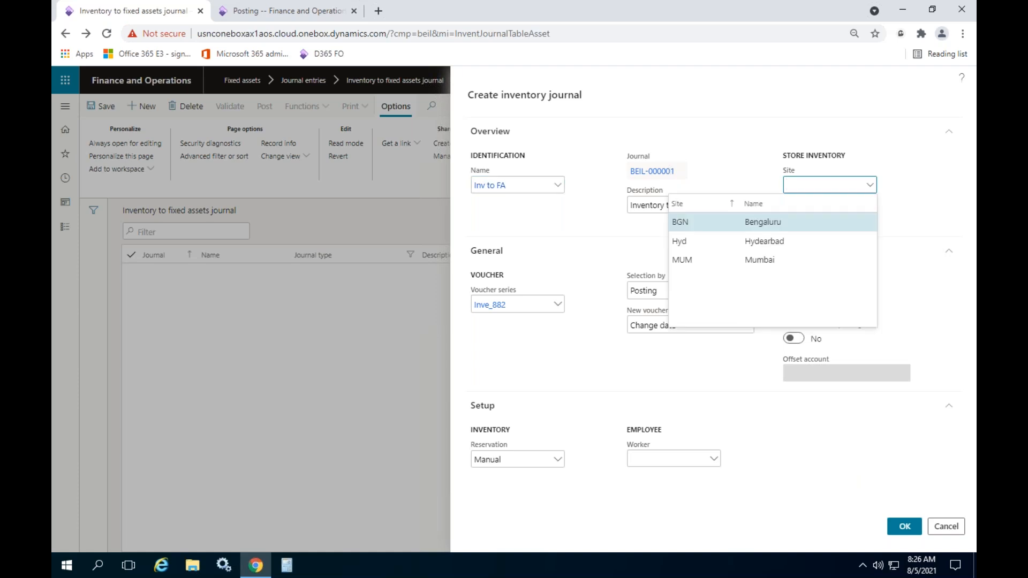
pyautogui.click(725, 241)
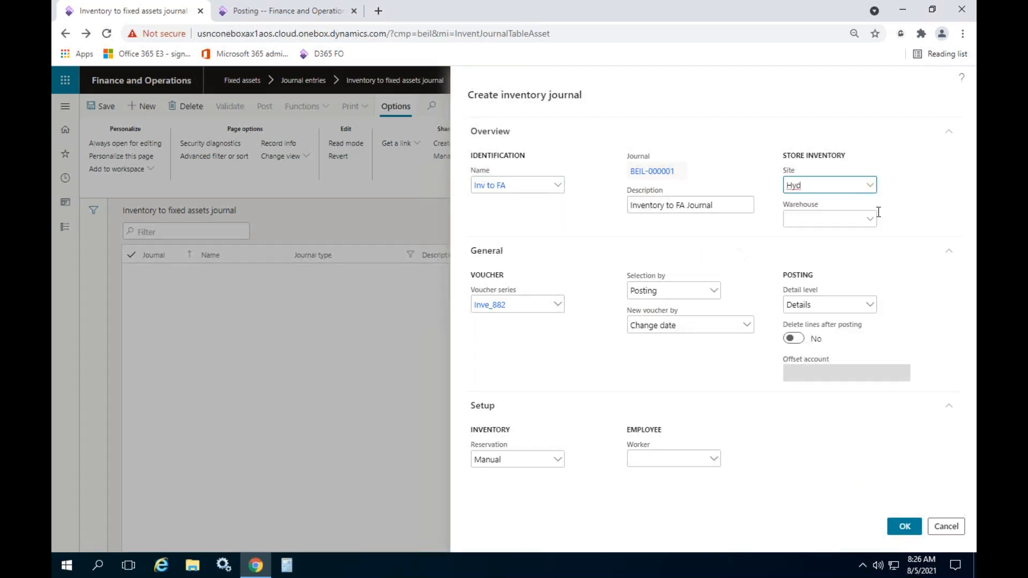
pyautogui.click(867, 219)
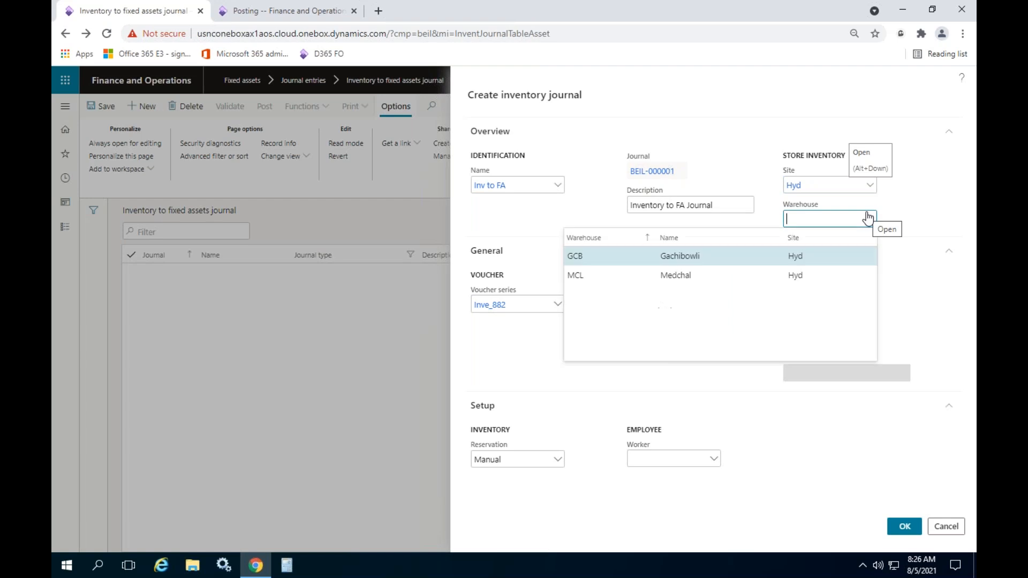
pyautogui.click(874, 223)
pyautogui.click(874, 224)
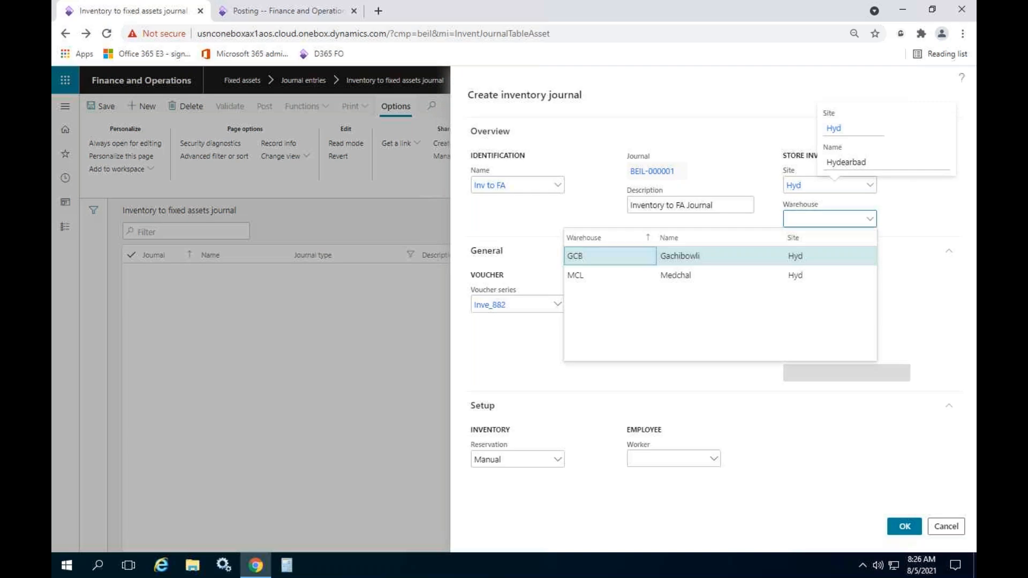
pyautogui.click(643, 261)
pyautogui.click(892, 526)
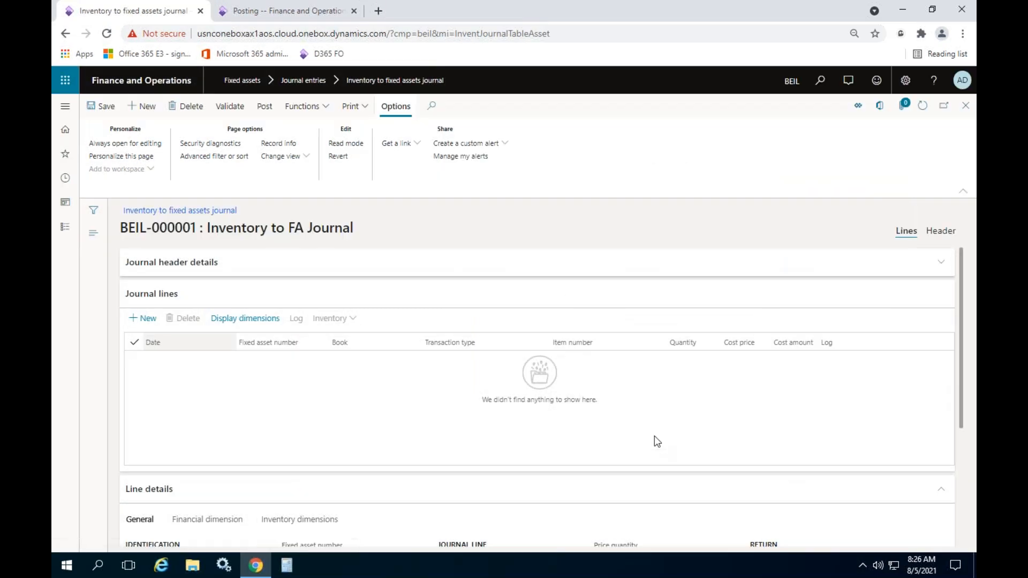
# - Add a journal line for fixed asset COMP-000006 (Apple mac book) with item P-000018, Apple Mac Book
pyautogui.click(142, 318)
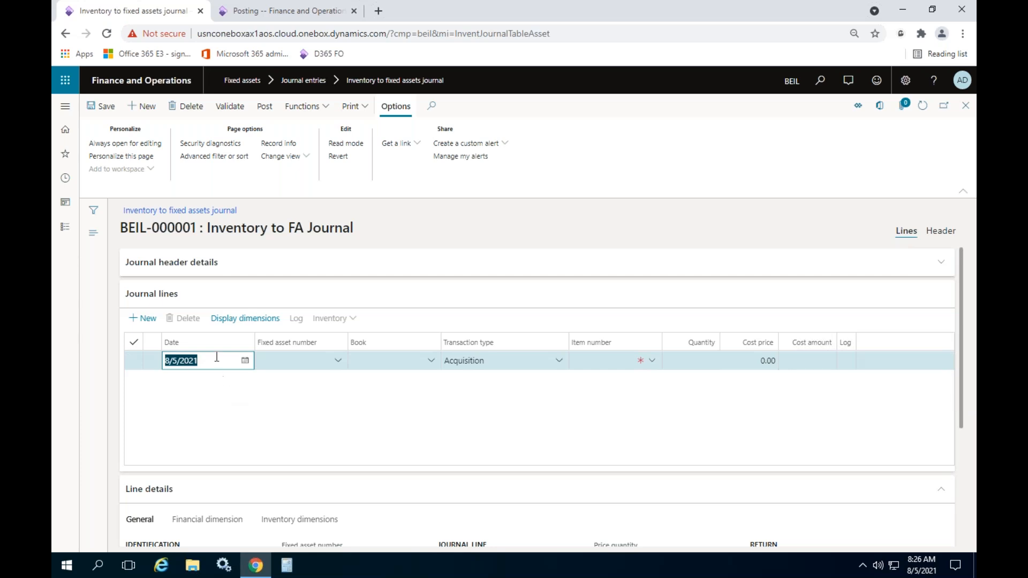
pyautogui.click(338, 361)
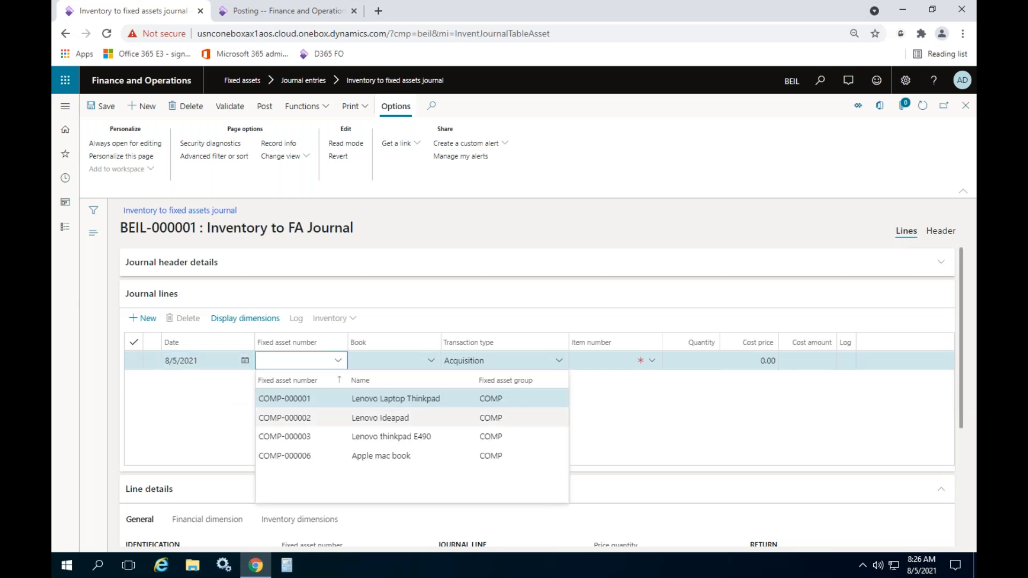
pyautogui.click(356, 456)
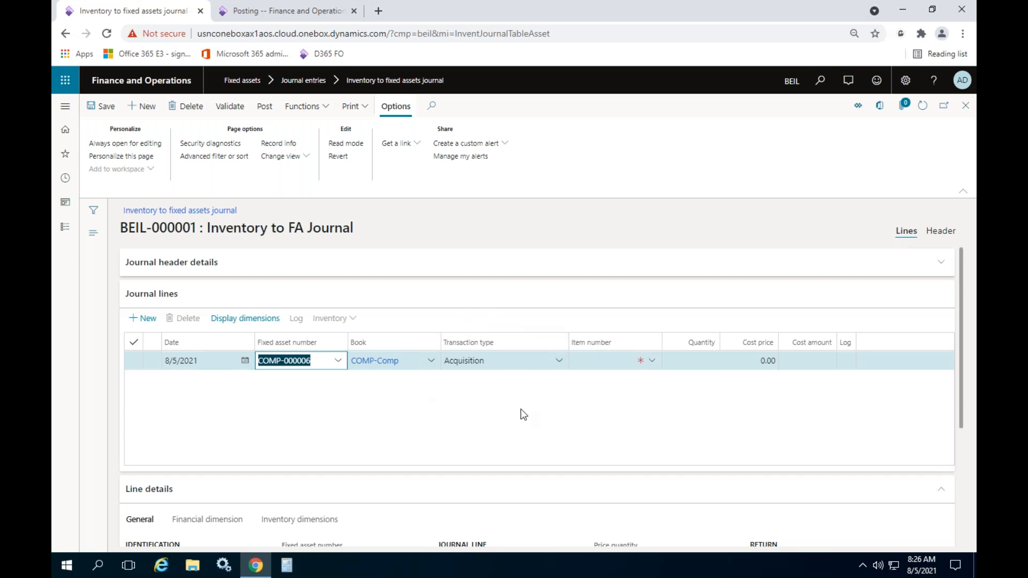
pyautogui.click(653, 369)
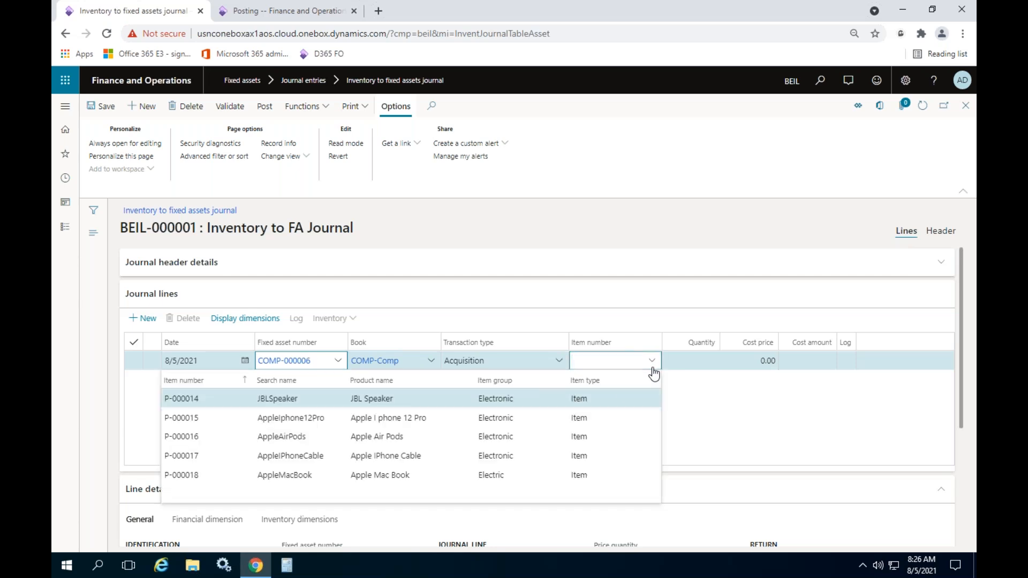
pyautogui.click(297, 475)
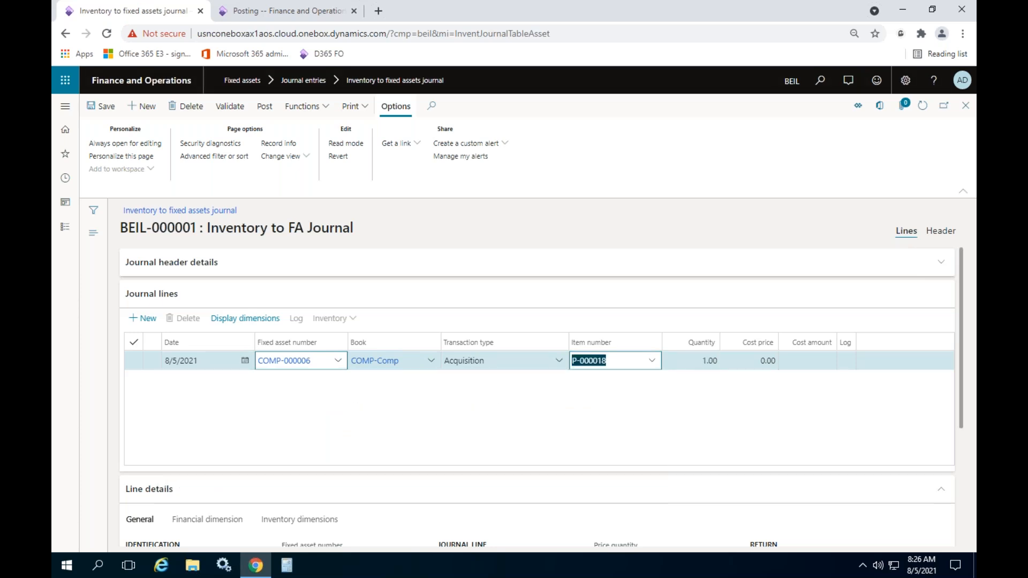
# - Display the Site and Warehouse storage dimensions on the journal lines and save that setup
pyautogui.click(229, 321)
pyautogui.click(774, 235)
pyautogui.click(775, 253)
pyautogui.click(781, 285)
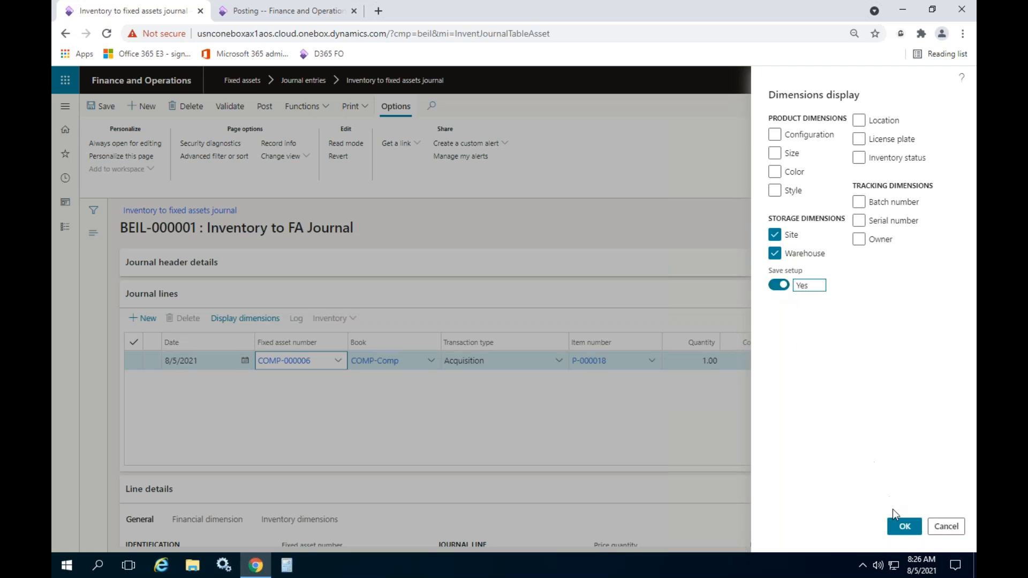
pyautogui.click(905, 526)
# - Check the item's on-hand availability in the journal line's warehouse lookup, choosing GCB
pyautogui.moveTo(668, 463); pyautogui.dragTo(863, 464)
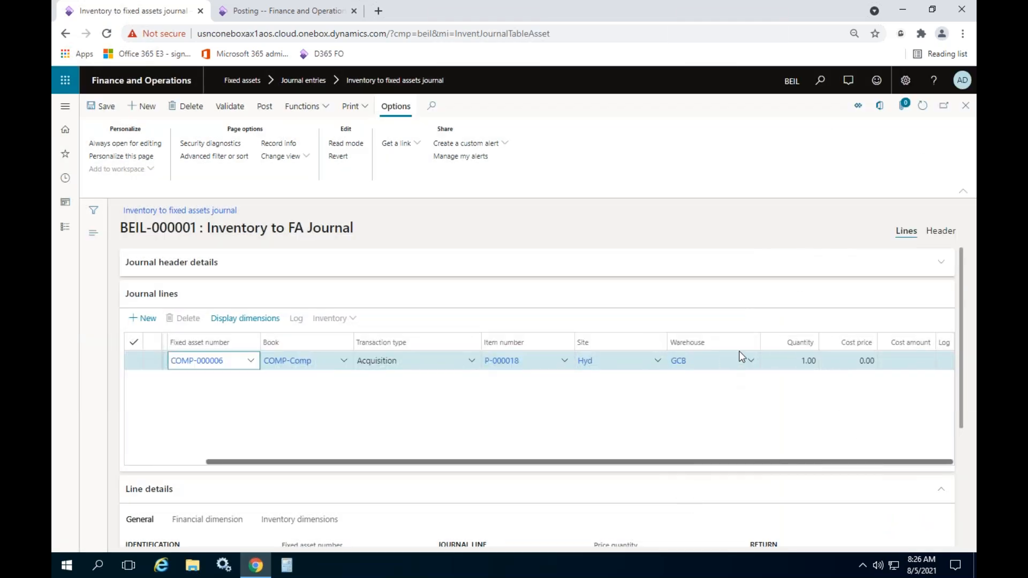
pyautogui.click(751, 362)
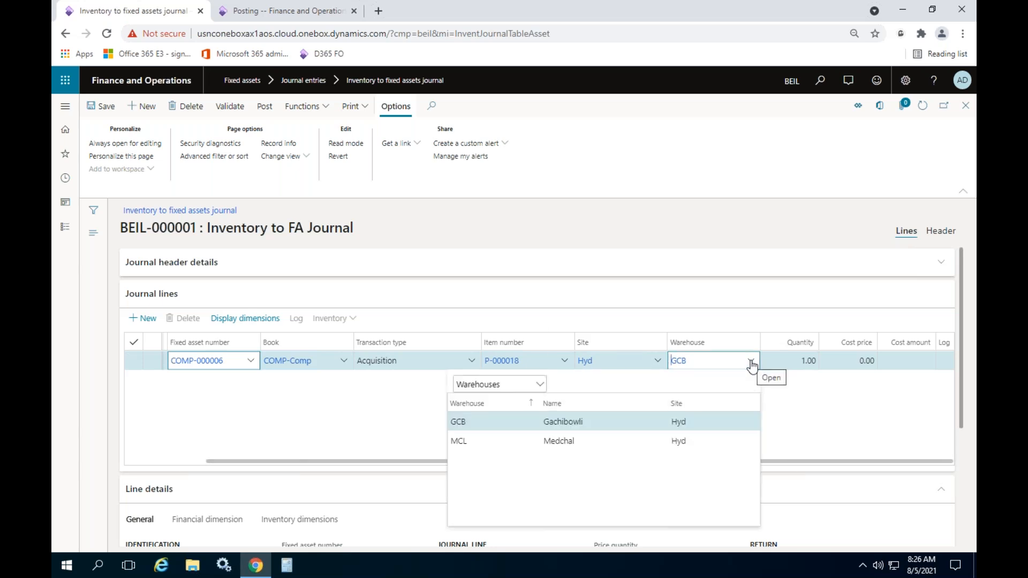
pyautogui.click(541, 384)
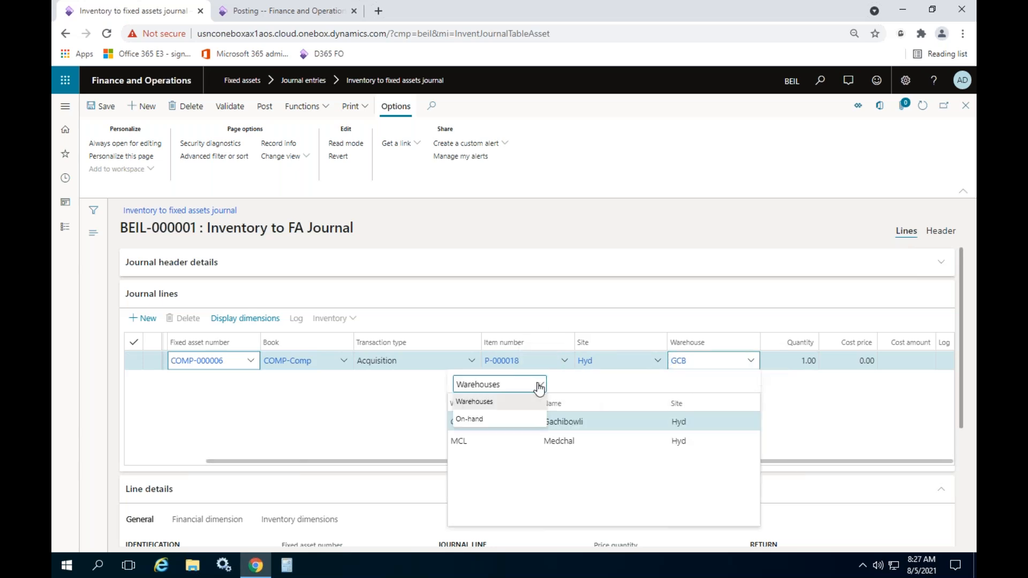
pyautogui.click(470, 419)
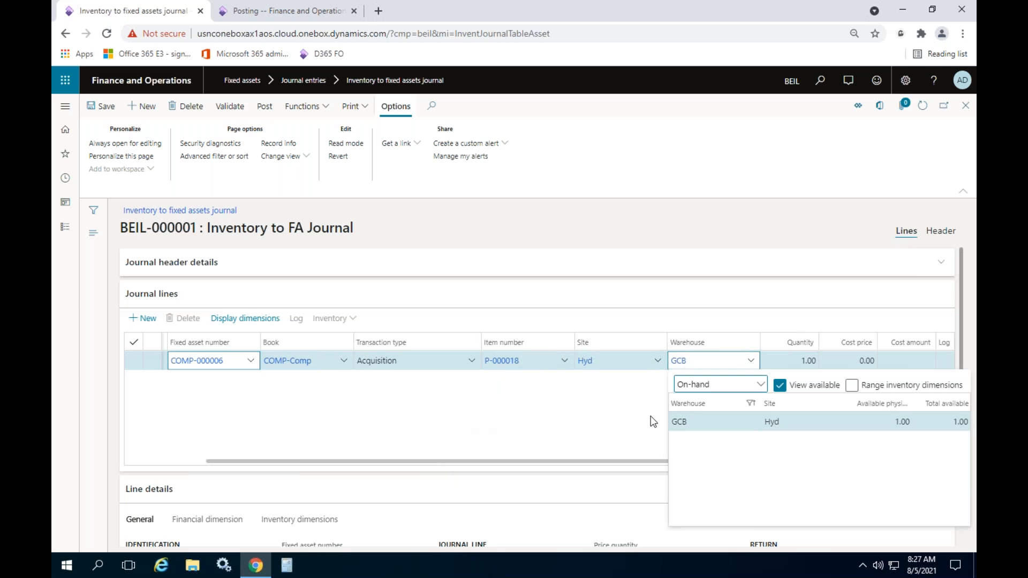
pyautogui.click(669, 422)
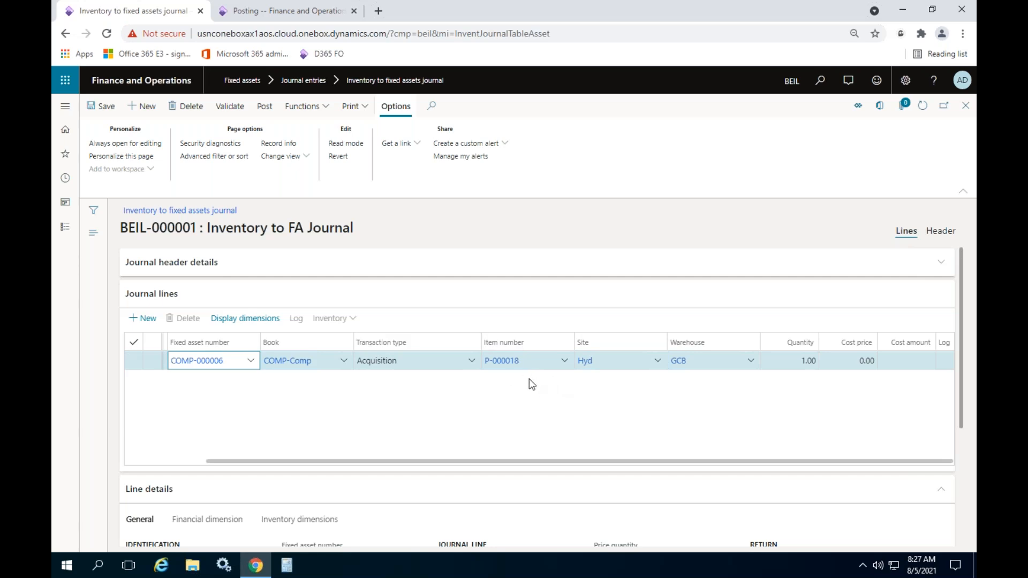
pyautogui.click(542, 362)
pyautogui.moveTo(543, 363); pyautogui.dragTo(488, 367)
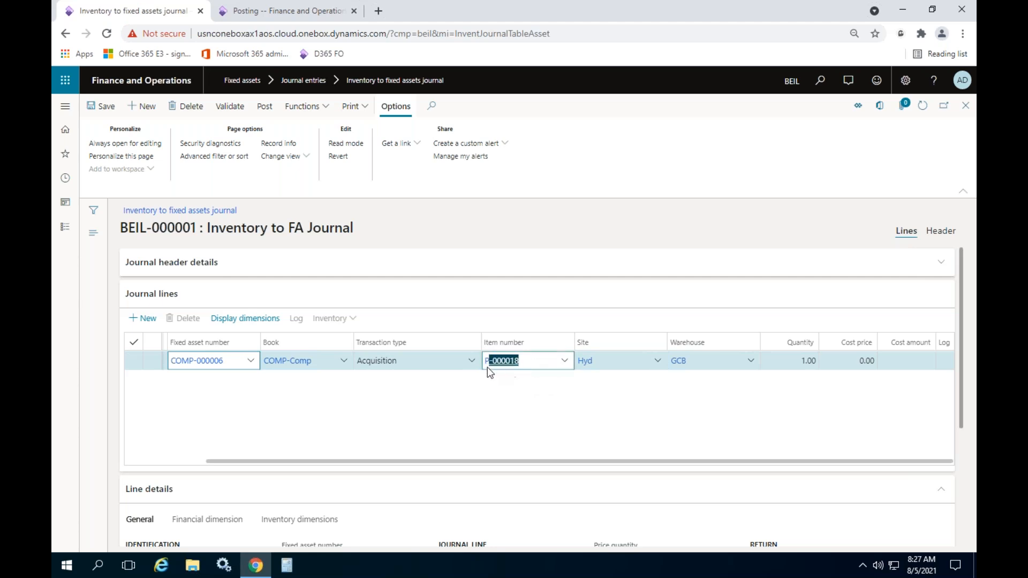
pyautogui.click(551, 464)
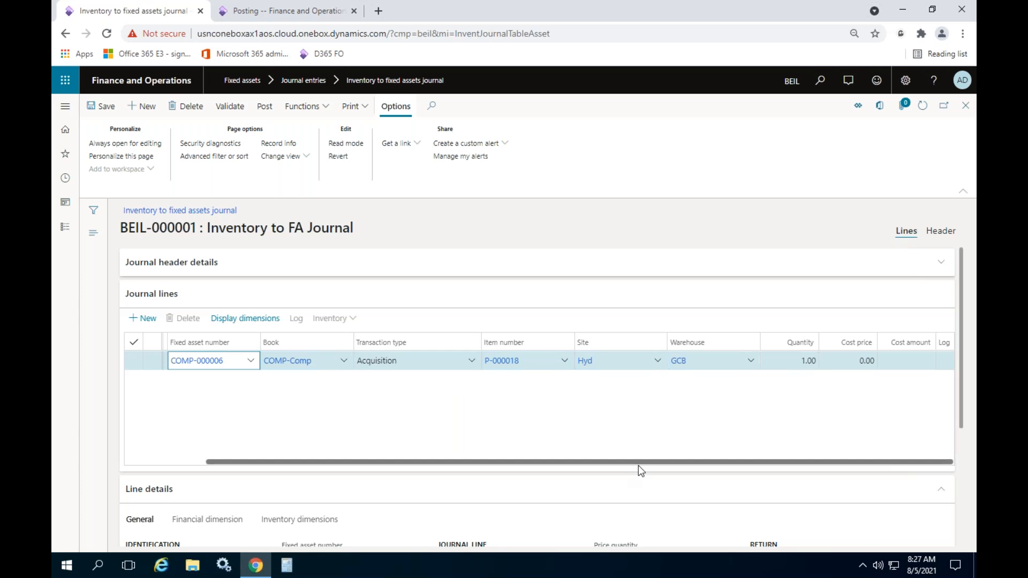
pyautogui.click(869, 359)
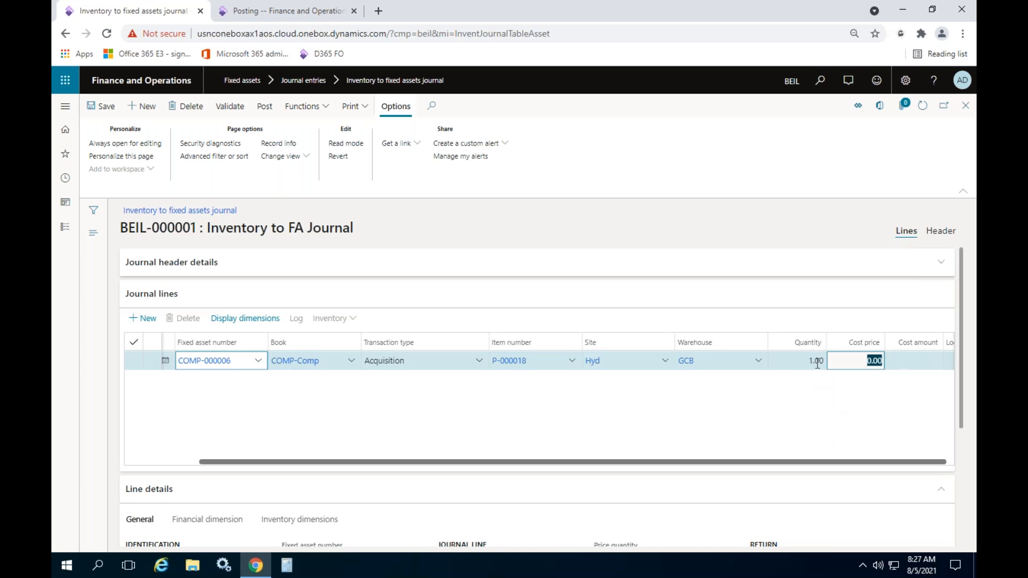
# - Open the released product details of the journal line's item P-000018 and show its Manage costs section
pyautogui.click(519, 362)
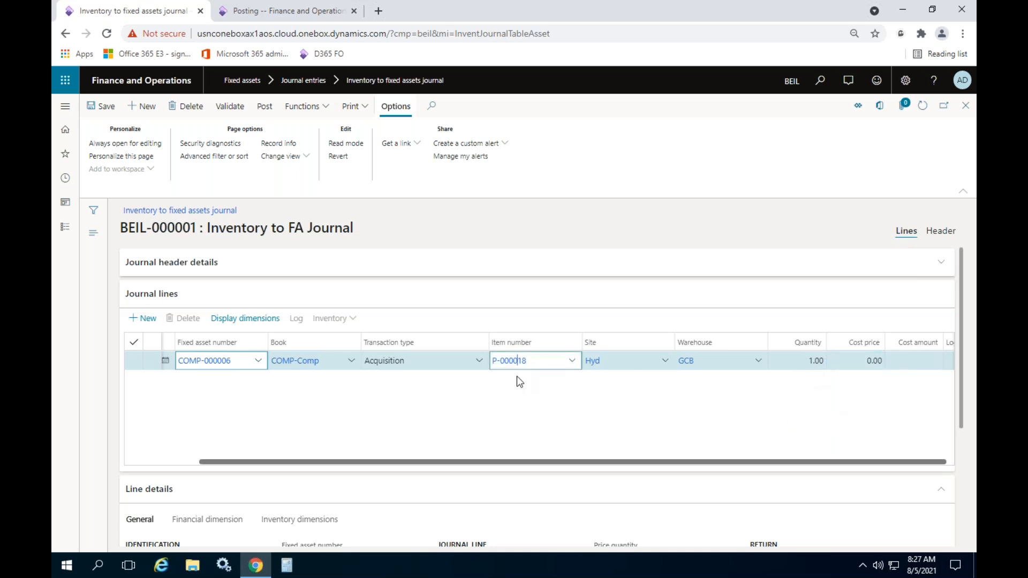
pyautogui.rightClick(569, 363)
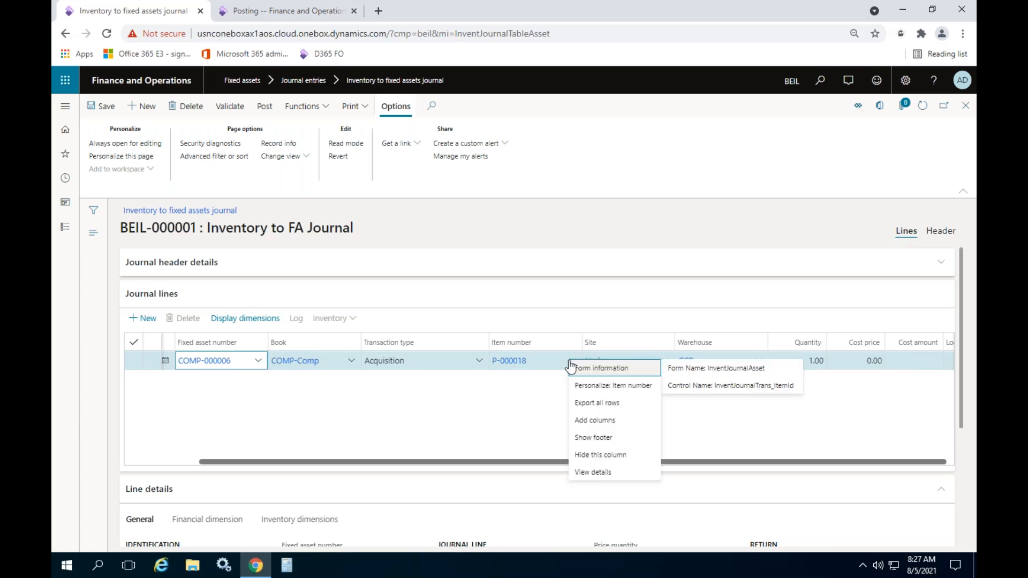
pyautogui.click(593, 473)
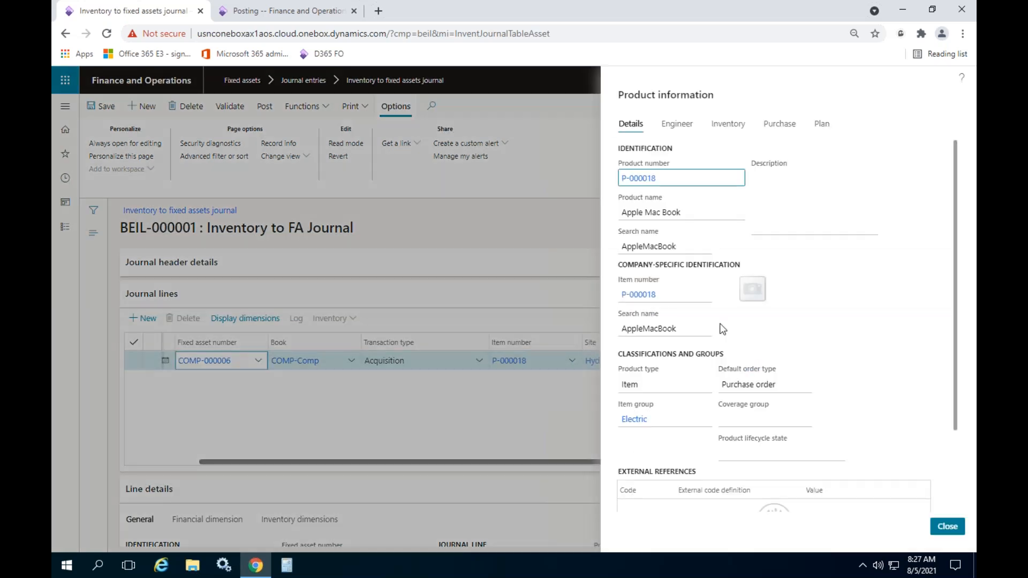
pyautogui.click(645, 299)
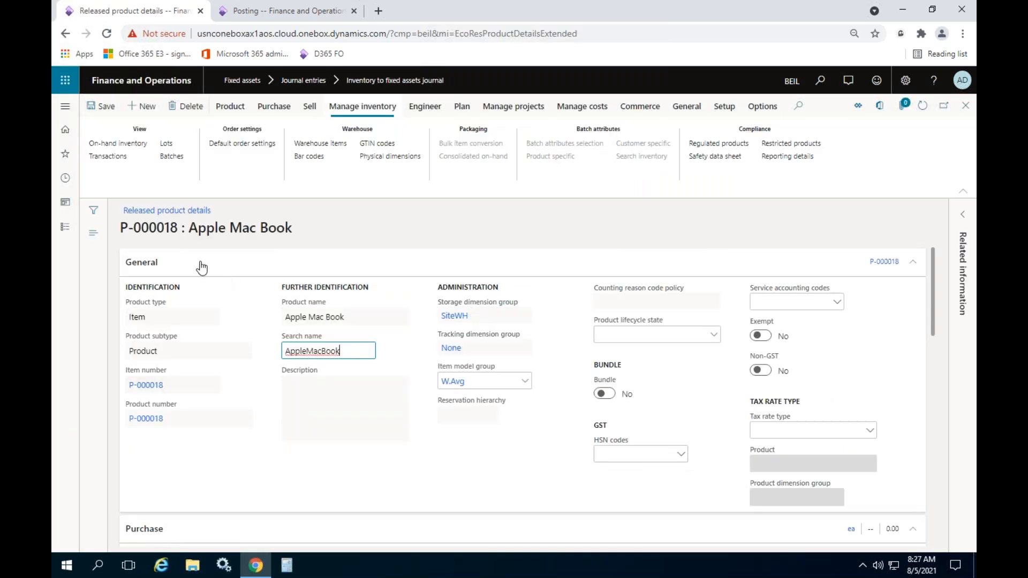
pyautogui.click(202, 268)
pyautogui.scroll(-3, 233, 363)
pyautogui.scroll(-4, 234, 369)
pyautogui.click(185, 378)
pyautogui.scroll(-1, 356, 431)
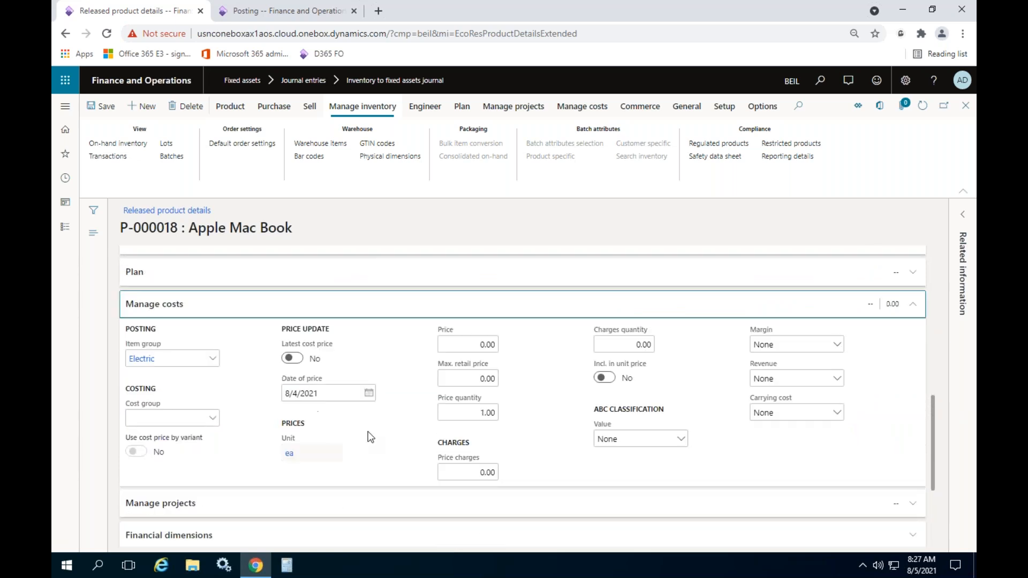
# - Turn on Latest cost price for the Apple Mac Book and return to the journal lines
pyautogui.click(471, 345)
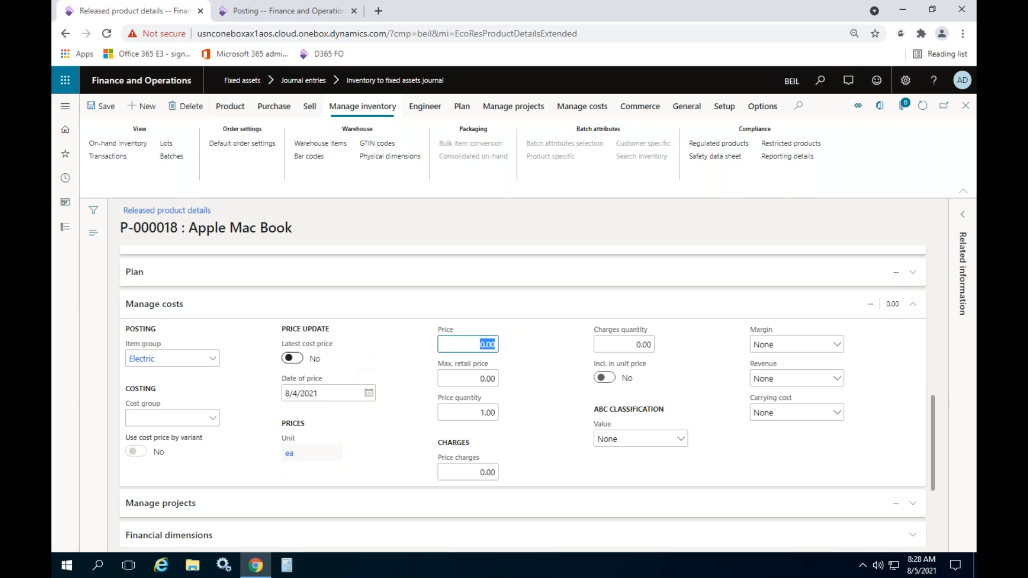
pyautogui.moveTo(285, 330); pyautogui.dragTo(347, 338)
pyautogui.click(292, 359)
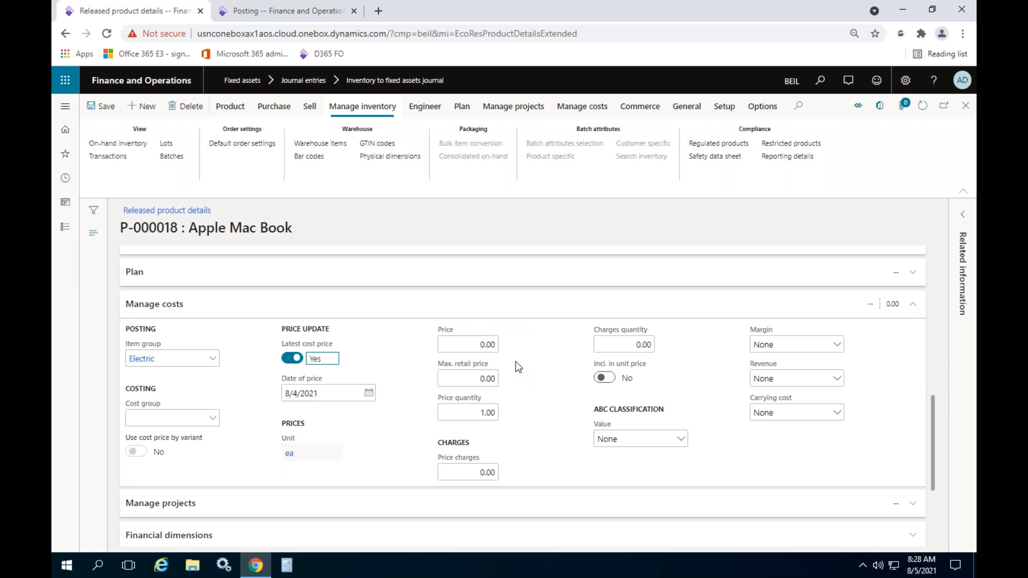
pyautogui.click(457, 348)
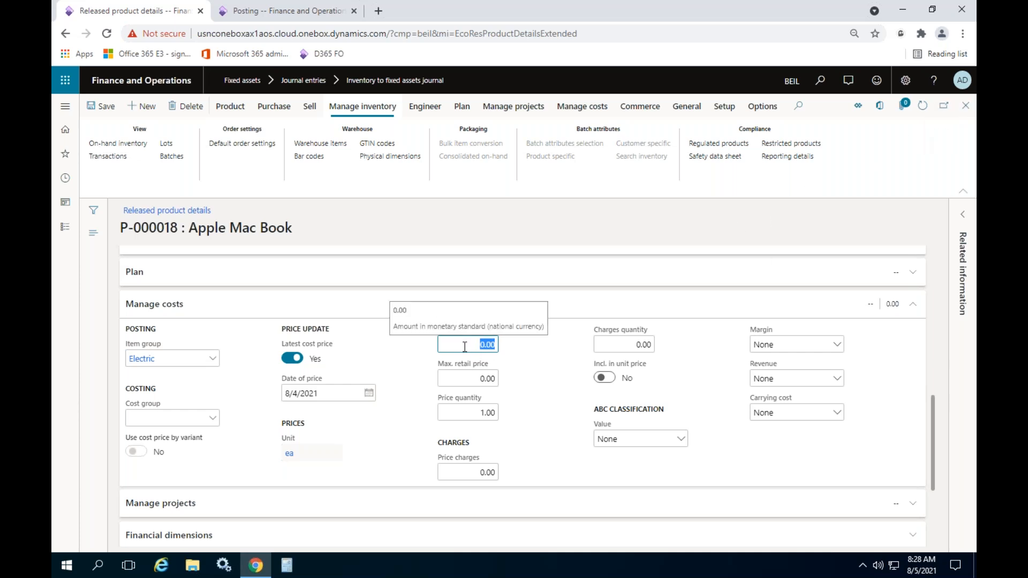
pyautogui.click(965, 105)
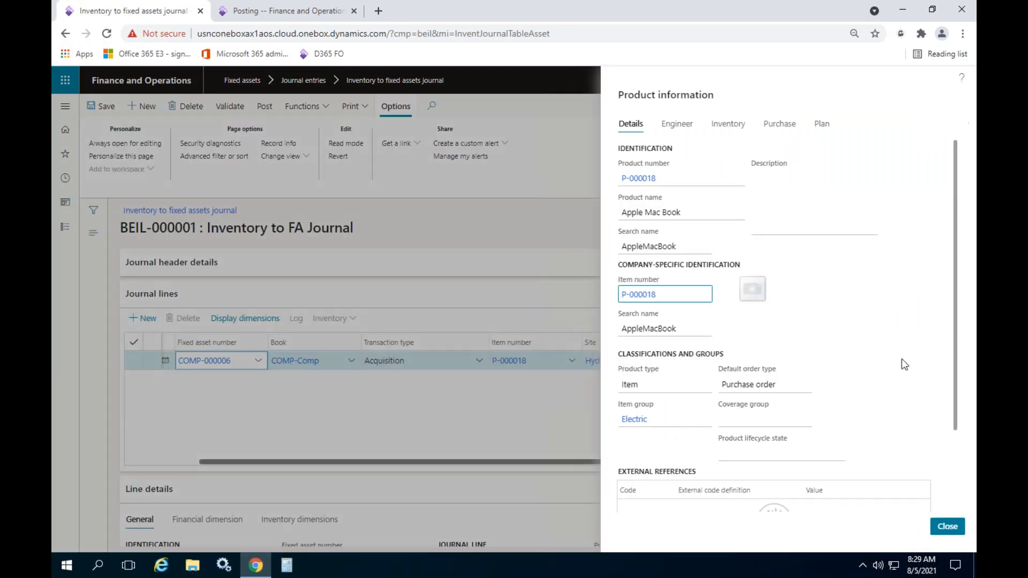
pyautogui.click(947, 526)
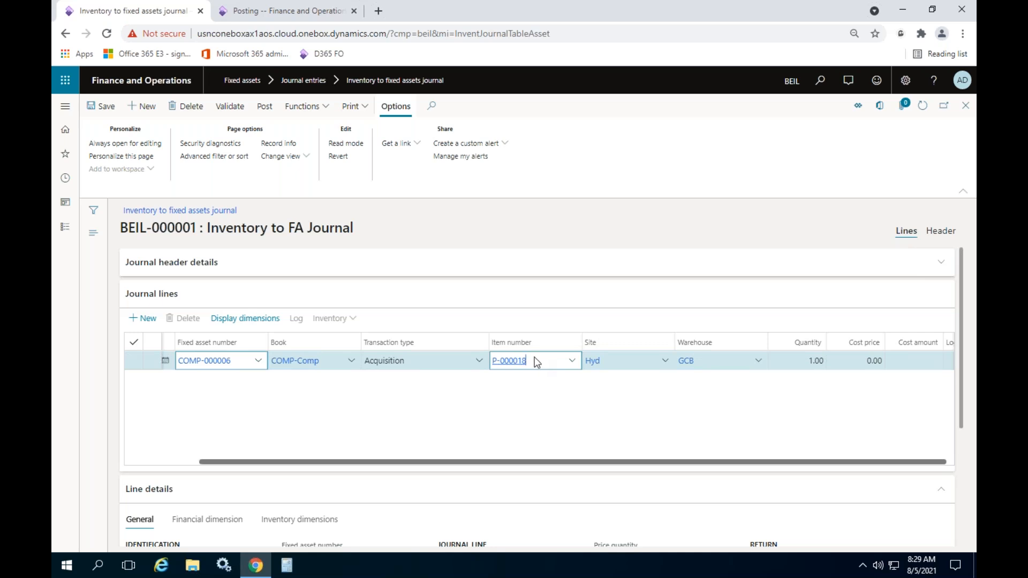
# - Check the line's item number and cost price, and validate the Inventory to FA journal
pyautogui.hotkey('ctrl', 'a')
pyautogui.click(858, 363)
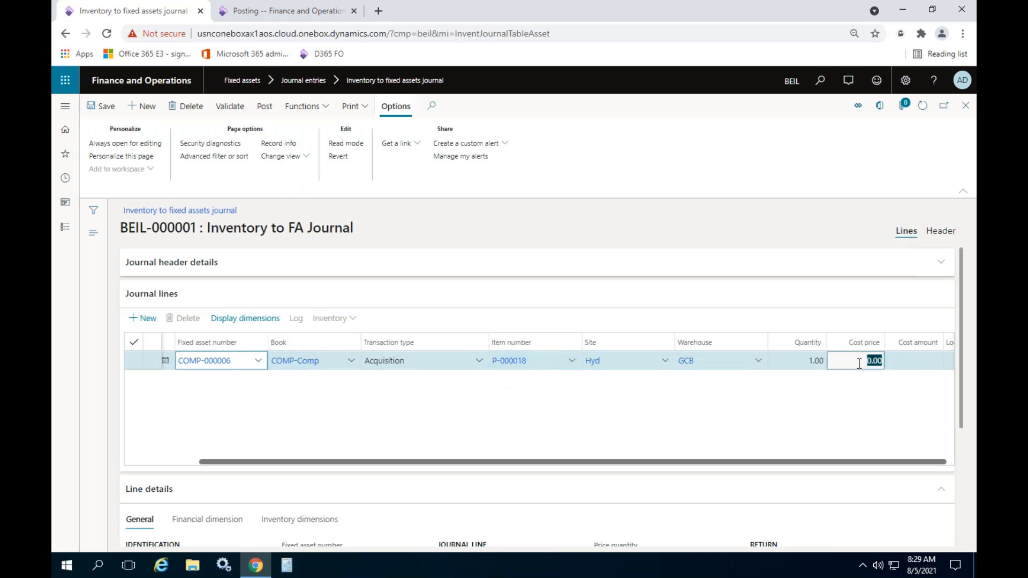
pyautogui.click(864, 390)
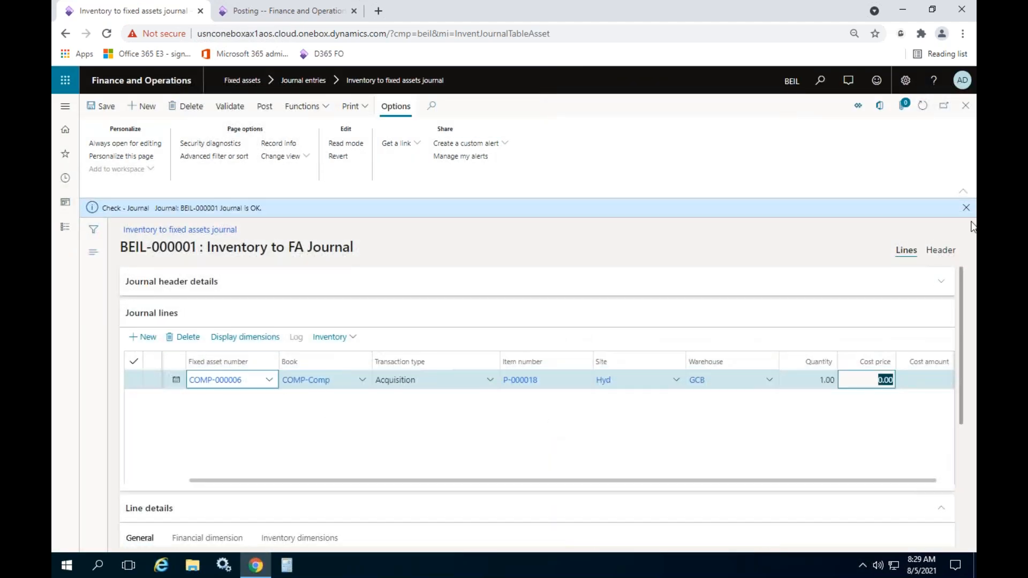
# - Post the Inventory to FA Journal, leaving the transfer of posting errors to a new journal off
pyautogui.click(959, 208)
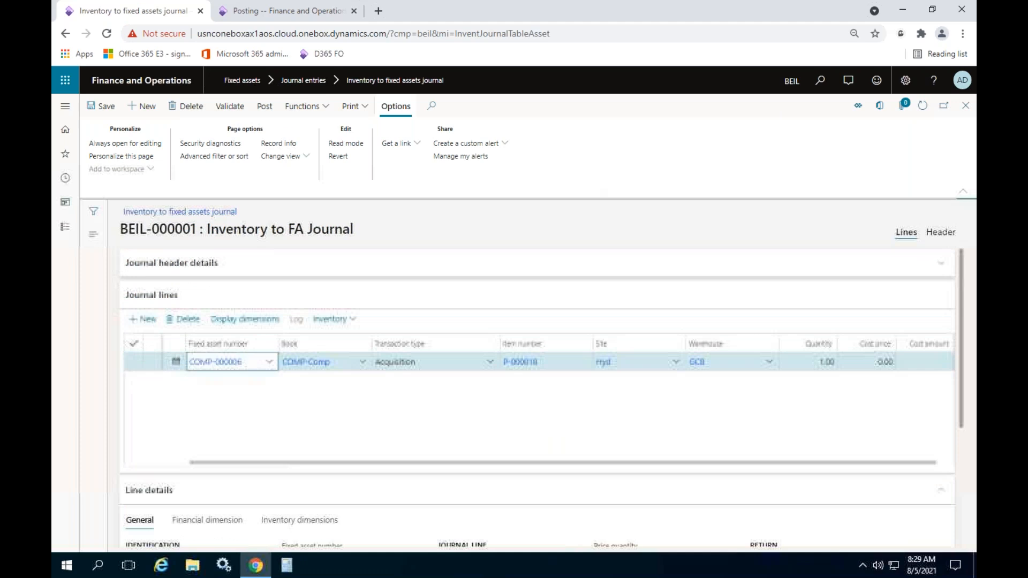
pyautogui.click(264, 106)
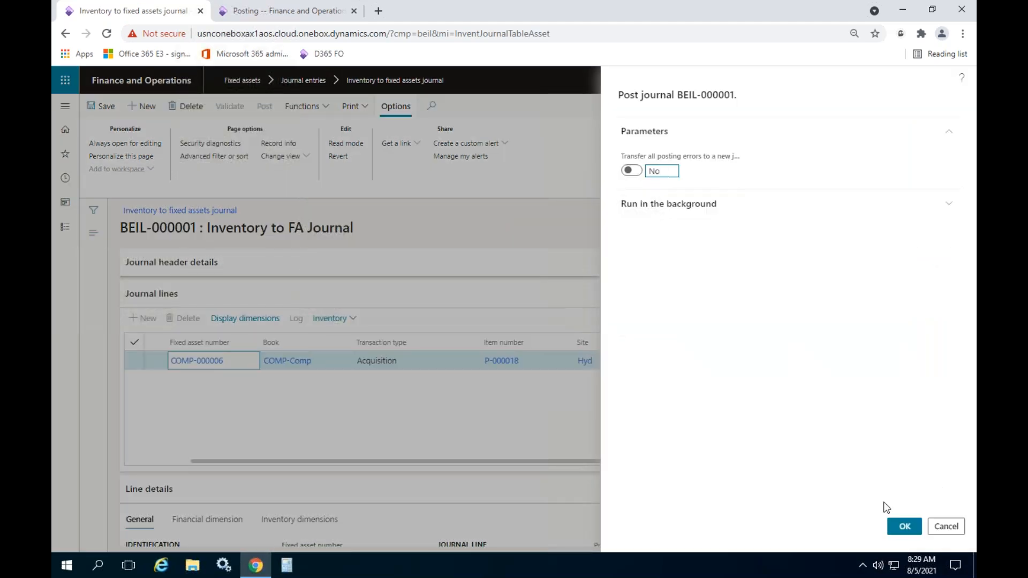
pyautogui.click(907, 529)
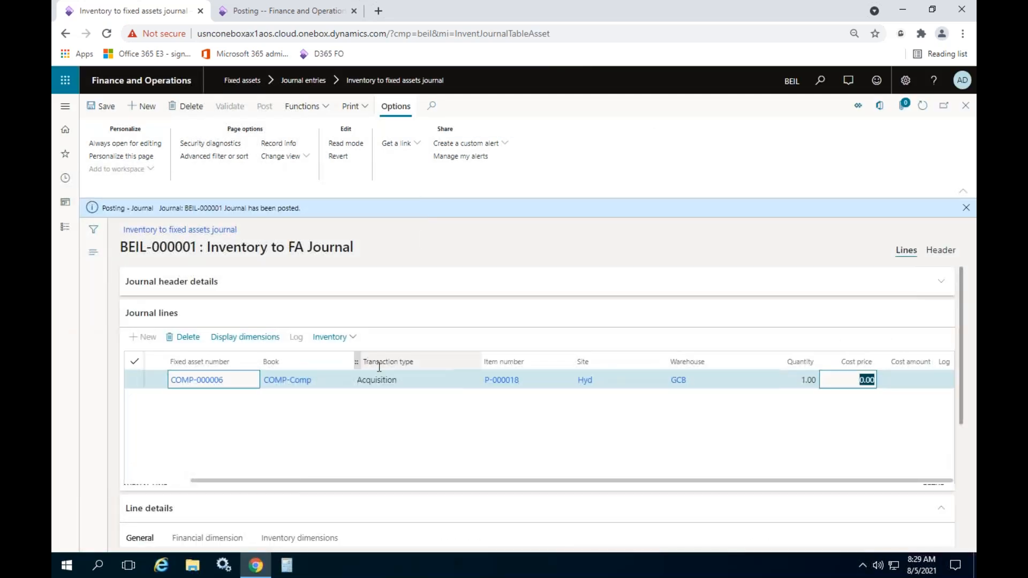
# - Check the on-hand inventory of the journal line's Apple Mac Book from its released product details, and return to the journal lines
pyautogui.click(507, 389)
pyautogui.click(506, 384)
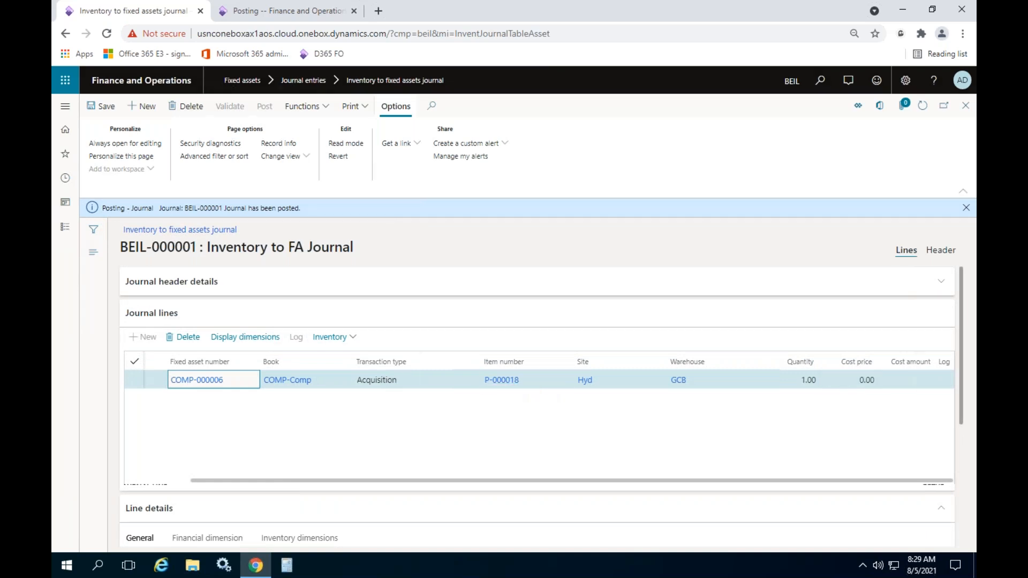
pyautogui.click(626, 299)
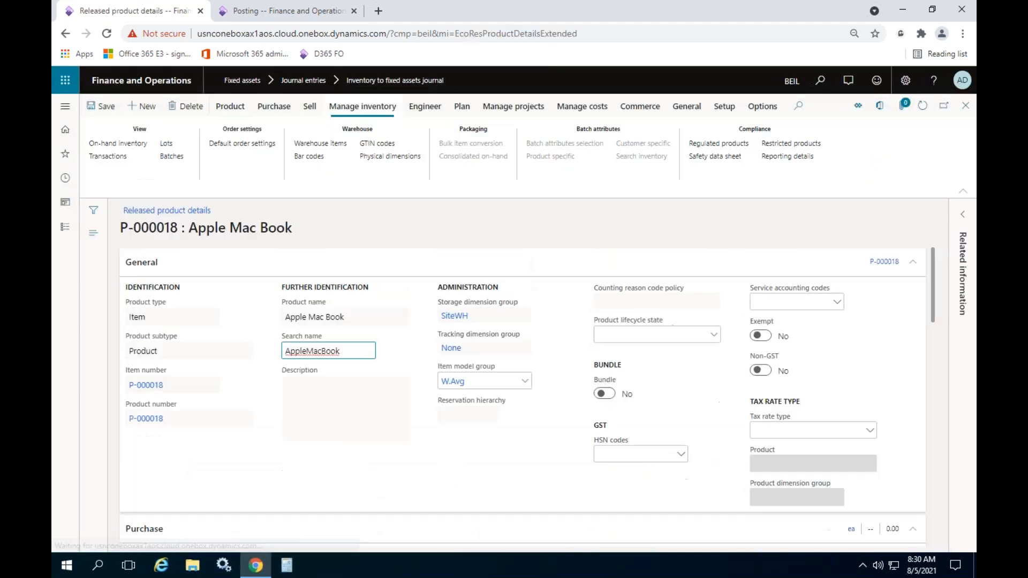
pyautogui.click(131, 143)
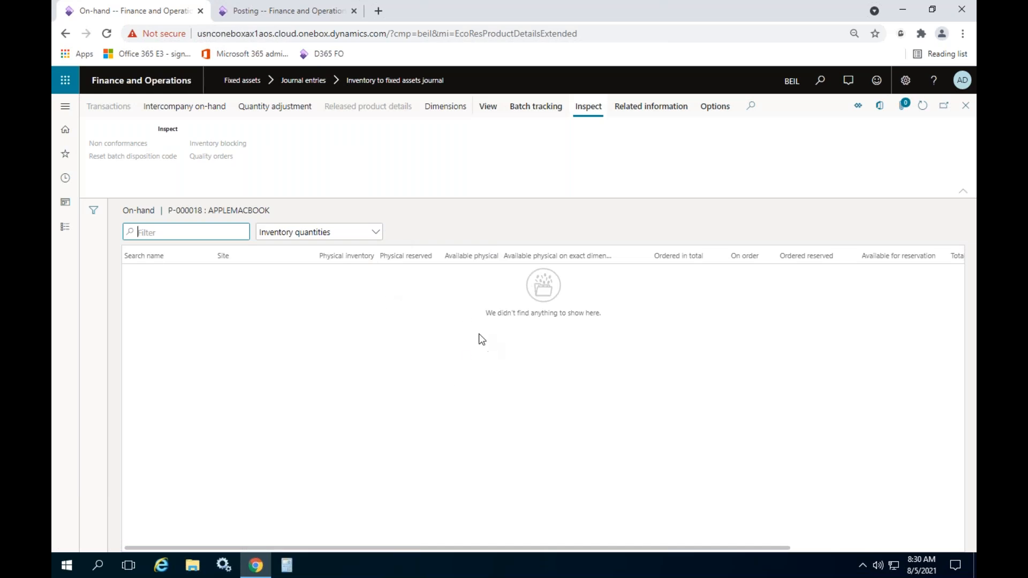
pyautogui.click(966, 105)
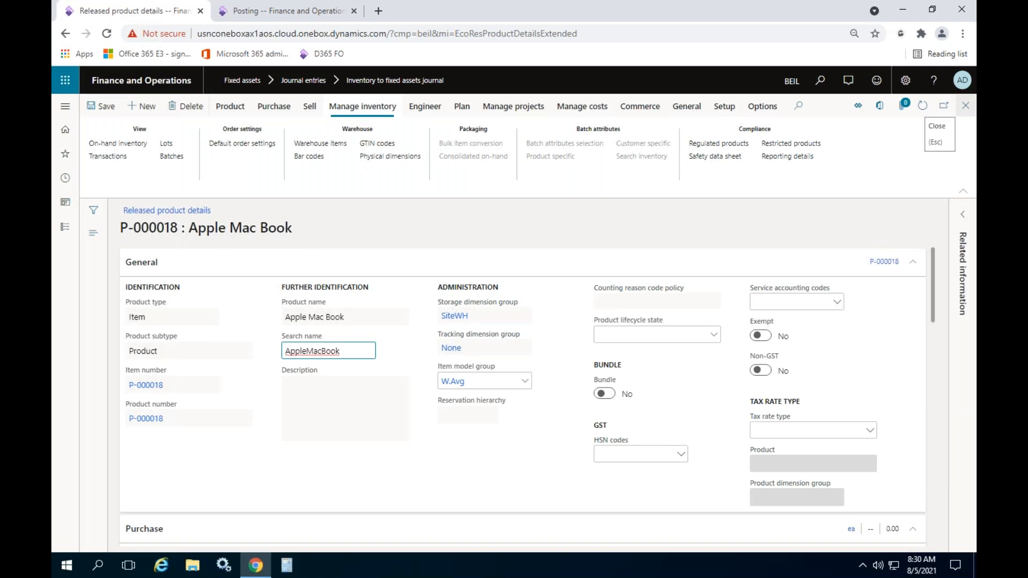
pyautogui.click(965, 105)
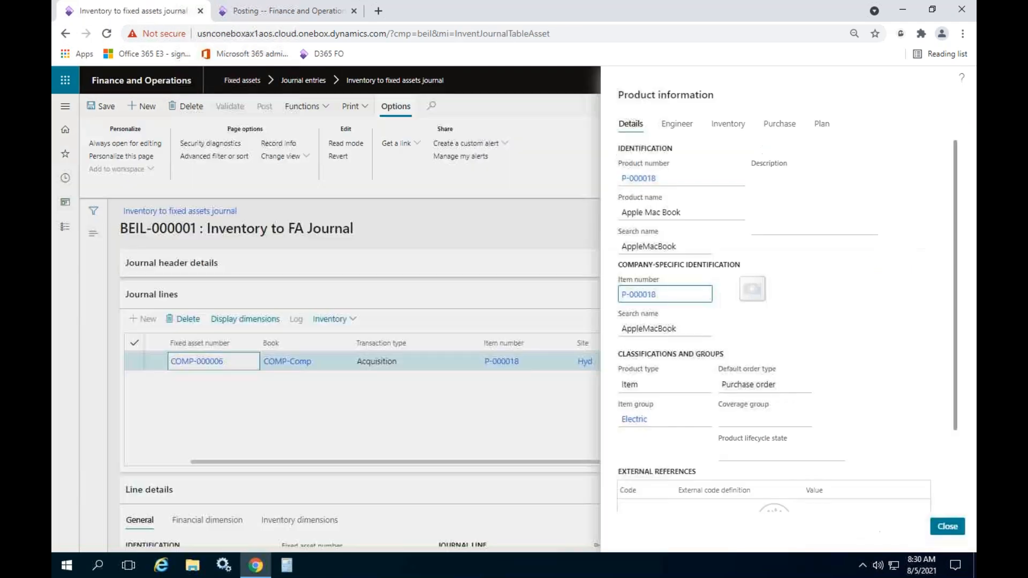
pyautogui.click(945, 527)
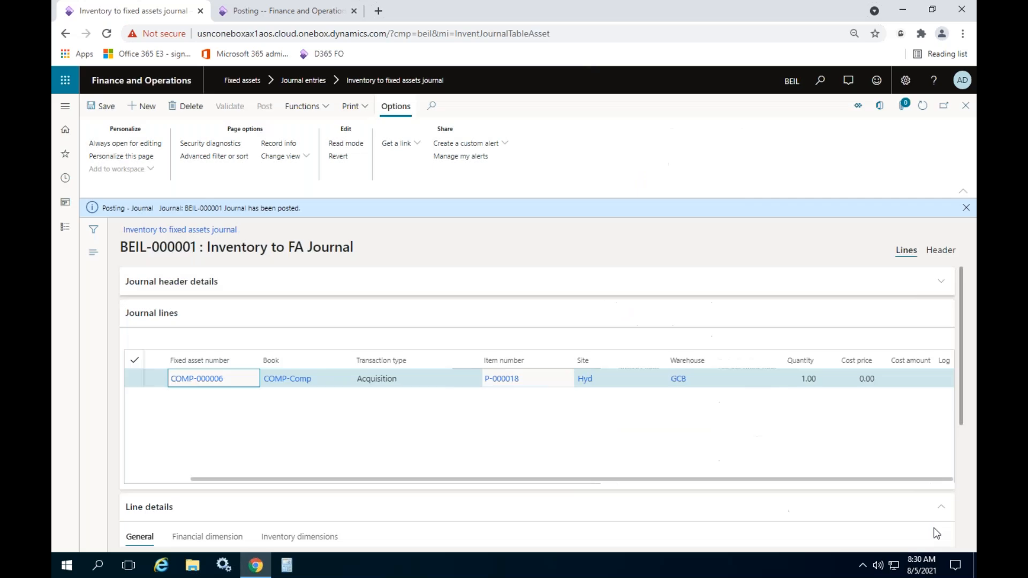
# - Reopen the posted Inventory to FA Journal and show the financial voucher of its line's inventory transaction
pyautogui.click(966, 105)
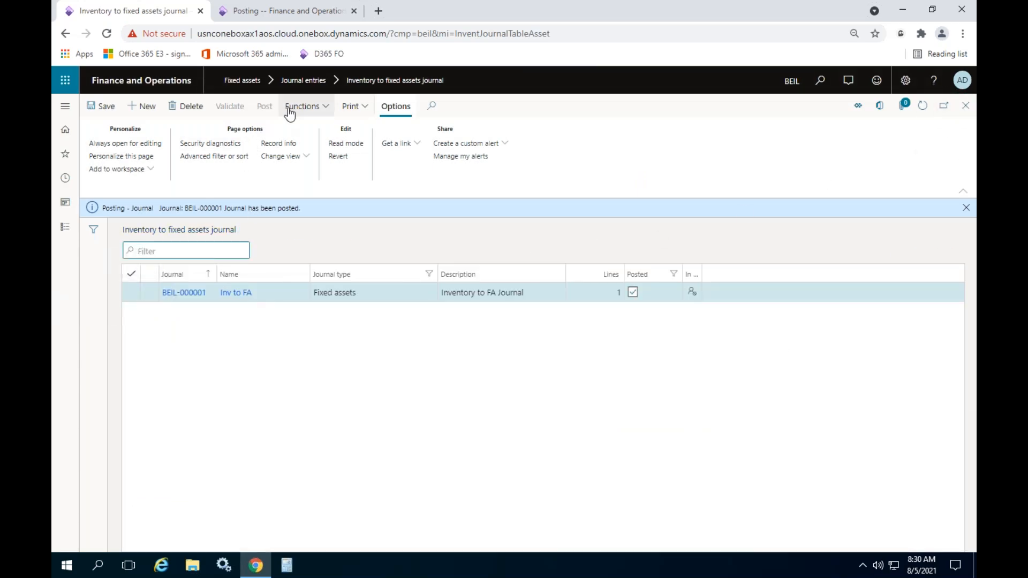
pyautogui.click(184, 293)
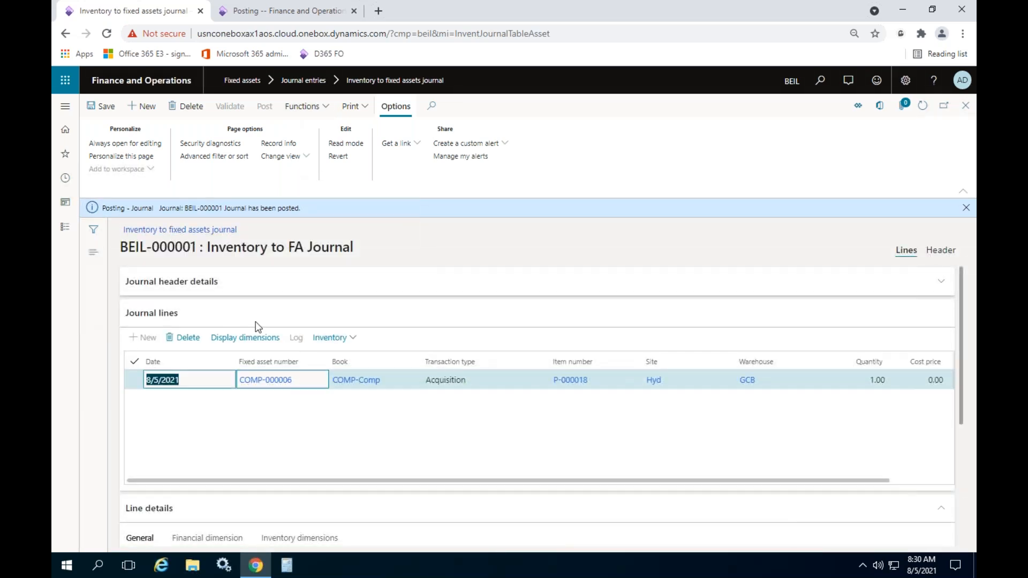
pyautogui.click(332, 338)
pyautogui.click(334, 356)
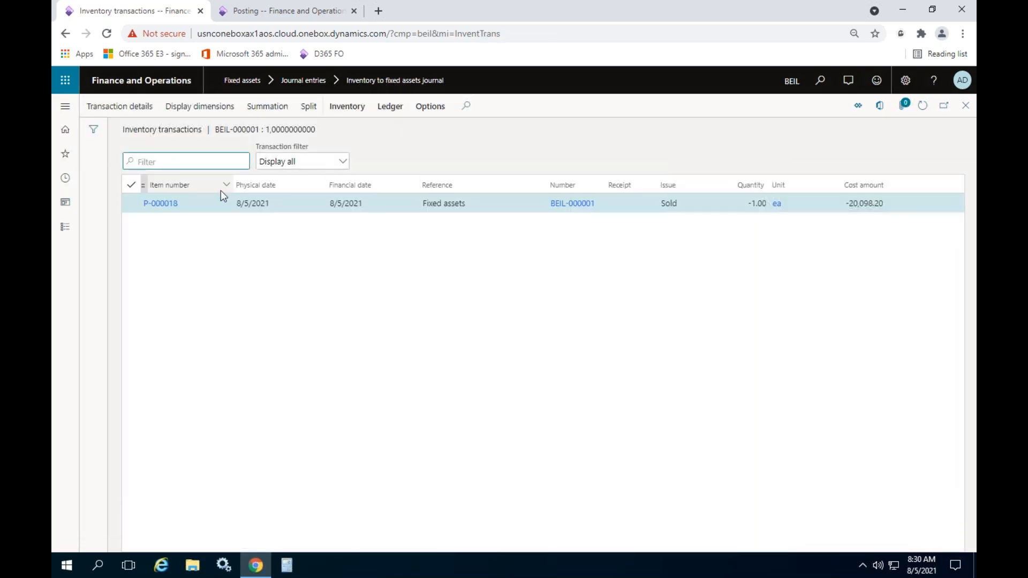
pyautogui.click(390, 107)
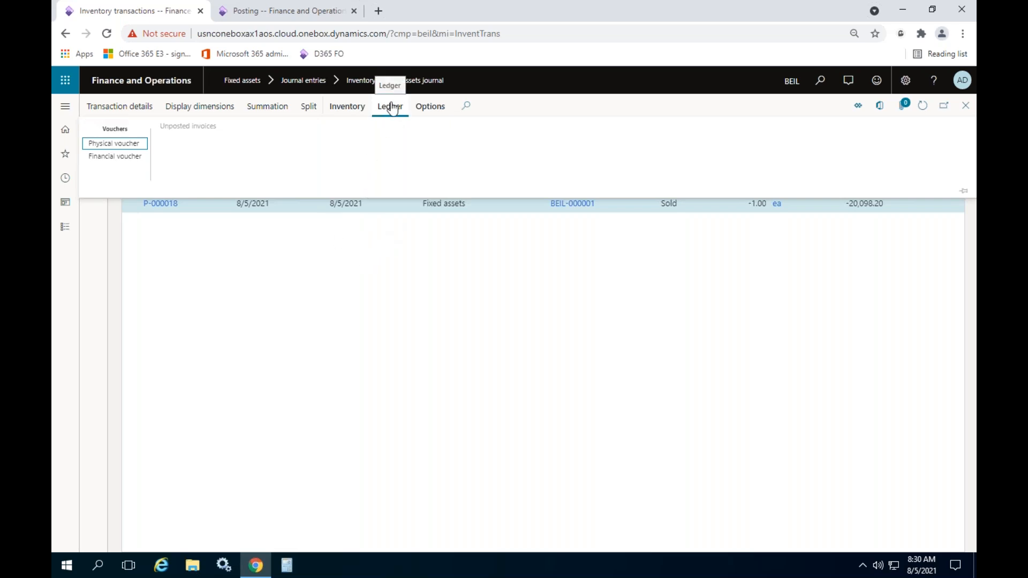
pyautogui.click(119, 157)
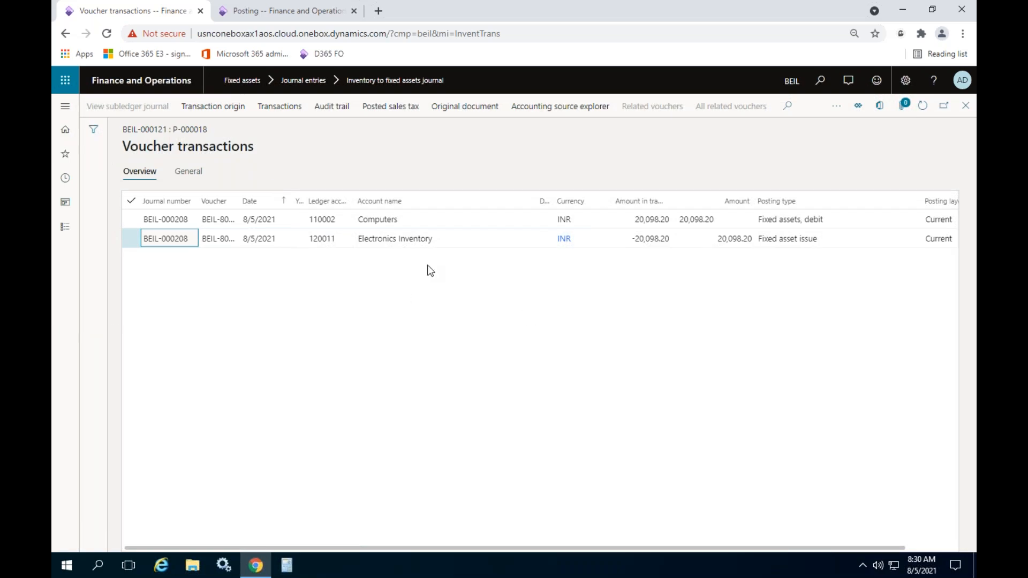
# - Check the account names and amounts of the Electronics Inventory and Computers voucher lines, and return to the dashboard
pyautogui.click(429, 239)
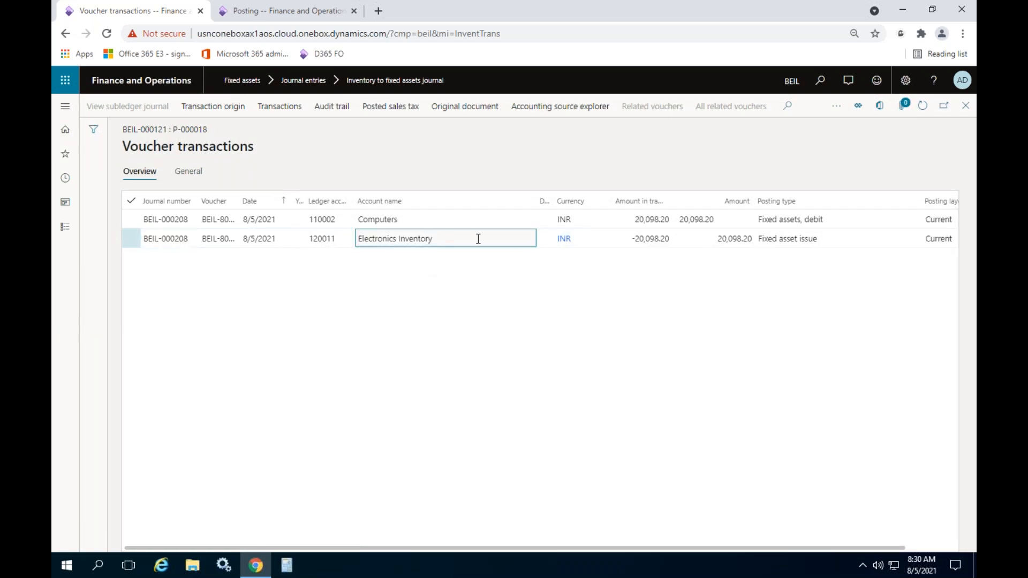
pyautogui.click(621, 239)
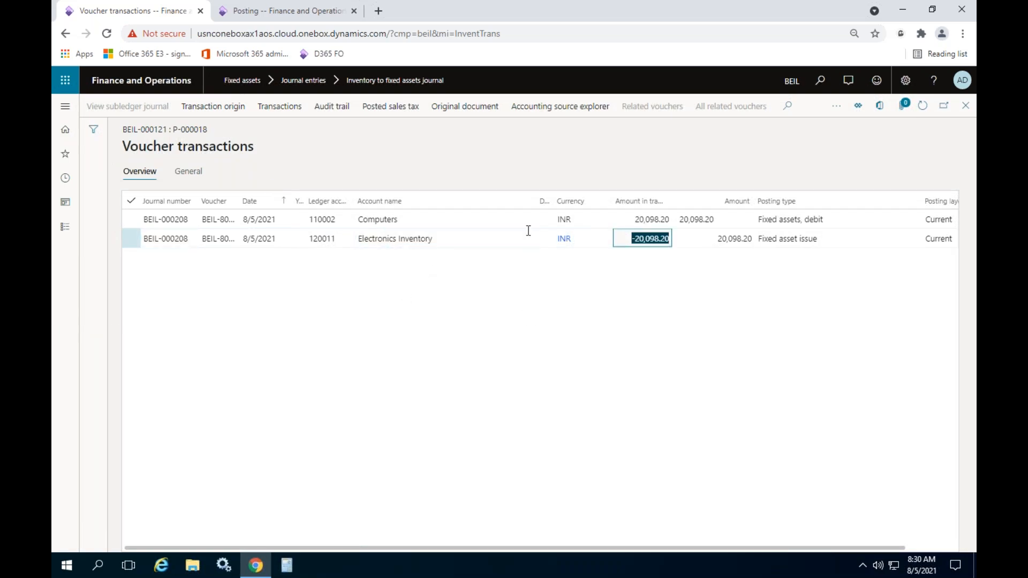
pyautogui.click(396, 219)
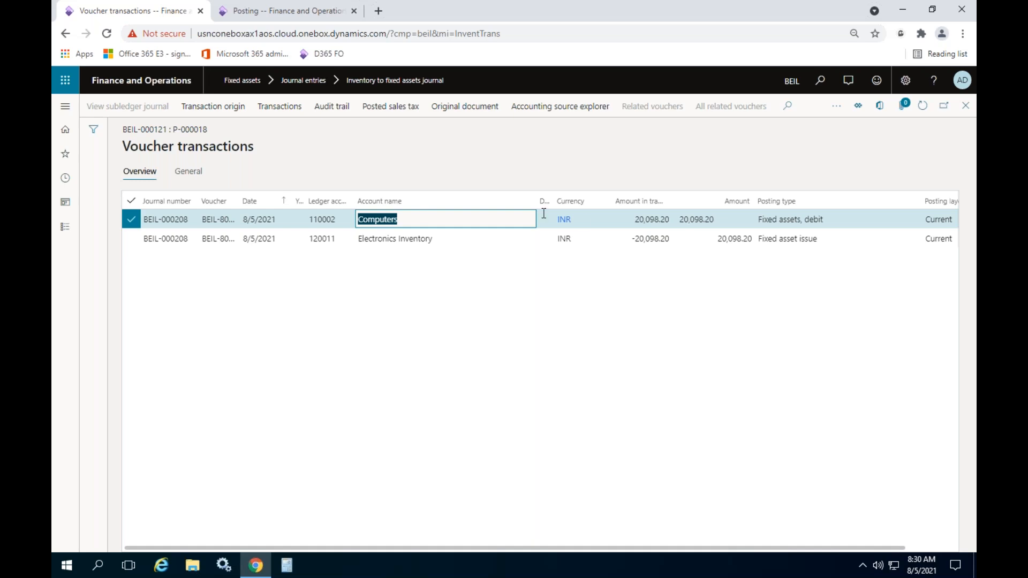
pyautogui.click(642, 217)
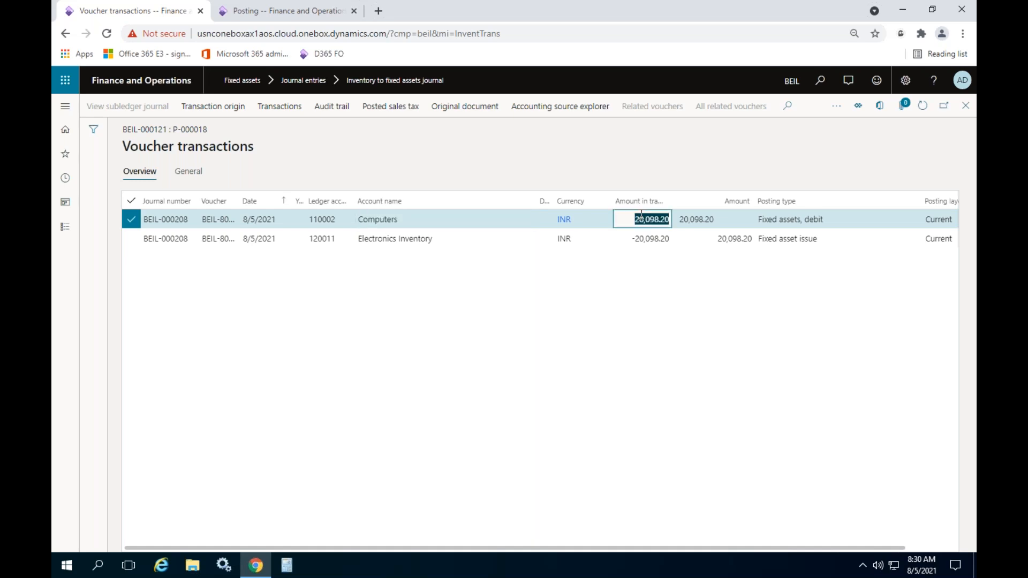
pyautogui.click(600, 289)
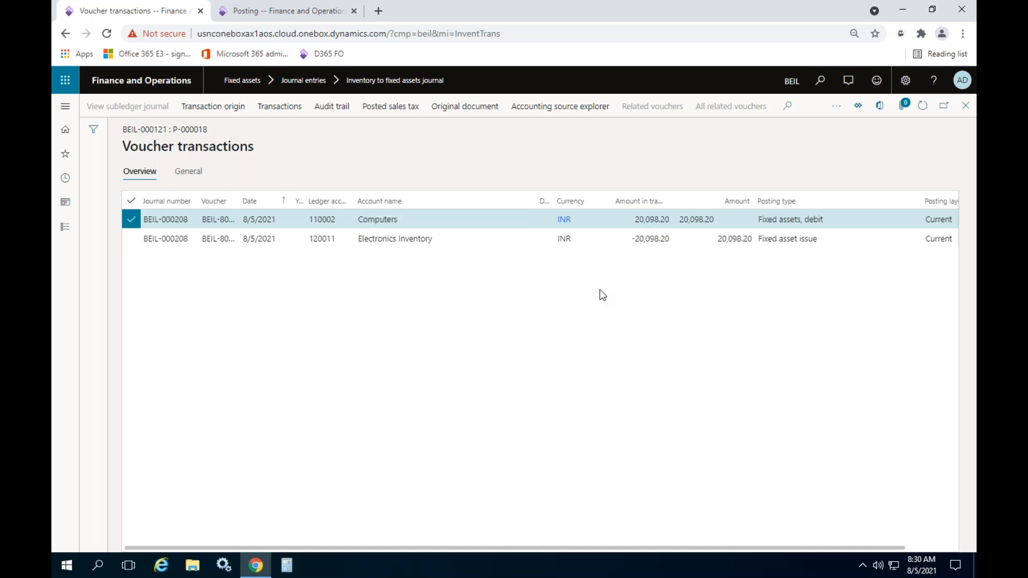
pyautogui.click(965, 106)
pyautogui.click(965, 106)
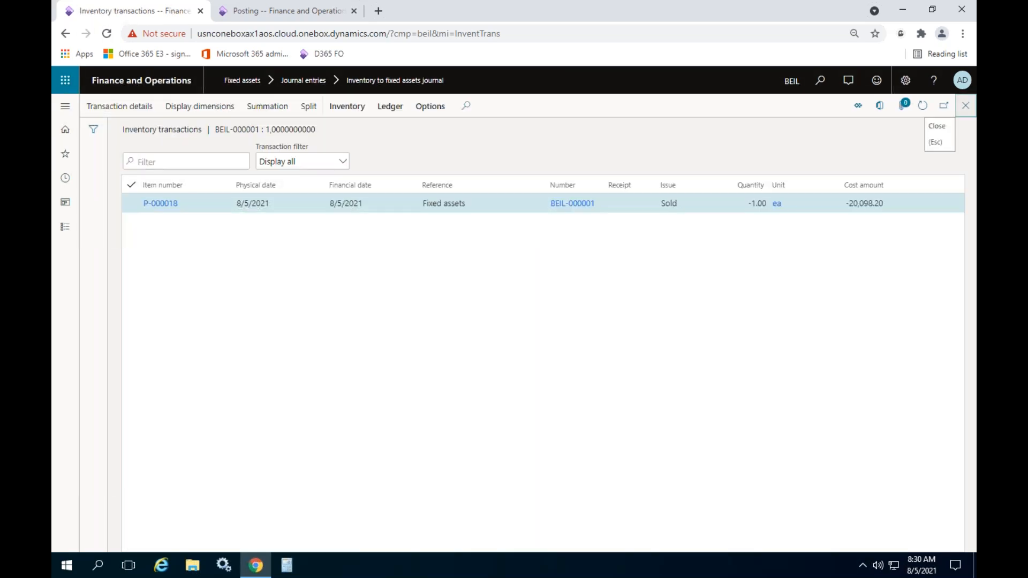
pyautogui.click(965, 106)
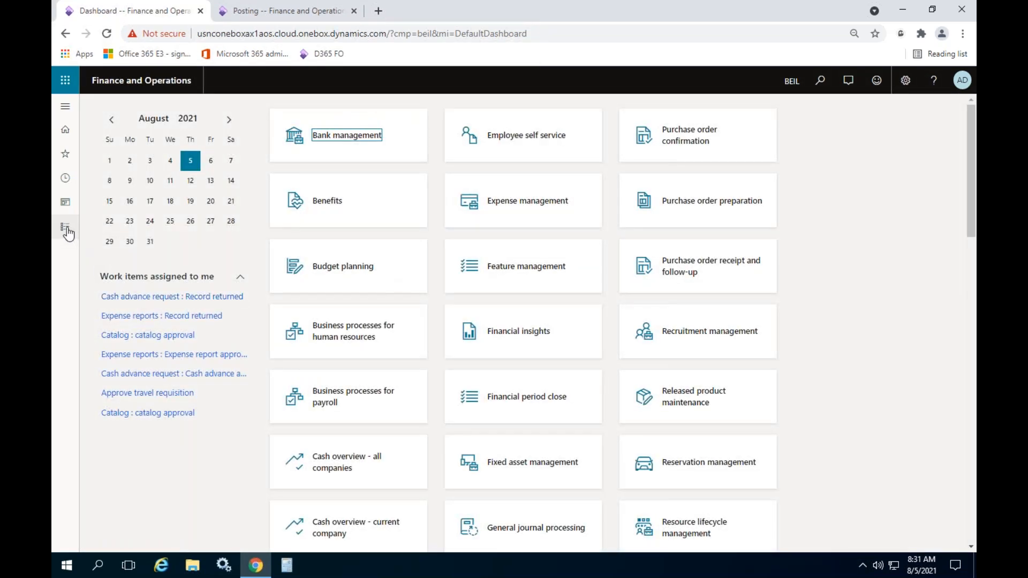
# - Open the COMP-Comp book of the Apple mac book fixed asset and check its status and acquisition details
pyautogui.click(65, 227)
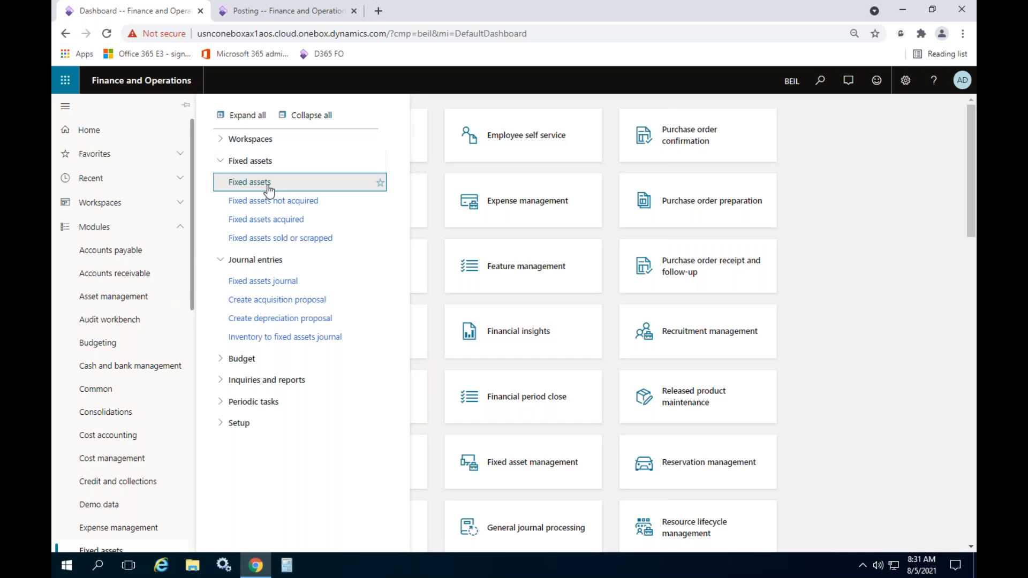
pyautogui.click(378, 182)
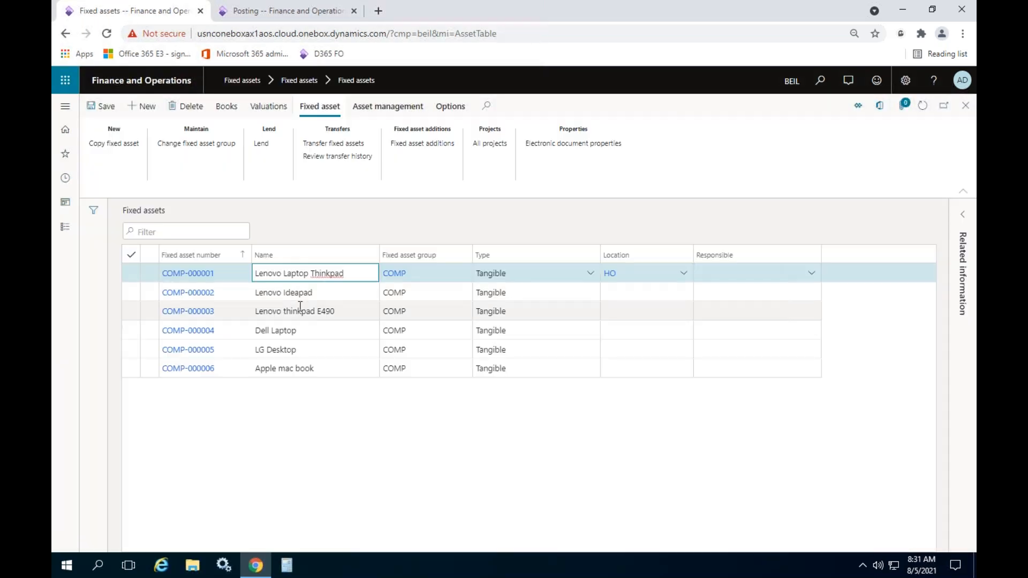
pyautogui.click(288, 369)
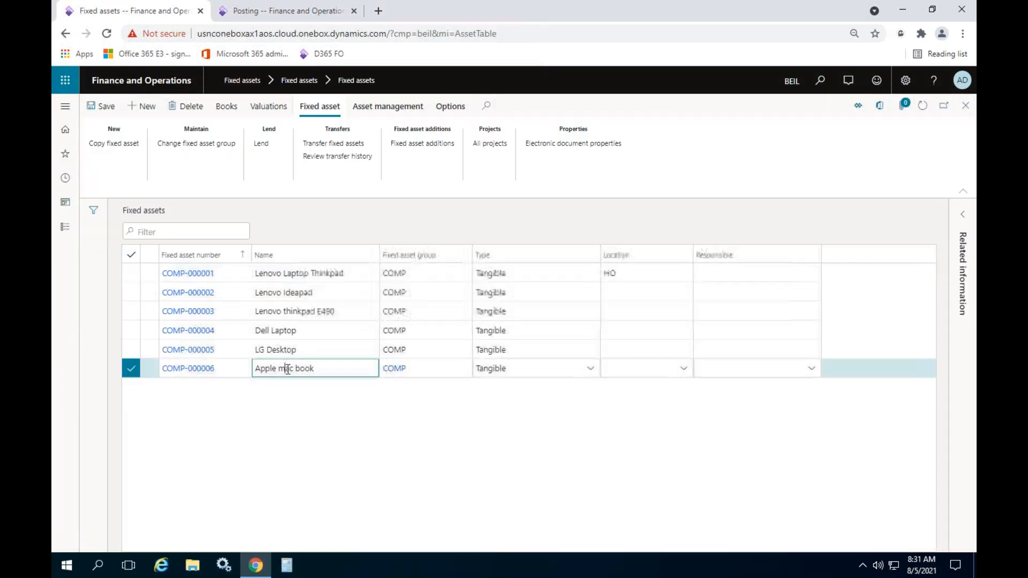
pyautogui.click(225, 109)
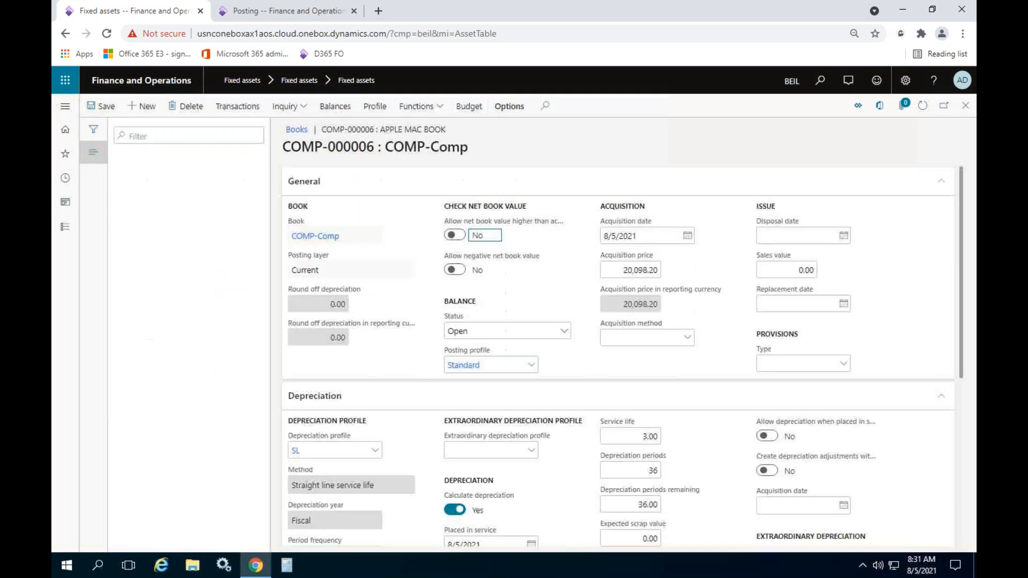
pyautogui.click(468, 420)
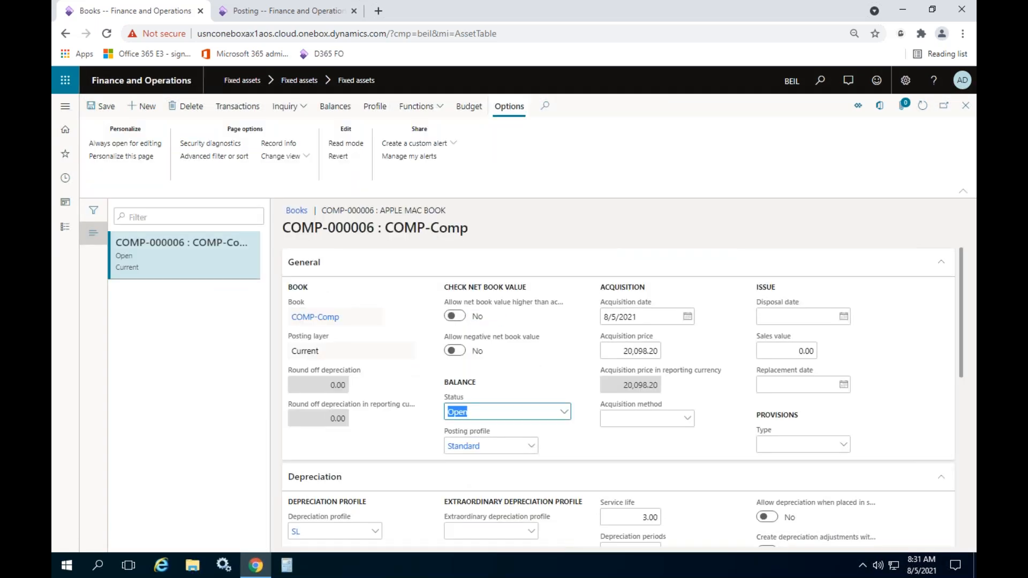
pyautogui.click(679, 447)
# - Check the transaction type and amount in the Apple mac book's fixed asset transactions, and return to its book
pyautogui.click(237, 107)
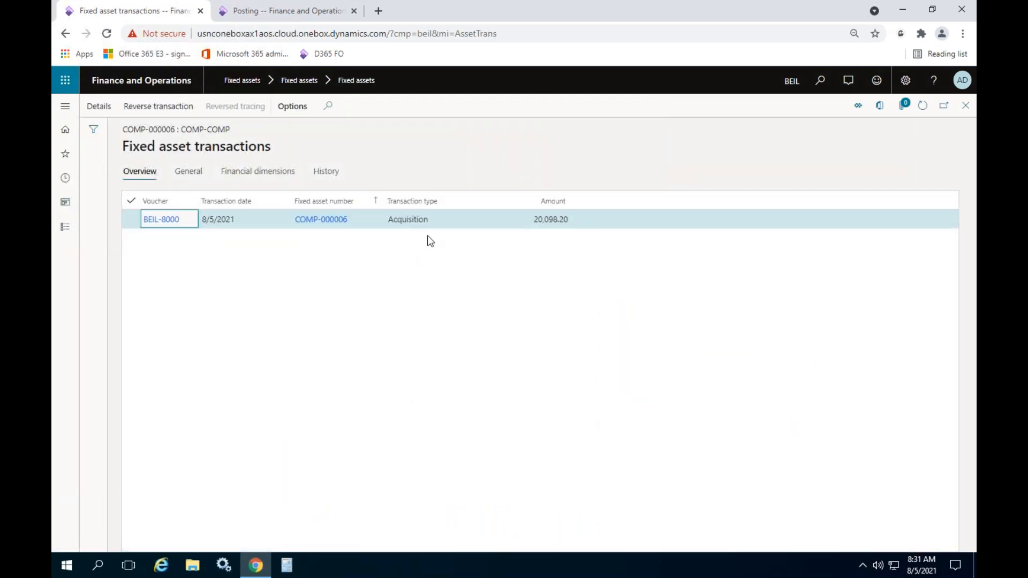
pyautogui.click(442, 220)
pyautogui.click(533, 226)
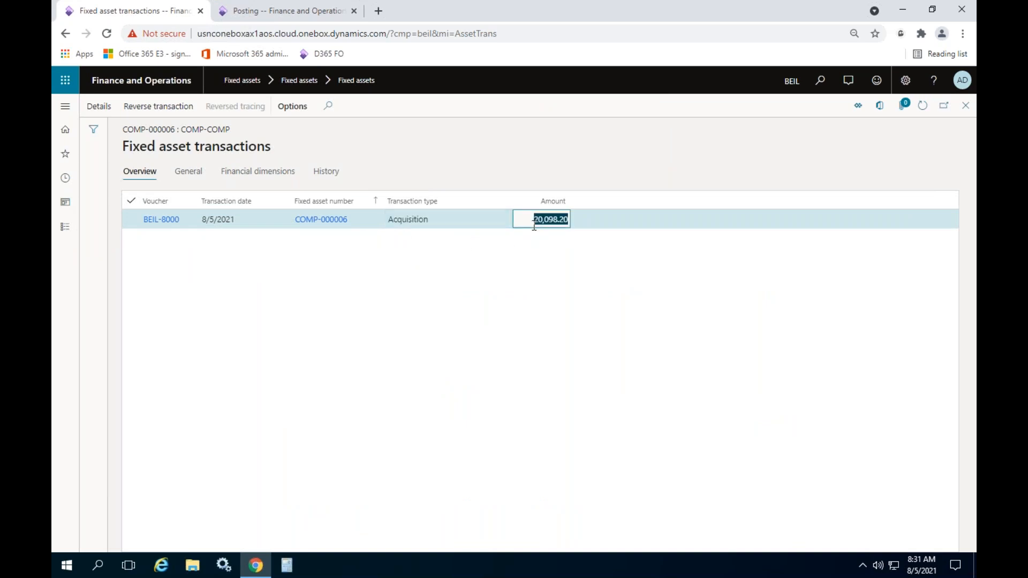
pyautogui.click(522, 271)
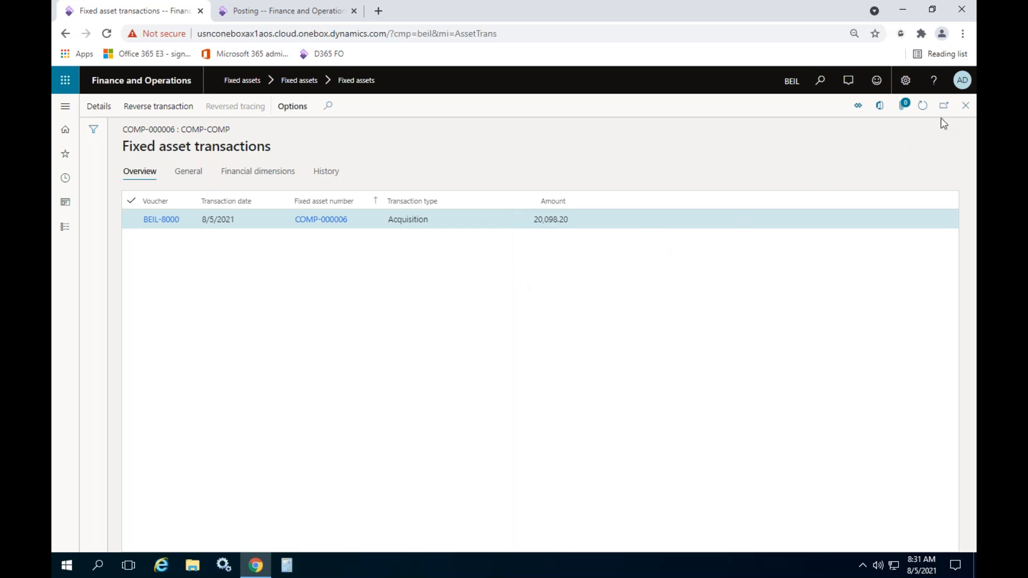
pyautogui.click(965, 106)
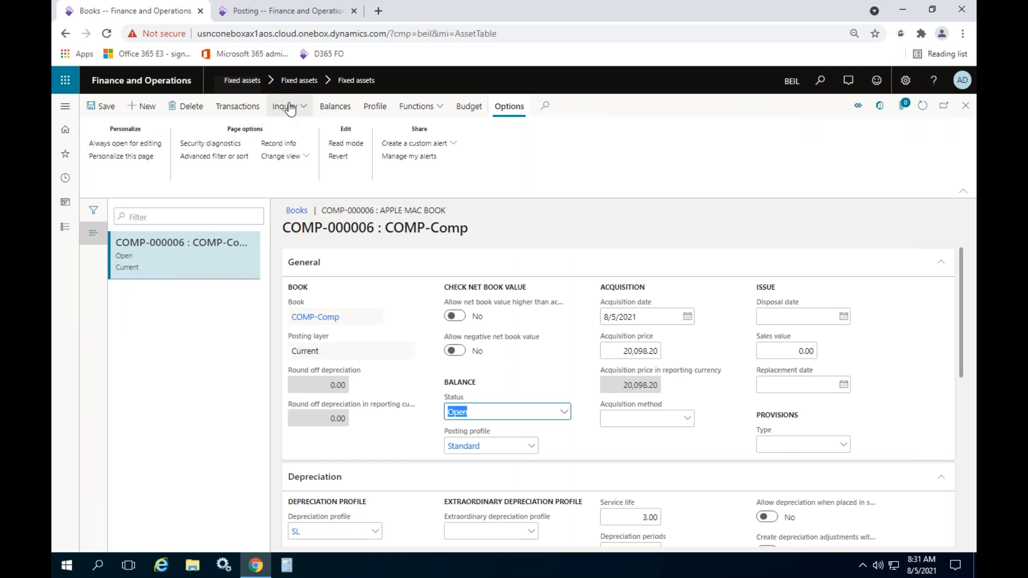
# - Check the net book value in the Apple mac book's fixed asset balances, and return to the dashboard
pyautogui.click(335, 106)
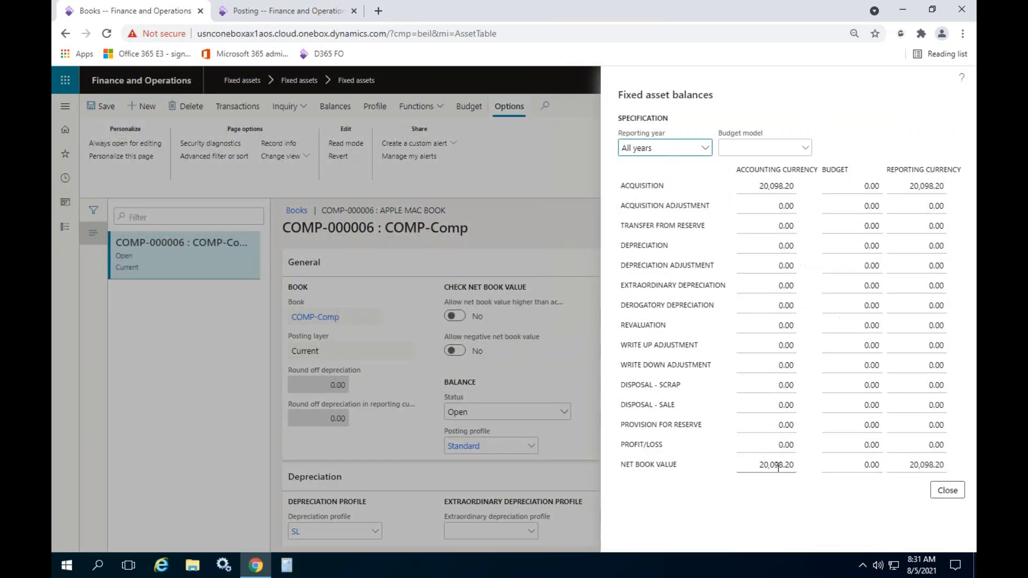
pyautogui.click(762, 470)
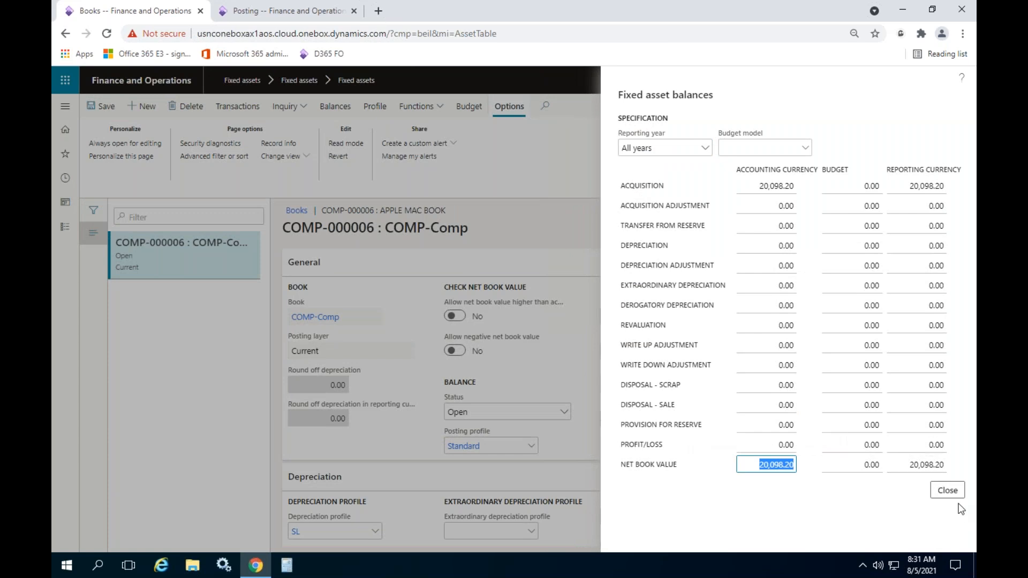
pyautogui.click(953, 493)
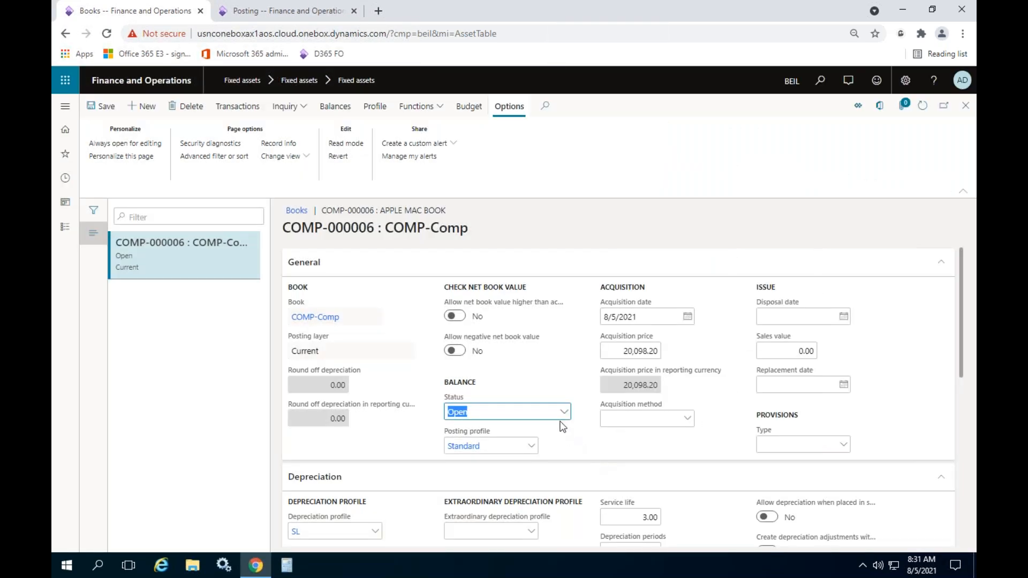
pyautogui.click(965, 105)
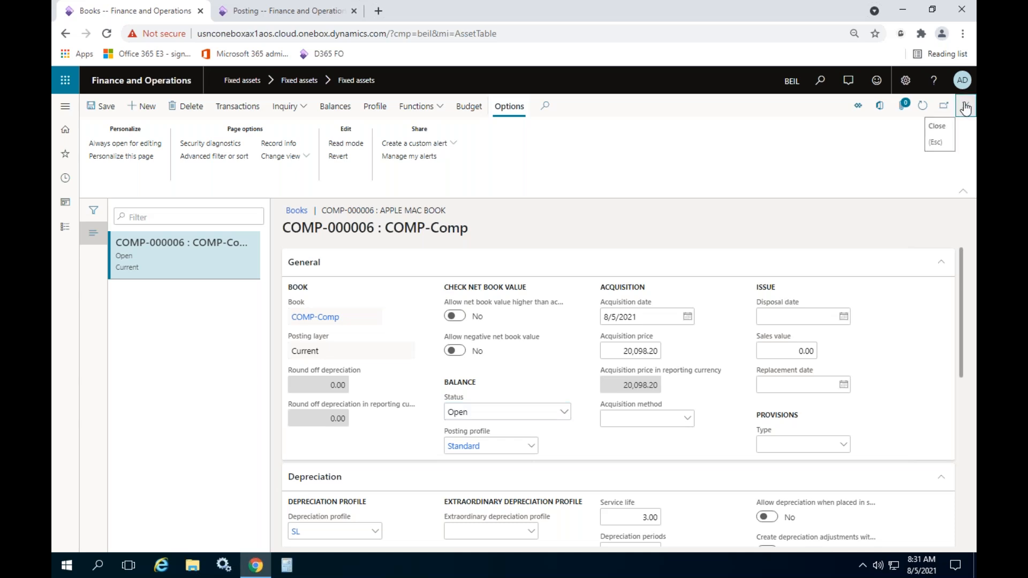
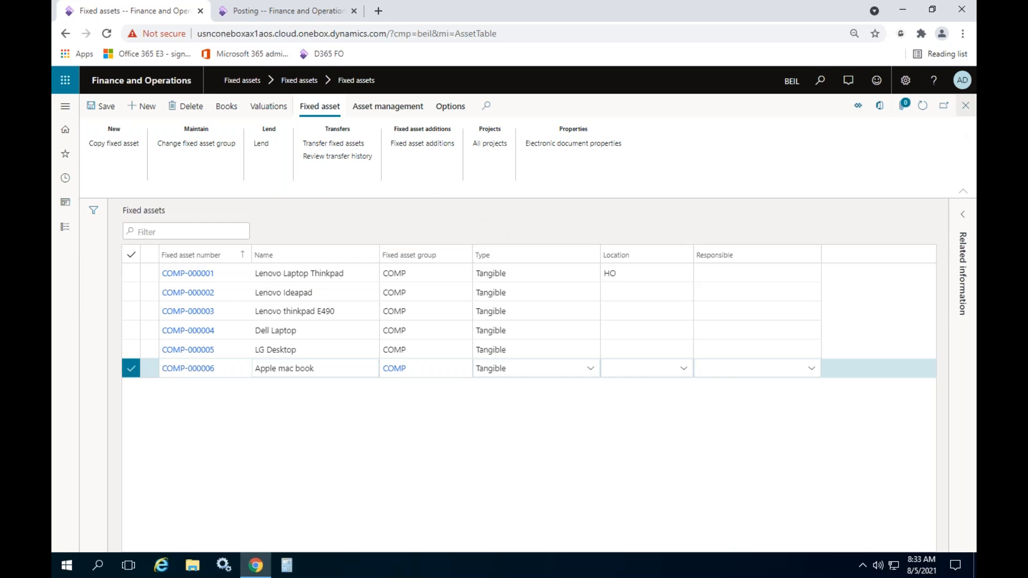
pyautogui.click(966, 106)
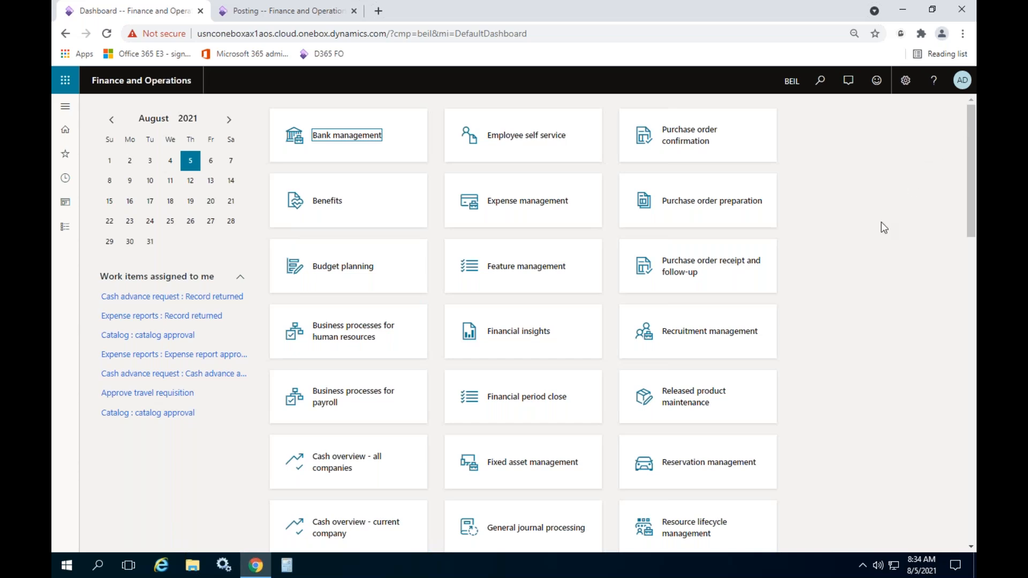
# - Show the Inventory setup pages of the Inventory management module
pyautogui.click(63, 227)
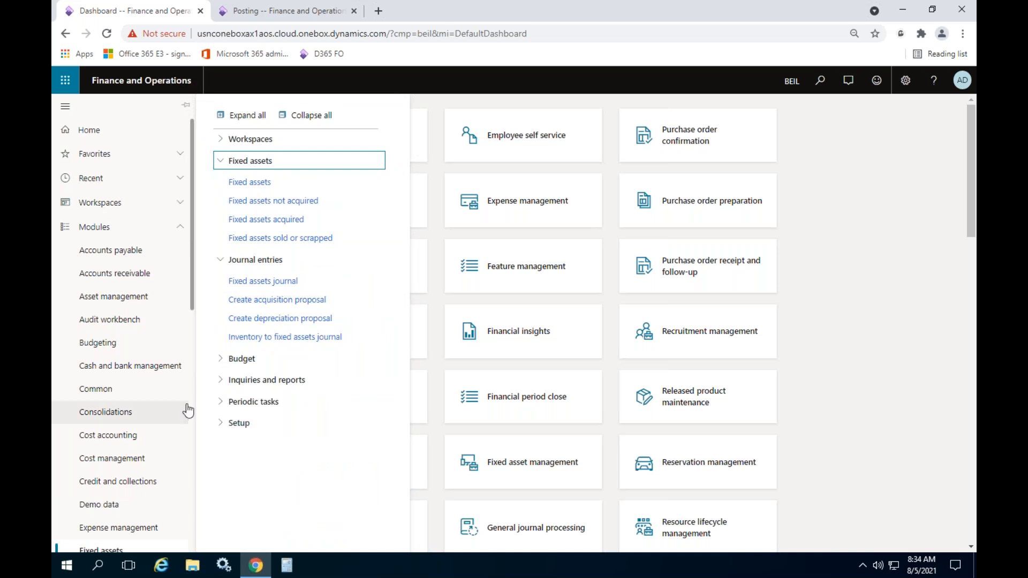
pyautogui.scroll(-3, 184, 401)
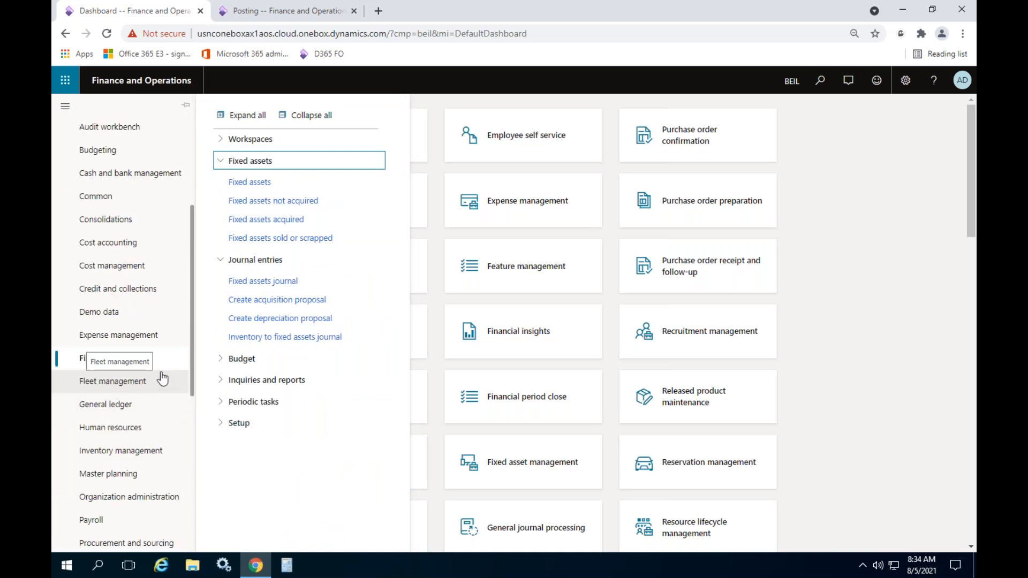
pyautogui.click(99, 453)
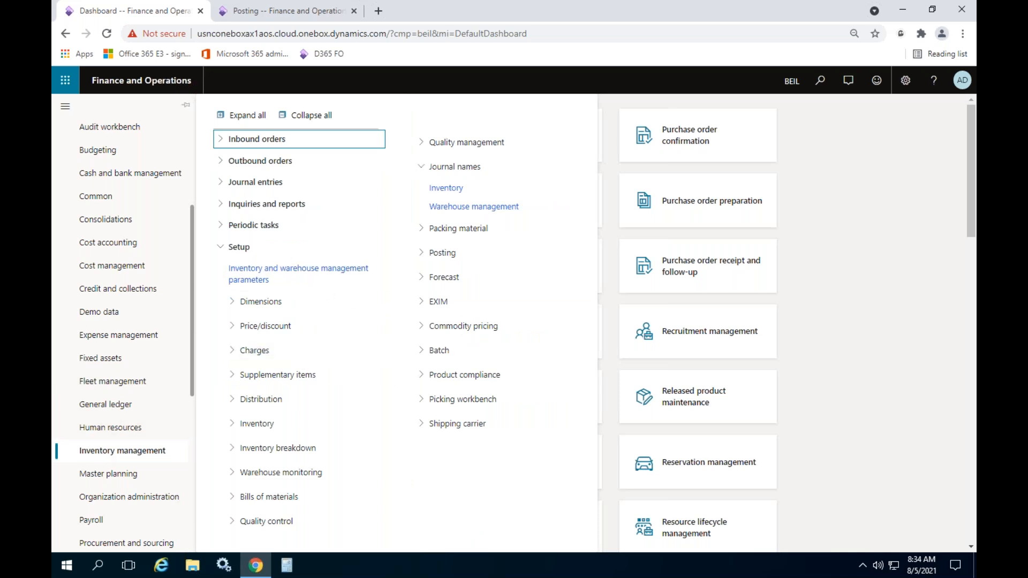
pyautogui.click(318, 427)
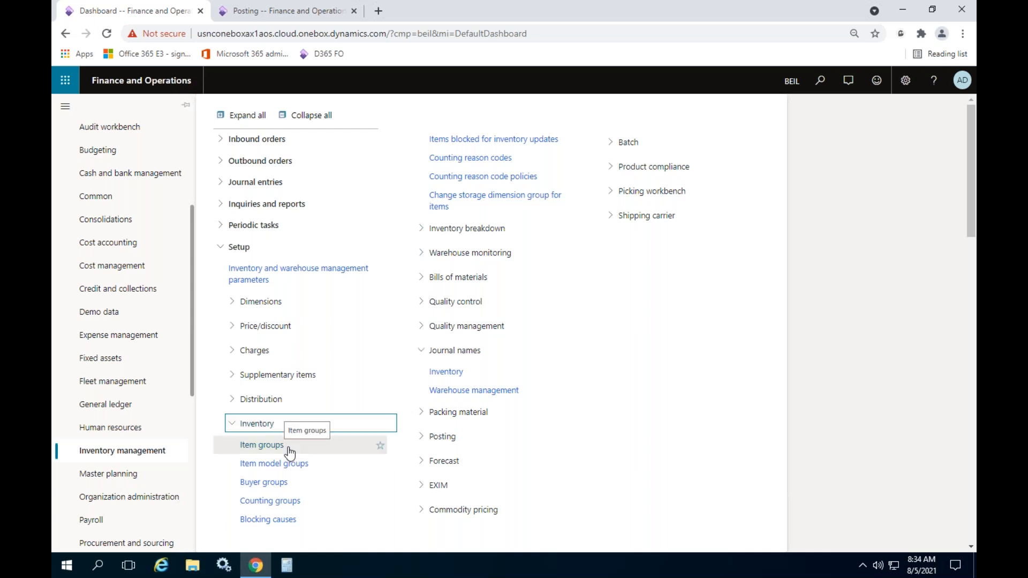
# - Open the item model groups and examine the item sales reservation options of the W.Avg group, leaving the setting as is
pyautogui.click(284, 468)
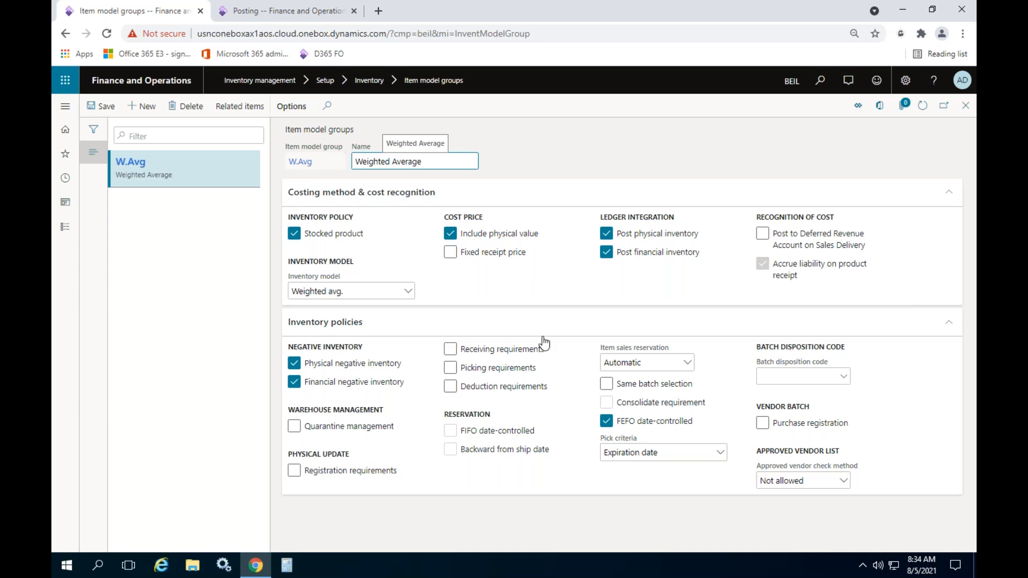
pyautogui.click(688, 364)
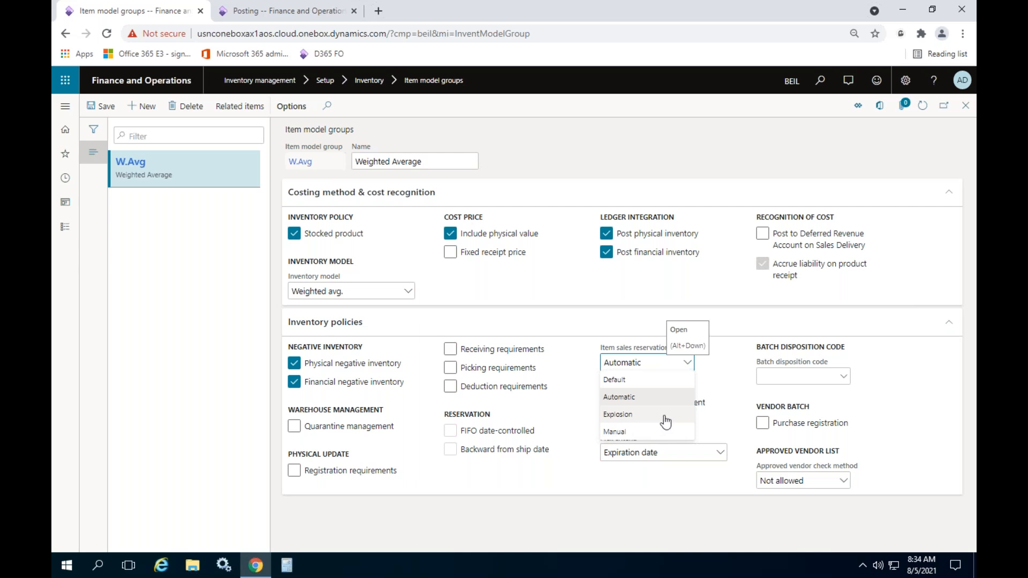
pyautogui.click(721, 416)
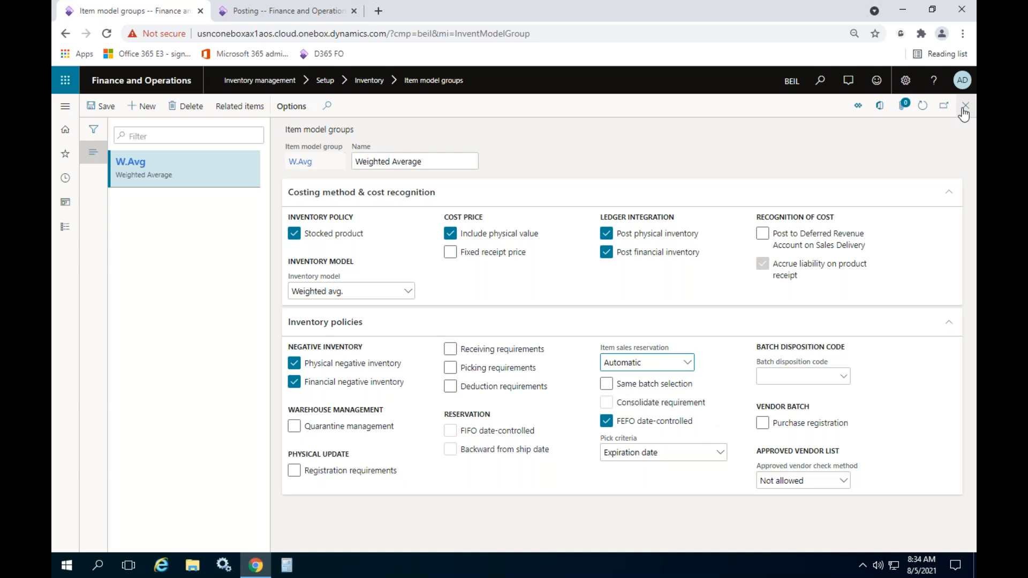
pyautogui.click(965, 106)
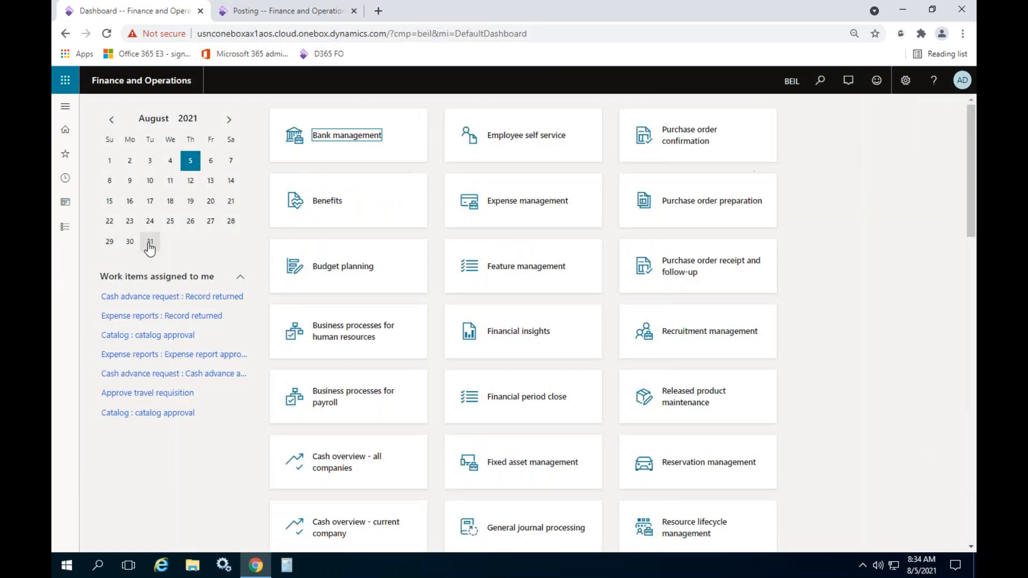
# - Open the fixed asset posting profiles from the setup section of the Fixed assets module
pyautogui.click(69, 227)
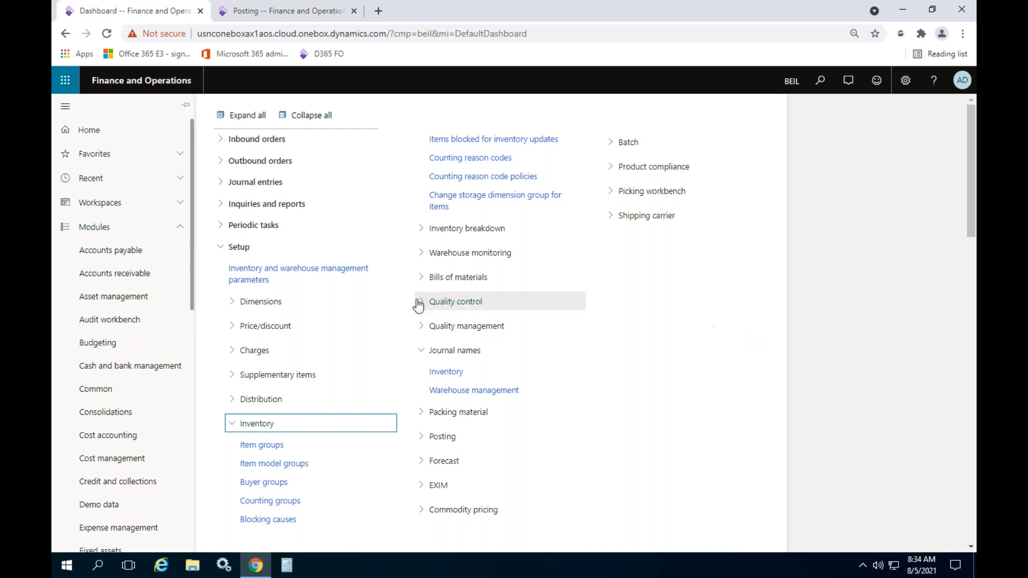
pyautogui.click(240, 247)
pyautogui.scroll(-3, 138, 326)
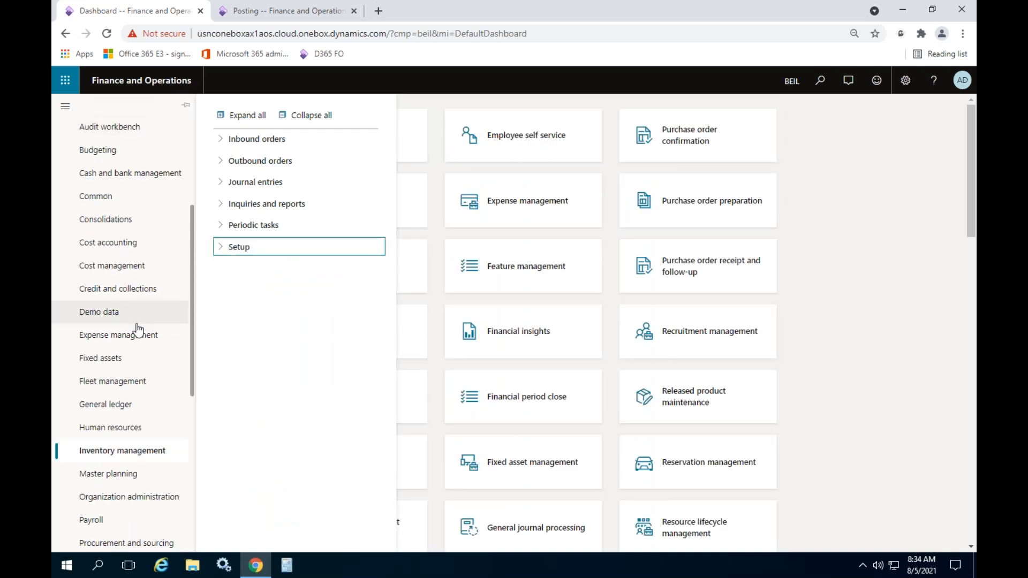
pyautogui.click(126, 359)
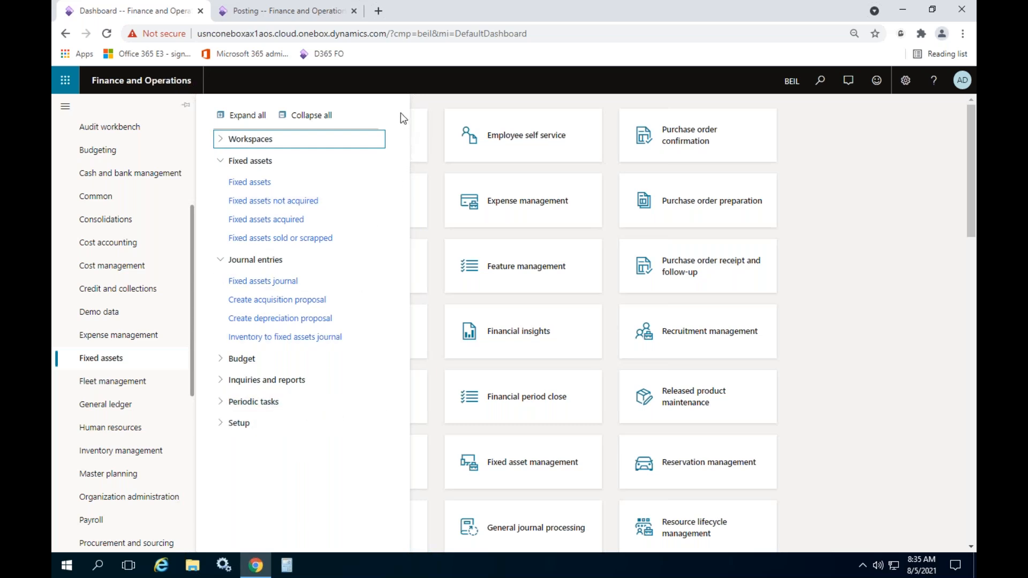
pyautogui.click(246, 426)
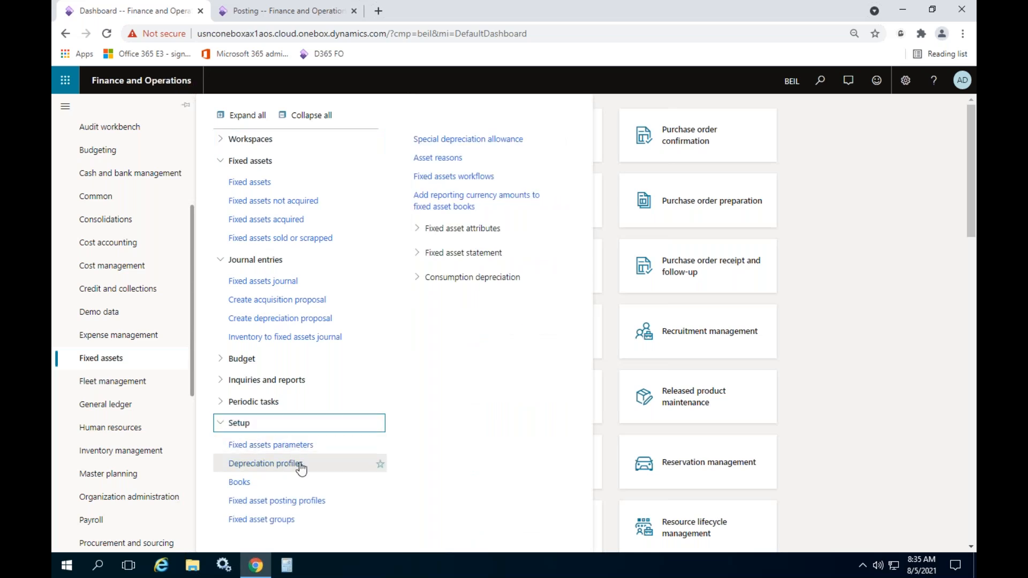
pyautogui.click(296, 507)
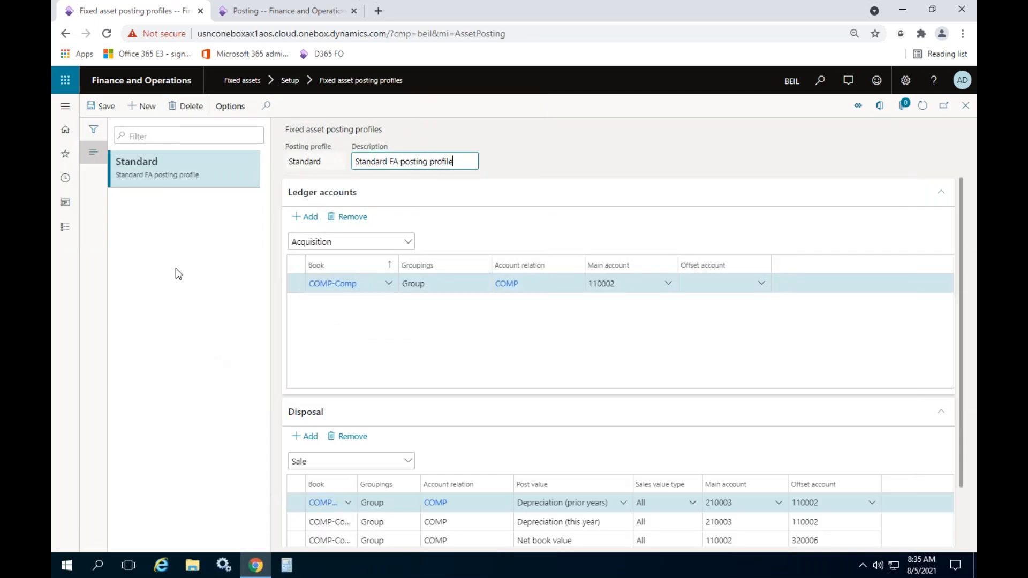
# - Review the Standard posting profile and check the main account used for Disposal - sale in its ledger accounts
pyautogui.scroll(-2, 447, 425)
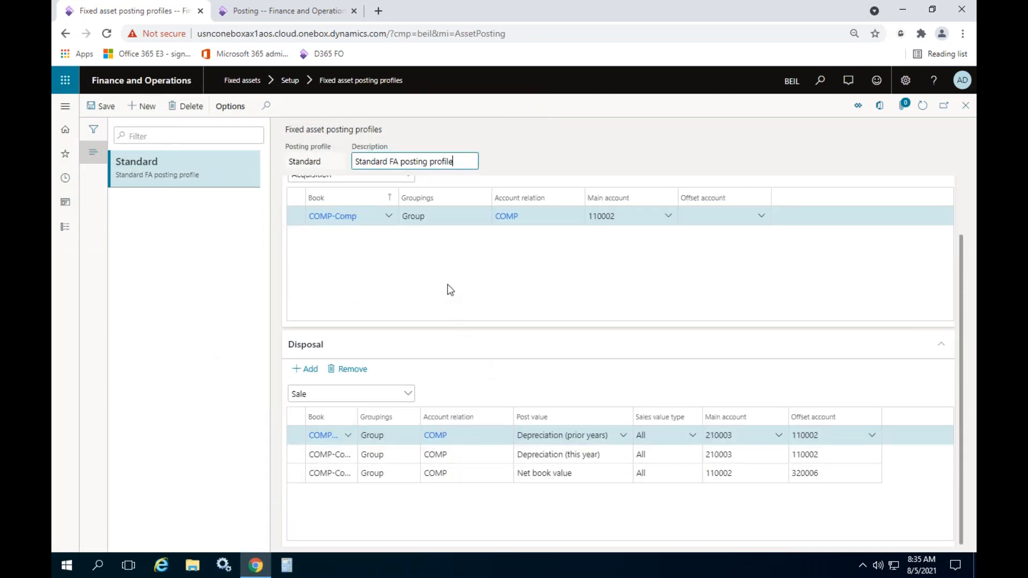
pyautogui.scroll(2, 446, 286)
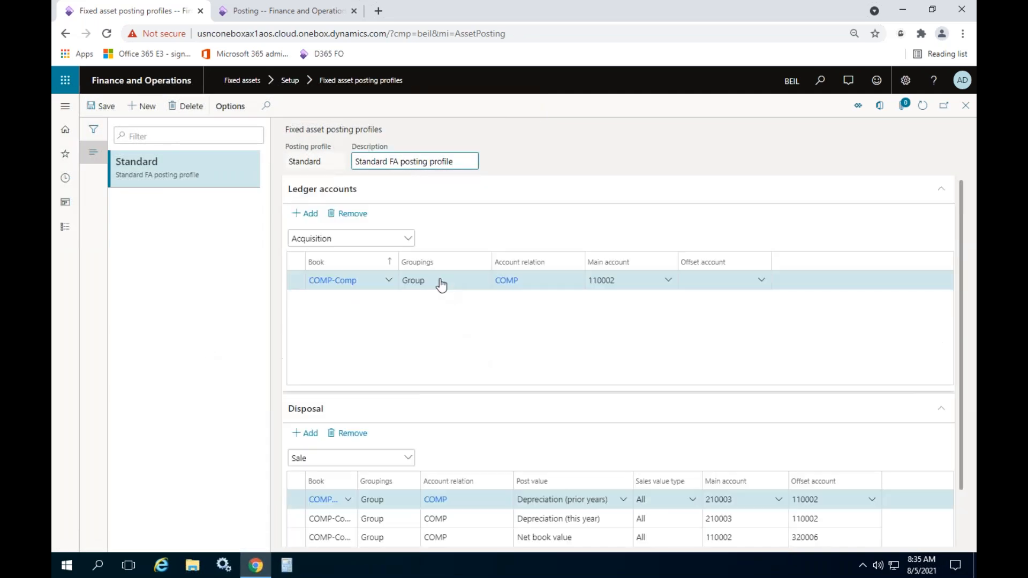
pyautogui.click(345, 239)
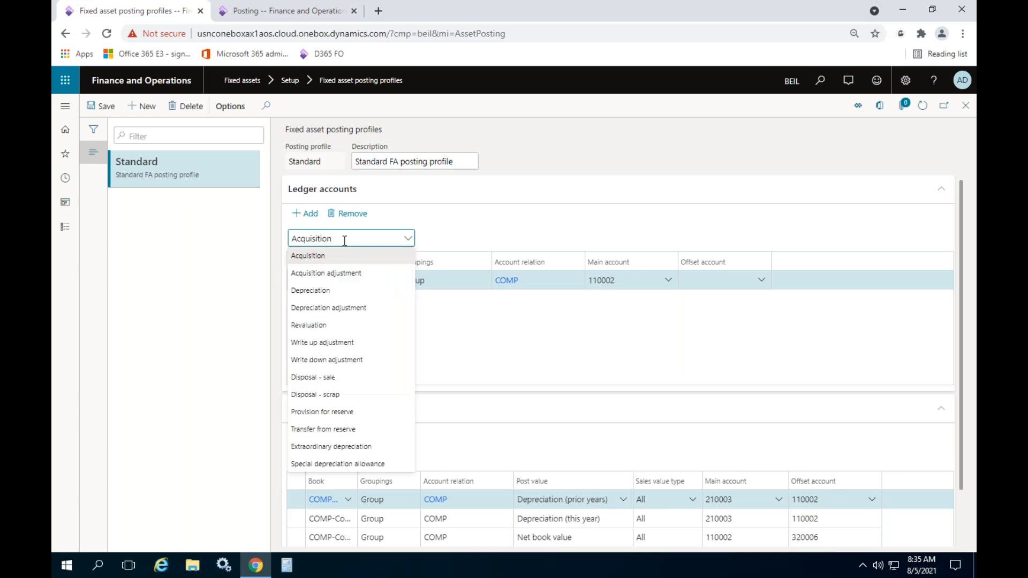
pyautogui.click(324, 378)
pyautogui.click(637, 281)
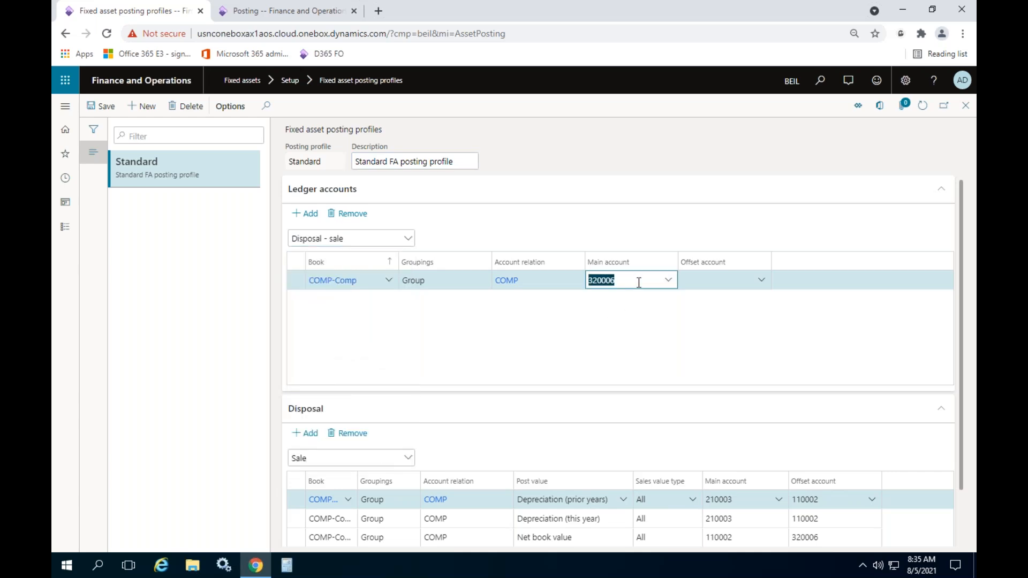
# - Add a Disposal - scrap ledger account line for book COMP-Comp with main account 320006
pyautogui.click(338, 237)
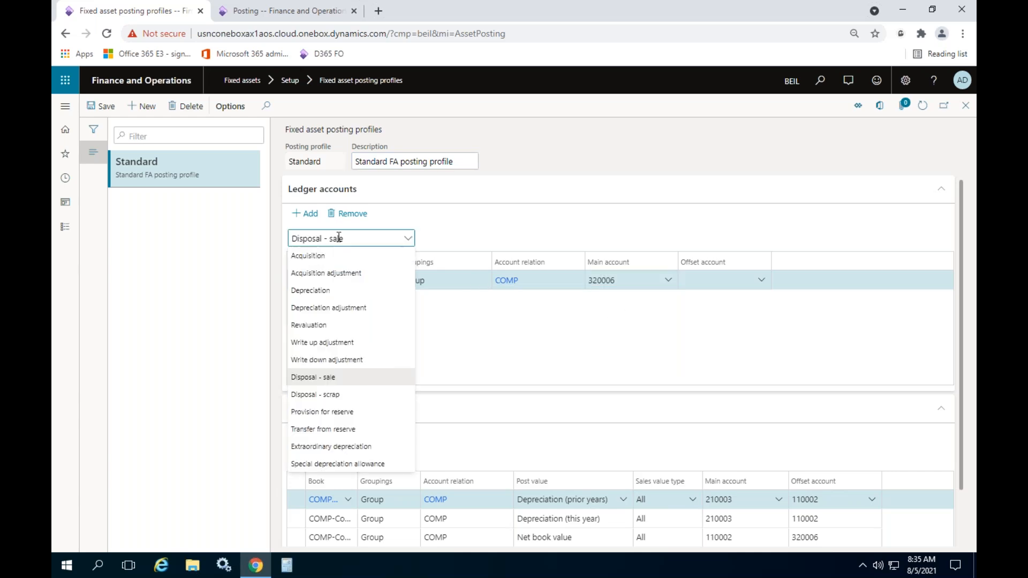
pyautogui.click(321, 395)
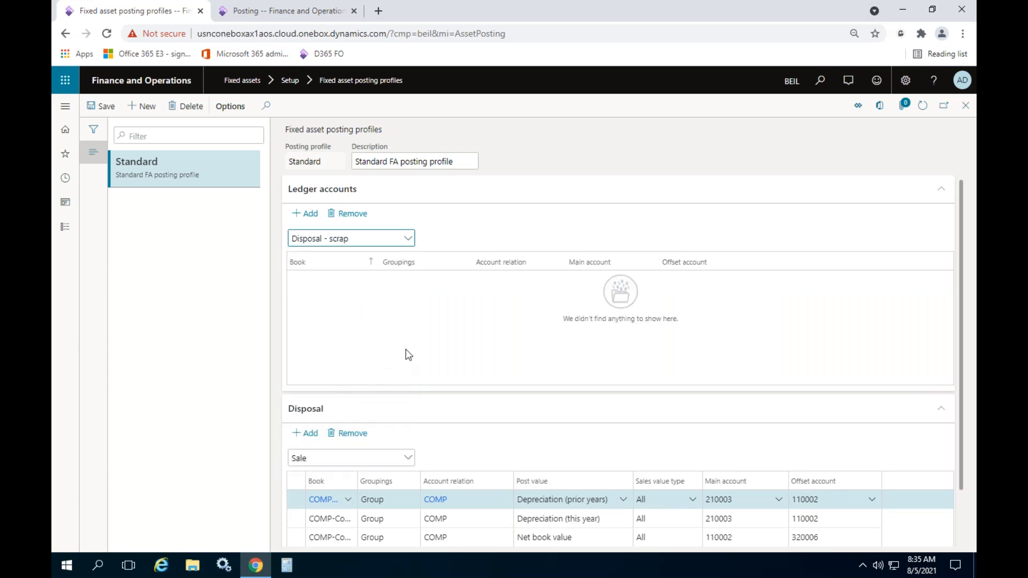
pyautogui.click(305, 213)
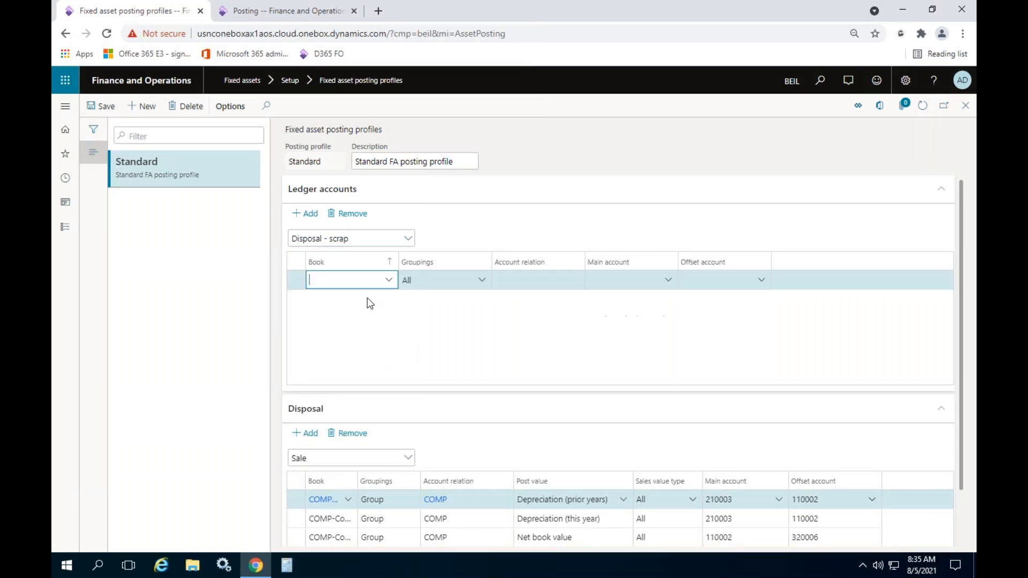
pyautogui.click(389, 283)
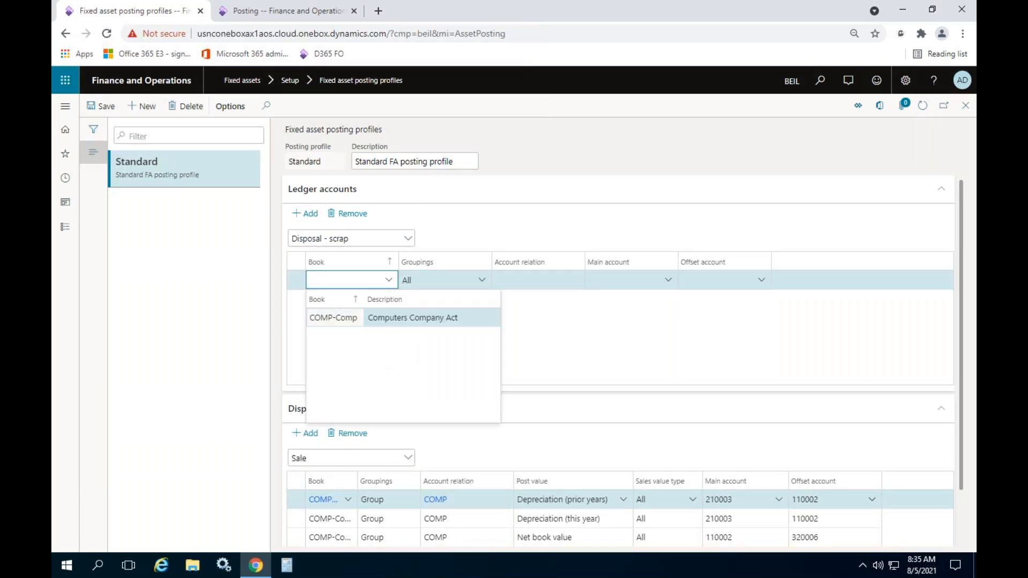
pyautogui.click(321, 316)
pyautogui.click(633, 281)
pyautogui.write('320006')
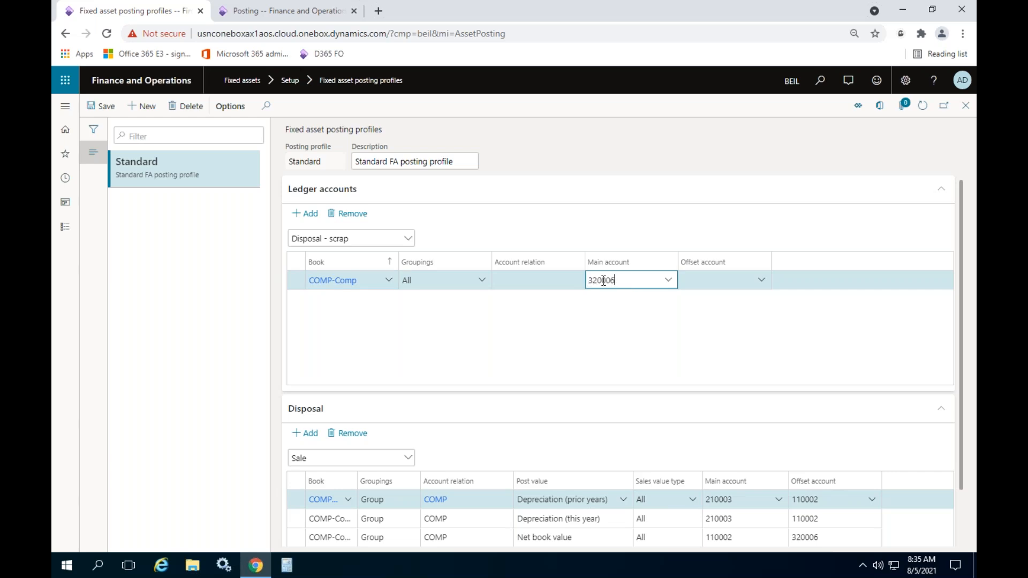
# - Set the Disposal - scrap ledger line's groupings to Group and its account relation to COMP
pyautogui.click(482, 280)
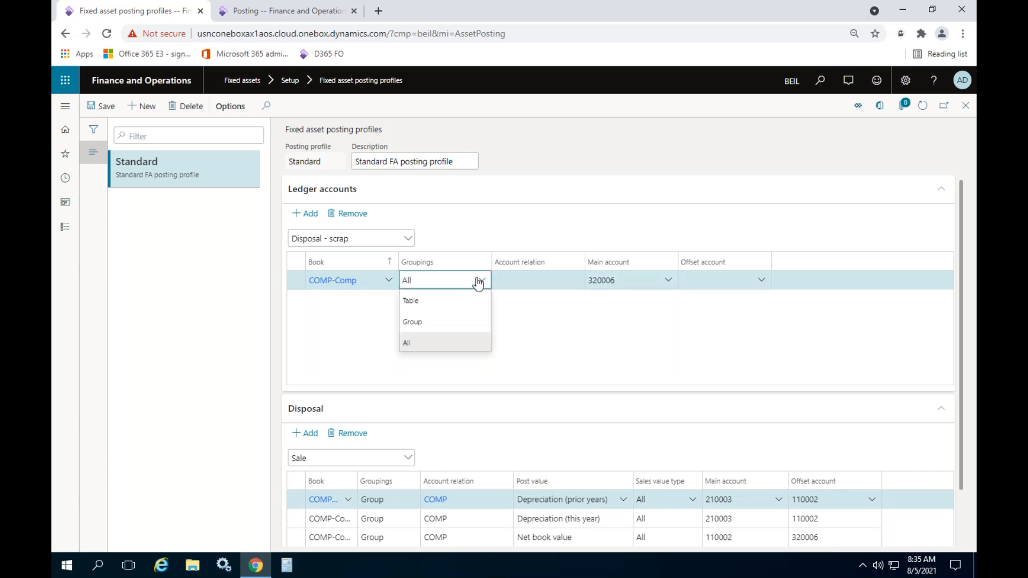
pyautogui.click(423, 321)
pyautogui.click(574, 280)
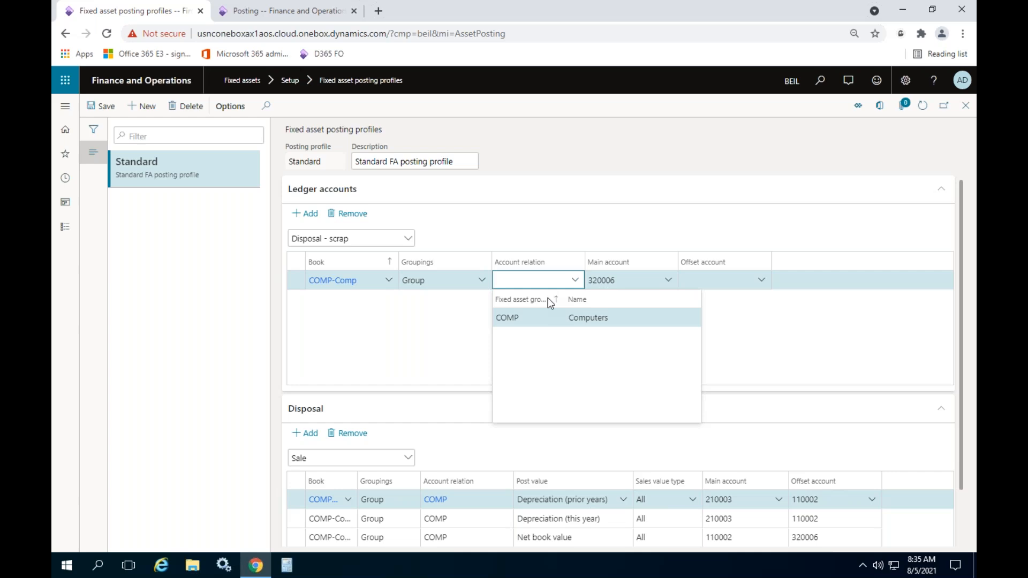
pyautogui.click(509, 317)
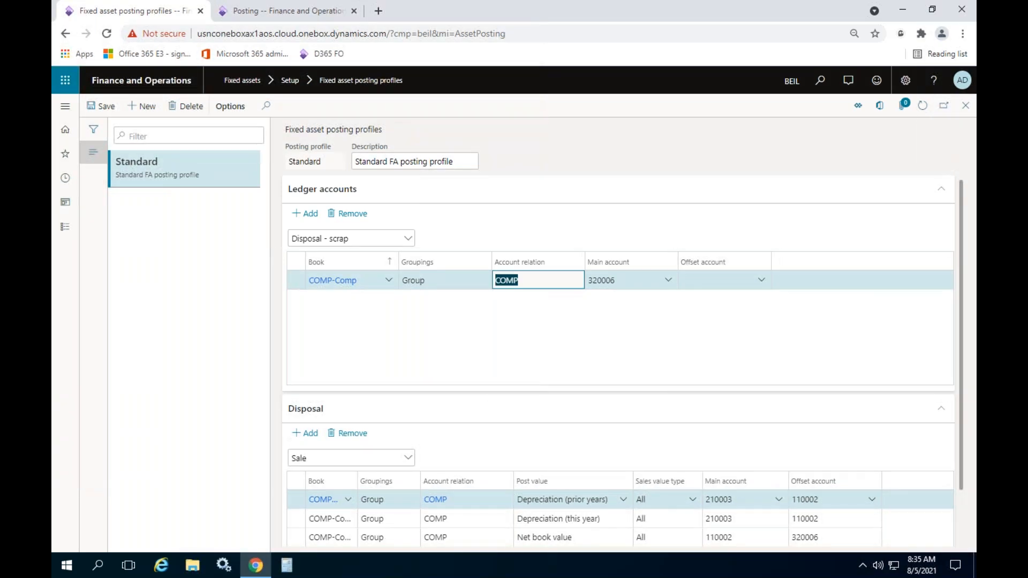
# - Switch the Disposal section to Scrap and add a line for book COMP-Comp
pyautogui.scroll(-2, 619, 348)
pyautogui.moveTo(357, 417); pyautogui.dragTo(382, 416)
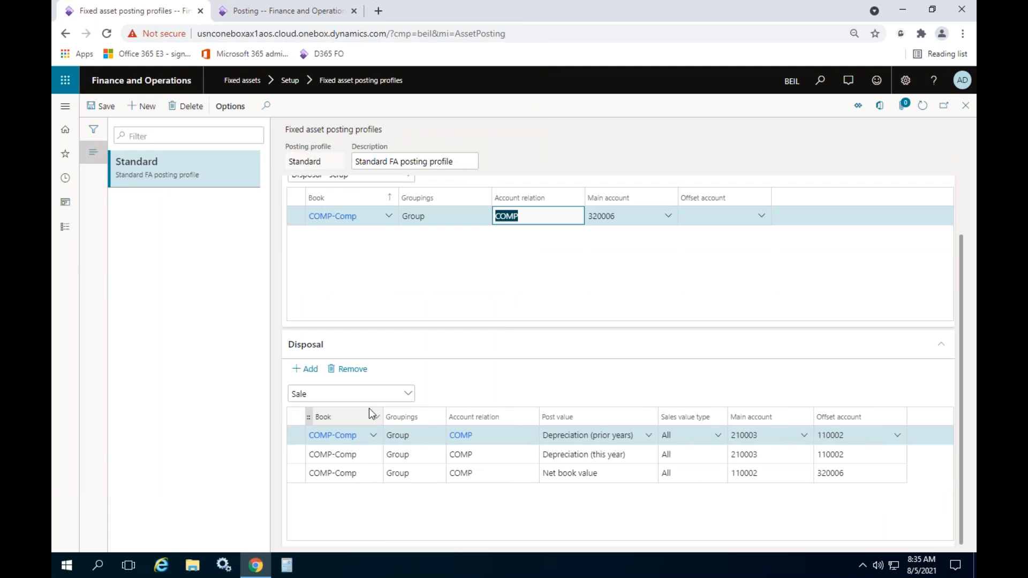
pyautogui.click(399, 392)
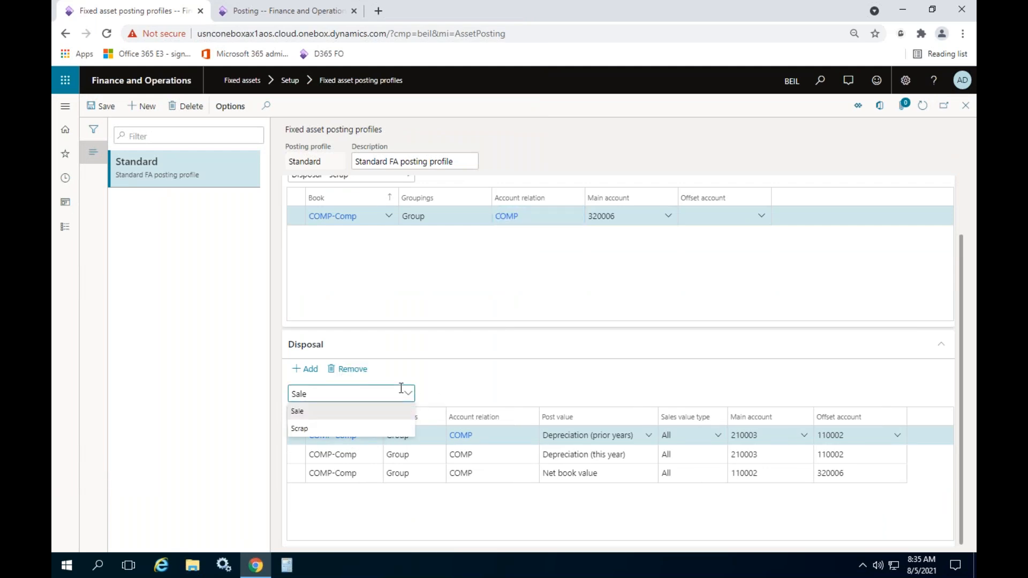
pyautogui.click(320, 429)
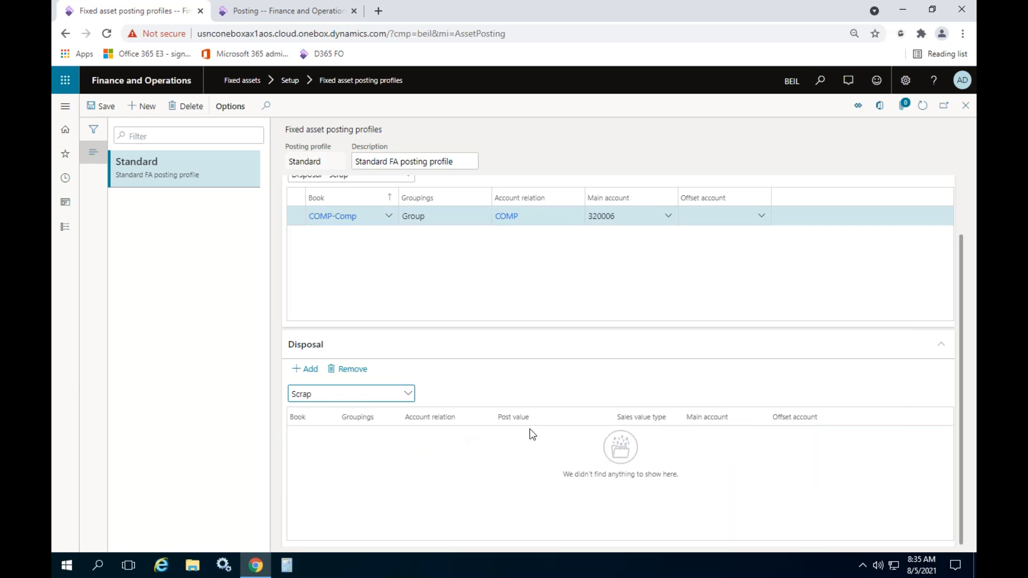
pyautogui.click(313, 370)
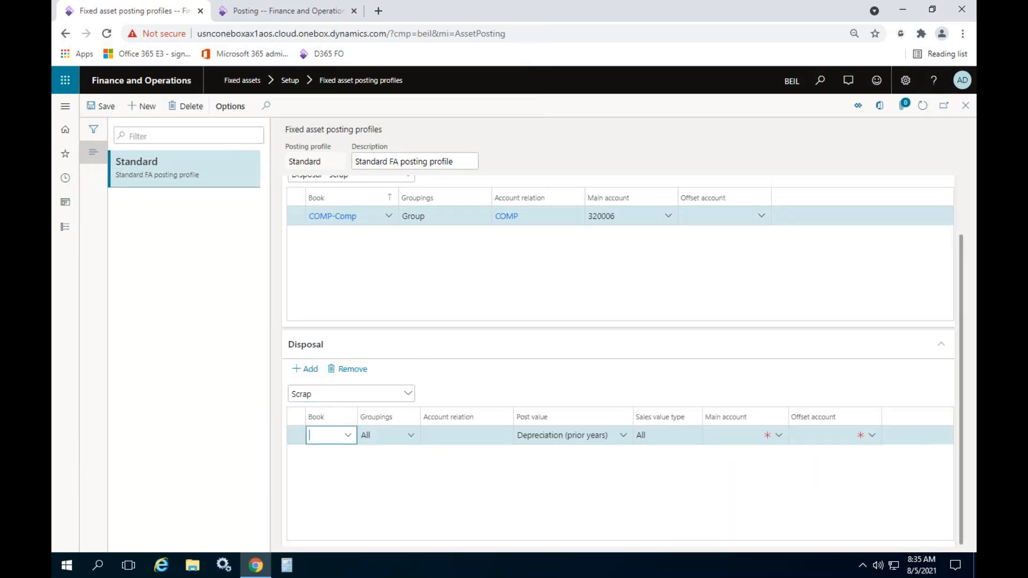
pyautogui.click(347, 441)
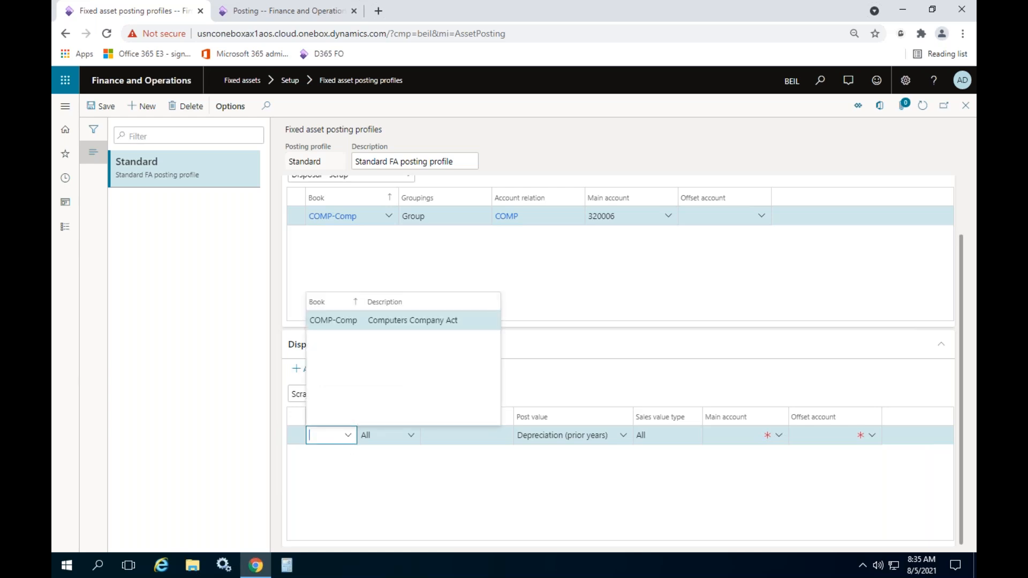
pyautogui.click(373, 321)
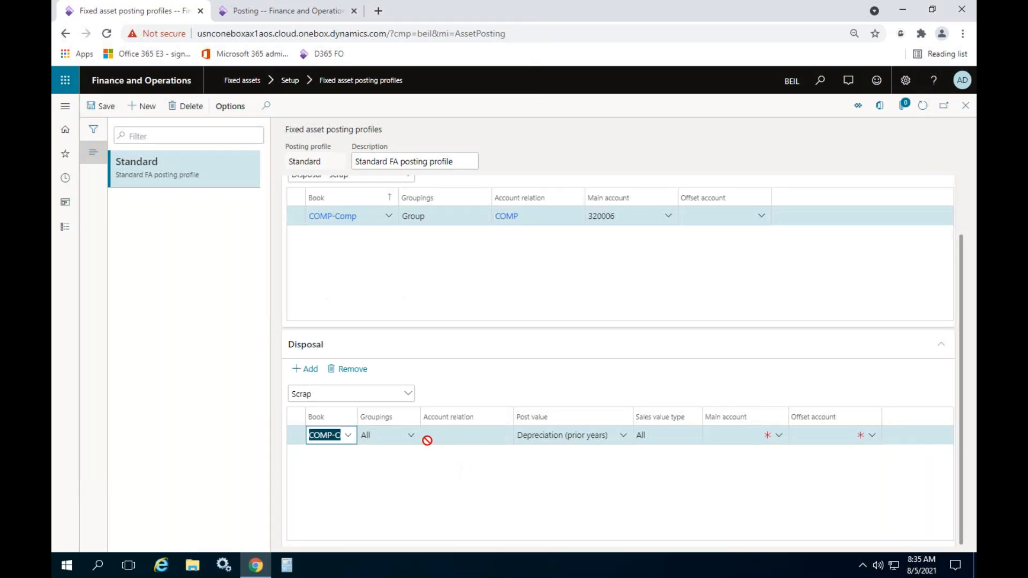
# - Set the Scrap disposal line's groupings to Group and its account relation to COMP
pyautogui.click(411, 436)
pyautogui.click(394, 397)
pyautogui.click(505, 436)
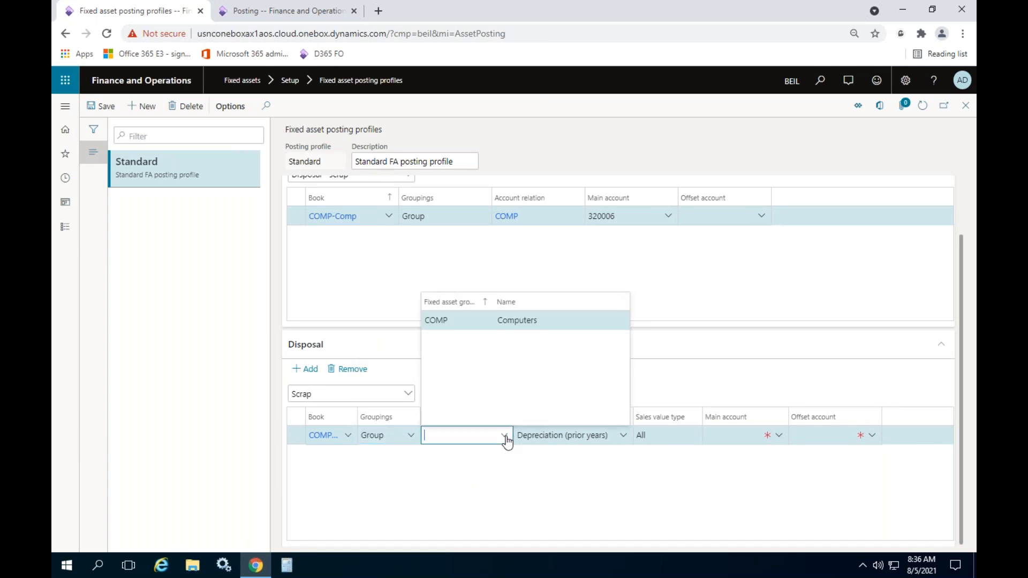
pyautogui.click(482, 321)
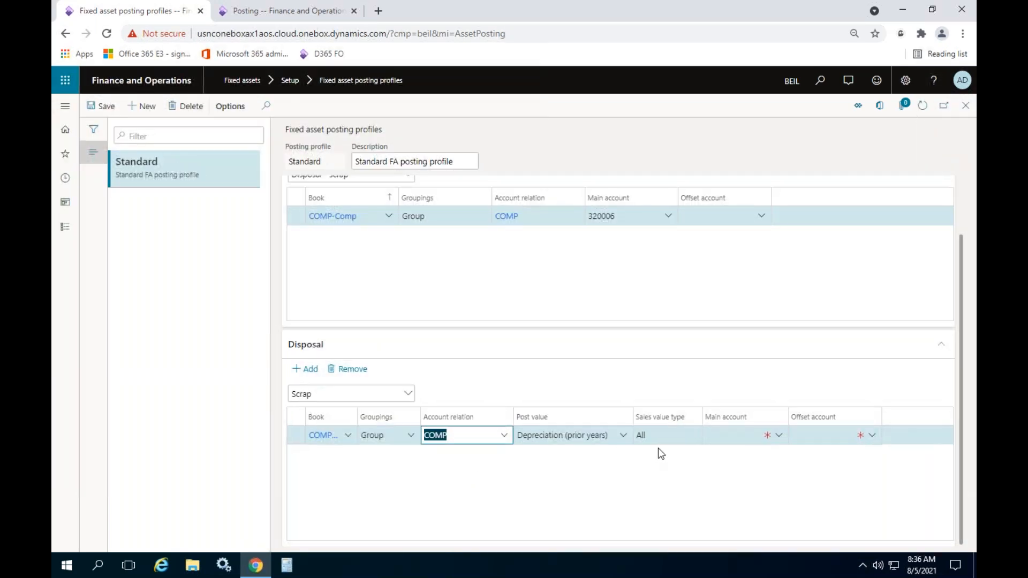
# - Assign main account 210003 and offset account 110002 to the Depreciation (prior years) line under Scrap
pyautogui.click(727, 439)
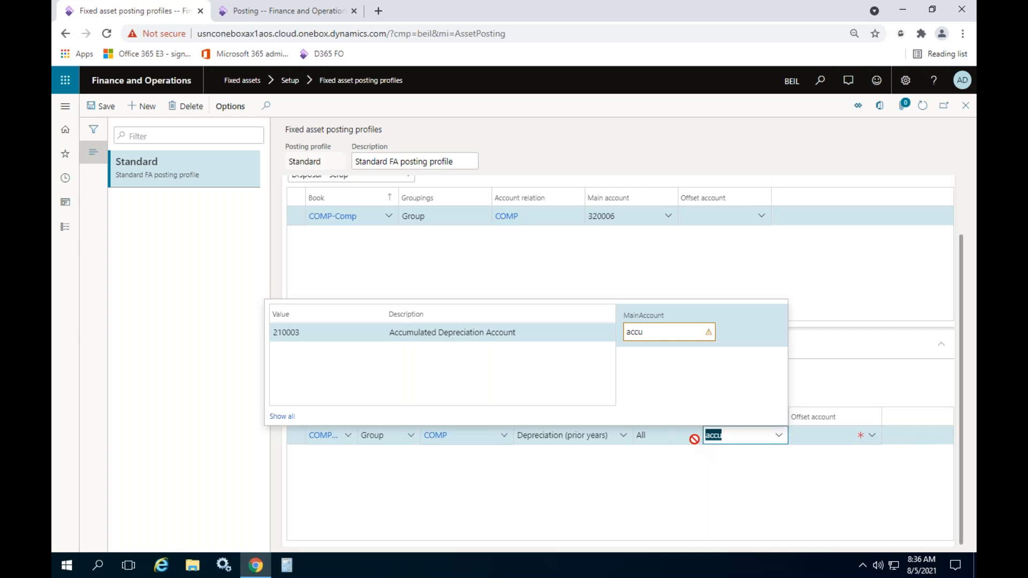
pyautogui.click(504, 333)
pyautogui.click(822, 434)
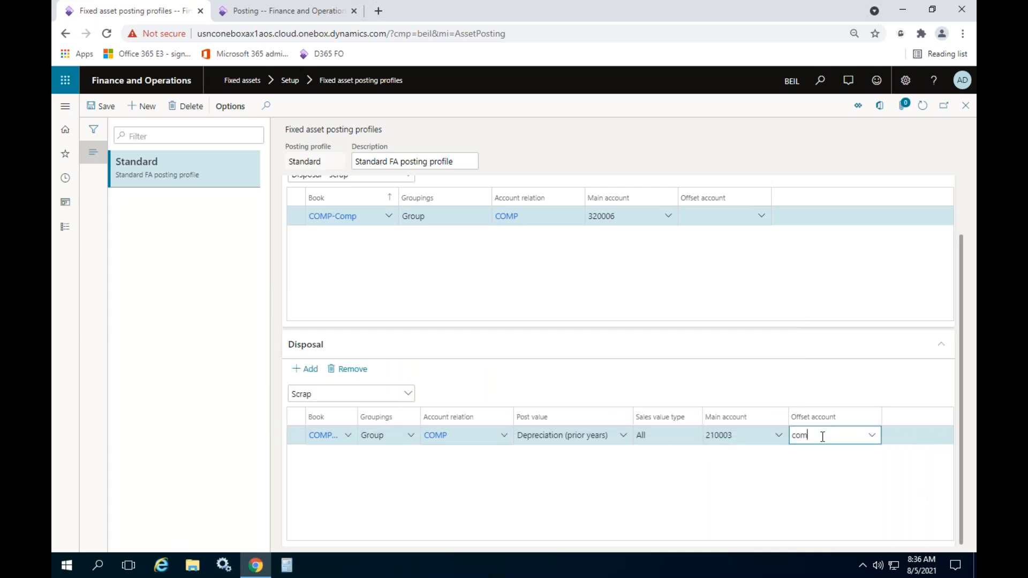
pyautogui.click(559, 329)
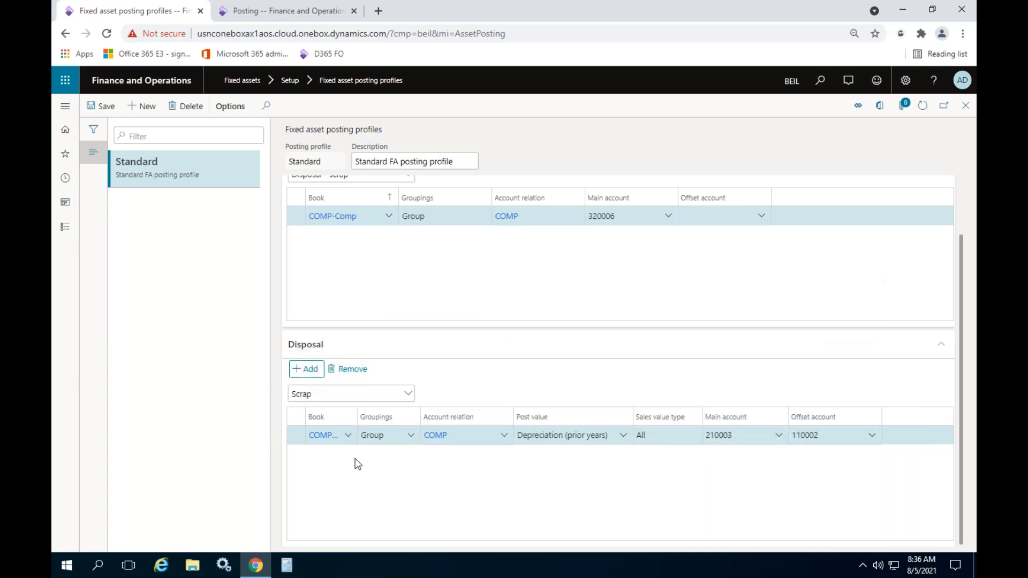
# - Add a second Scrap disposal line for book COMP-Comp with groupings Group and account relation COMP
pyautogui.click(320, 376)
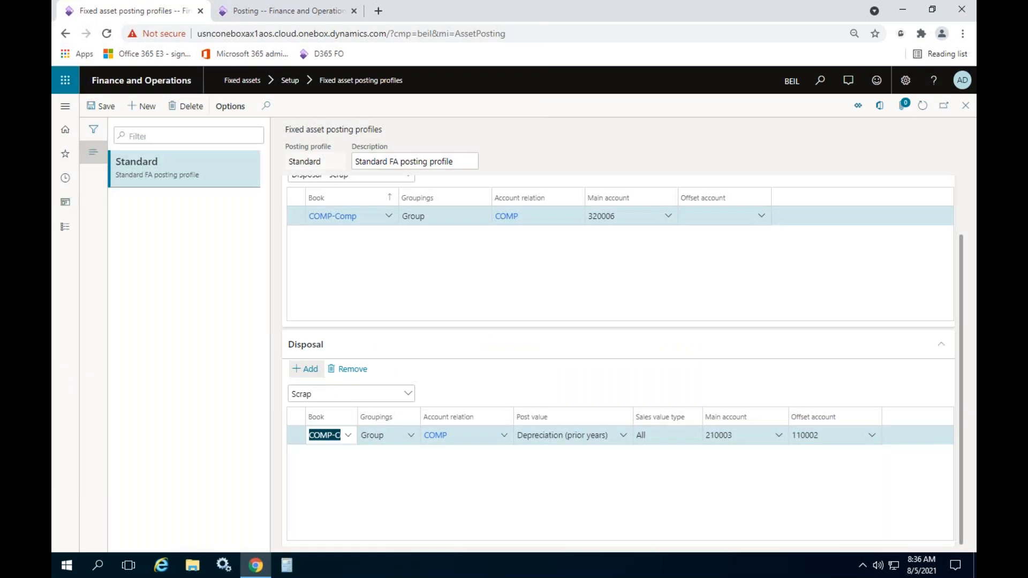
pyautogui.click(349, 435)
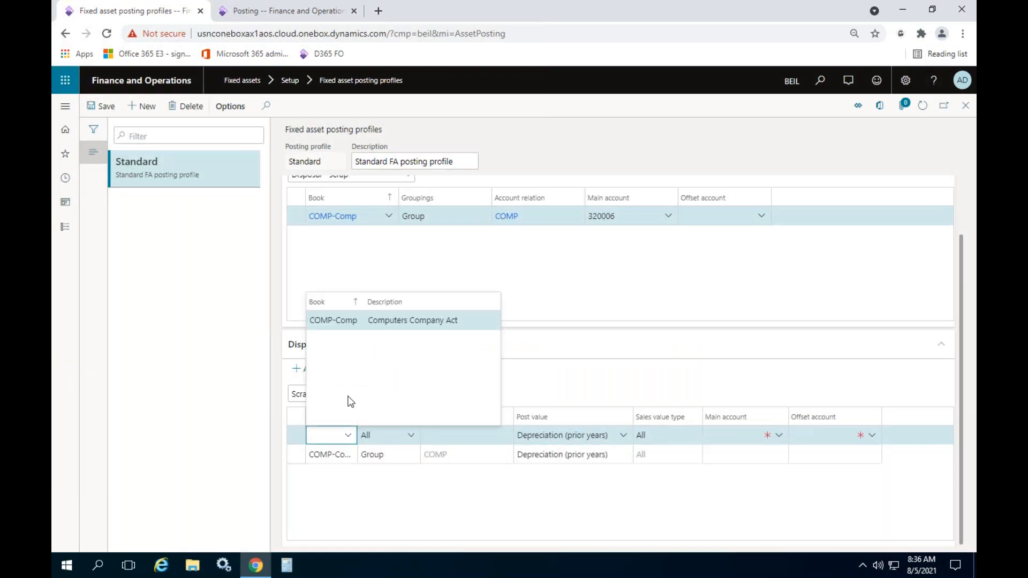
pyautogui.click(365, 321)
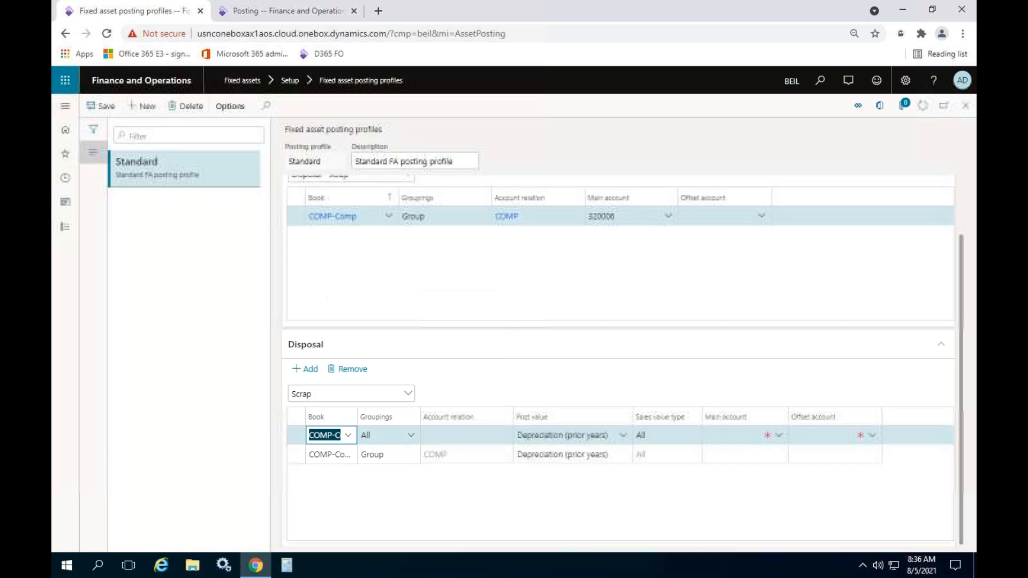
pyautogui.click(411, 435)
pyautogui.click(382, 394)
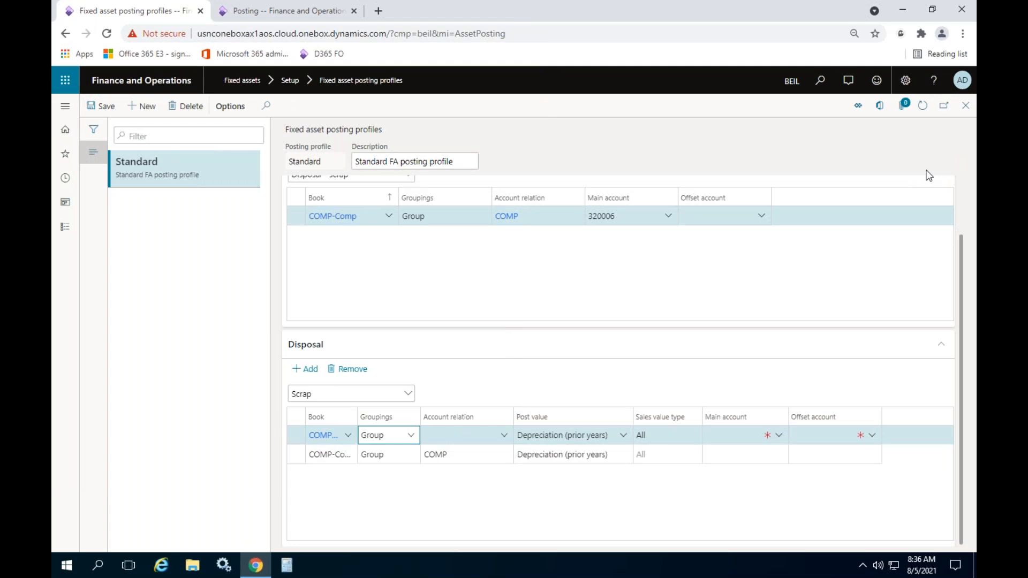
pyautogui.click(503, 434)
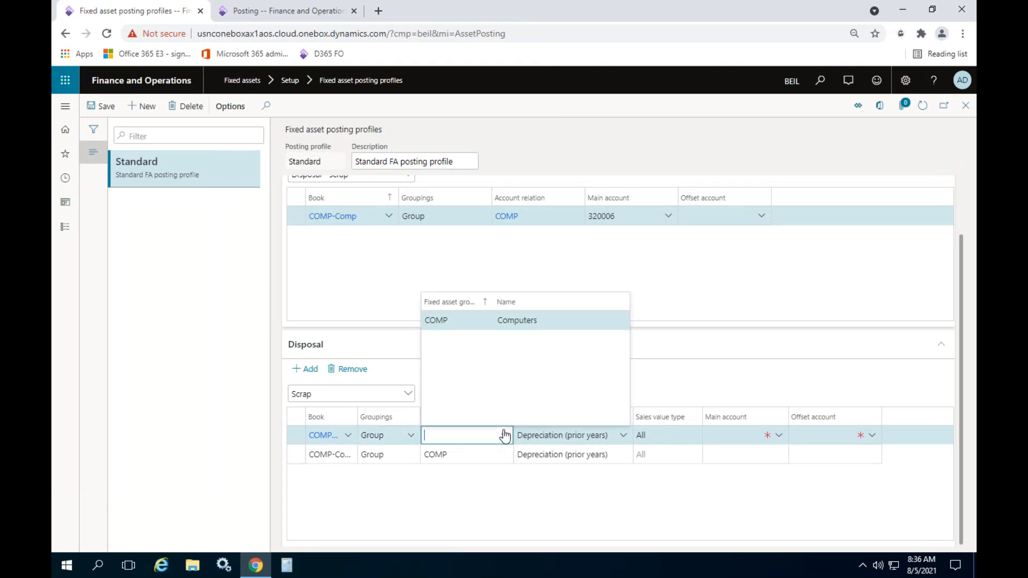
pyautogui.click(493, 321)
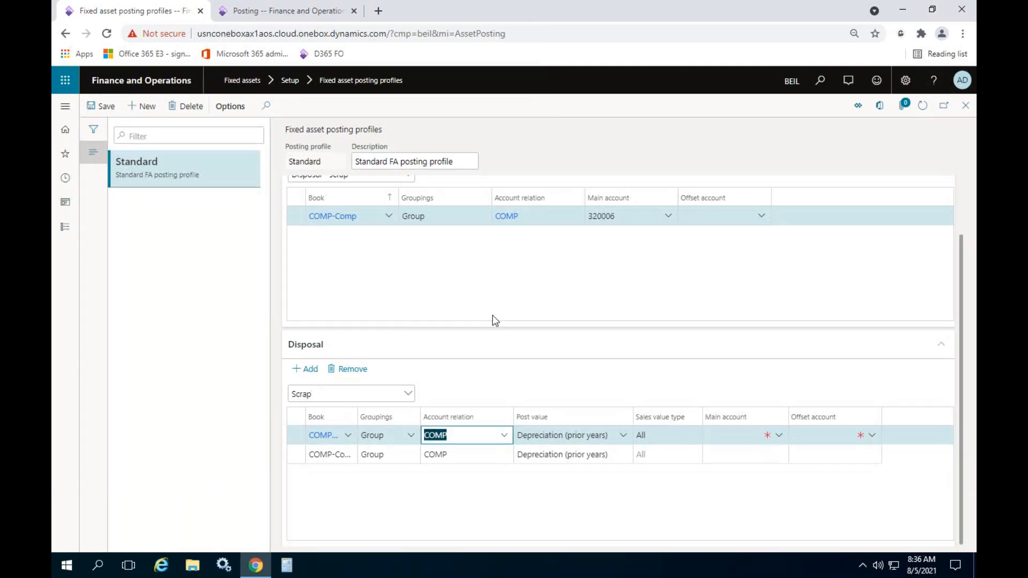
# - Set the new Scrap line's post value to Depreciation (this year), with main account 210003 and offset account 110002
pyautogui.click(622, 435)
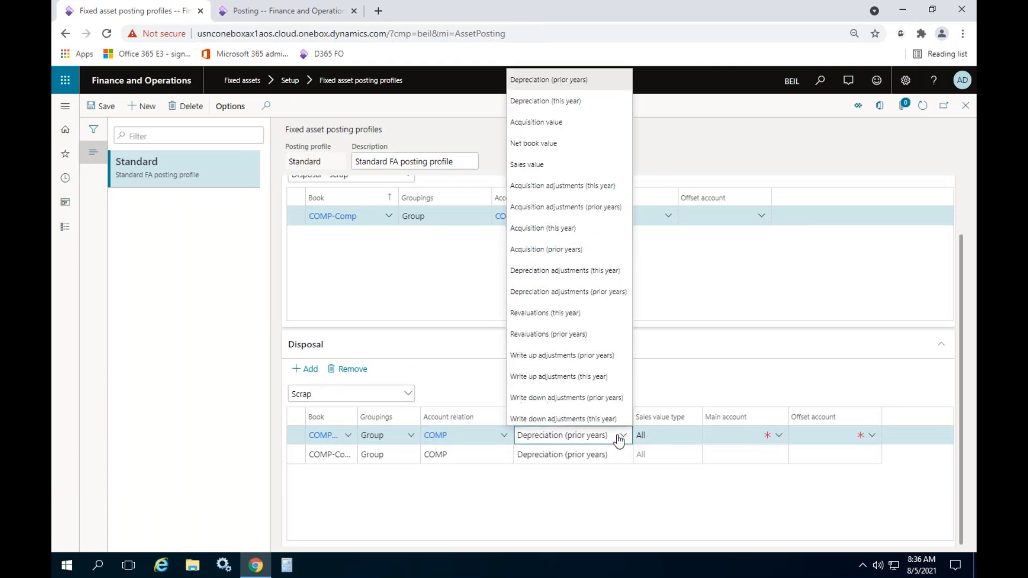
pyautogui.click(581, 99)
pyautogui.click(749, 435)
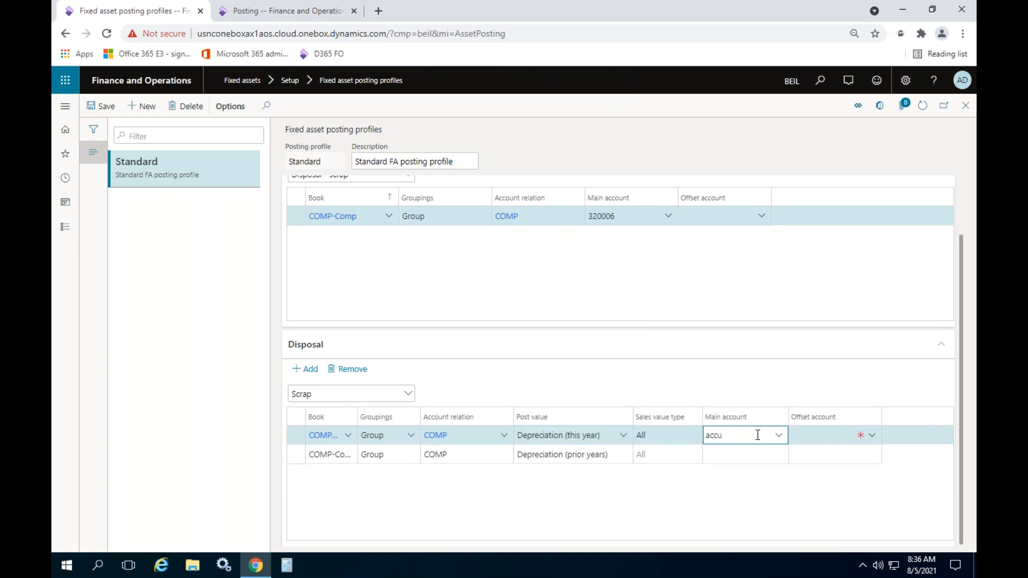
pyautogui.press('Tab')
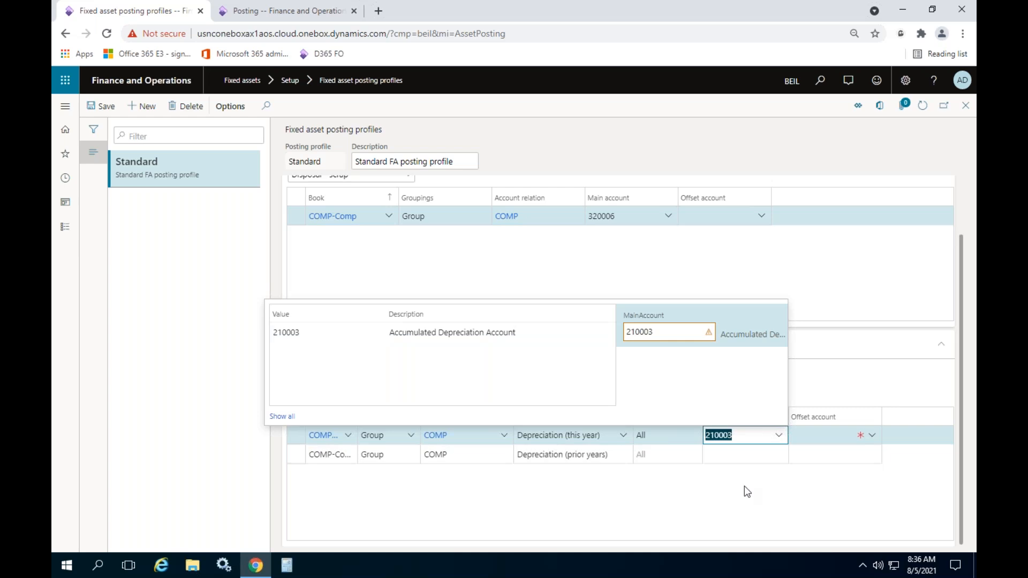
pyautogui.click(830, 435)
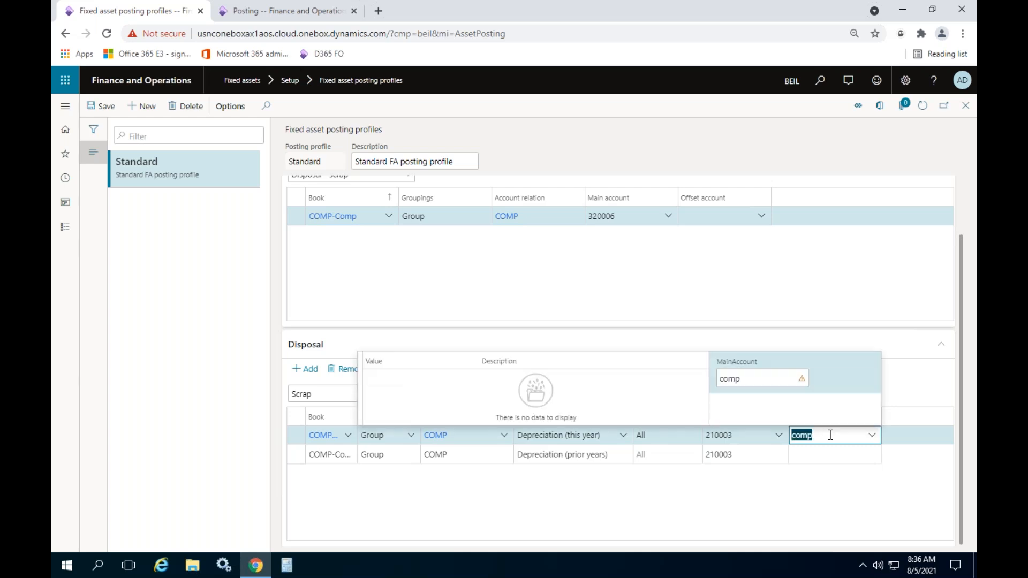
pyautogui.press('Tab')
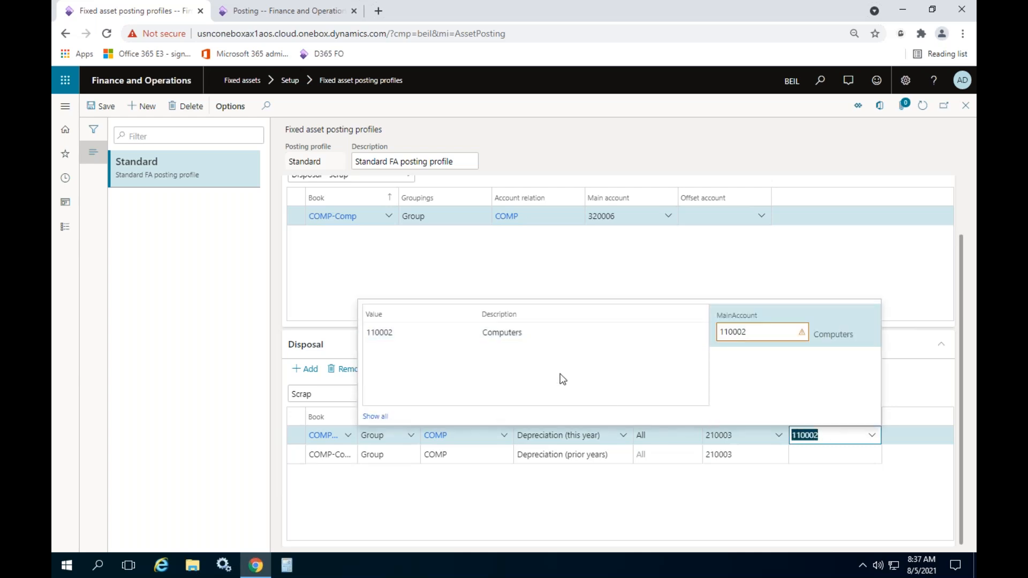
pyautogui.click(660, 506)
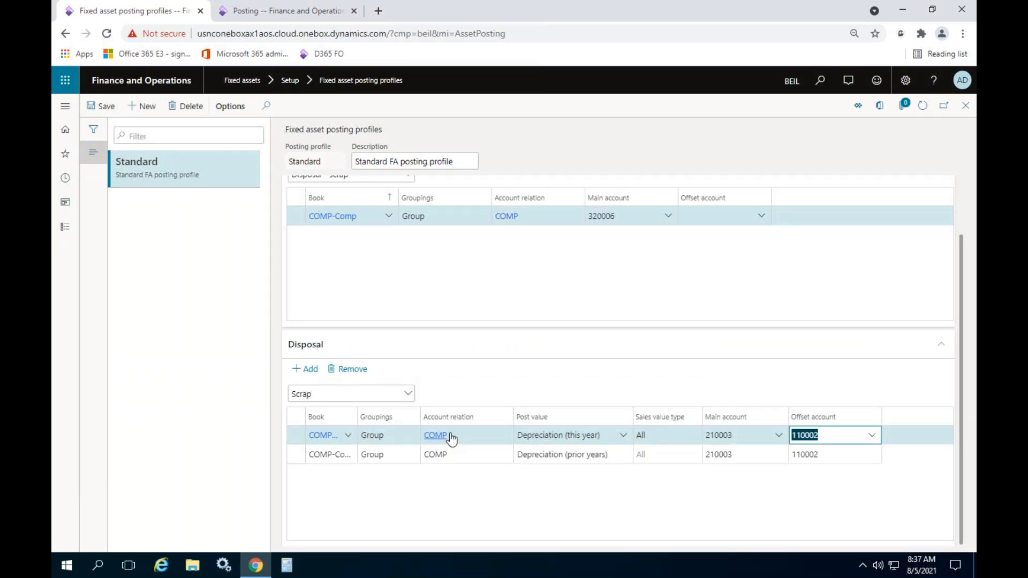
# - Add a third Scrap disposal line for book COMP-Comp with groupings Group and account relation COMP
pyautogui.click(320, 373)
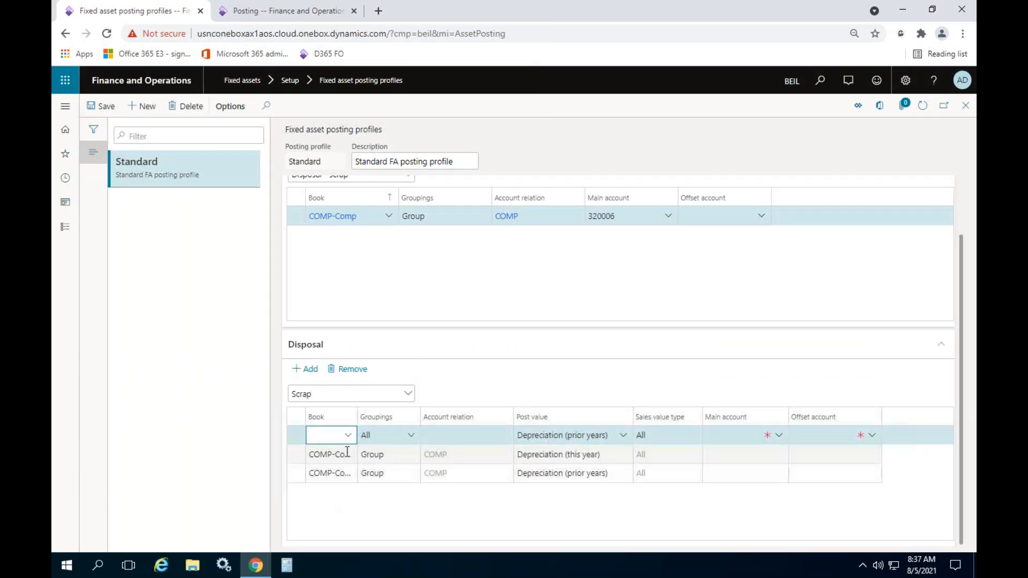
pyautogui.click(348, 436)
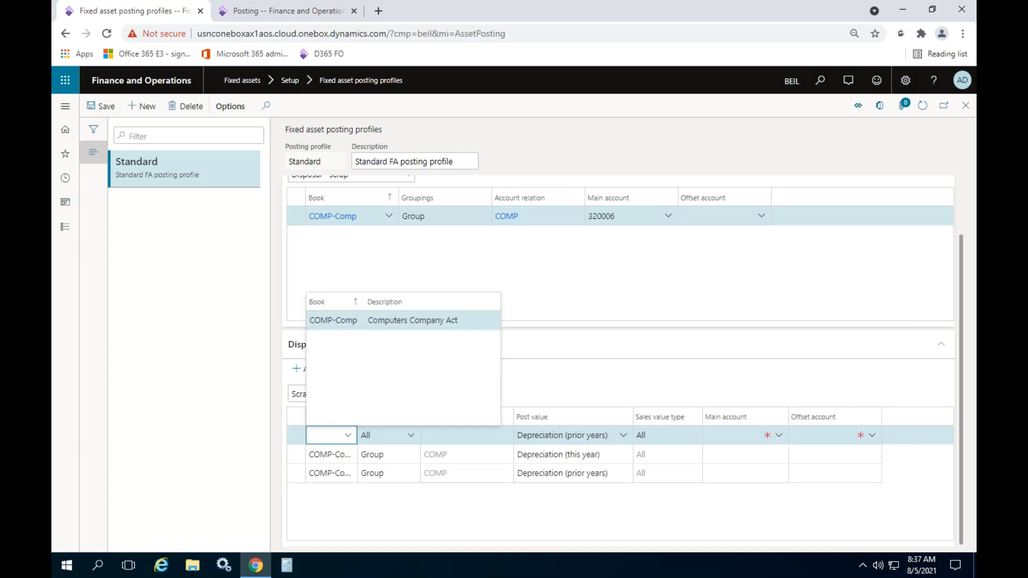
pyautogui.click(333, 320)
pyautogui.click(411, 435)
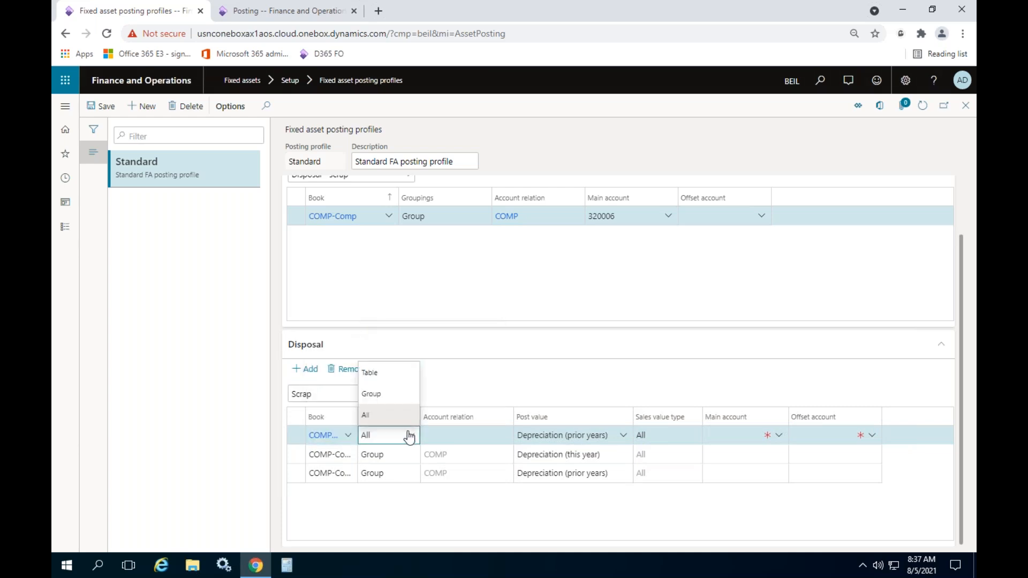
pyautogui.click(406, 393)
pyautogui.click(503, 435)
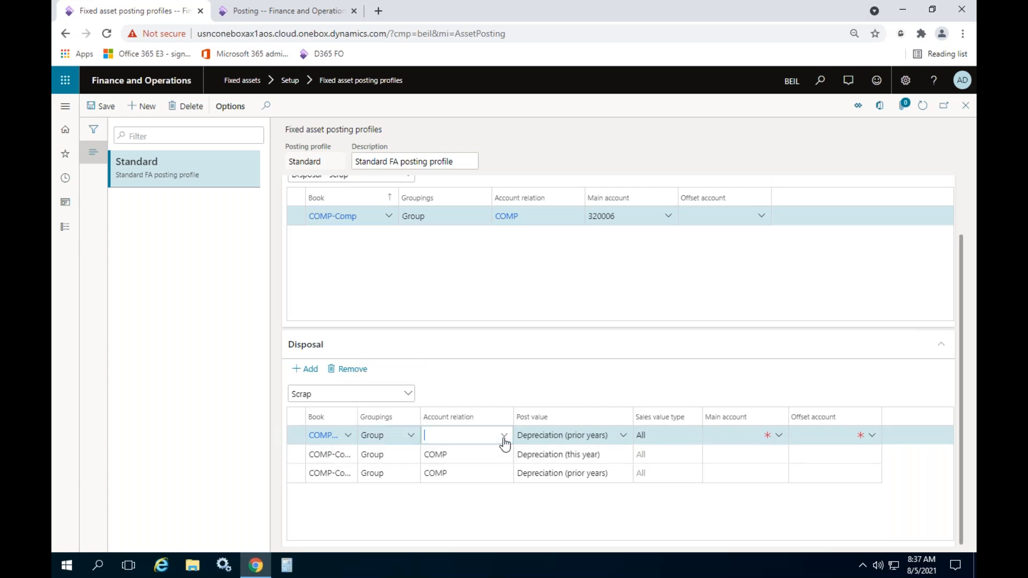
pyautogui.click(490, 324)
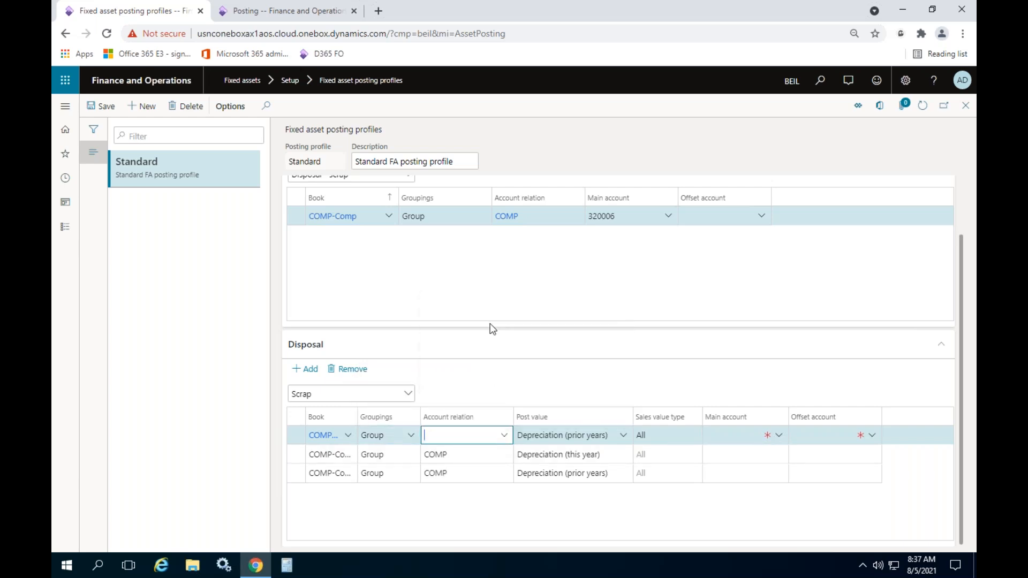
# - Set the third Scrap line's post value to Net book value, with main account 110002 and offset account 320006
pyautogui.click(621, 436)
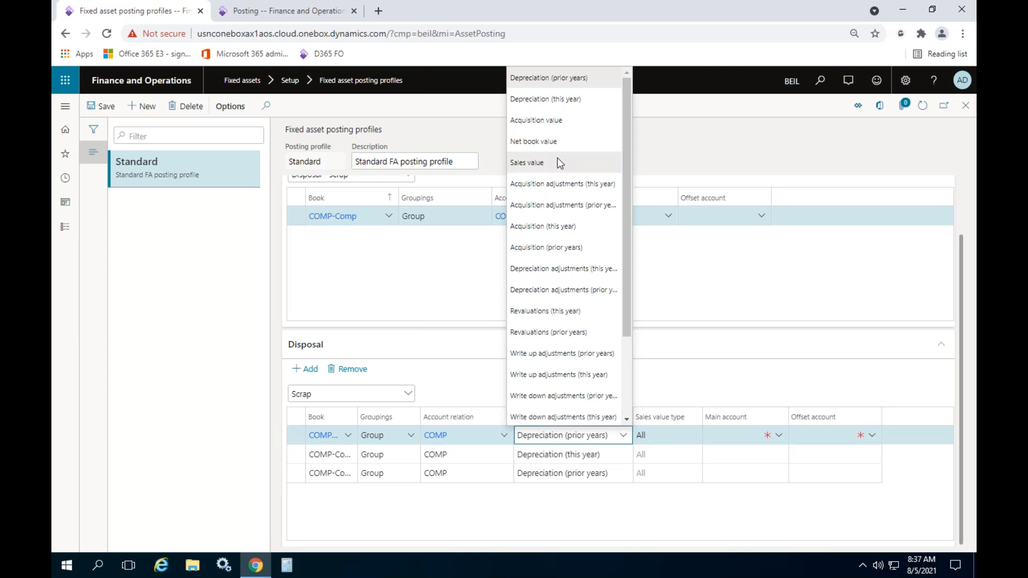
pyautogui.click(562, 143)
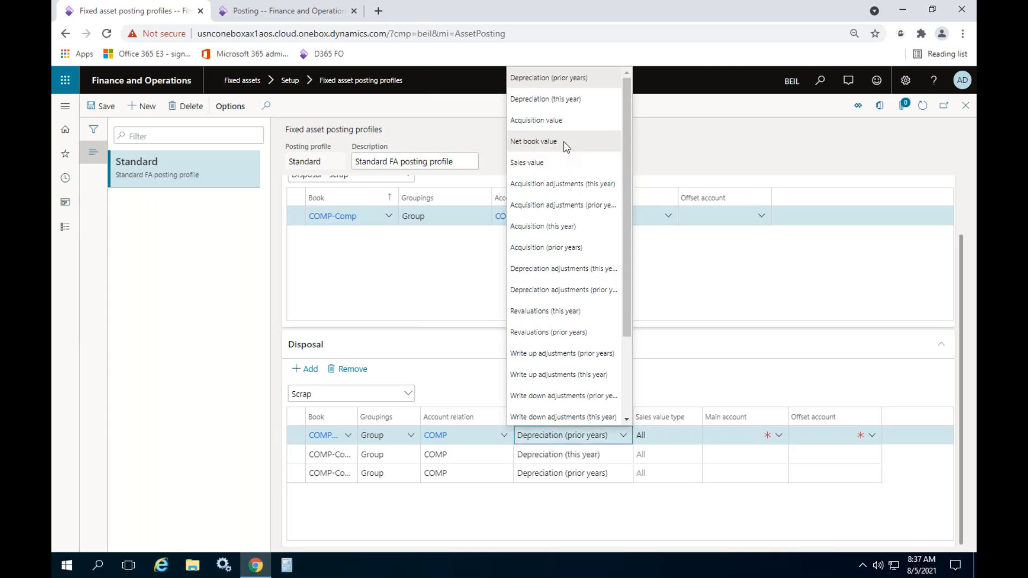
pyautogui.click(765, 435)
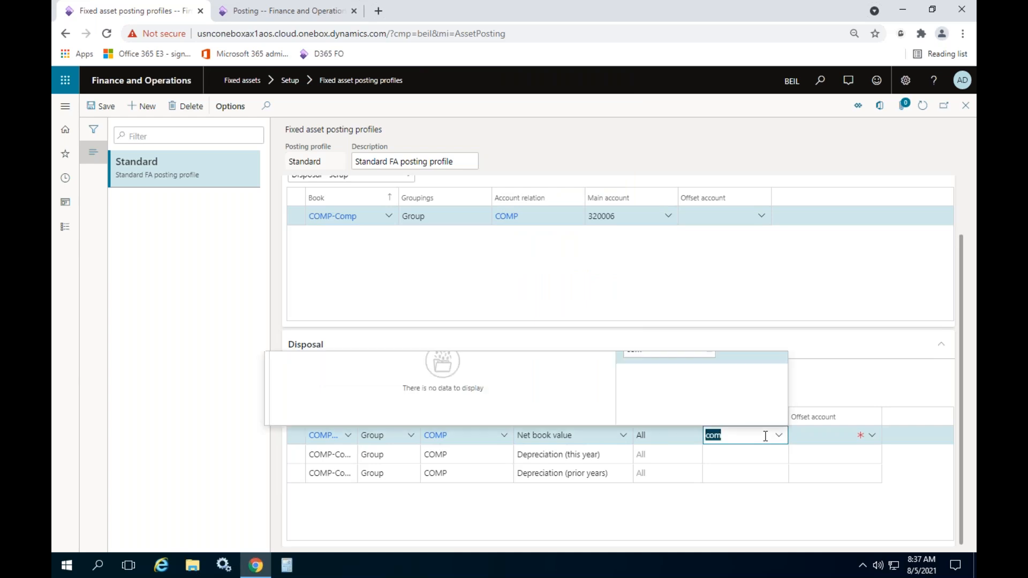
pyautogui.click(462, 332)
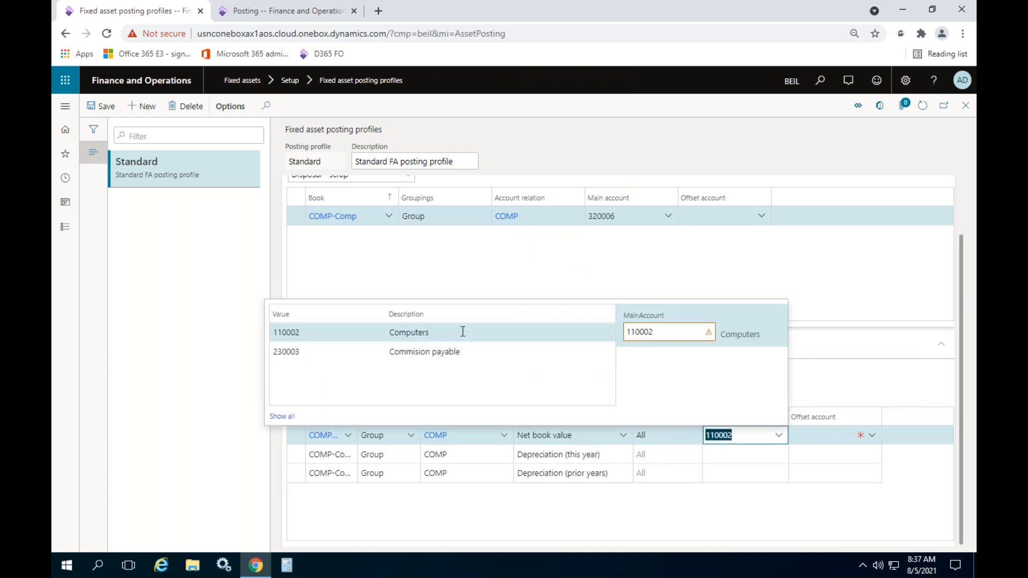
pyautogui.click(803, 434)
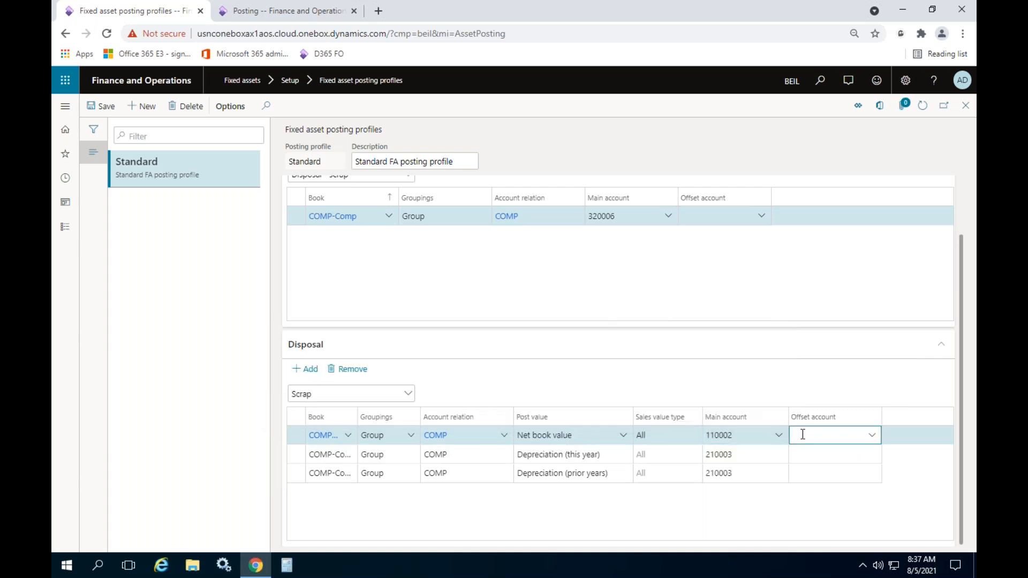
pyautogui.click(620, 211)
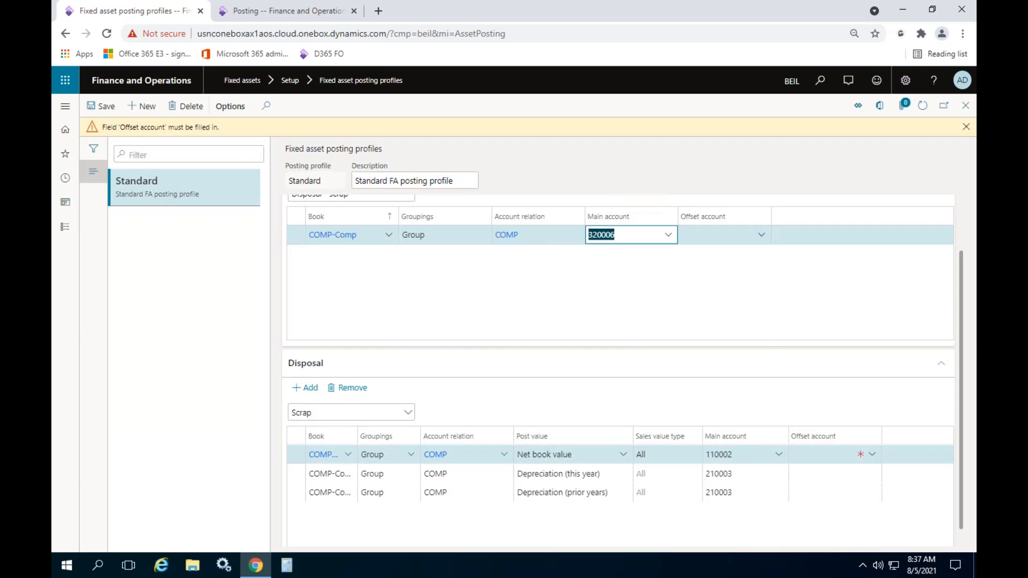
pyautogui.click(823, 454)
pyautogui.write('320006')
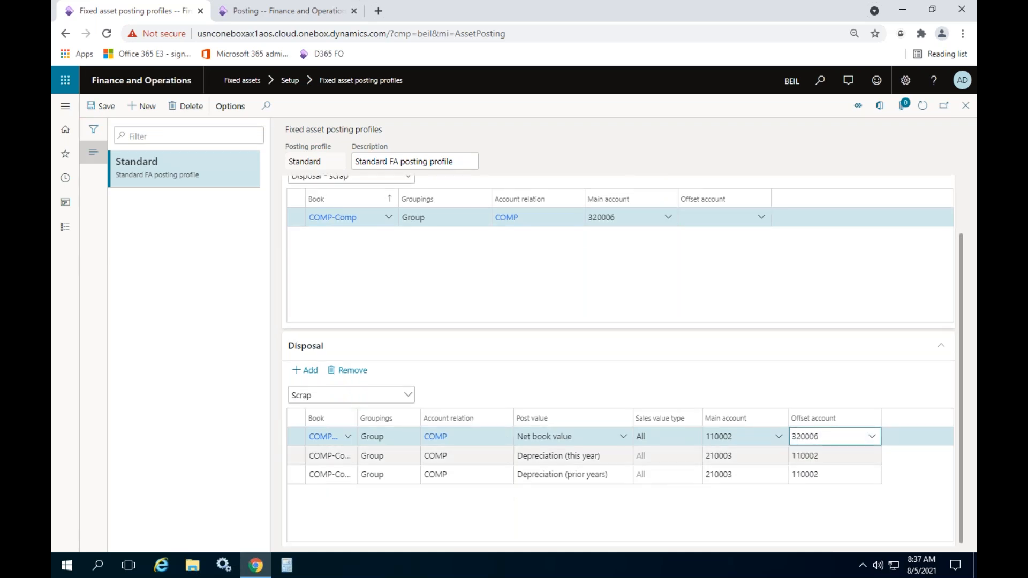
# - Review the Sale lines in the Disposal section and close the fixed asset posting profiles
pyautogui.click(374, 397)
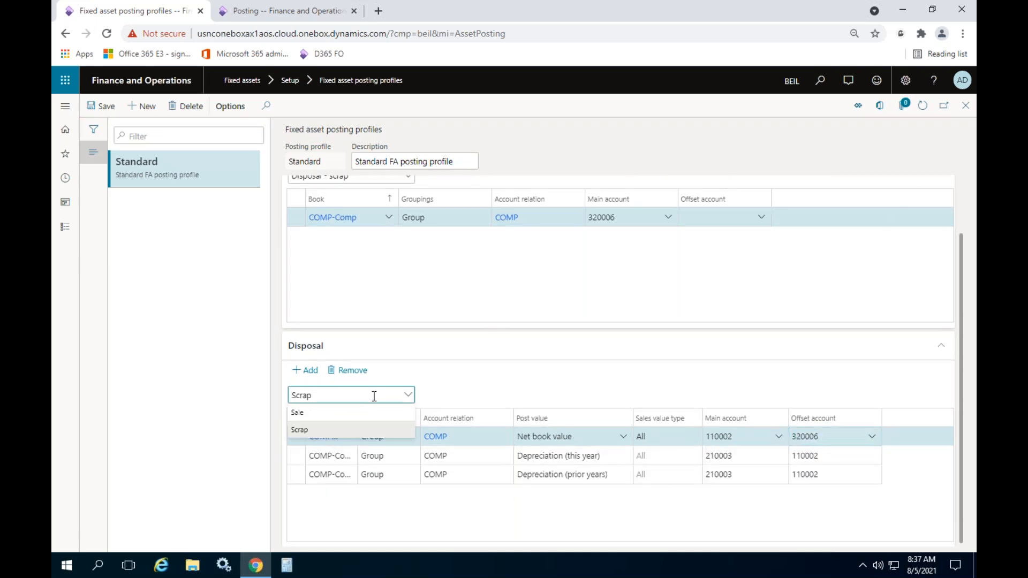
pyautogui.click(329, 413)
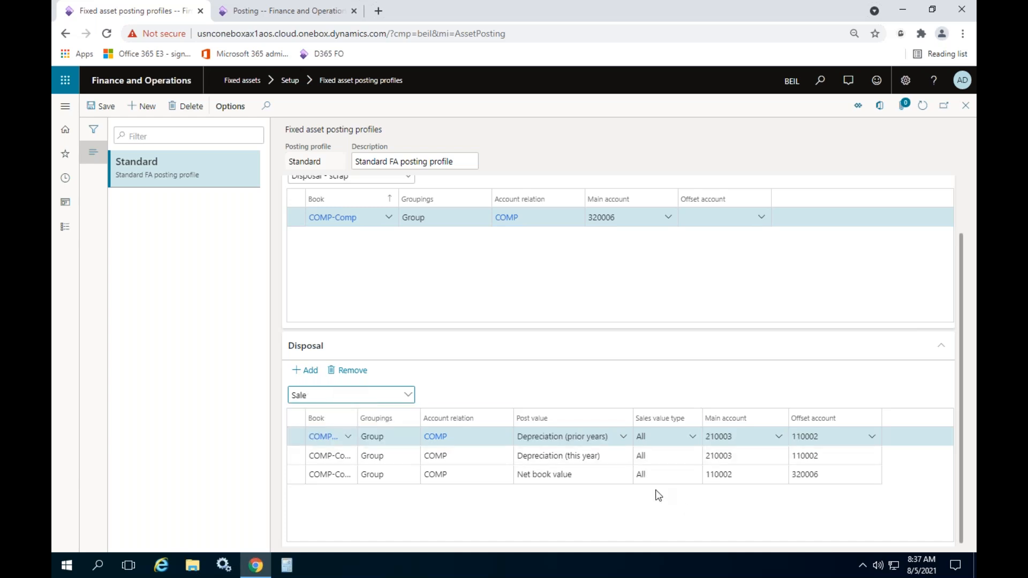
pyautogui.click(966, 105)
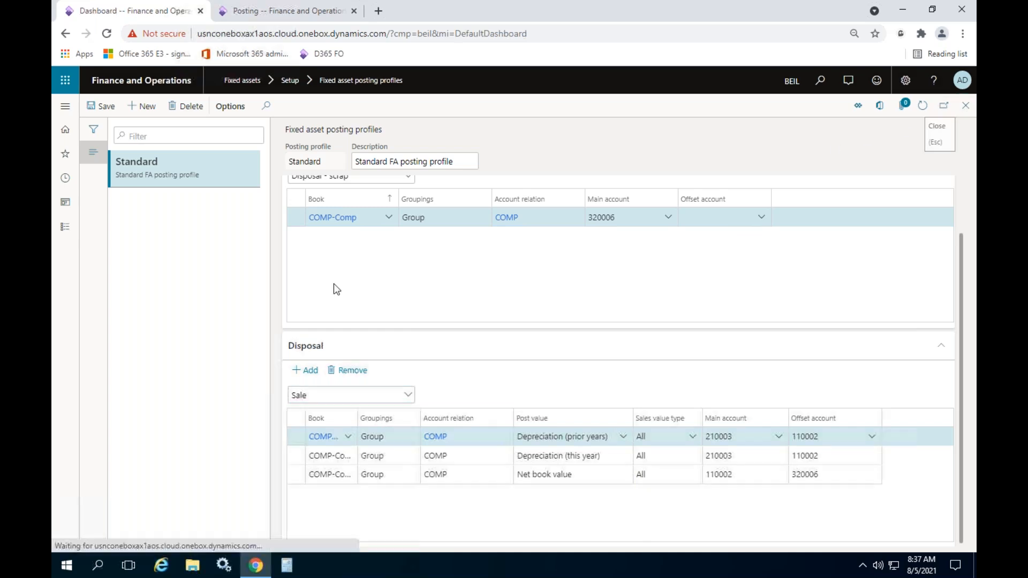
# - Create and save a new fixed asset named HP Laptop in fixed asset group COMP
pyautogui.click(65, 226)
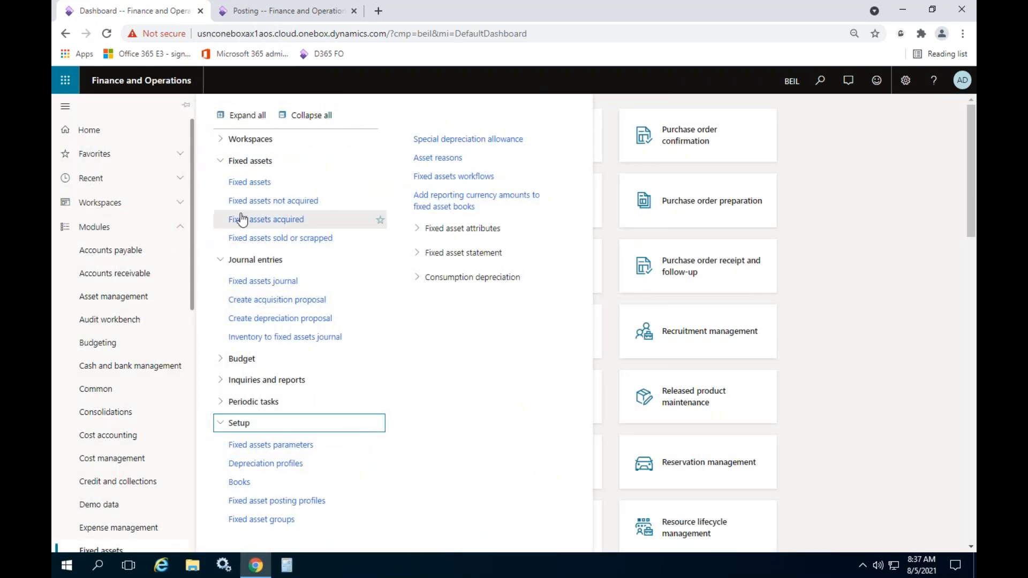
pyautogui.click(284, 182)
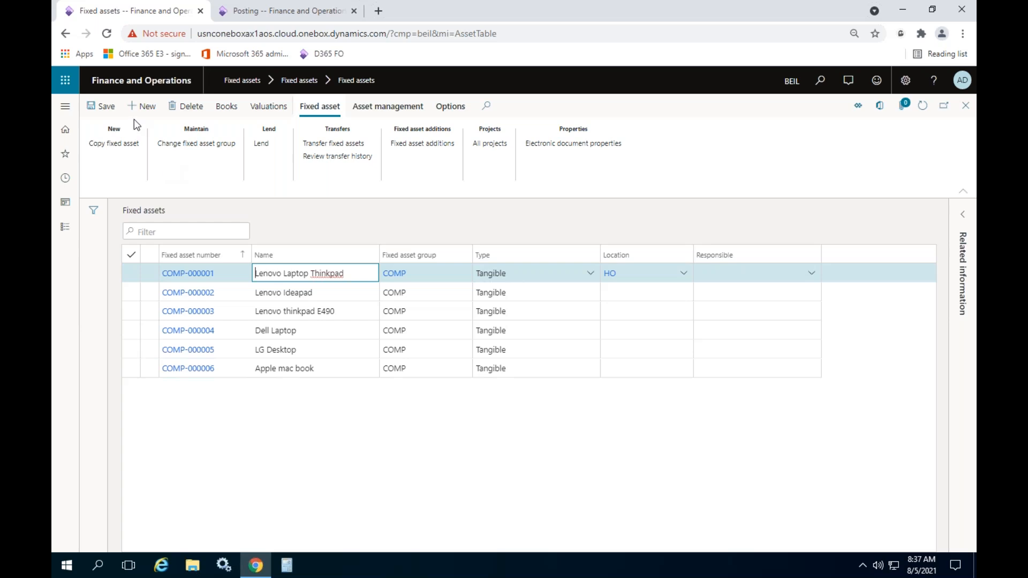
pyautogui.click(145, 108)
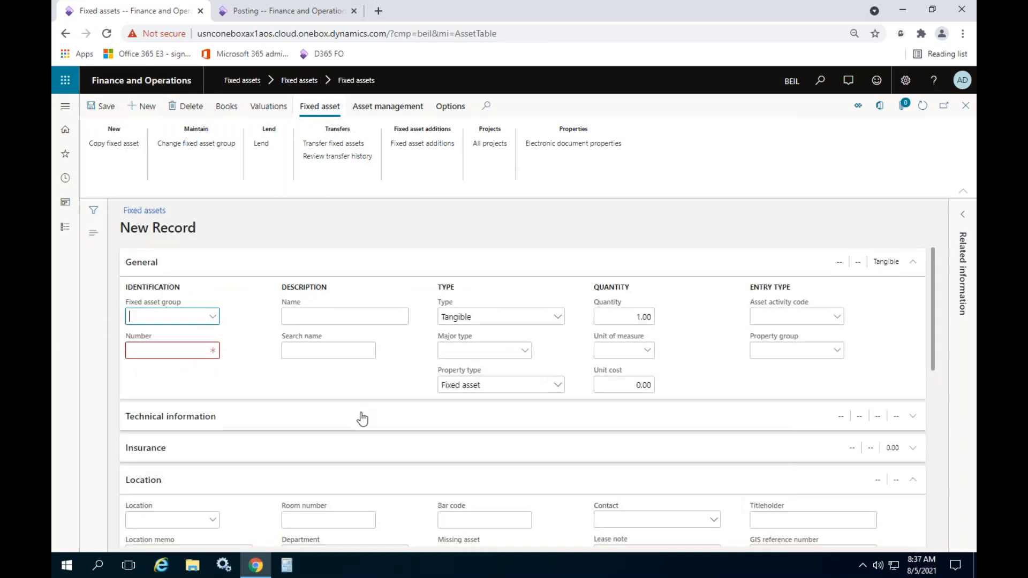
pyautogui.click(215, 318)
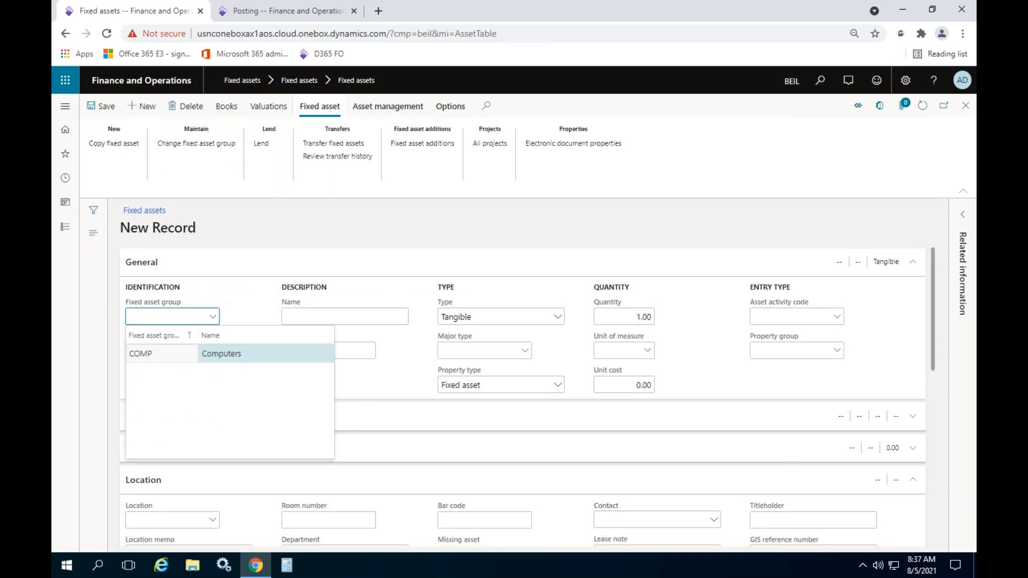
pyautogui.click(195, 355)
pyautogui.click(360, 316)
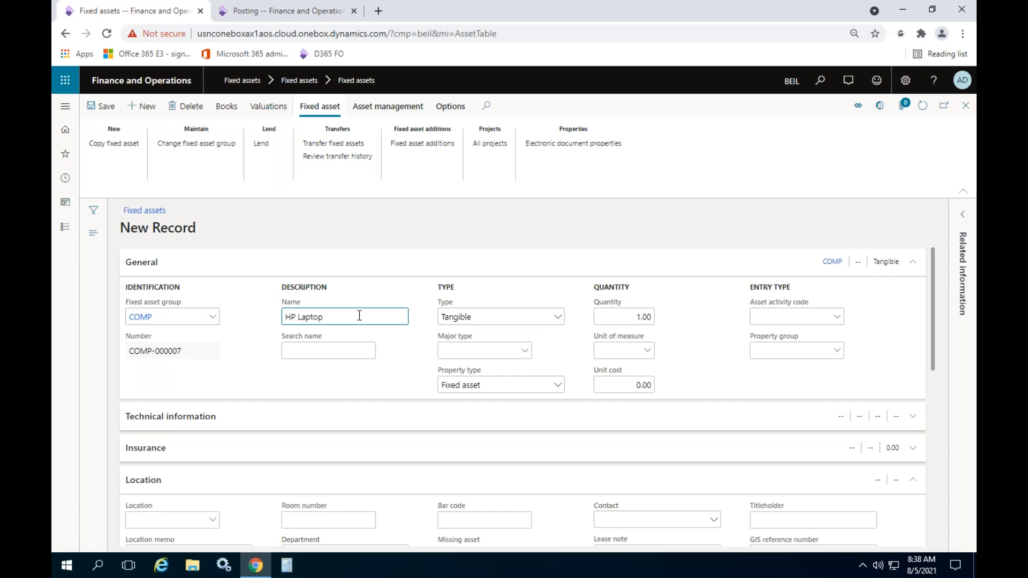
pyautogui.click(101, 106)
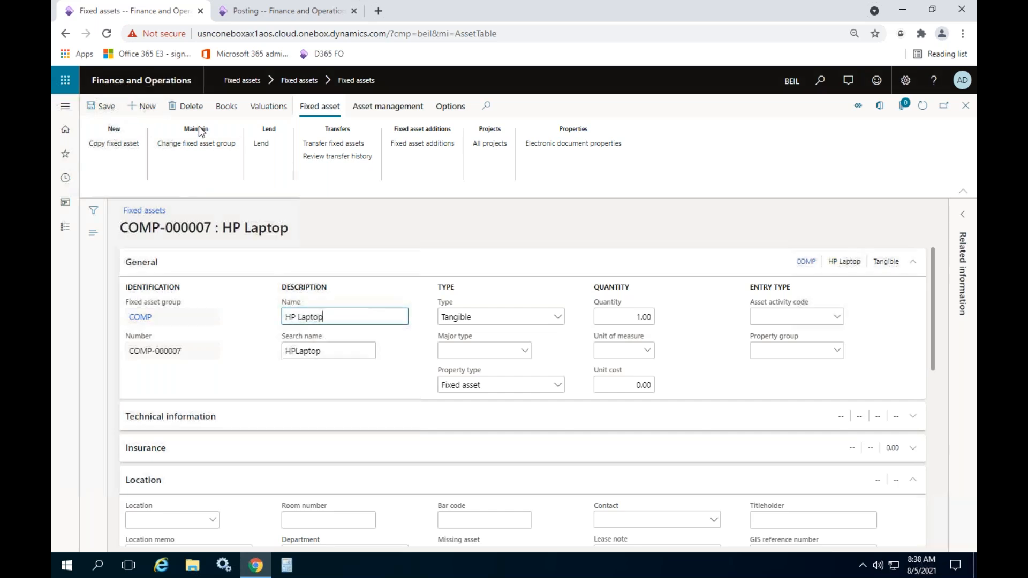
# - Open the Fixed assets journal from the Fixed assets module
pyautogui.click(65, 226)
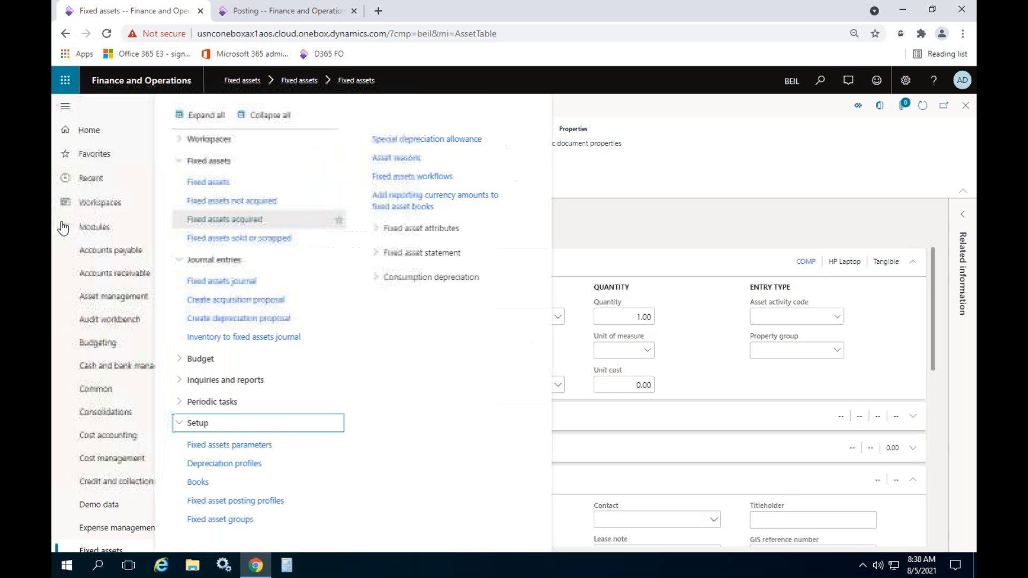
pyautogui.click(273, 284)
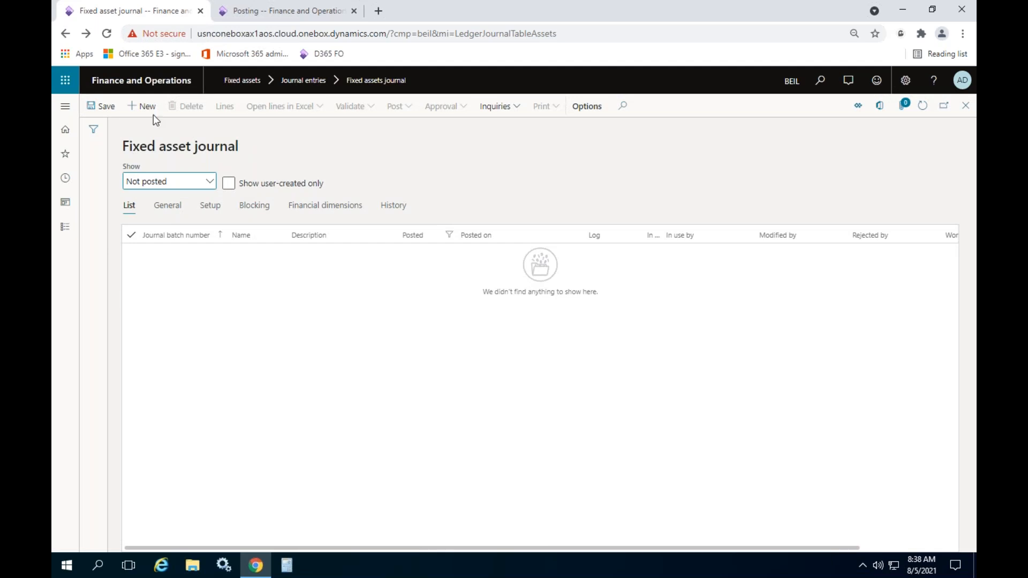
# - Create a fixed asset journal with the name FA-Aquisit and open its lines
pyautogui.click(146, 107)
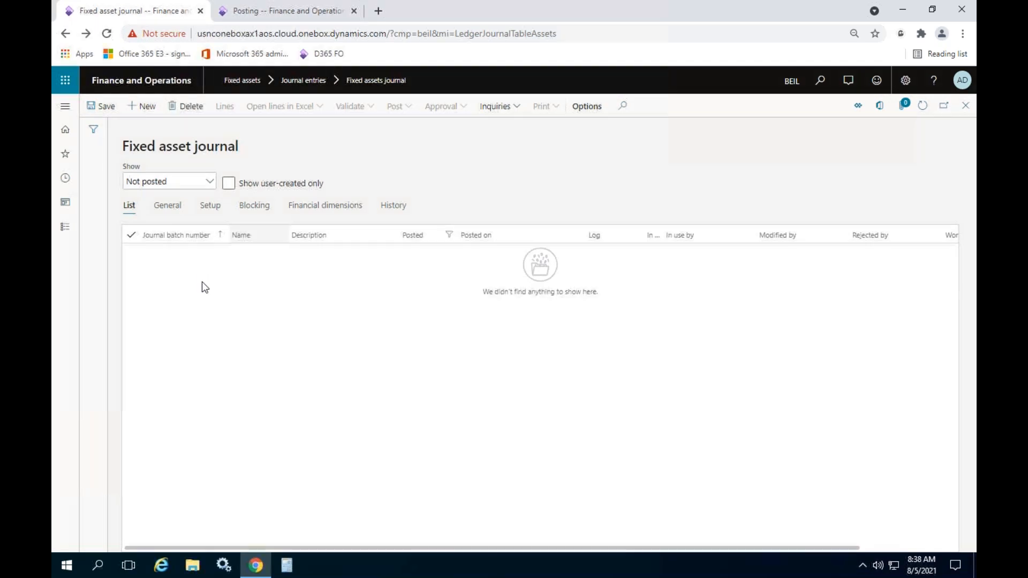
pyautogui.click(288, 257)
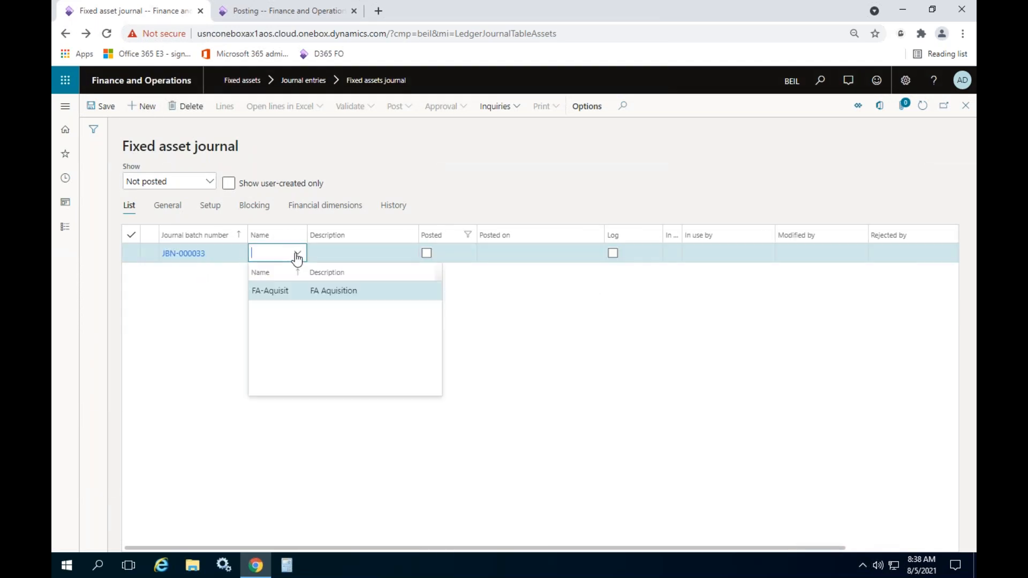
pyautogui.click(285, 290)
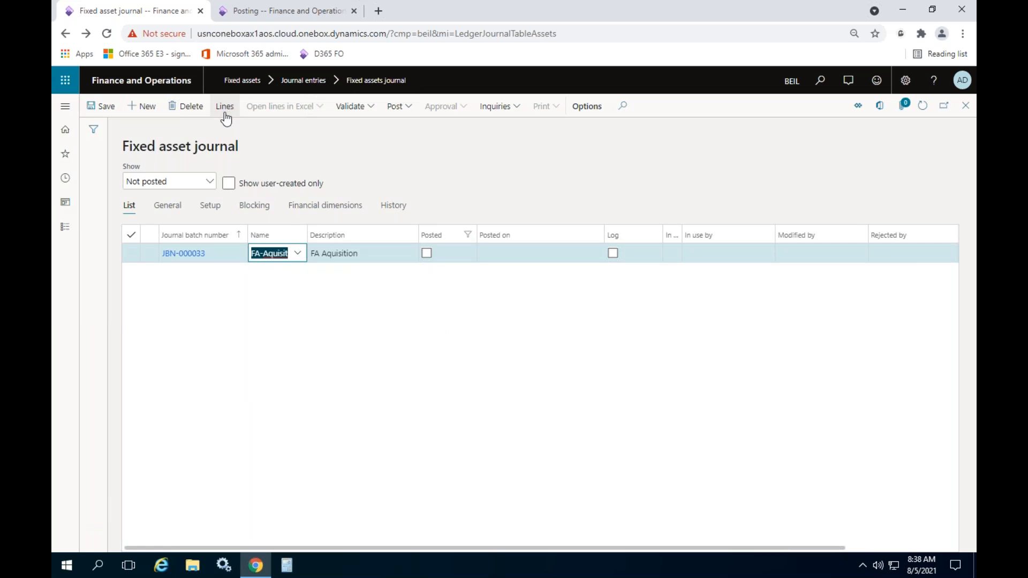
pyautogui.click(224, 110)
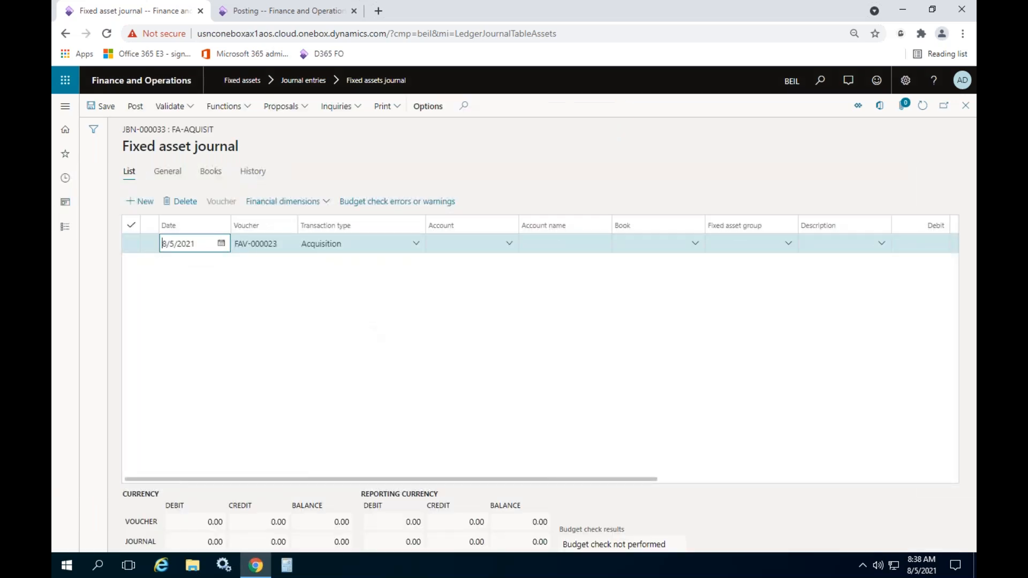
# - Date the acquisition line 4/1/2021 and select the HP Laptop, COMP-000007, as its account
pyautogui.click(221, 245)
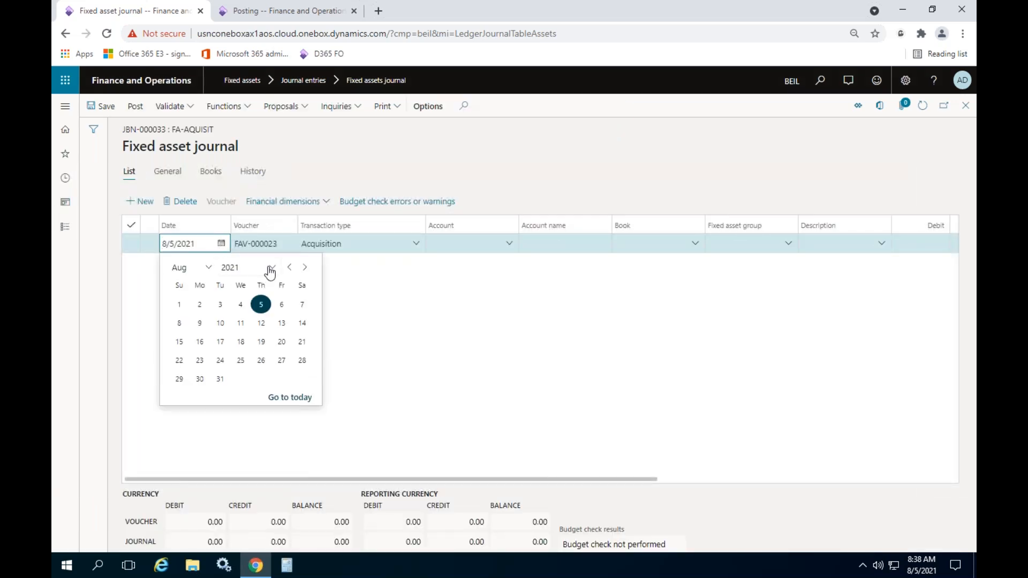
pyautogui.click(289, 267)
pyautogui.doubleClick(289, 268)
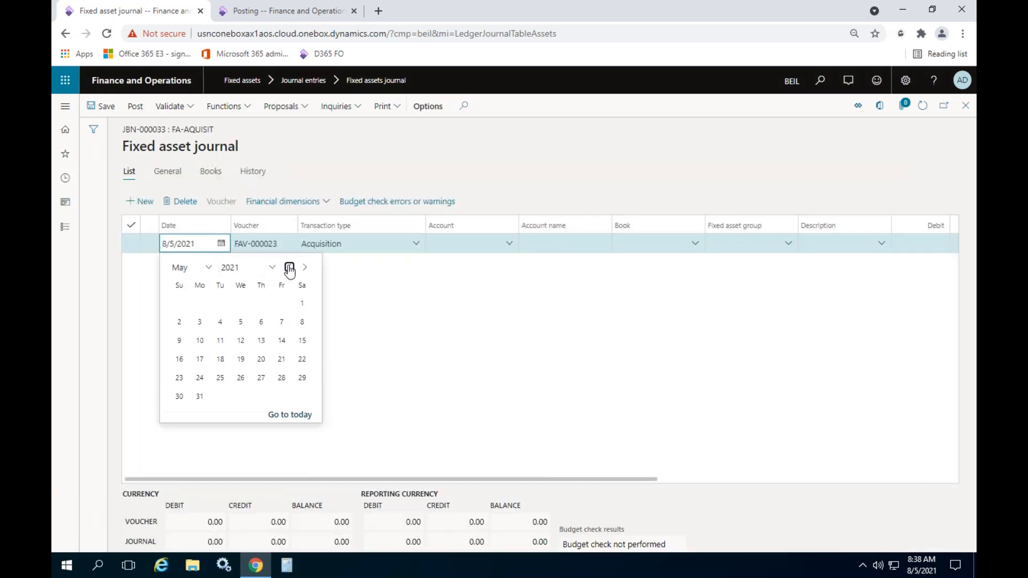
pyautogui.click(289, 268)
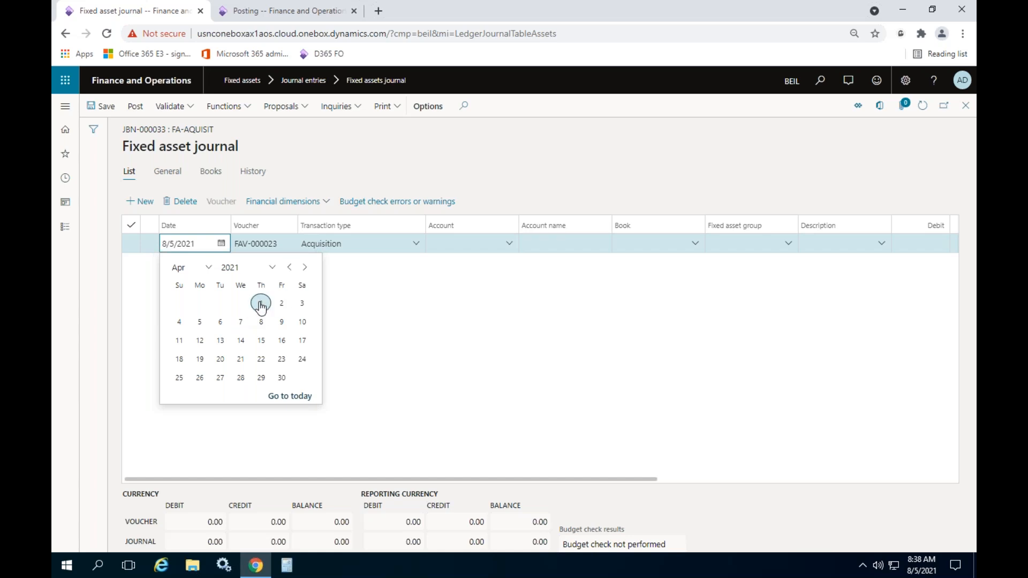
pyautogui.click(261, 304)
pyautogui.click(461, 250)
pyautogui.click(508, 252)
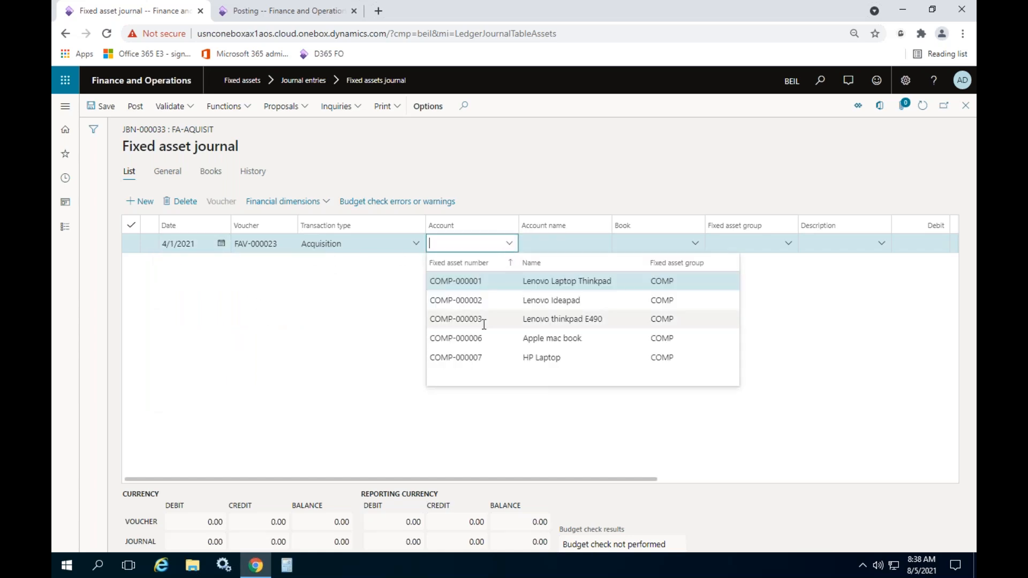
pyautogui.click(466, 357)
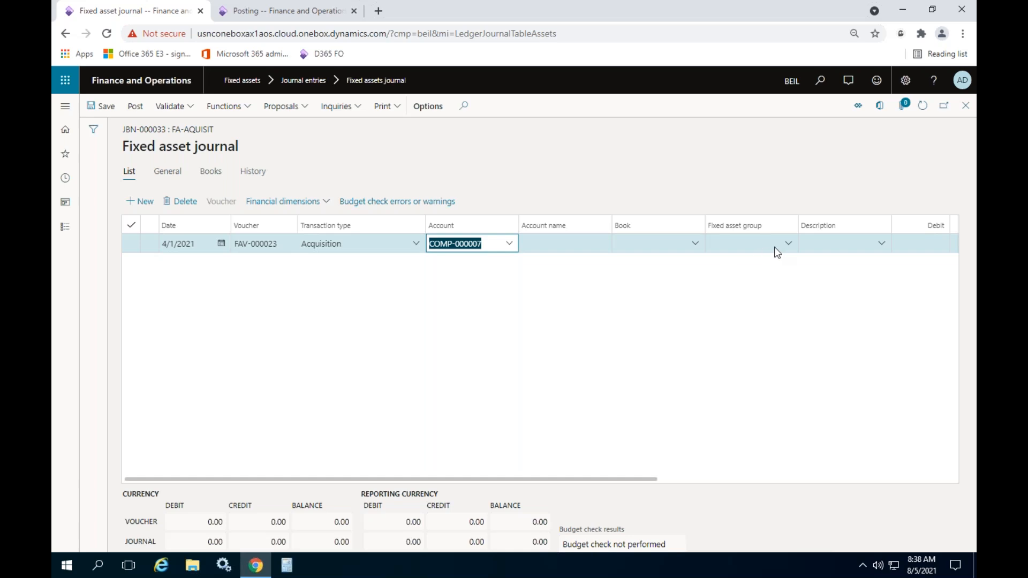
# - Enter a debit of 50,000.00 on the HP Laptop acquisition line
pyautogui.click(913, 244)
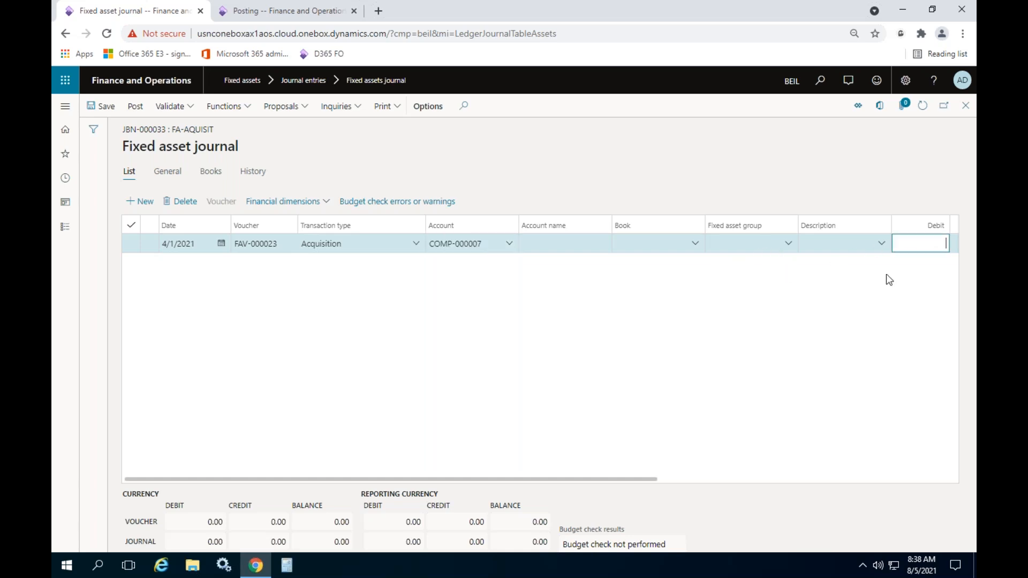
pyautogui.write('10')
pyautogui.press('BackSpace')
pyautogui.press('BackSpace')
pyautogui.press('BackSpace')
pyautogui.write('5000')
pyautogui.press('Tab')
pyautogui.press('Tab')
# - Look up the cash account and set the line's offset account to 120002, Cash in hand
pyautogui.moveTo(656, 479); pyautogui.dragTo(857, 472)
pyautogui.click(907, 271)
pyautogui.moveTo(642, 480); pyautogui.dragTo(957, 477)
pyautogui.click(886, 236)
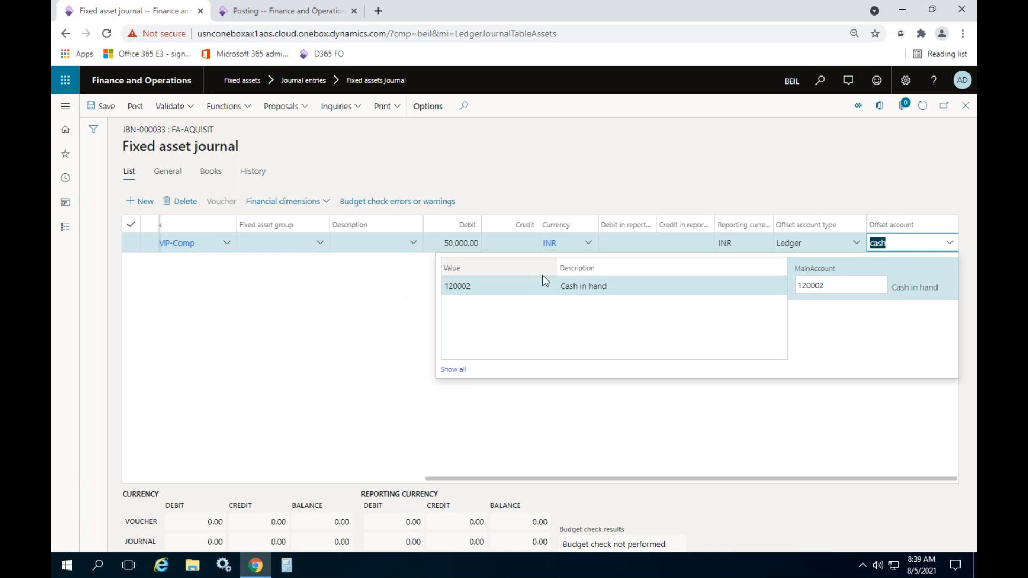
pyautogui.click(281, 337)
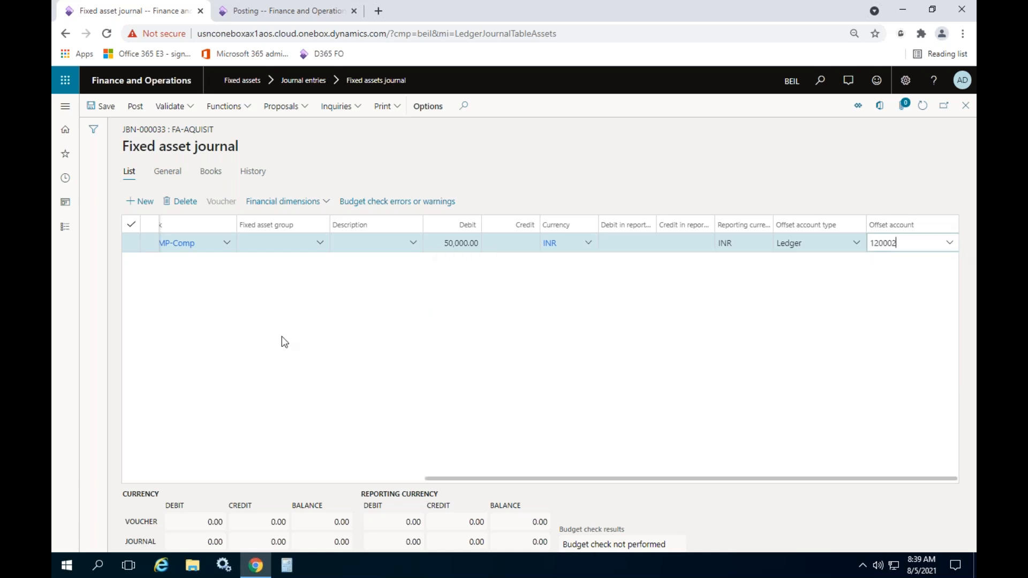
# - Save and post the HP Laptop acquisition journal
pyautogui.click(107, 107)
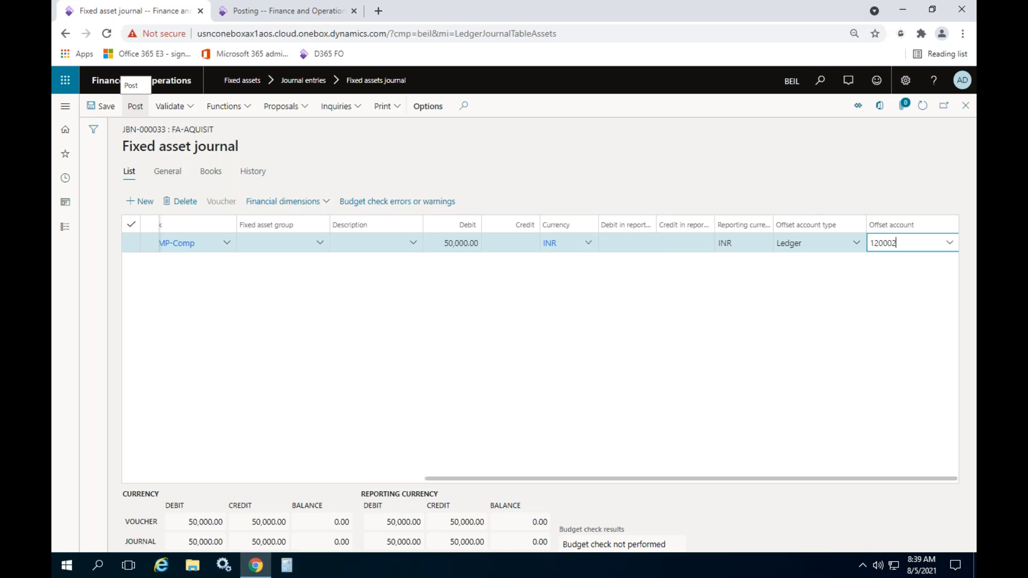
pyautogui.click(135, 107)
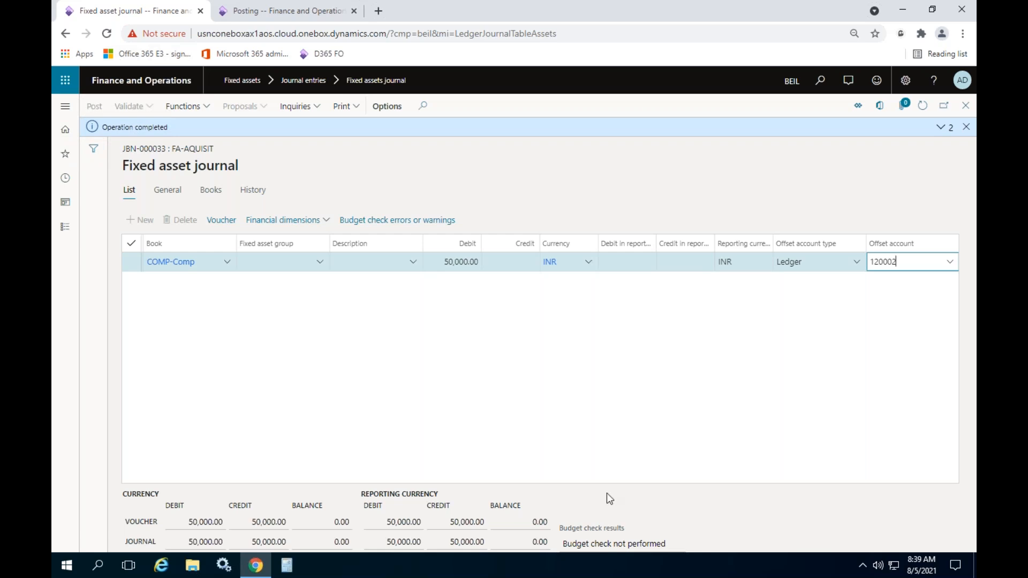
pyautogui.click(966, 127)
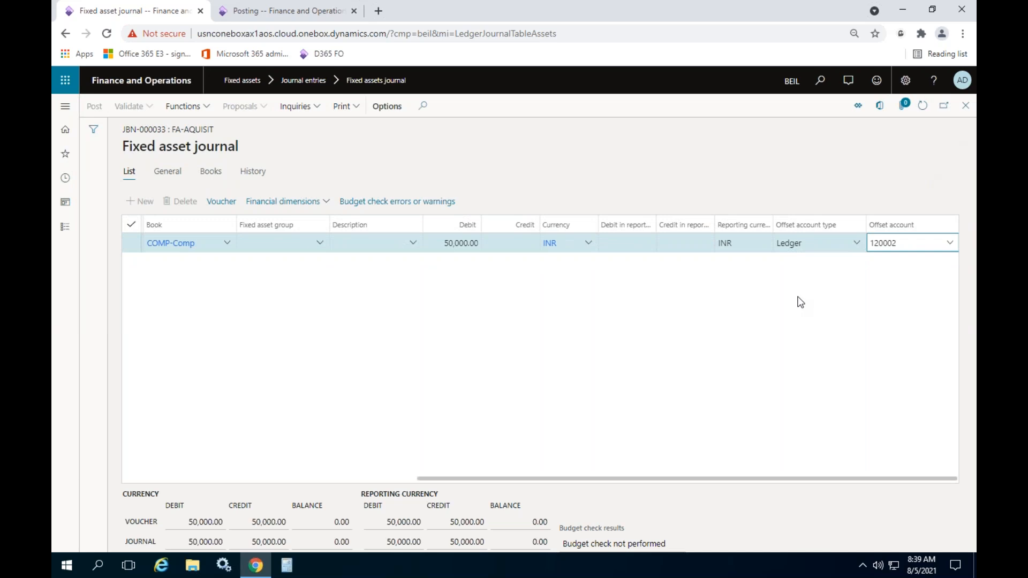
pyautogui.click(641, 296)
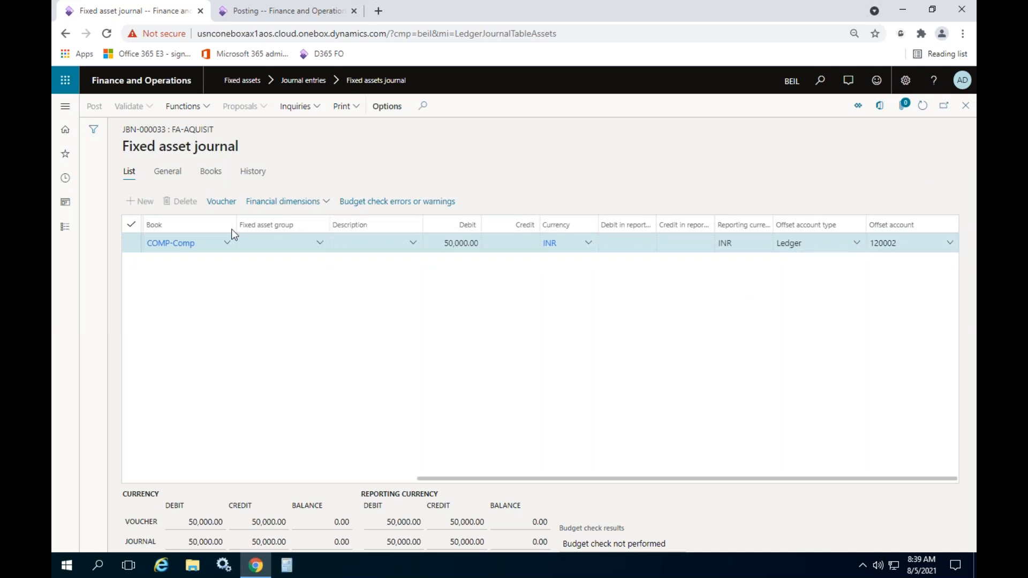
# - Open the fixed assets list and check the acquisition date, price and status in the HP Laptop's book
pyautogui.click(65, 227)
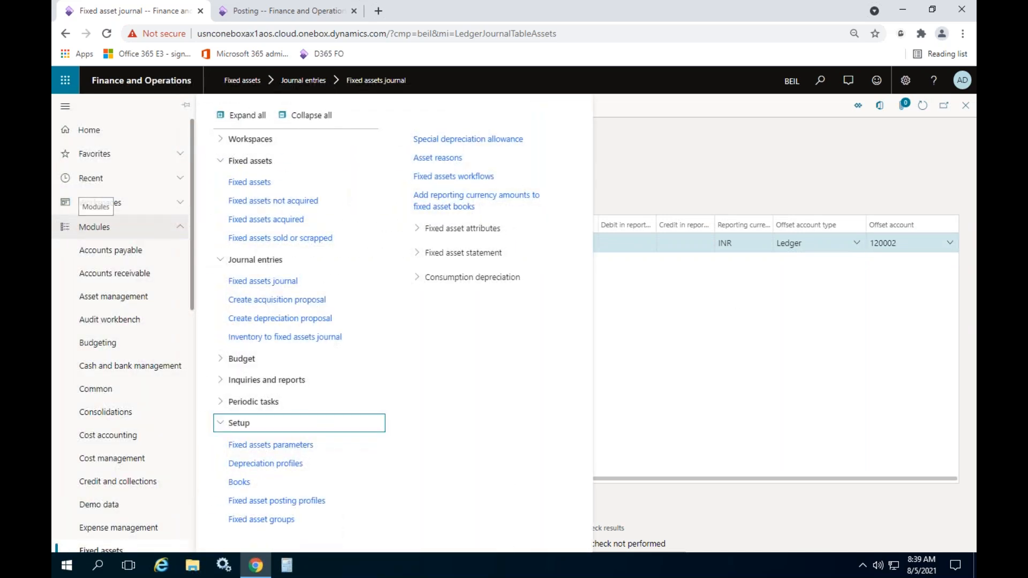
pyautogui.click(241, 186)
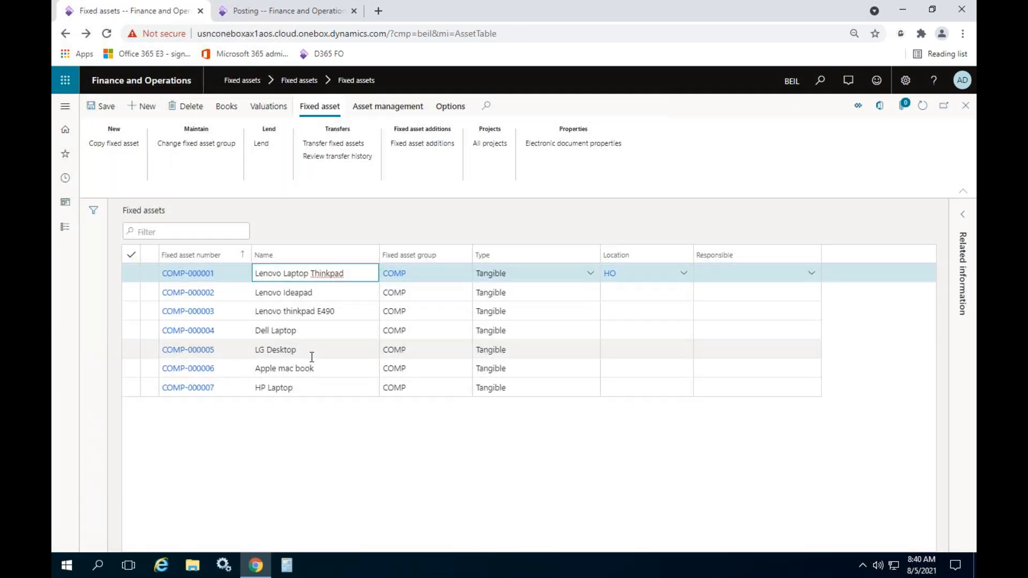
pyautogui.click(300, 390)
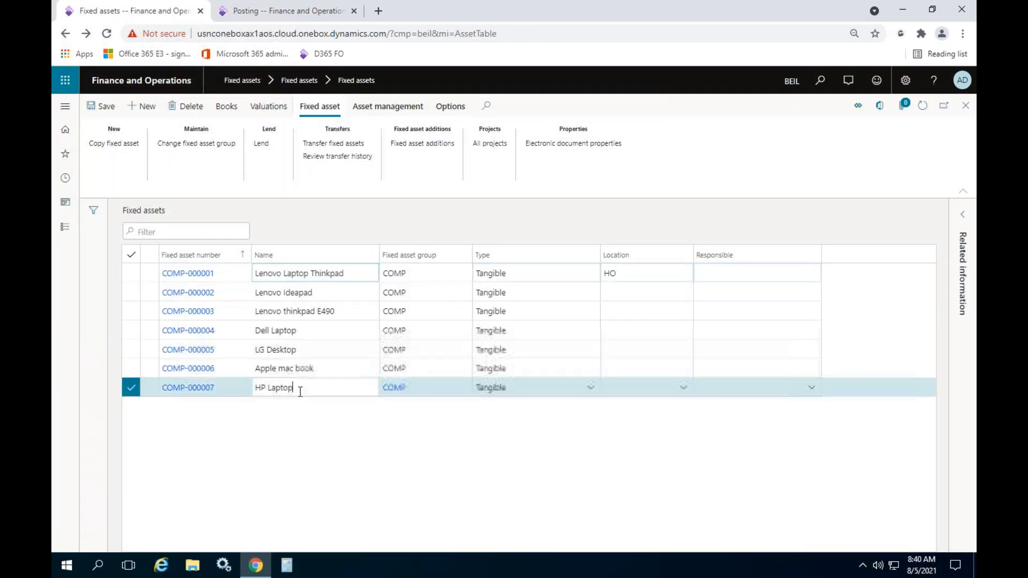
pyautogui.click(233, 107)
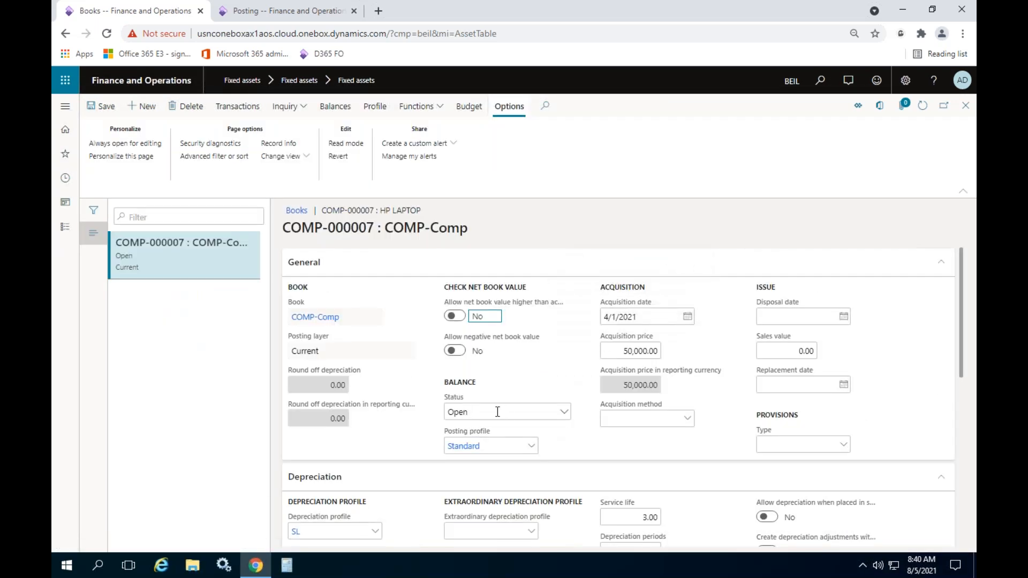
pyautogui.click(965, 105)
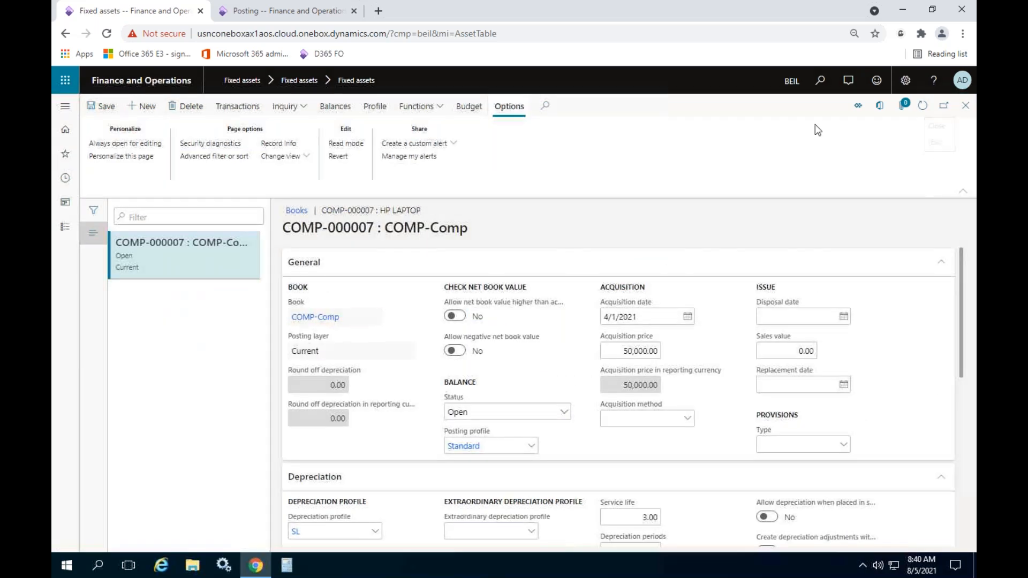
# - Examine the HP Laptop's valuation balances down to the net book value and close them
pyautogui.click(269, 106)
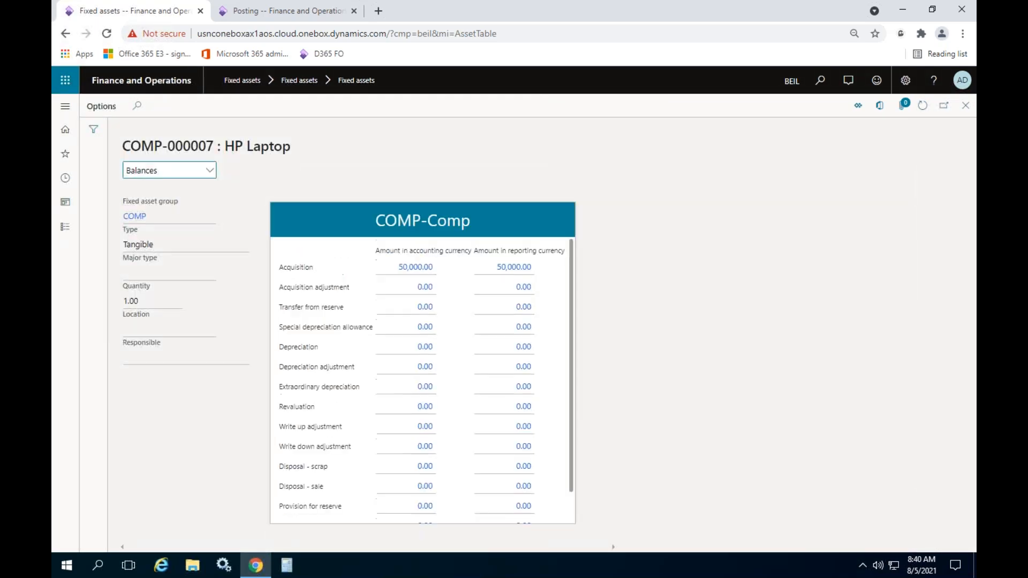
pyautogui.scroll(-2, 409, 352)
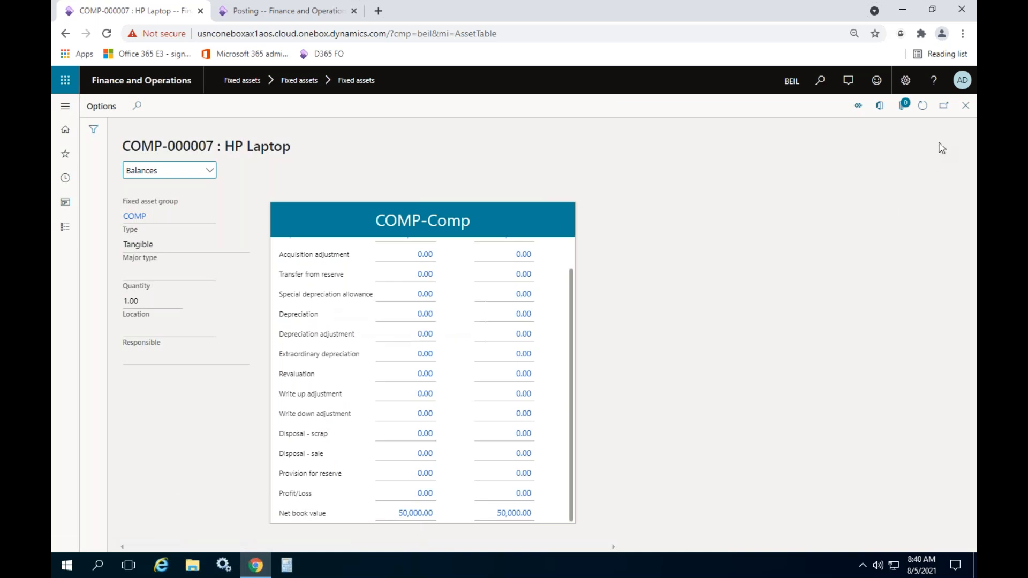
pyautogui.click(965, 106)
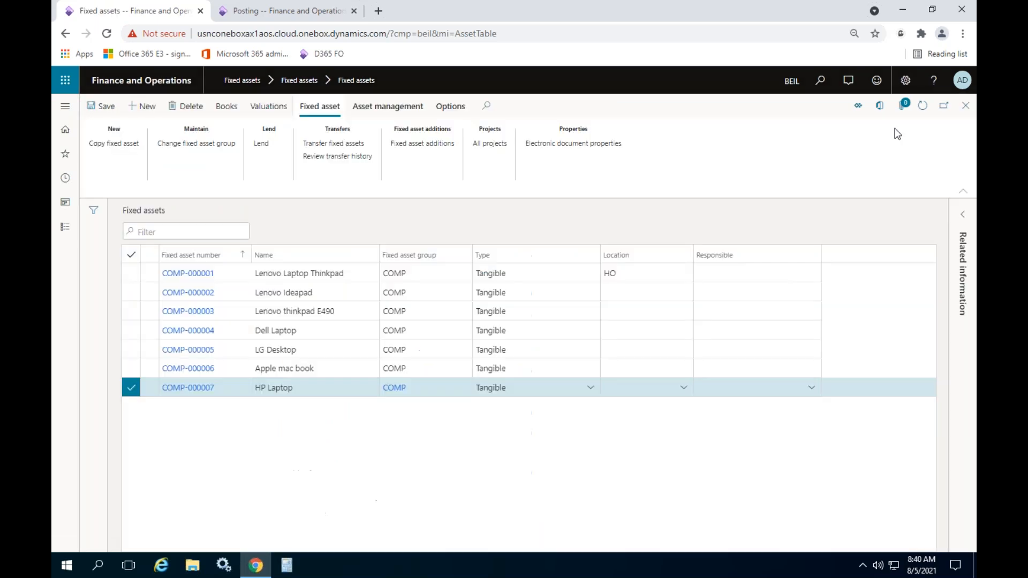
# - Return to the Fixed assets journal, create another journal named FA-Aquisit and open its lines
pyautogui.click(66, 227)
pyautogui.click(263, 281)
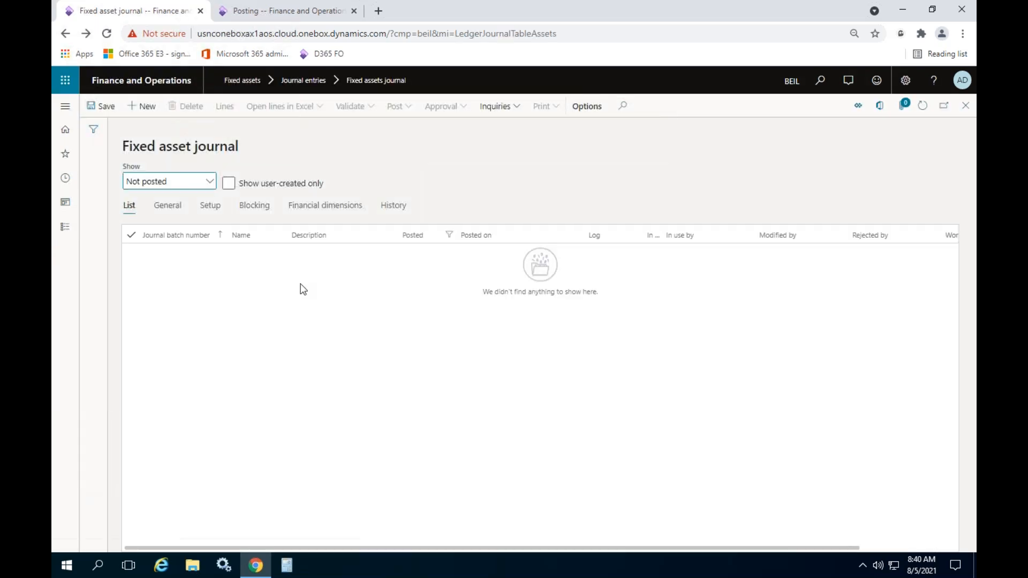
pyautogui.click(143, 108)
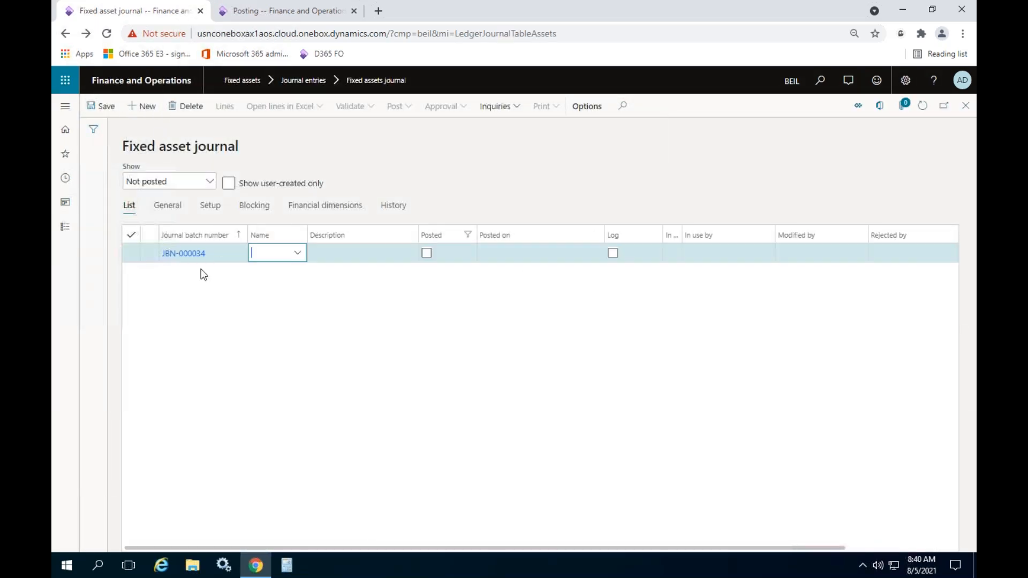
pyautogui.click(298, 253)
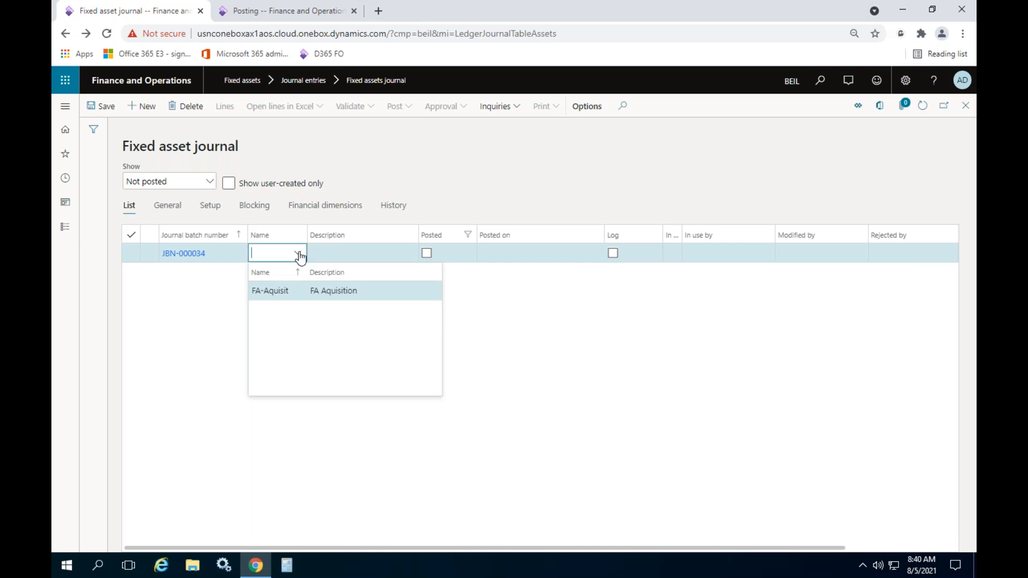
pyautogui.click(273, 290)
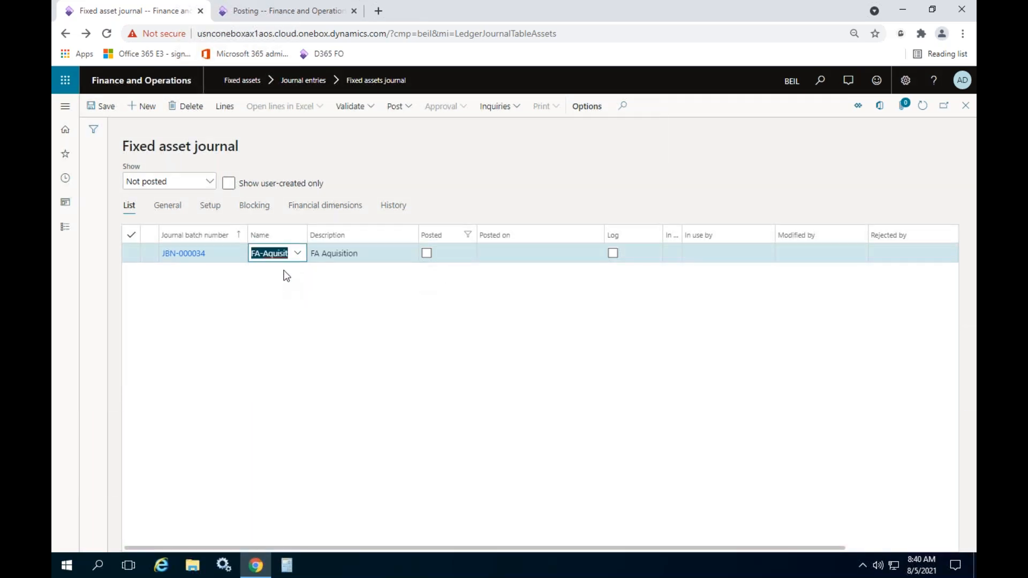
pyautogui.click(224, 110)
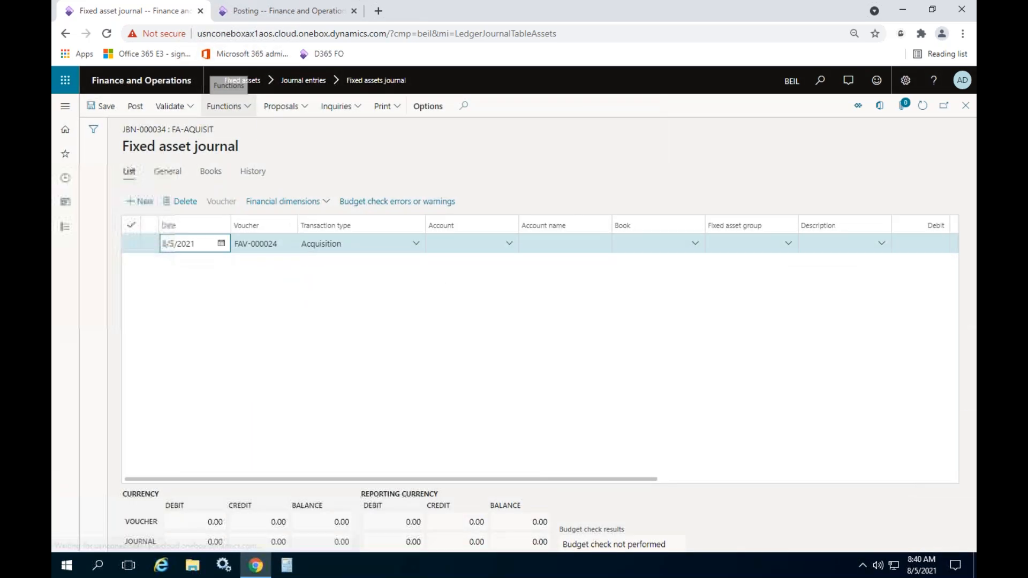
# - Start a depreciation proposal and filter its records to fixed asset number COMP-000007
pyautogui.click(278, 107)
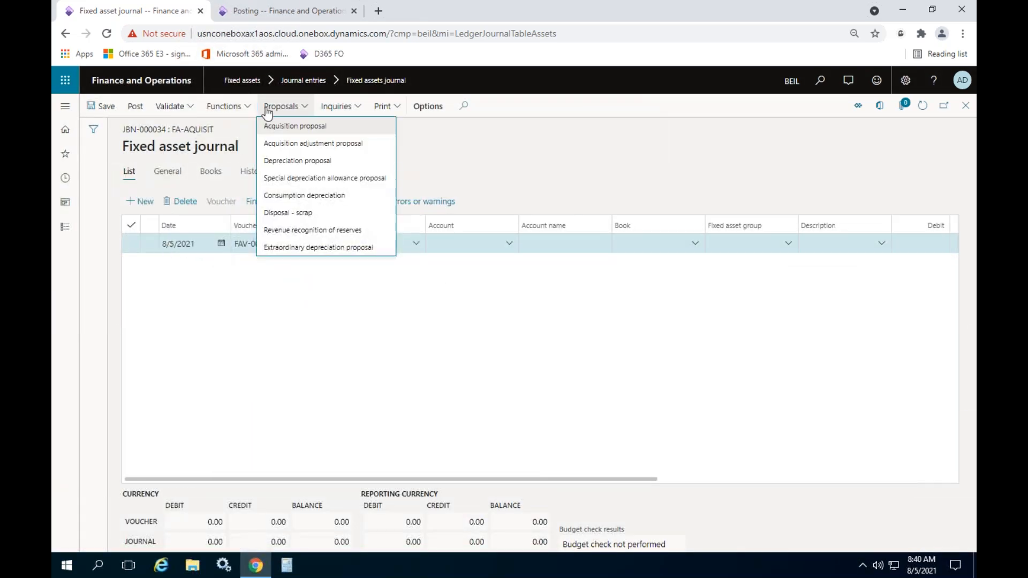
pyautogui.click(297, 162)
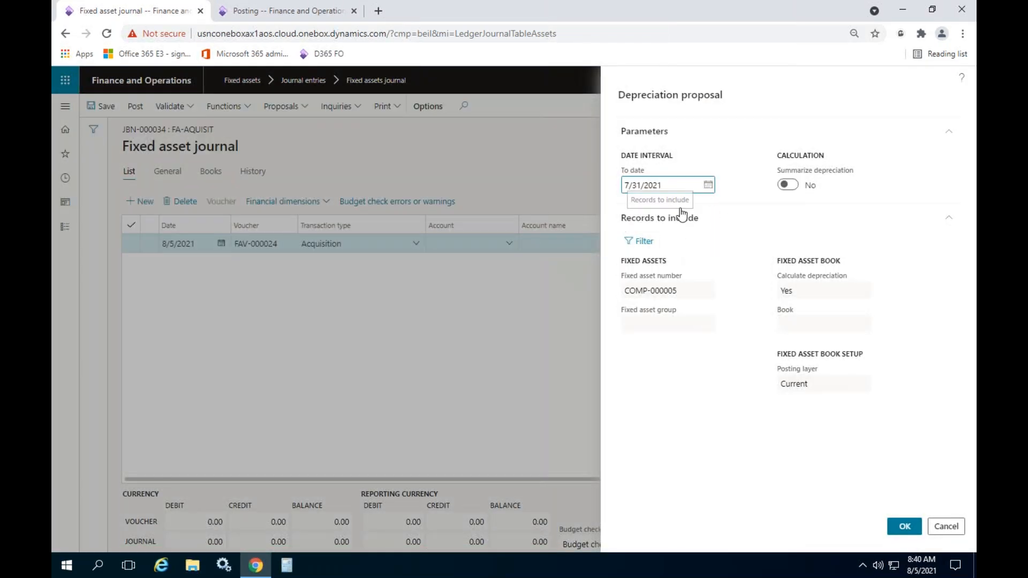
pyautogui.click(645, 241)
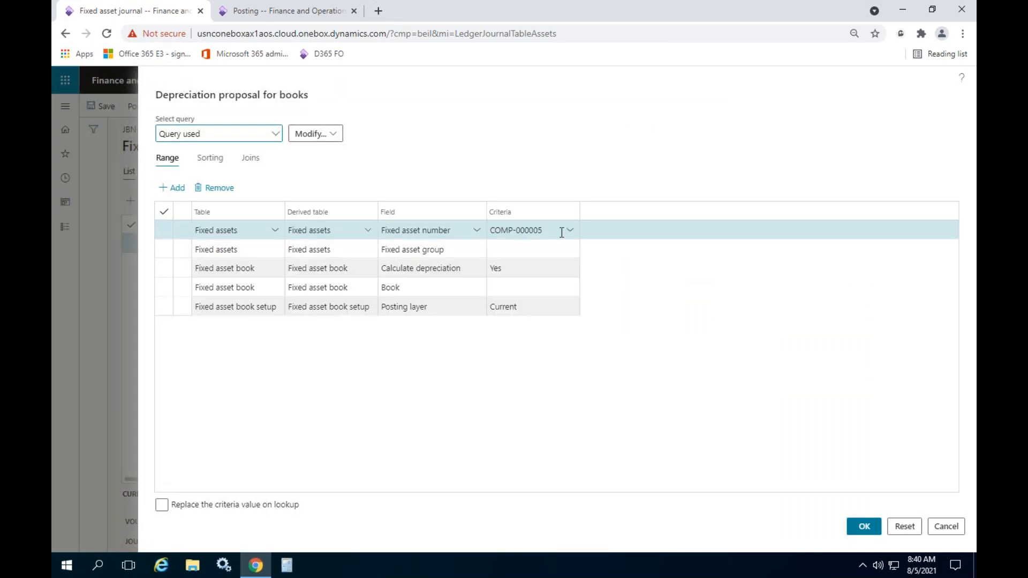
pyautogui.click(562, 232)
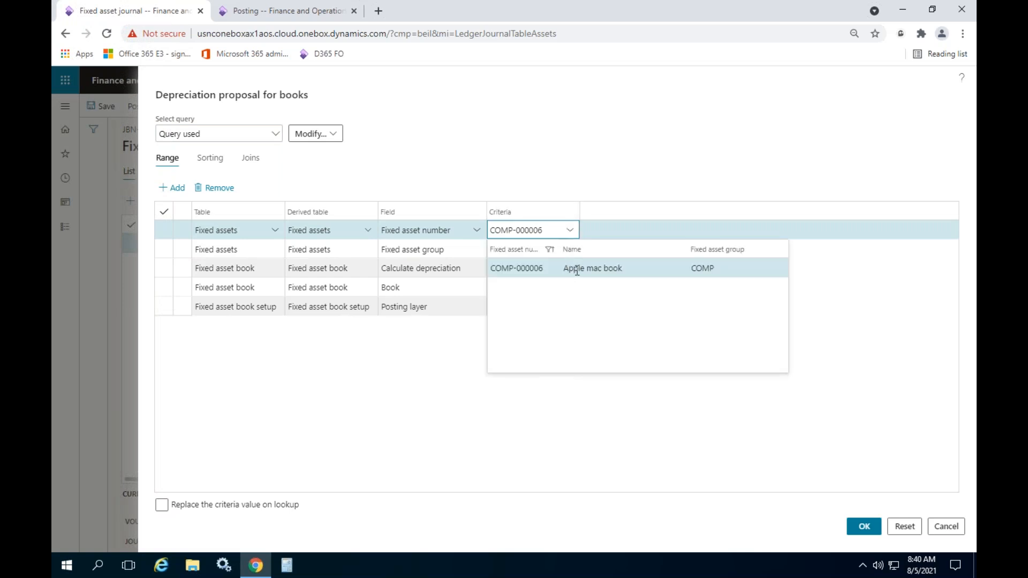
pyautogui.press('BackSpace')
pyautogui.click(481, 442)
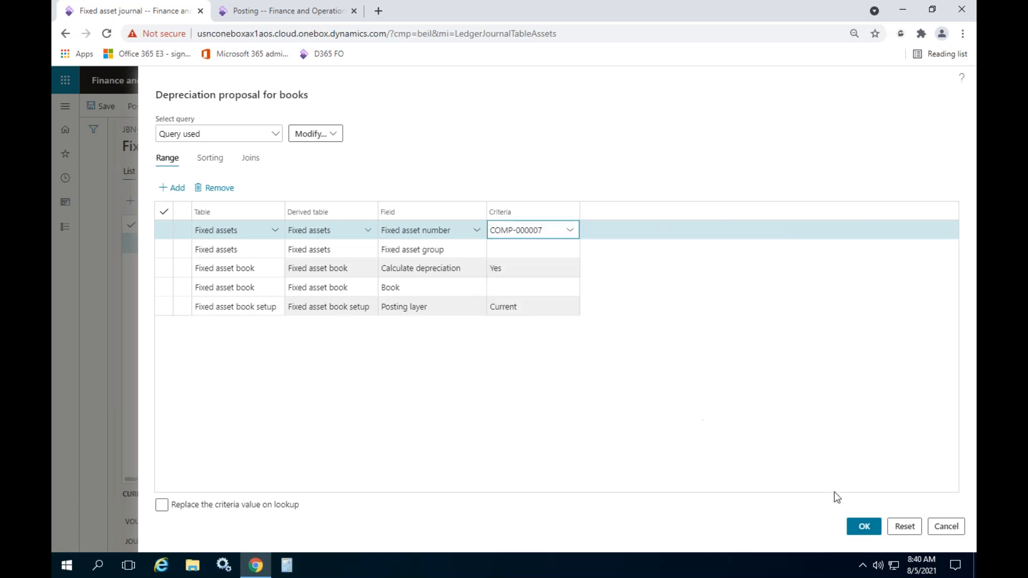
pyautogui.click(864, 527)
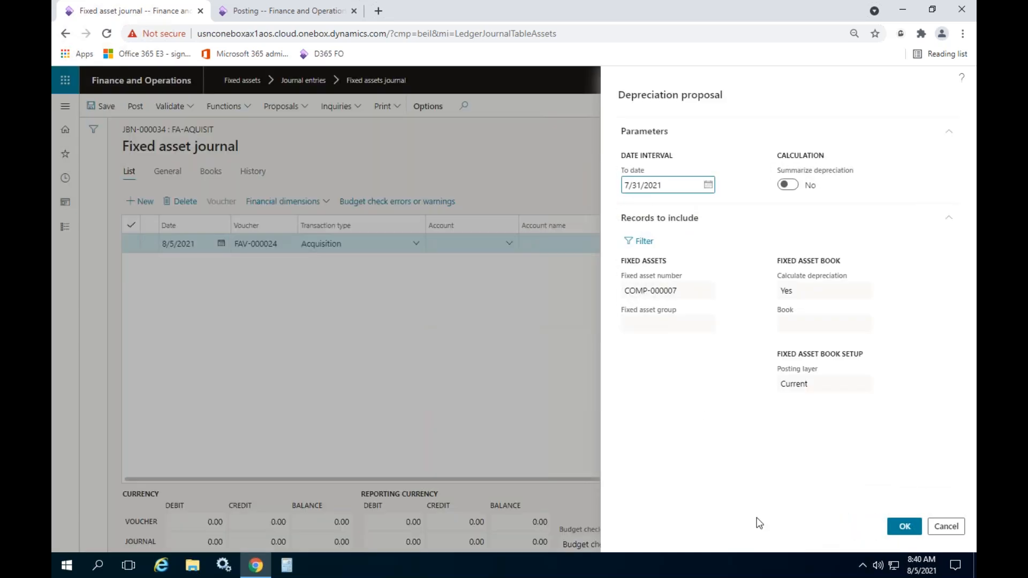
# - Generate the HP Laptop's depreciation lines through 7/31/2021 from the proposal and post the journal
pyautogui.click(886, 527)
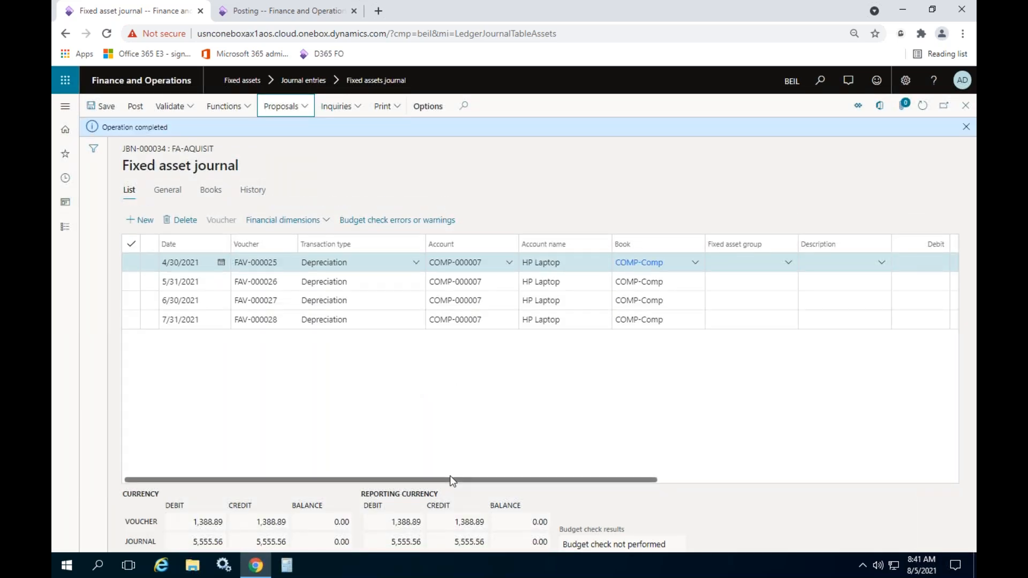
pyautogui.moveTo(450, 478); pyautogui.dragTo(874, 486)
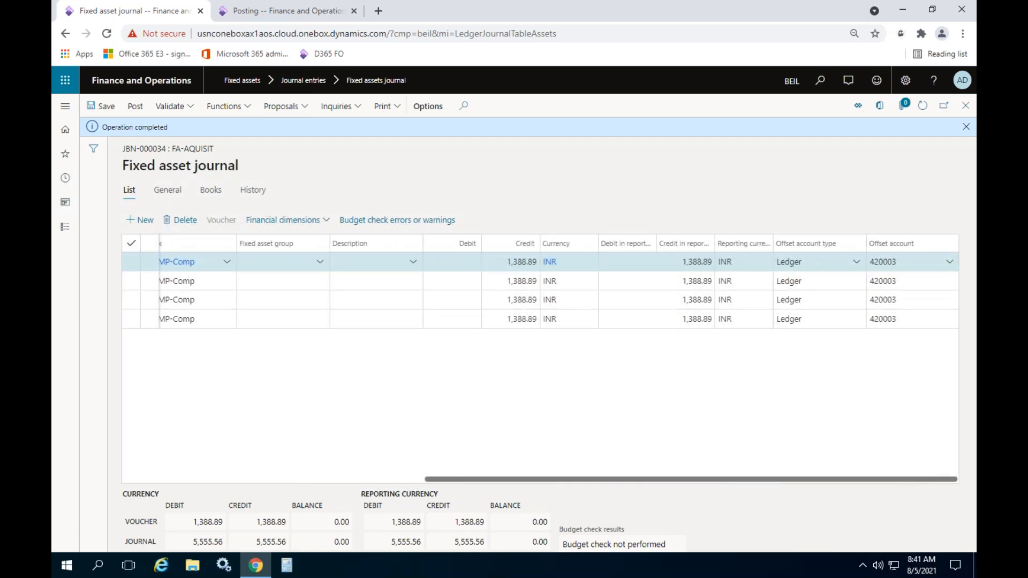
pyautogui.click(136, 107)
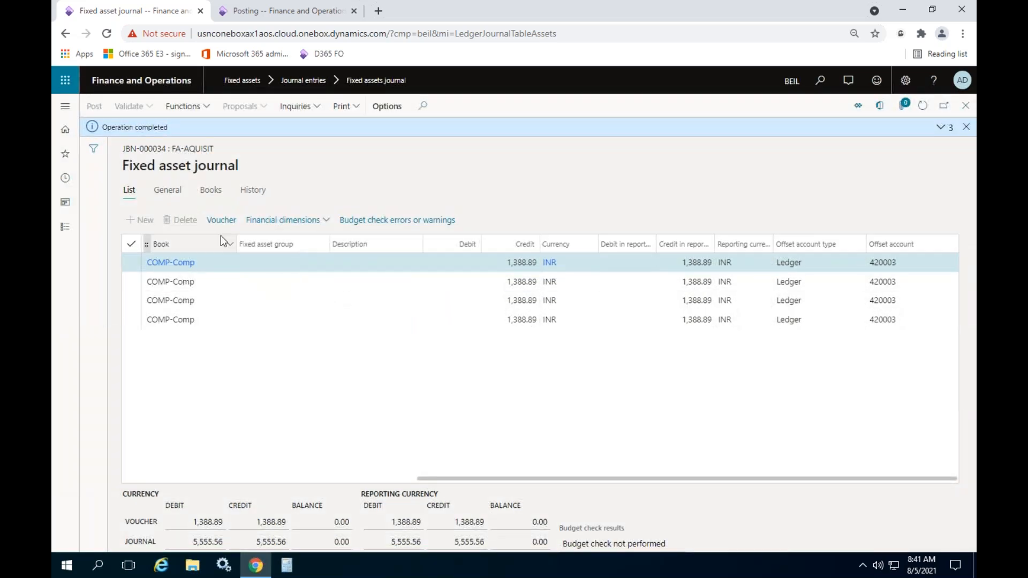
# - Open the HP Laptop's asset details from the first depreciation line, check its depreciation and net book value balances, and return to the journal lines
pyautogui.moveTo(476, 478); pyautogui.dragTo(179, 481)
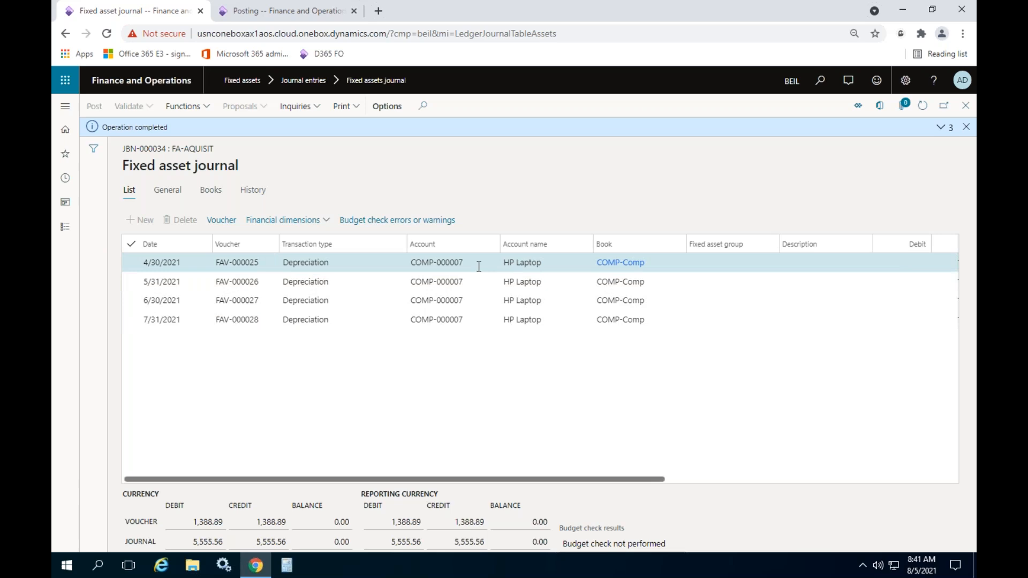
pyautogui.click(459, 264)
pyautogui.rightClick(475, 259)
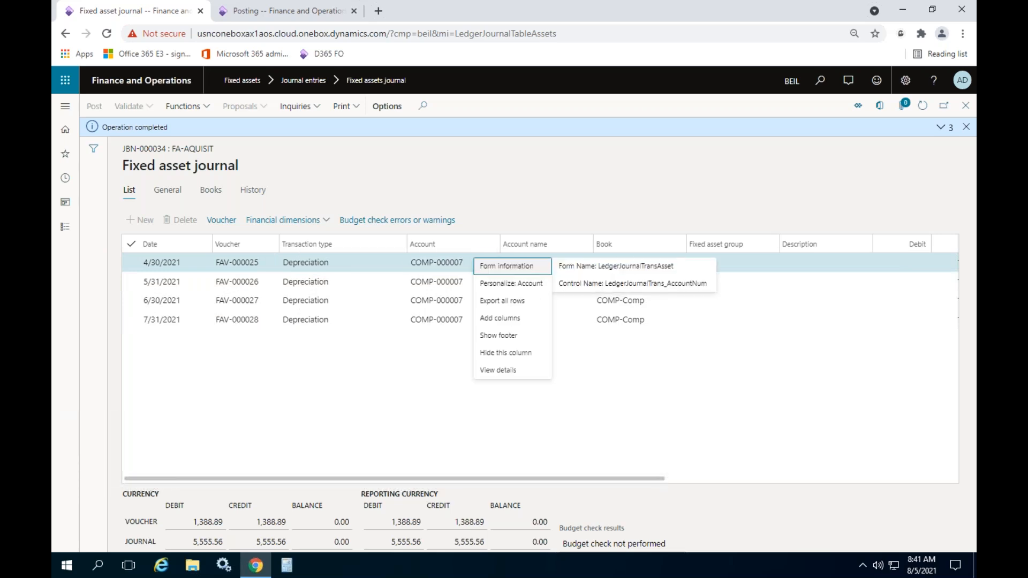
pyautogui.click(503, 354)
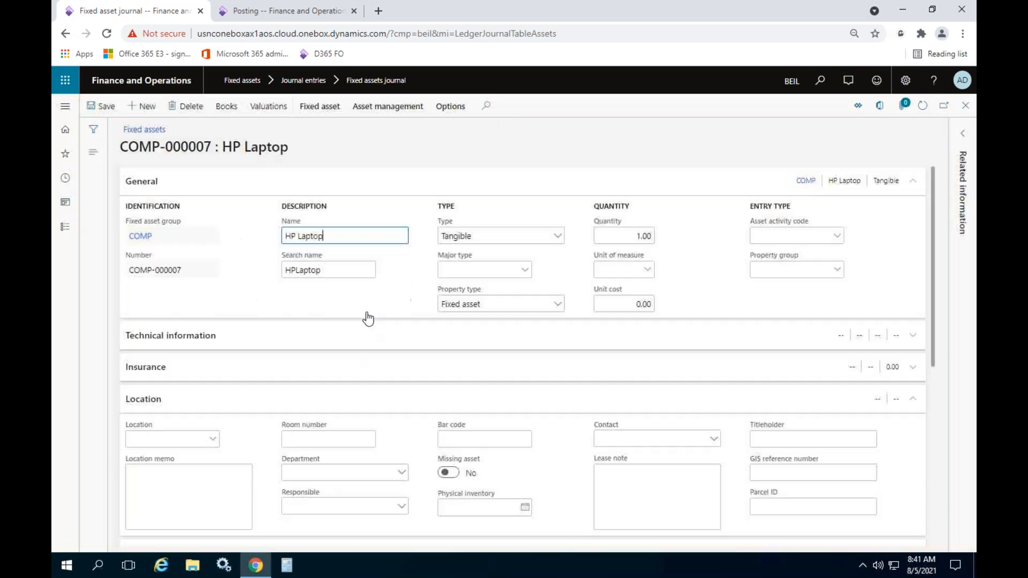
pyautogui.click(269, 106)
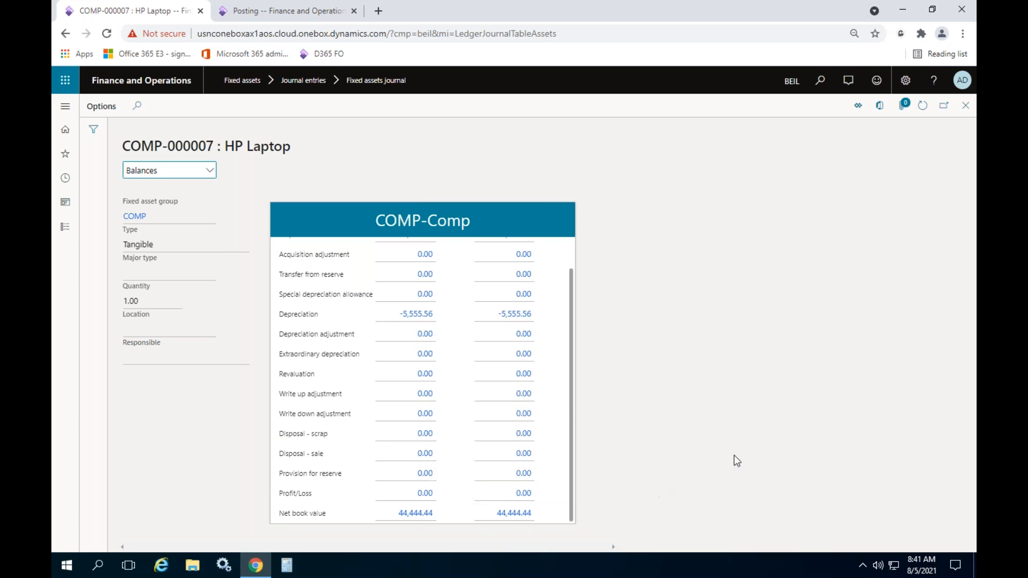
pyautogui.click(967, 106)
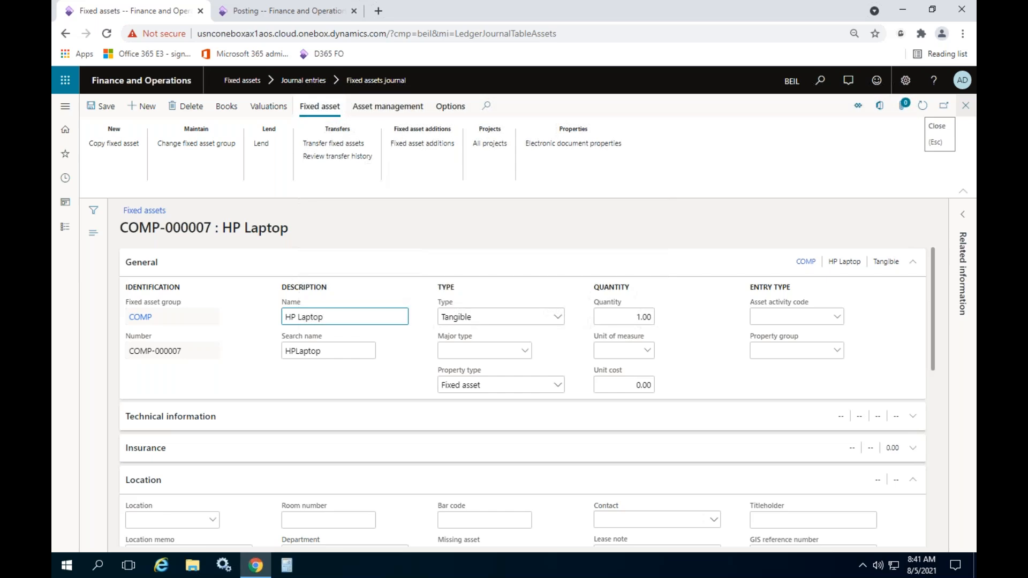
pyautogui.click(966, 106)
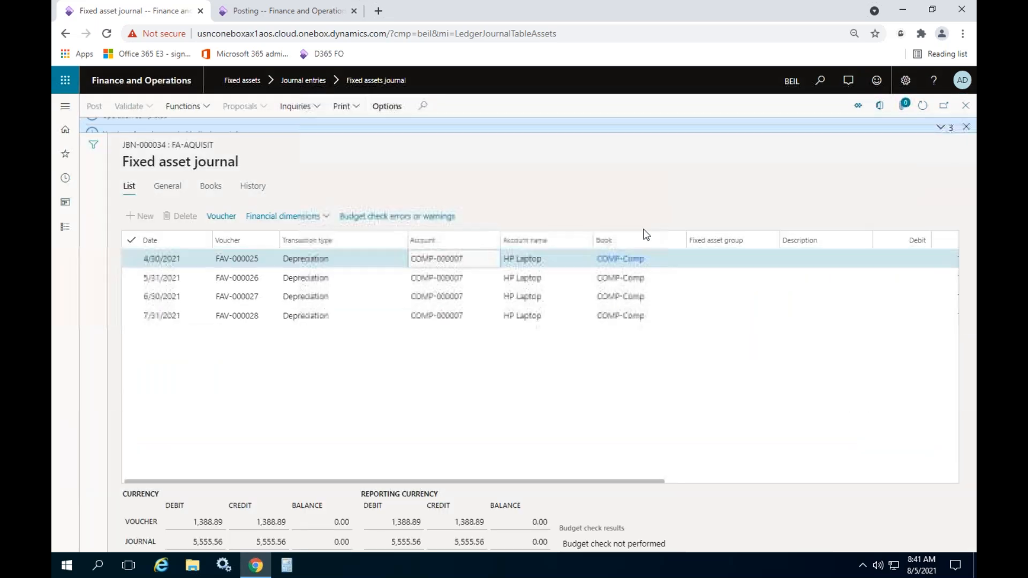
# - Close the posted depreciation lines, create another fixed asset journal named FA-Aquisit and open its lines
pyautogui.click(965, 128)
pyautogui.click(966, 106)
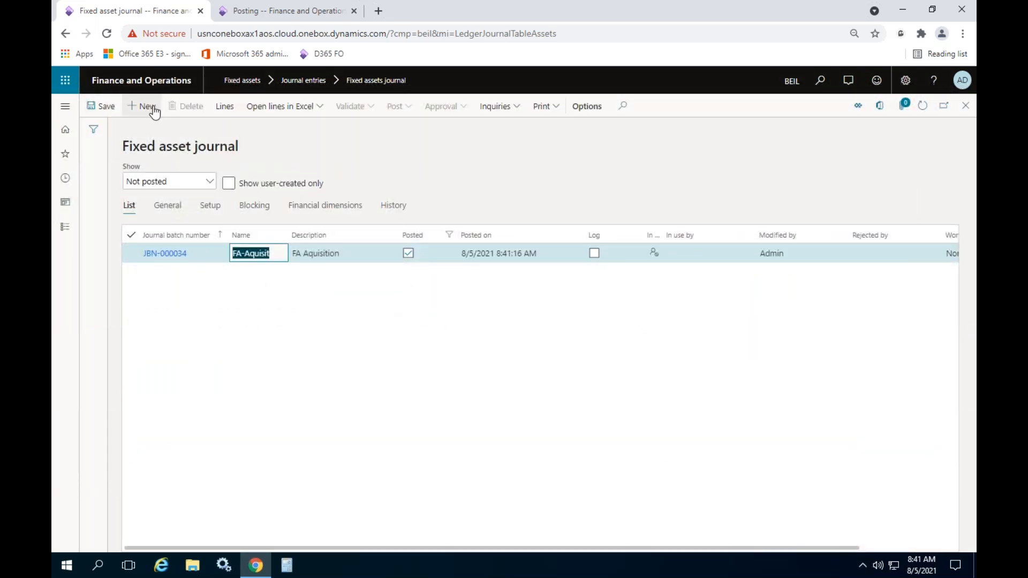
pyautogui.click(140, 106)
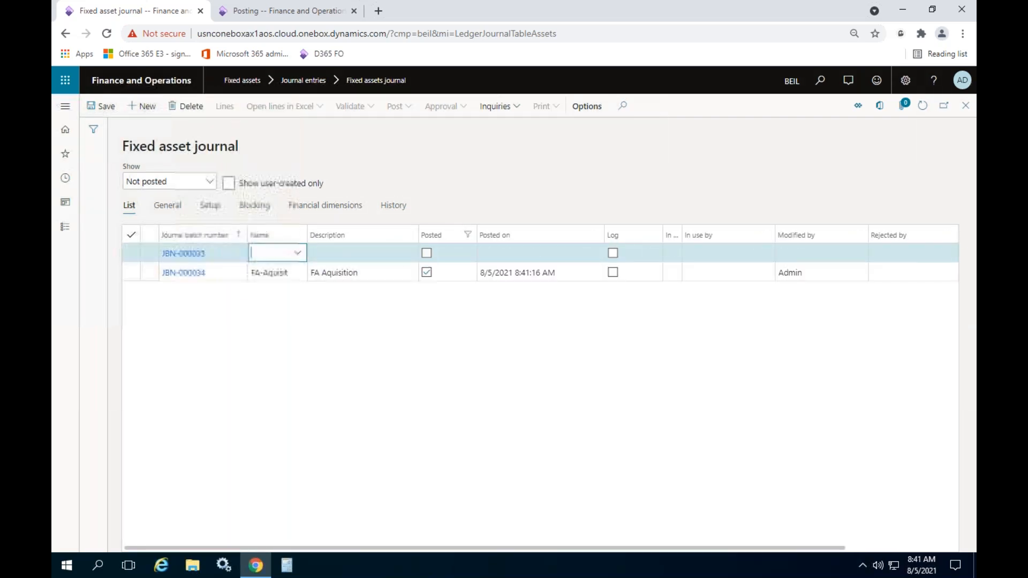
pyautogui.click(298, 254)
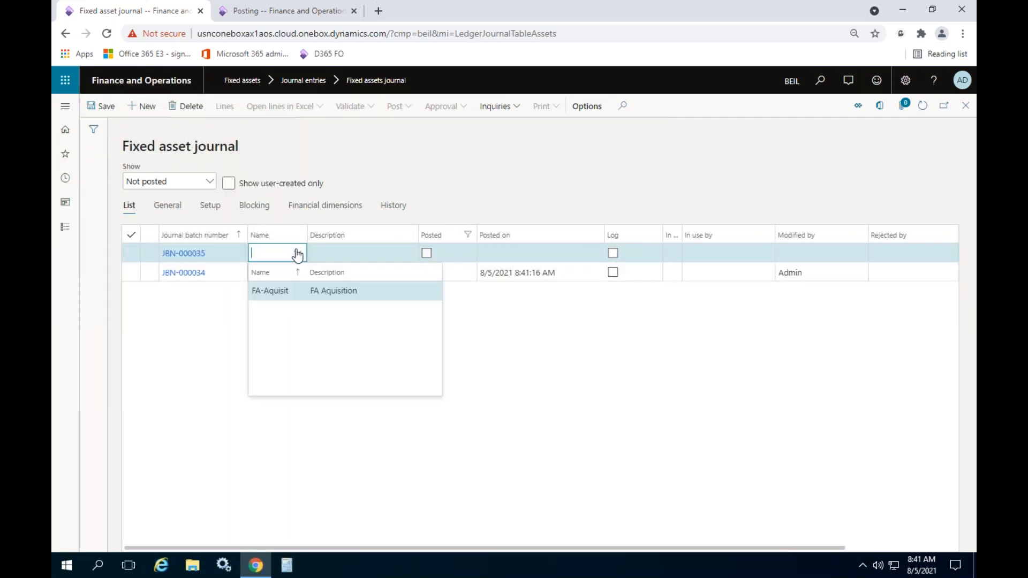
pyautogui.click(279, 291)
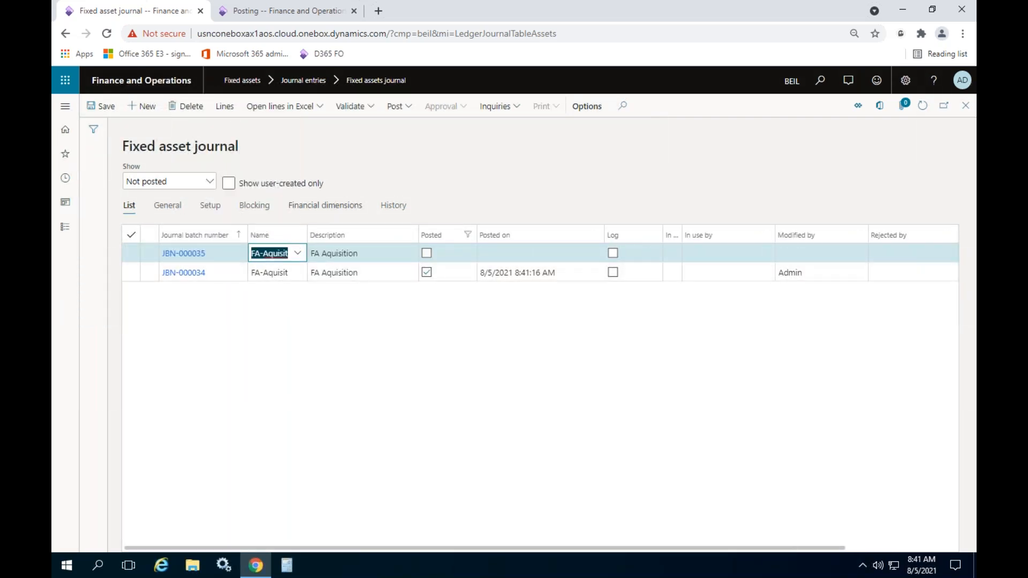
pyautogui.click(224, 106)
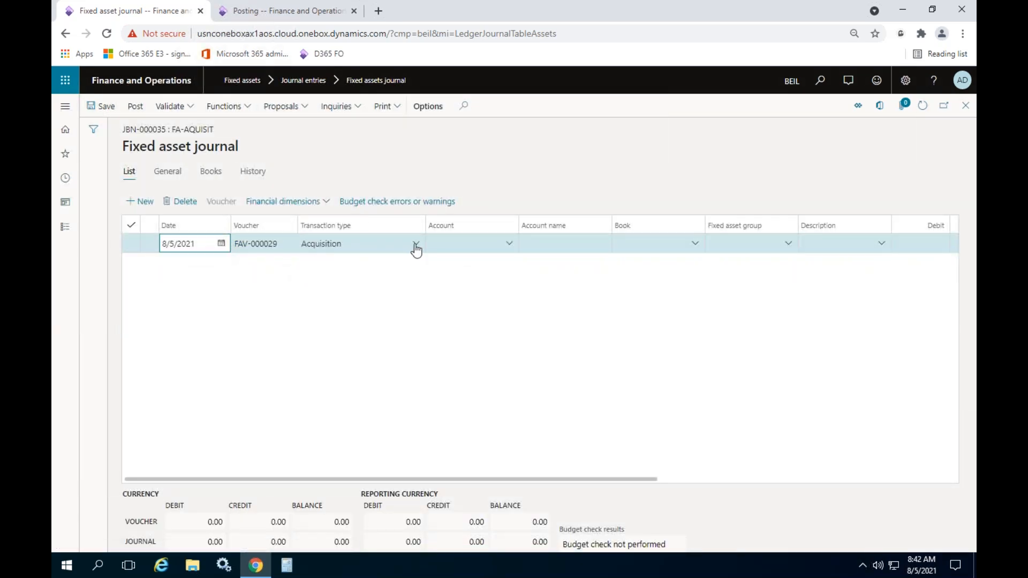
# - Set the journal line's transaction type to Disposal - scrap and its account to COMP-000007, HP Laptop
pyautogui.click(415, 244)
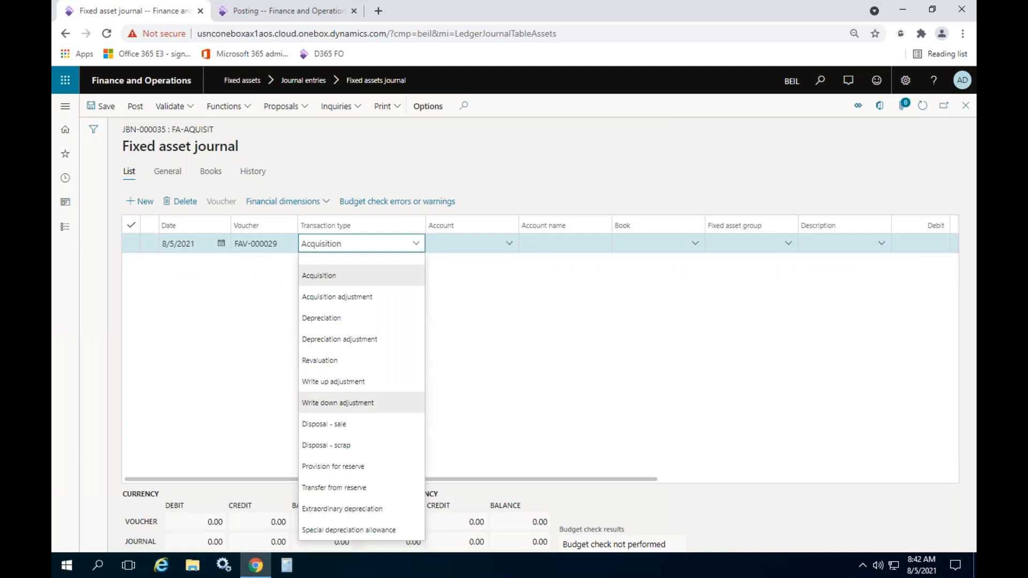
pyautogui.click(349, 445)
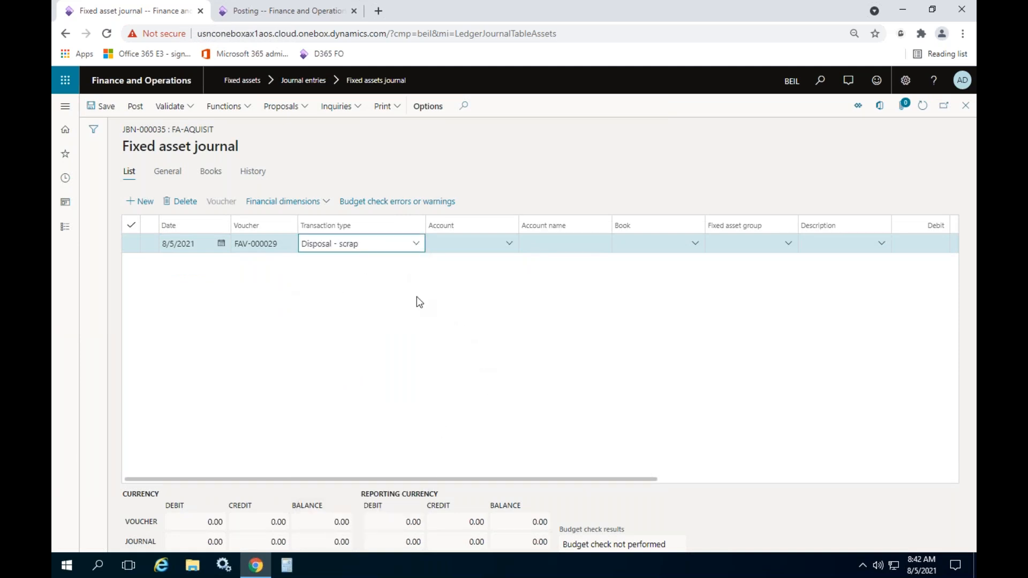
pyautogui.click(510, 245)
pyautogui.click(473, 356)
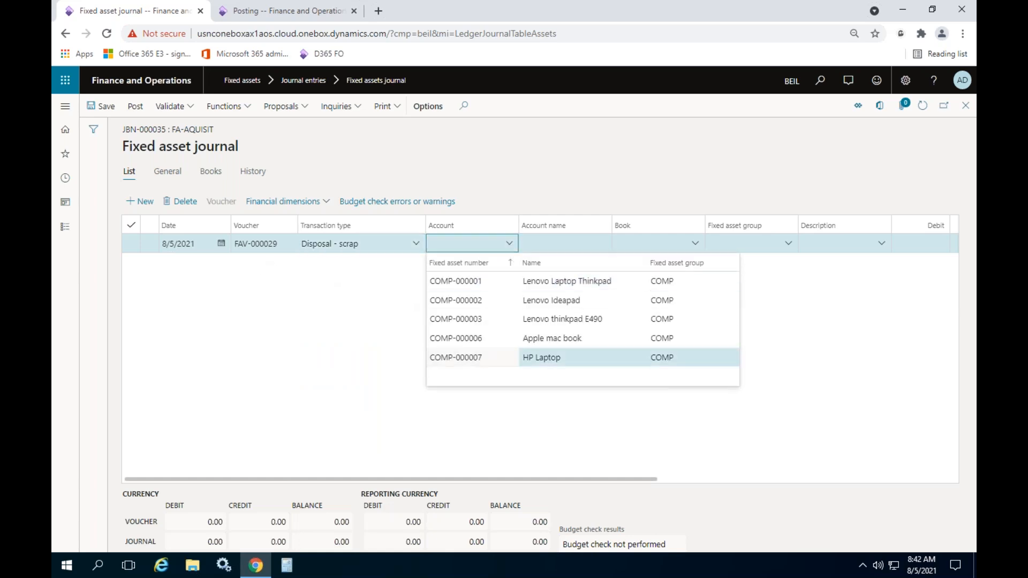
# - Enter a credit of 1.00 and offset ledger account 120002, Cash in hand, on the scrap disposal line and save it
pyautogui.moveTo(469, 482); pyautogui.dragTo(716, 482)
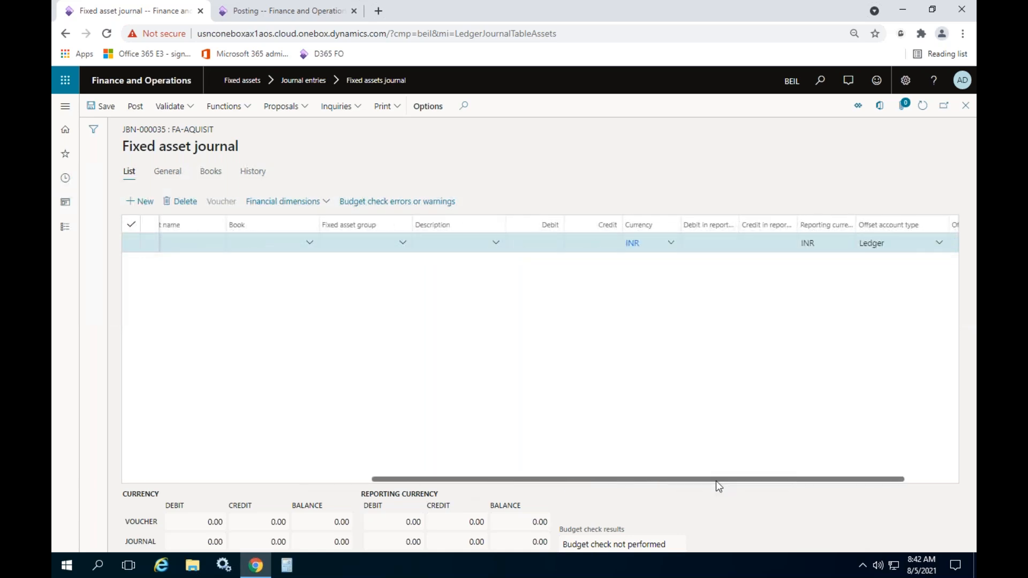
pyautogui.click(608, 243)
pyautogui.write('1')
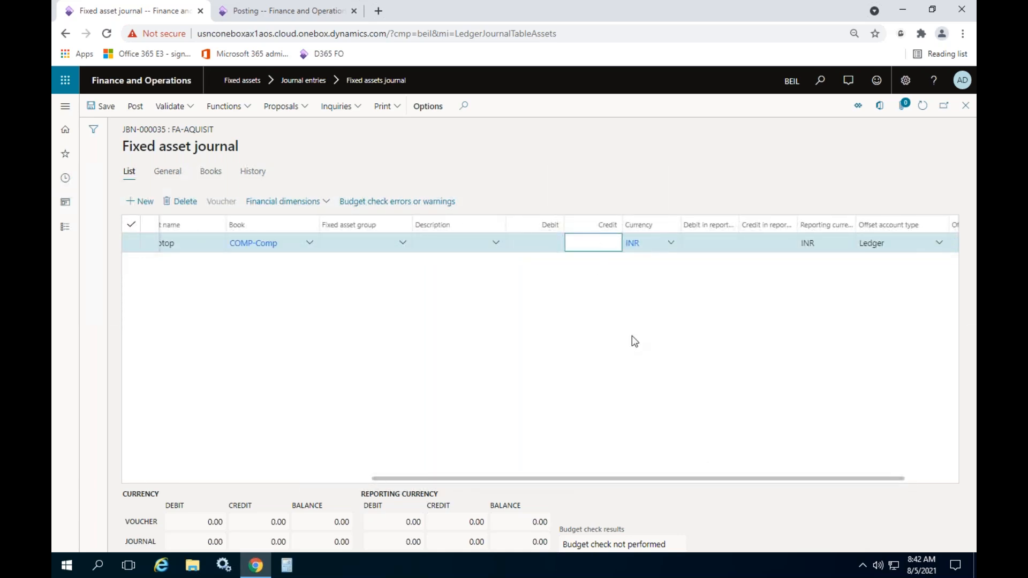
pyautogui.press('Tab')
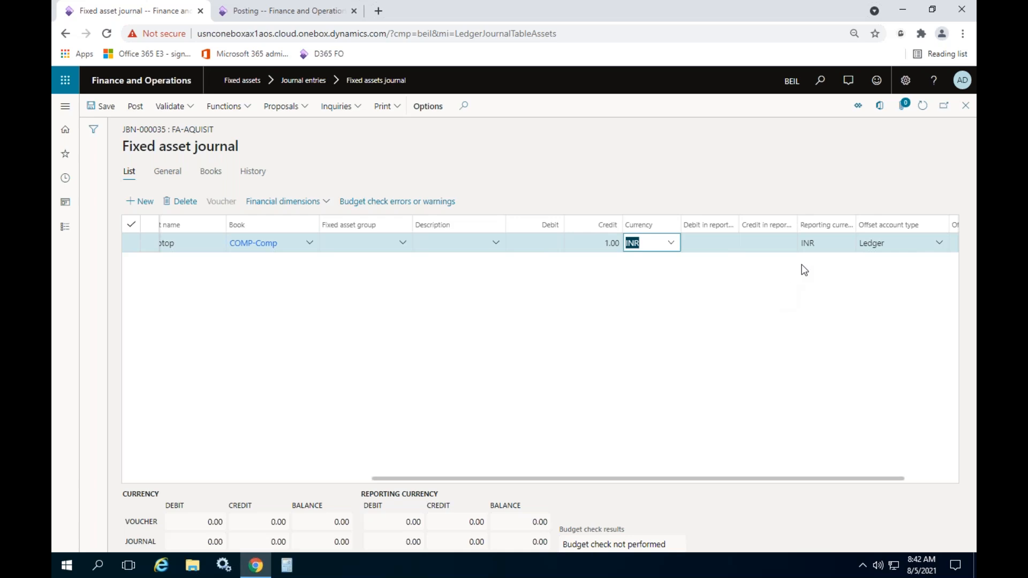
pyautogui.moveTo(671, 478); pyautogui.dragTo(802, 469)
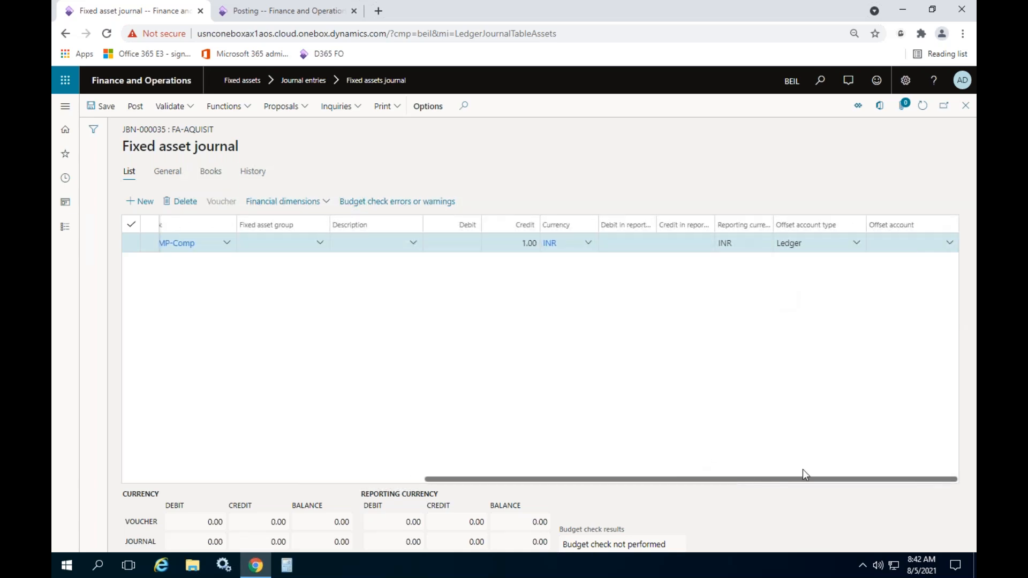
pyautogui.click(932, 247)
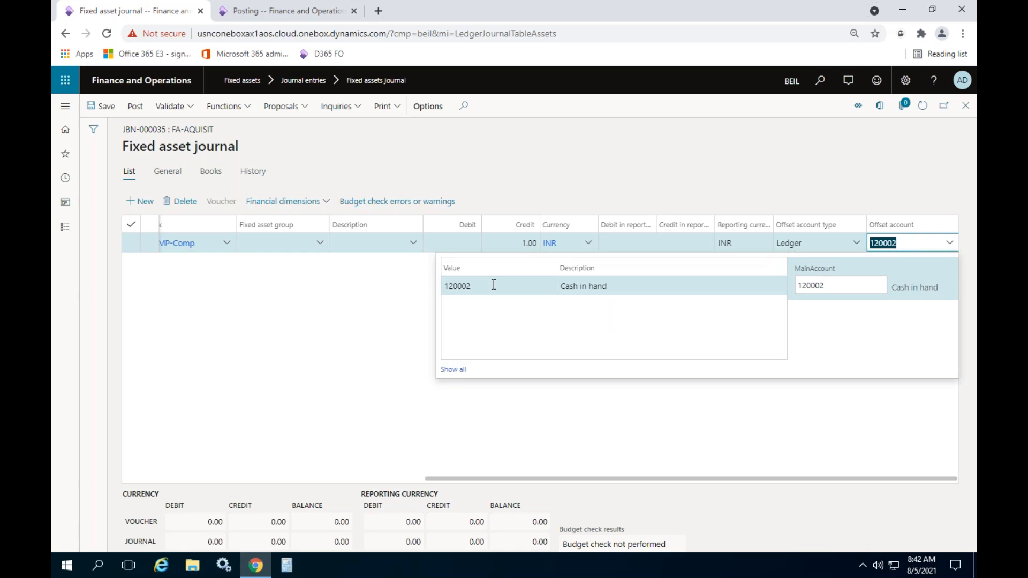
pyautogui.click(365, 349)
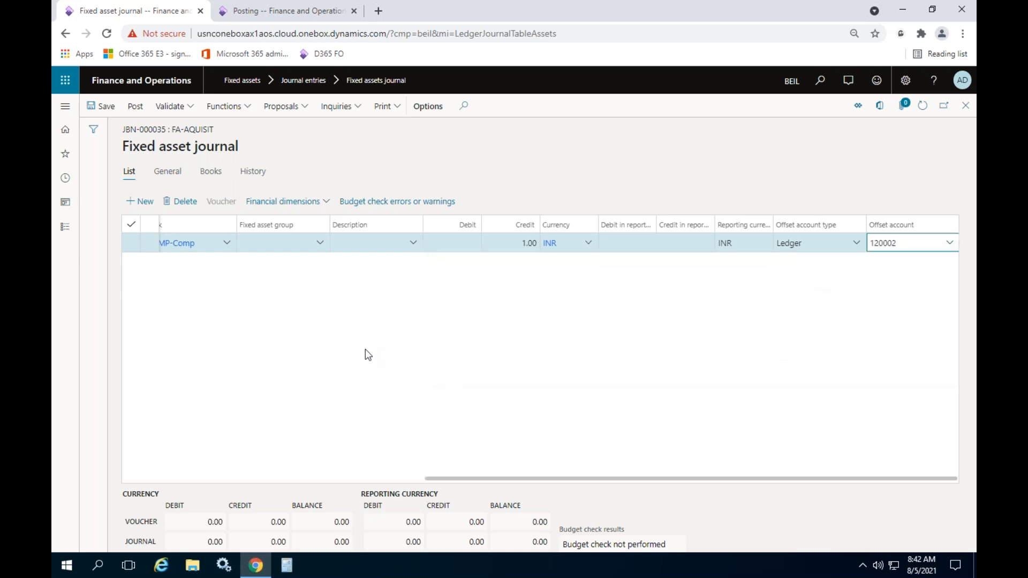
pyautogui.click(102, 106)
# - Clear the credit amount on the scrap disposal line and save the journal
pyautogui.click(510, 243)
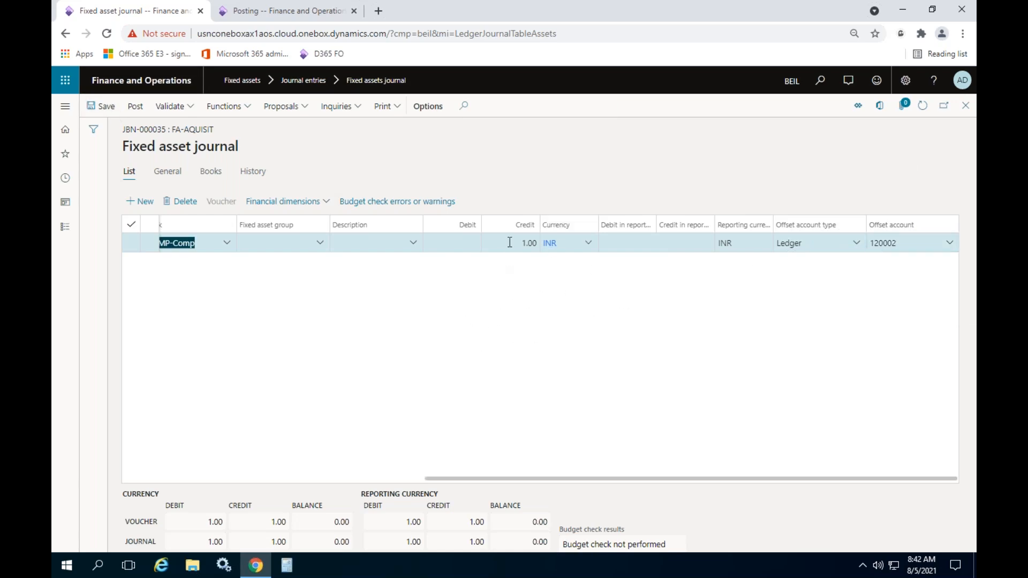
pyautogui.press('BackSpace')
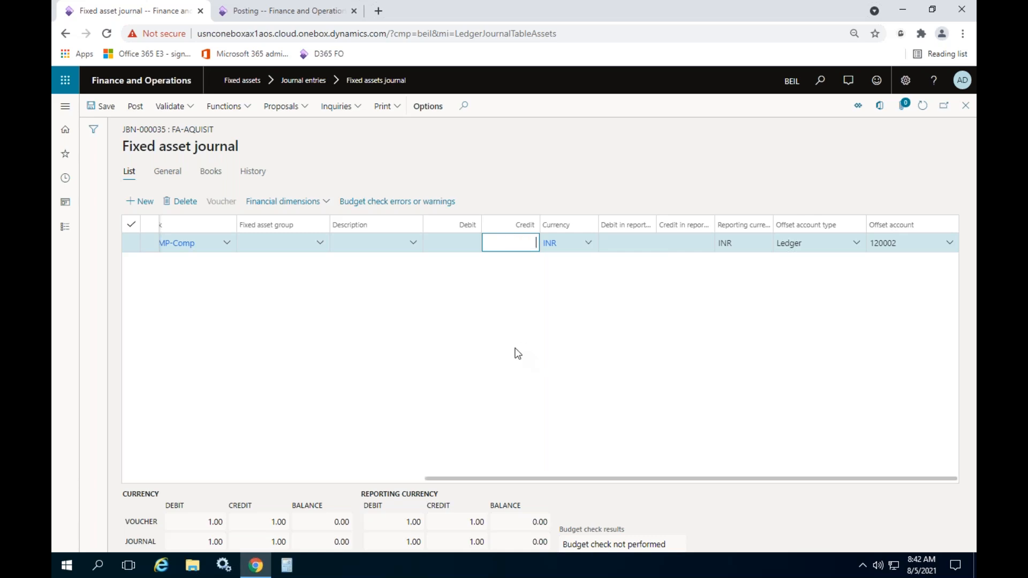
pyautogui.click(106, 106)
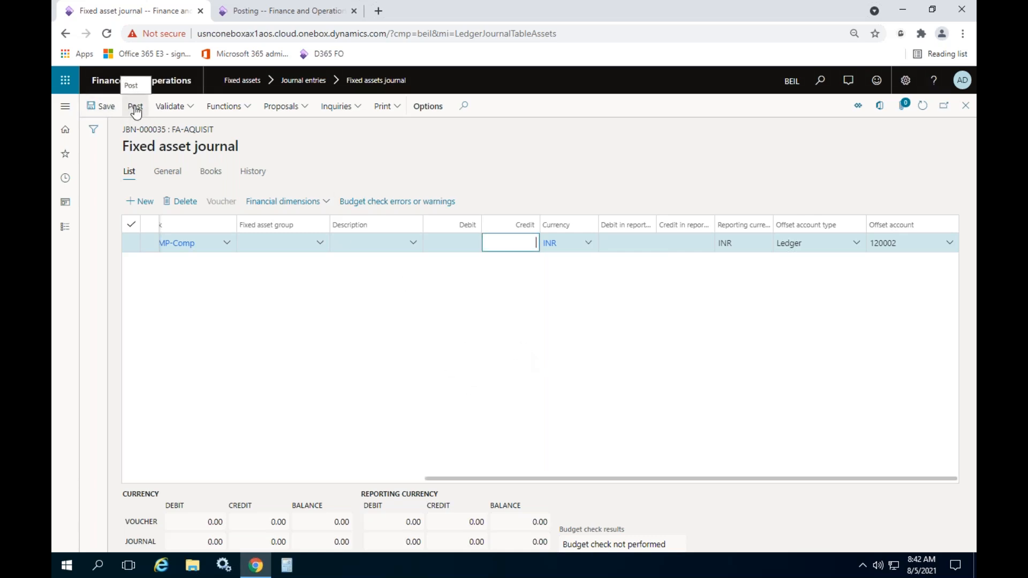
# - Simulate posting of the scrap disposal journal and post it
pyautogui.click(170, 106)
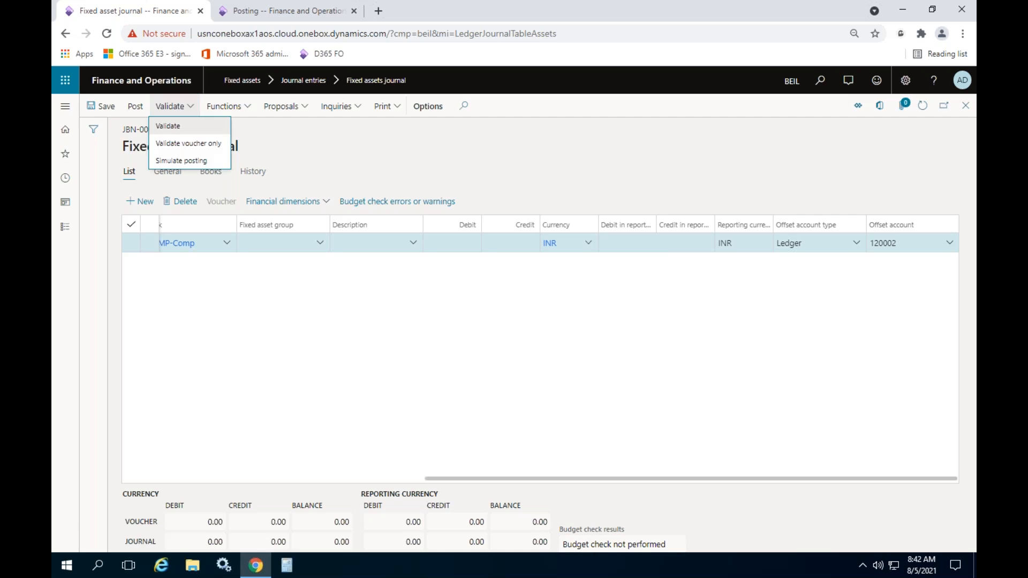
pyautogui.click(178, 159)
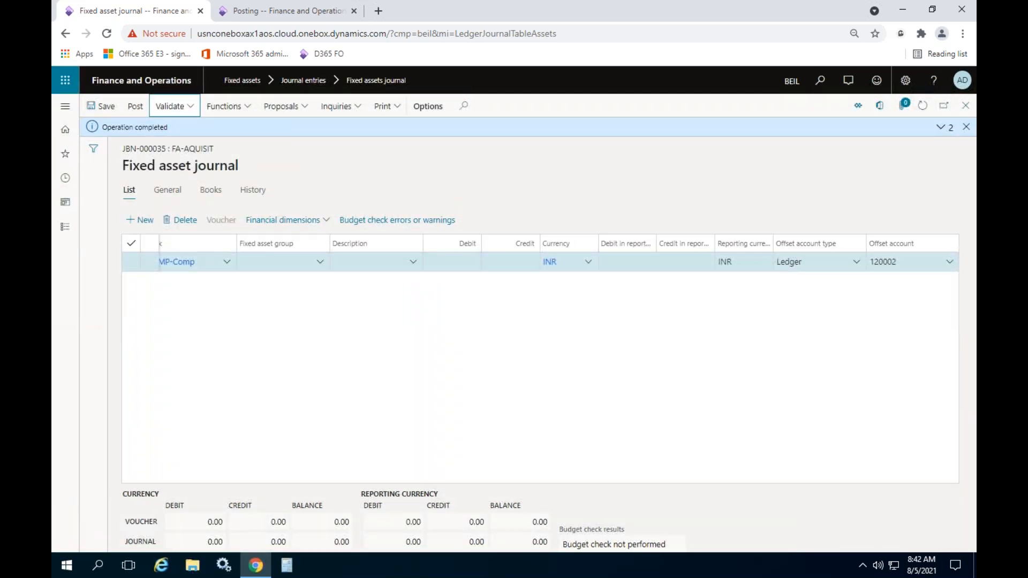
pyautogui.click(967, 130)
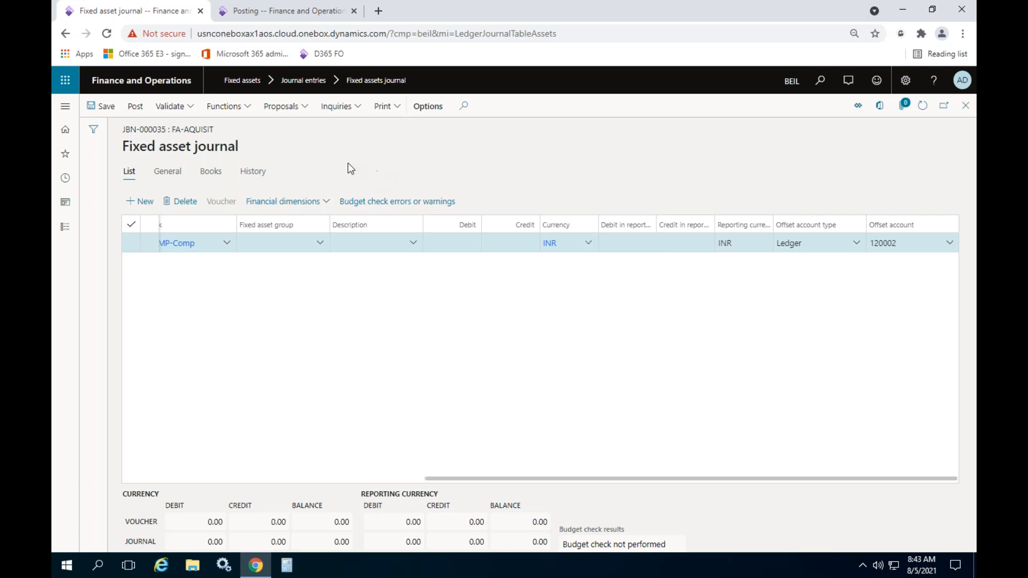
pyautogui.click(135, 107)
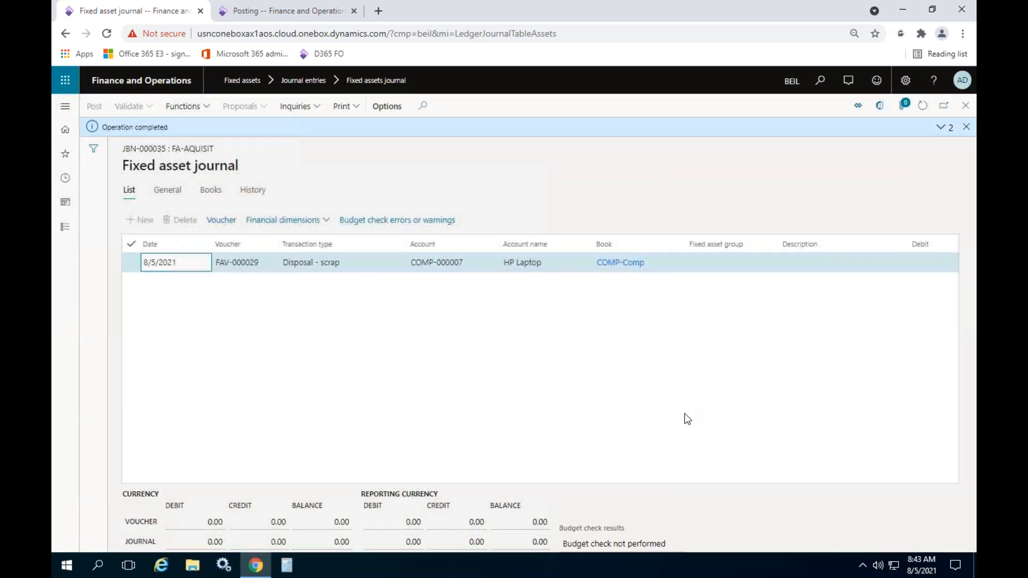
# - Open the scrap disposal's voucher and examine the gain or loss, accumulated depreciation and Computers account amounts
pyautogui.click(233, 225)
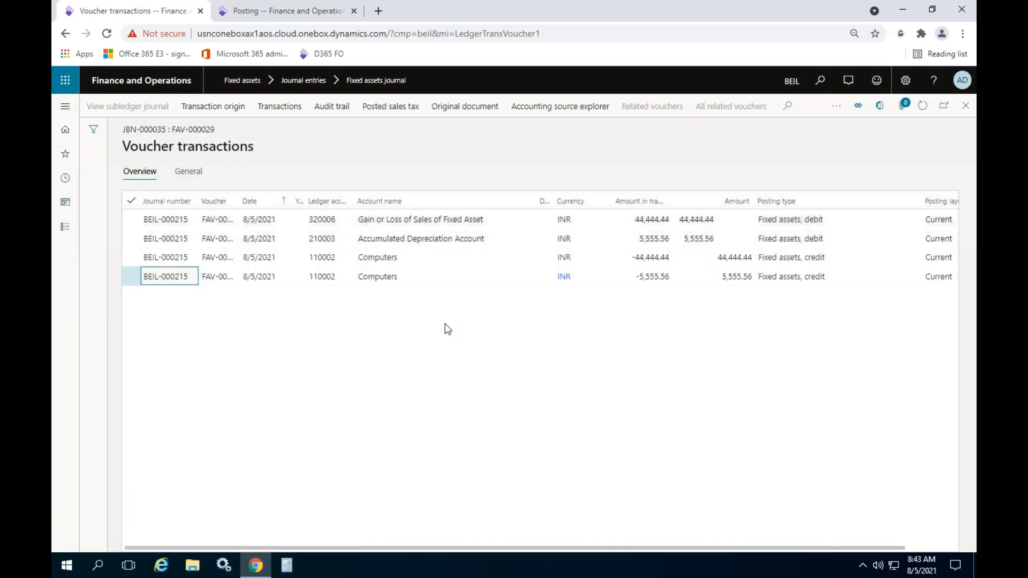
pyautogui.click(627, 220)
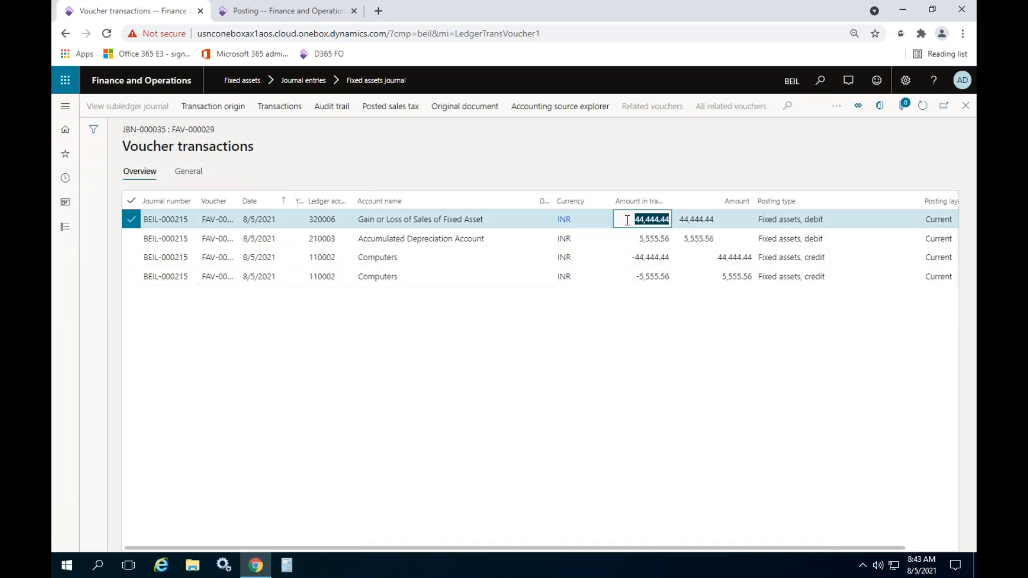
pyautogui.click(647, 240)
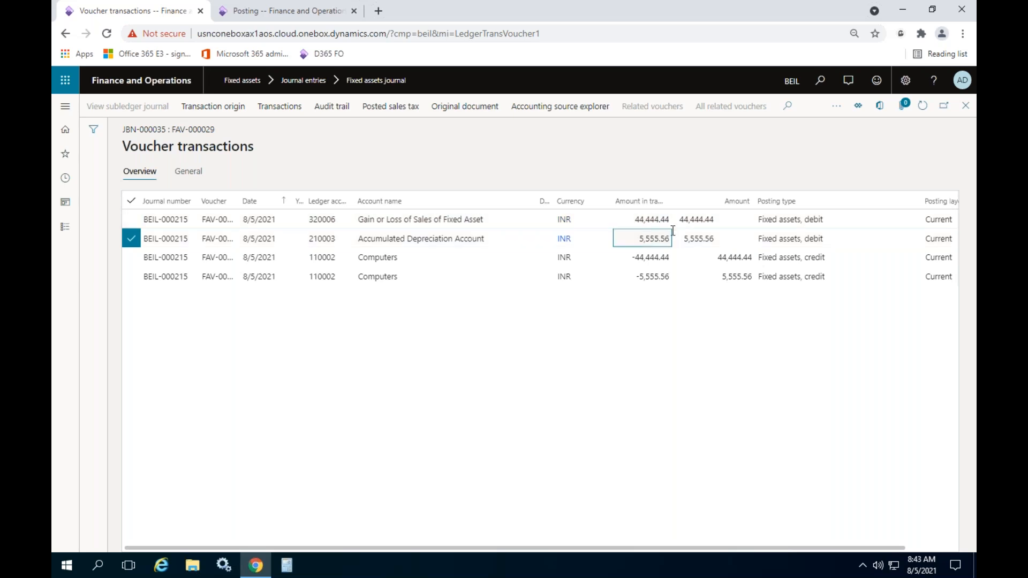
pyautogui.doubleClick(650, 238)
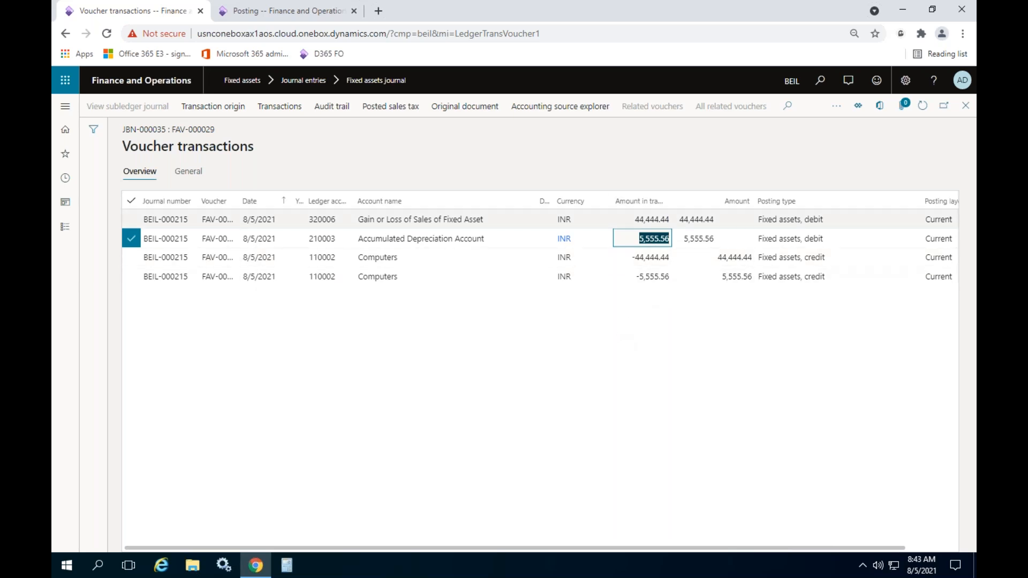
pyautogui.click(672, 353)
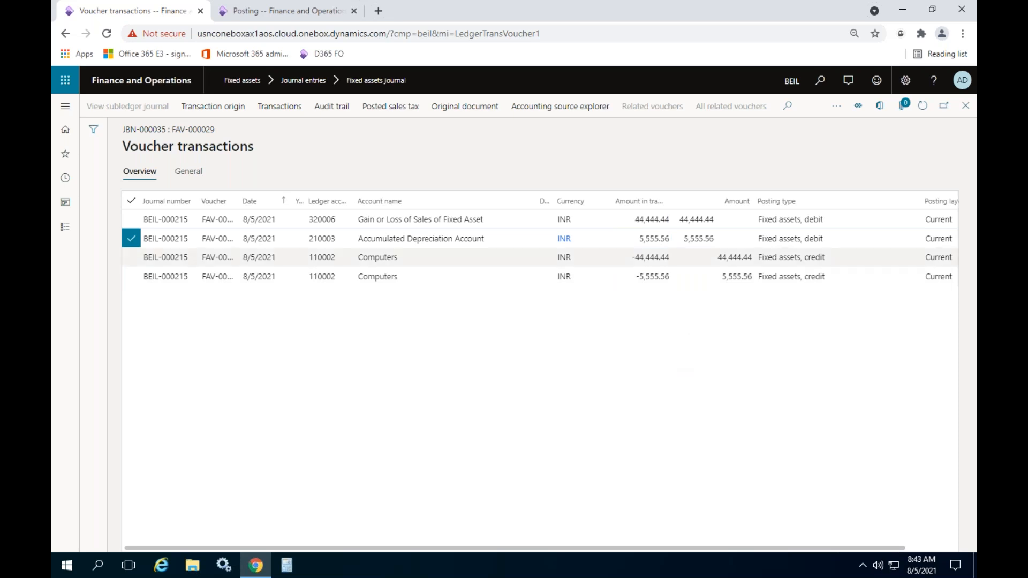
# - Close the scrap disposal's voucher transactions and journal, and open the Fixed assets list
pyautogui.click(967, 109)
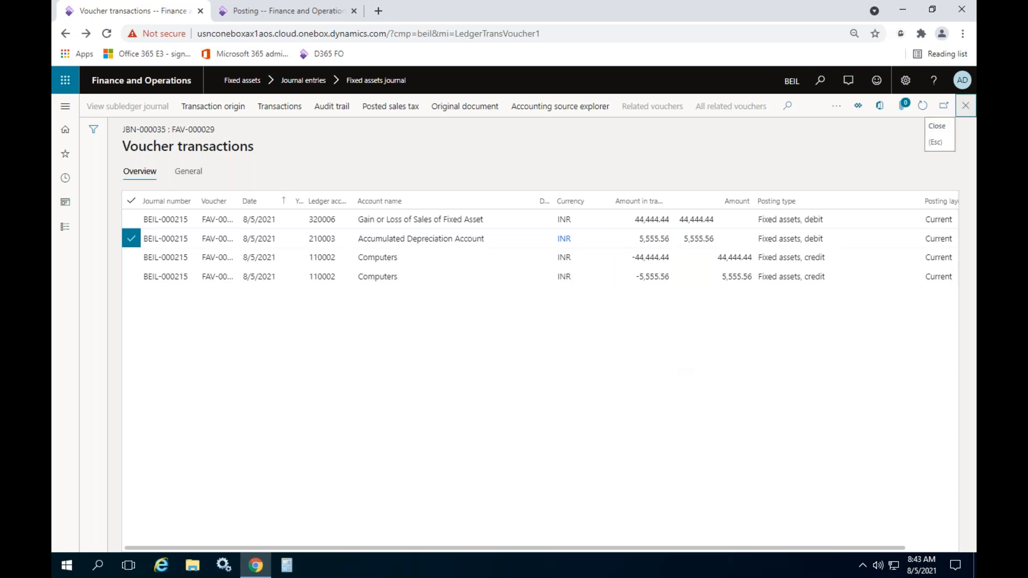
pyautogui.click(964, 128)
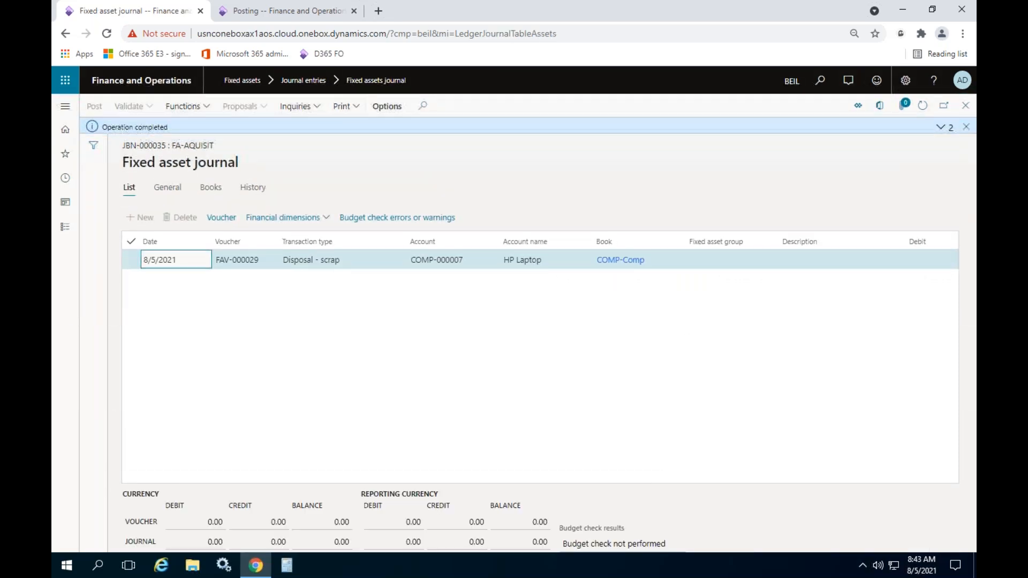
pyautogui.click(967, 110)
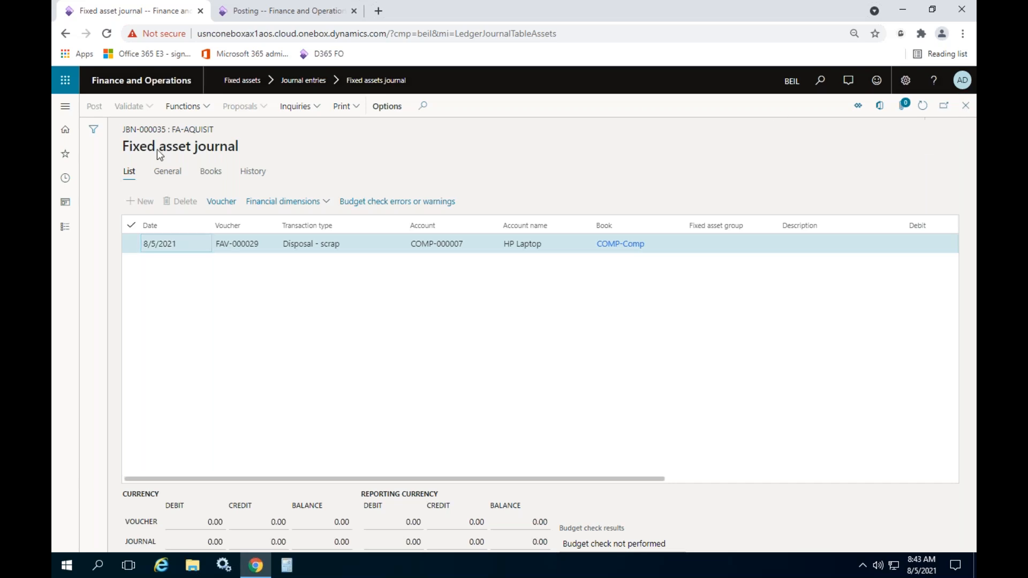
pyautogui.click(65, 227)
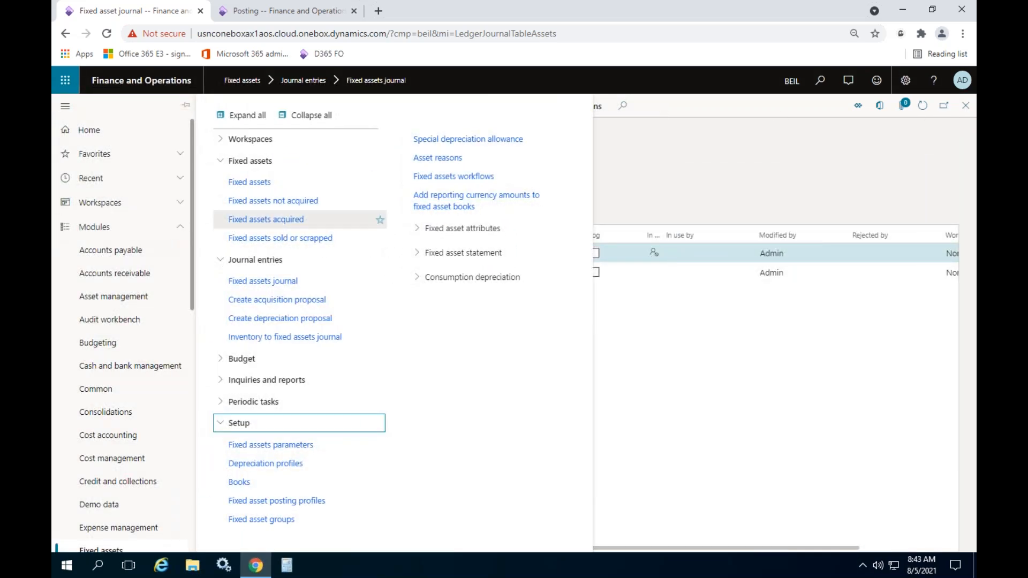
pyautogui.click(250, 183)
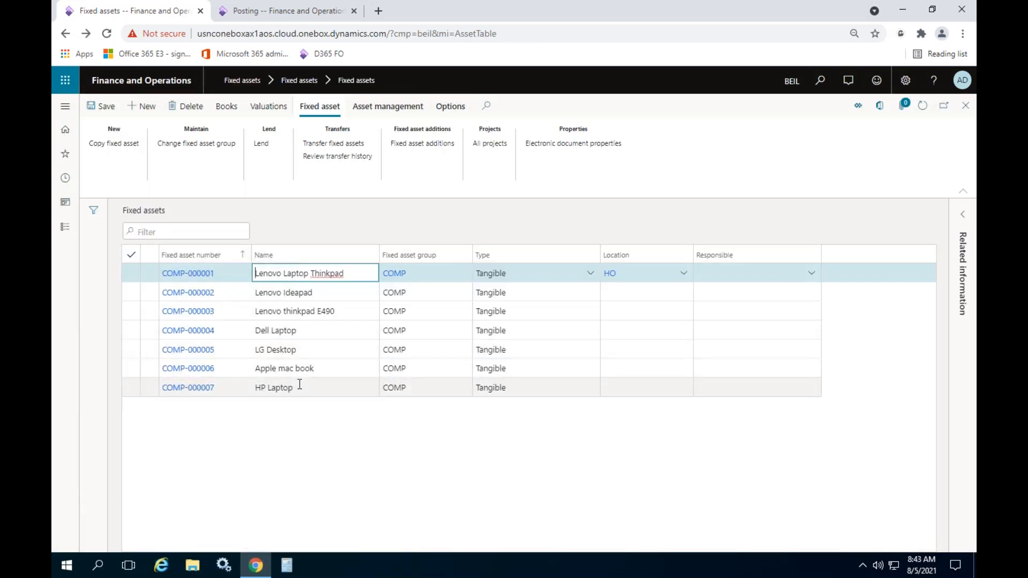
# - Open the valuations of the HP Laptop, COMP-000007, and examine its depreciation, profit/loss and net book value balances
pyautogui.click(300, 385)
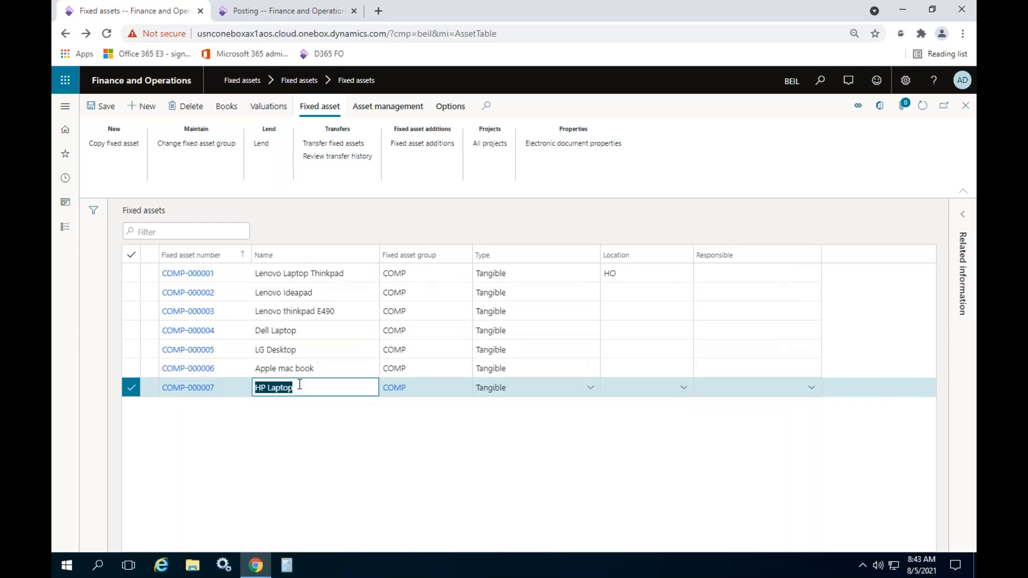
pyautogui.click(273, 107)
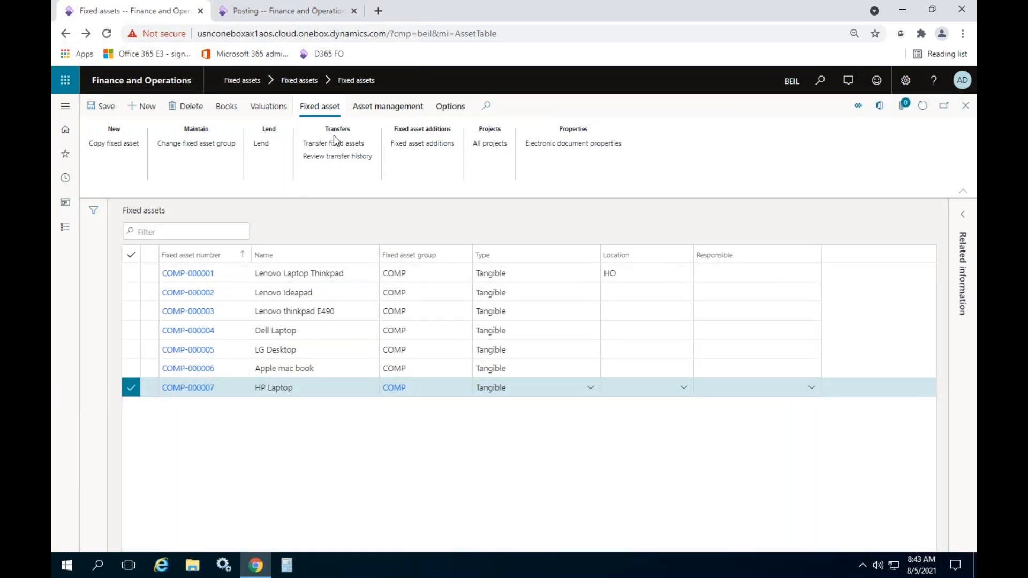
pyautogui.scroll(-2, 544, 419)
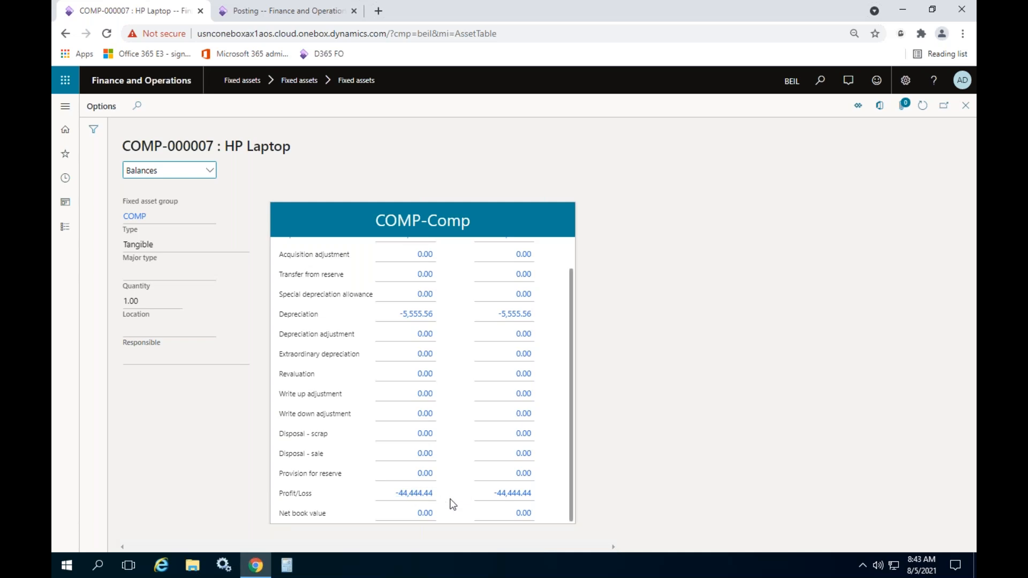
pyautogui.click(967, 106)
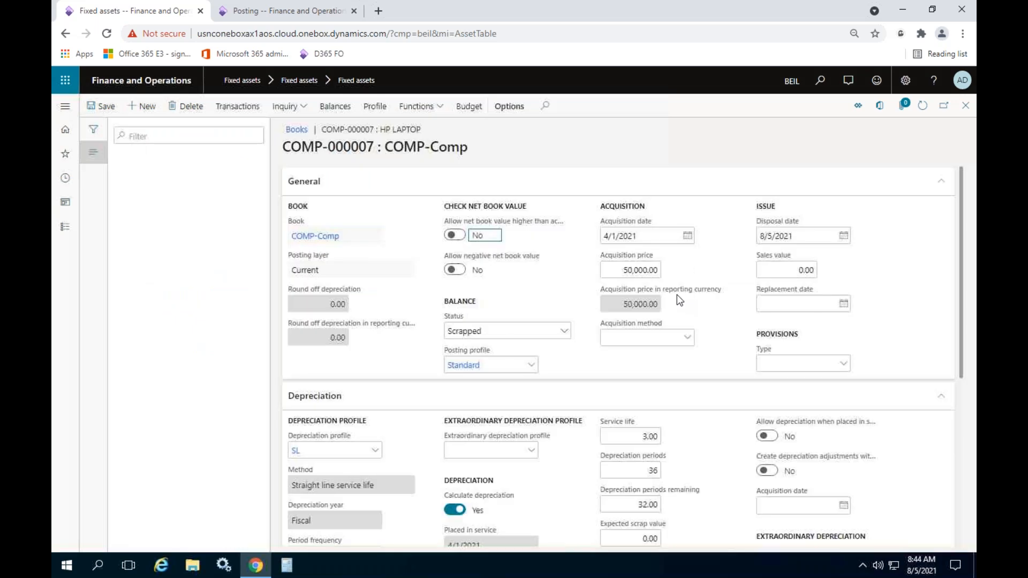
# - Examine the HP Laptop's COMP-Comp book, including its status, disposal date, acquisition and depreciation details, and close it
pyautogui.click(514, 411)
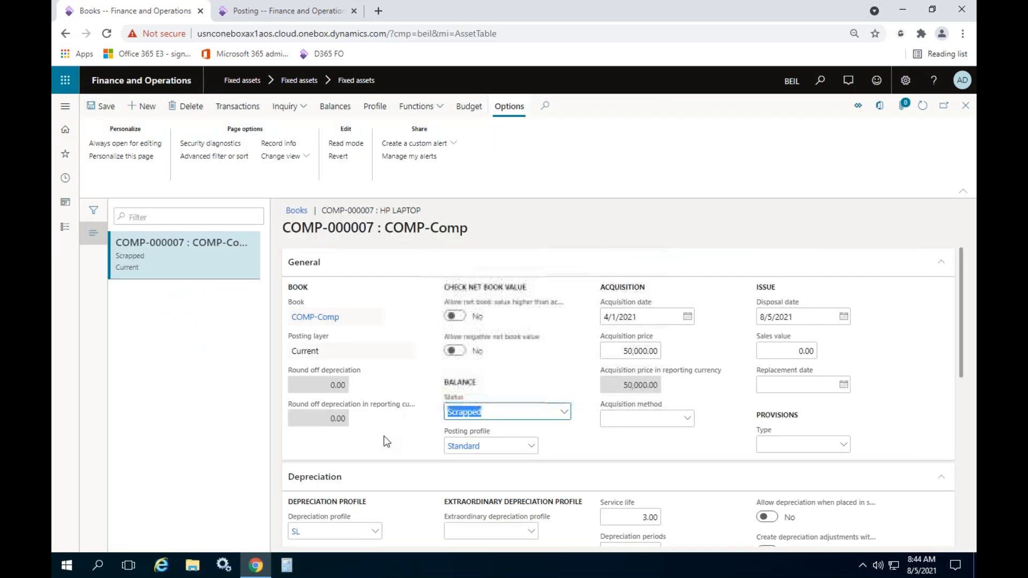
pyautogui.moveTo(938, 320); pyautogui.dragTo(954, 557)
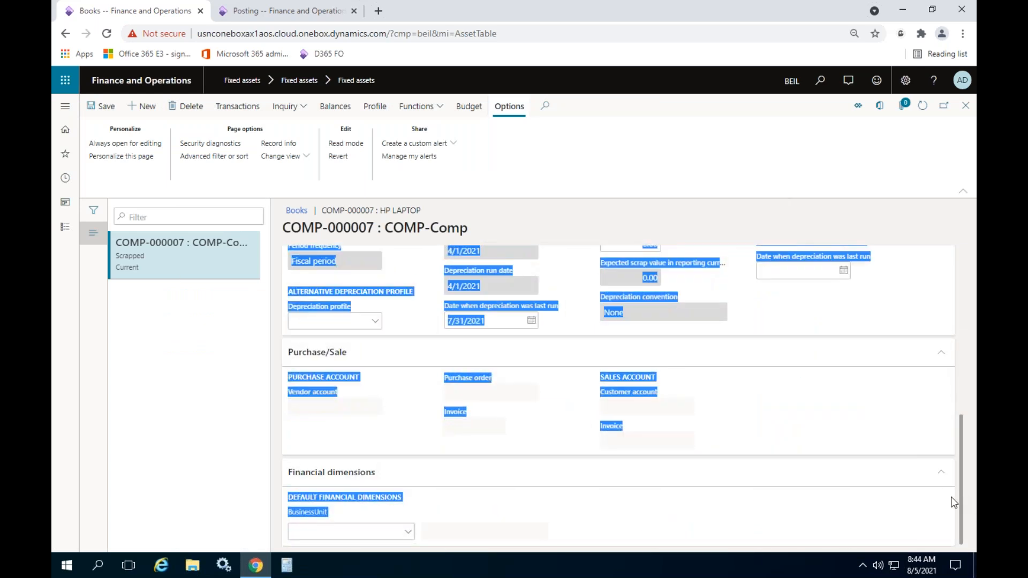
pyautogui.scroll(1, 905, 316)
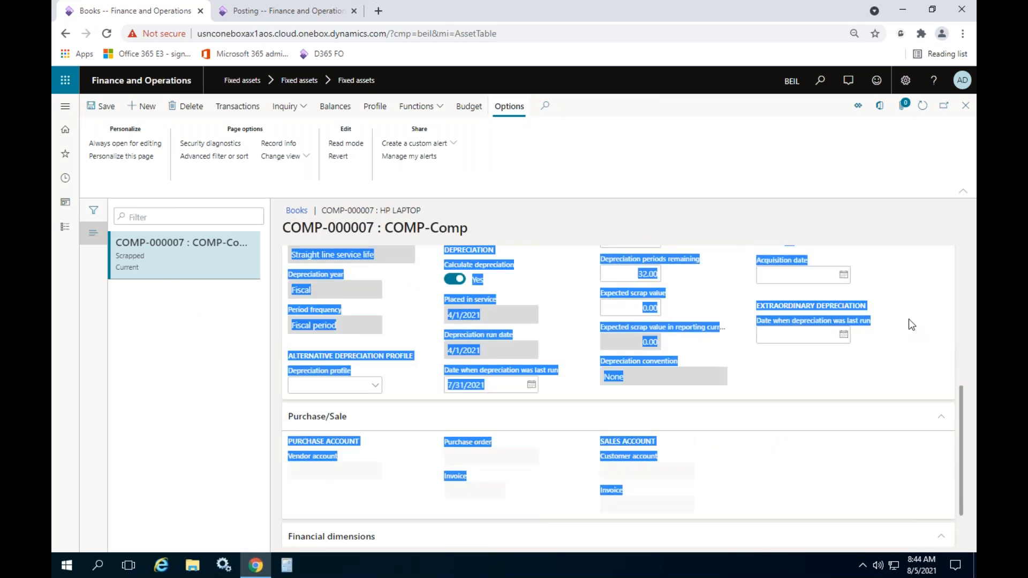
pyautogui.click(690, 320)
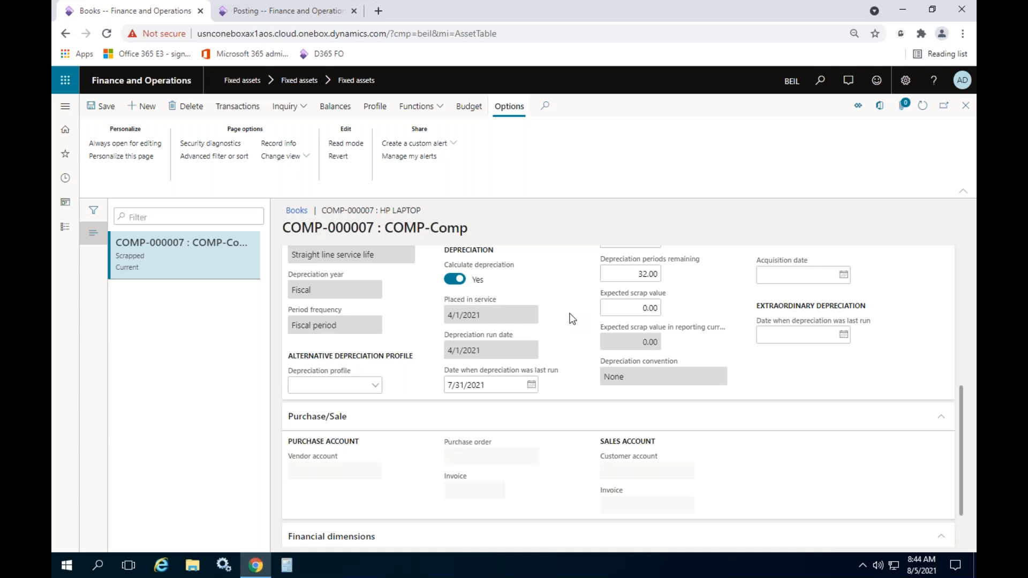
pyautogui.scroll(7, 573, 319)
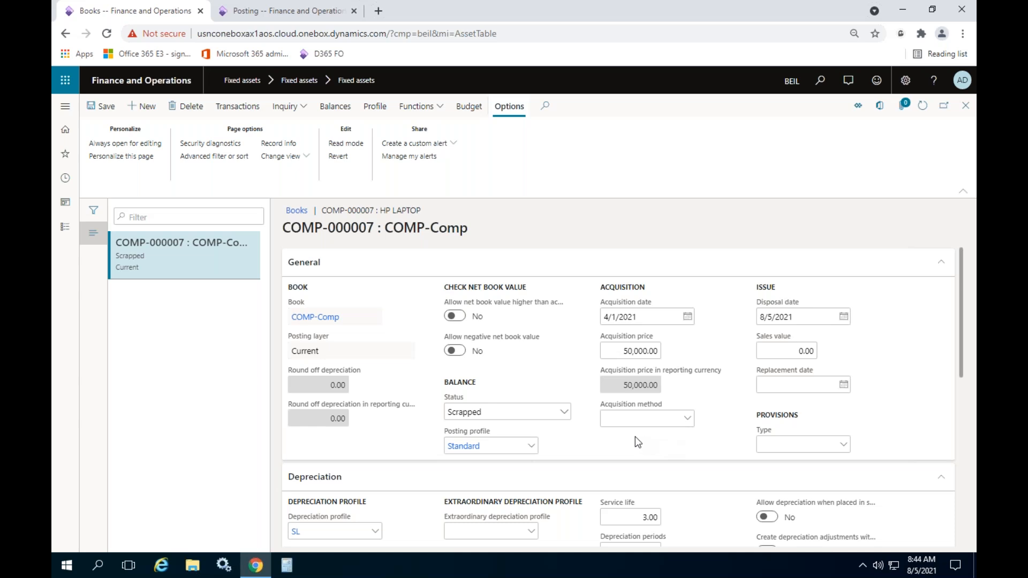
pyautogui.click(332, 386)
pyautogui.click(402, 372)
pyautogui.moveTo(963, 352); pyautogui.dragTo(961, 407)
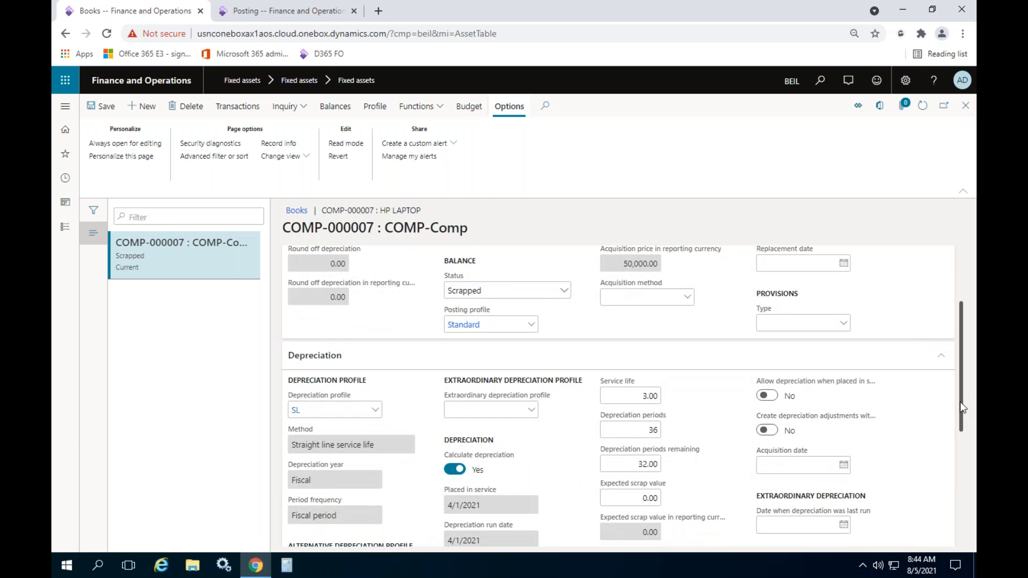
pyautogui.moveTo(961, 408); pyautogui.dragTo(962, 337)
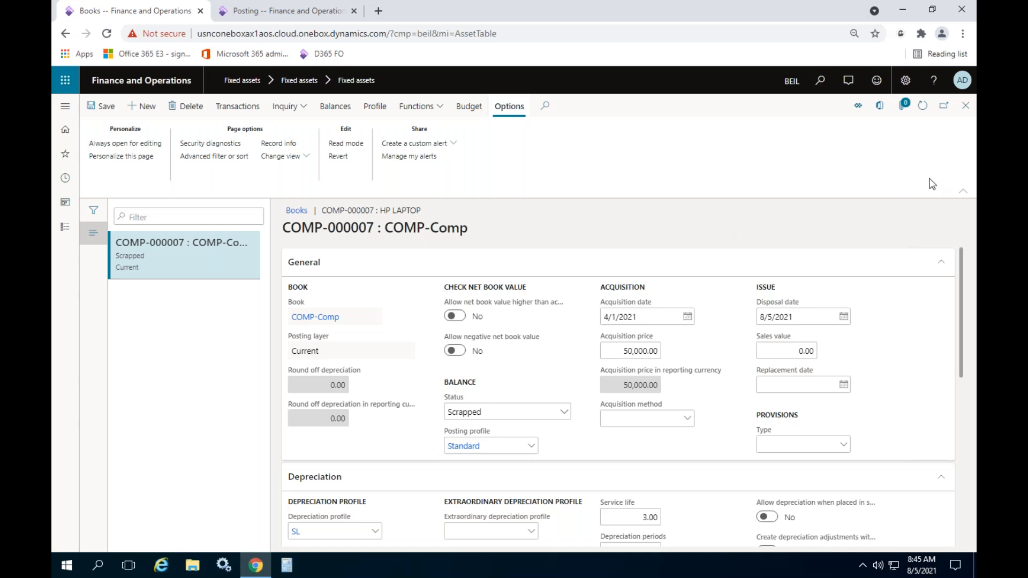
pyautogui.click(966, 106)
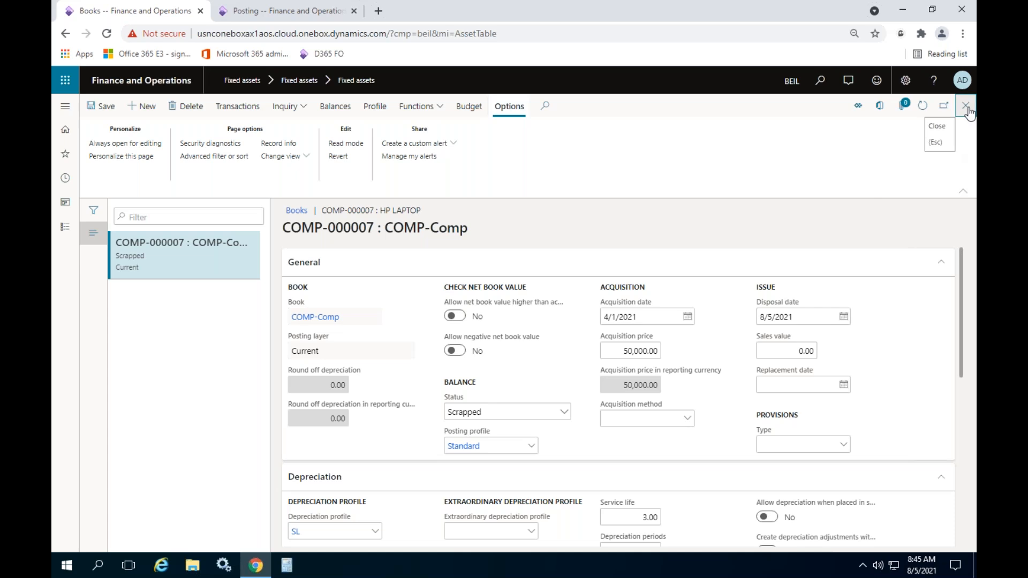
# - Close the Fixed assets list and the inventory Posting page in the other browser tab
pyautogui.click(561, 456)
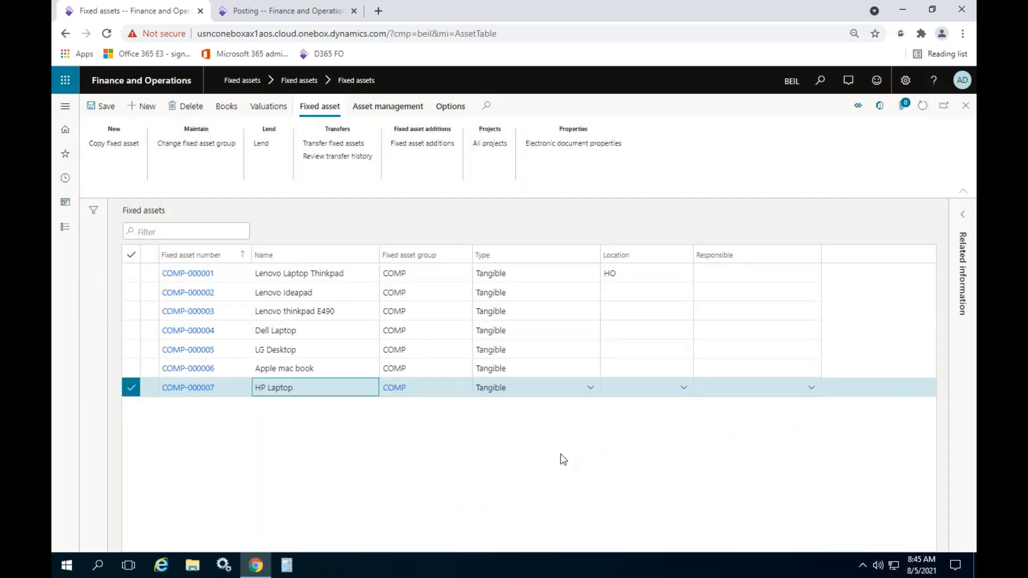
pyautogui.click(966, 106)
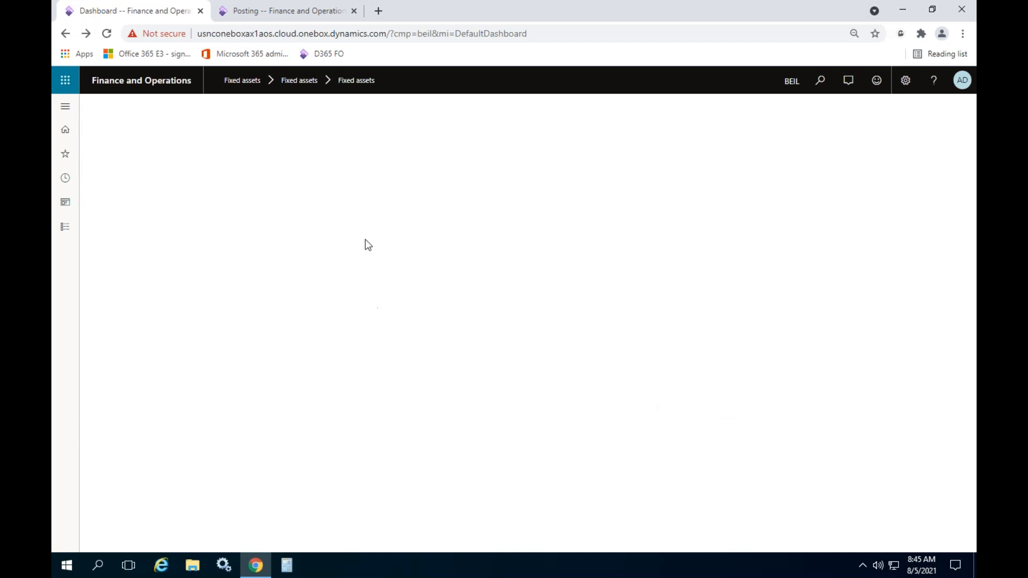
pyautogui.click(278, 16)
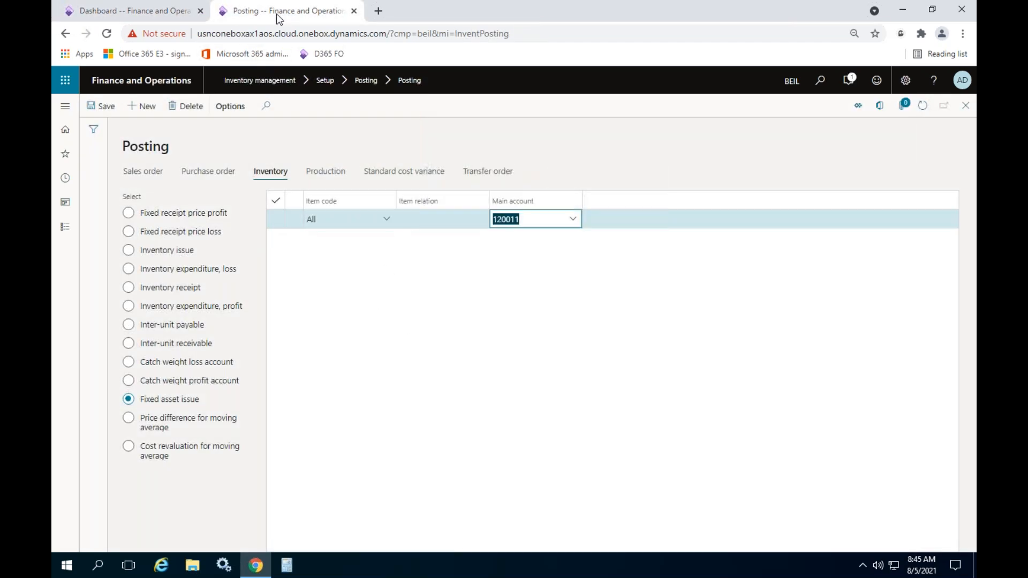
pyautogui.click(966, 106)
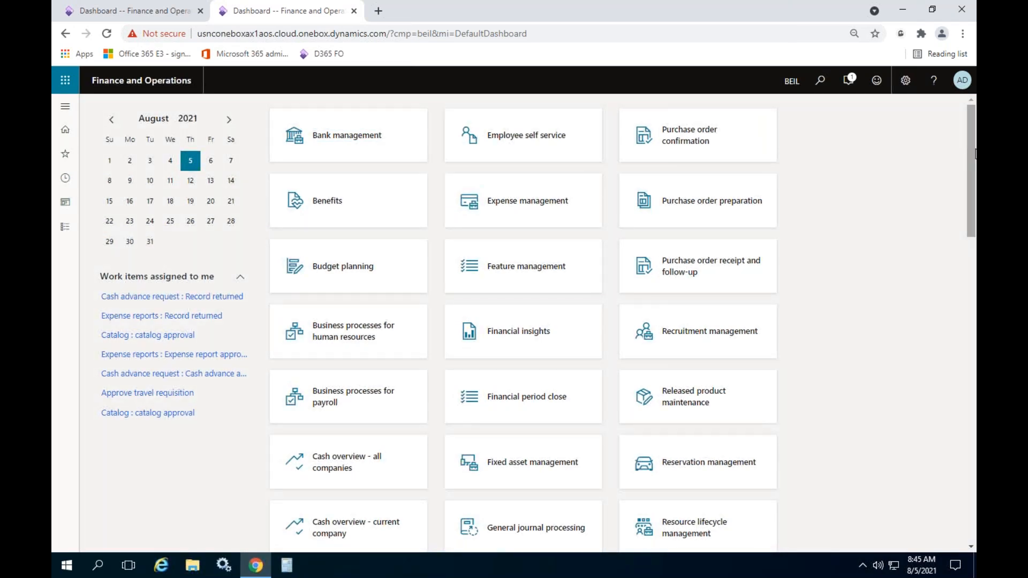
# - Dismiss the pending notification in the action center and close it
pyautogui.click(848, 81)
pyautogui.click(955, 210)
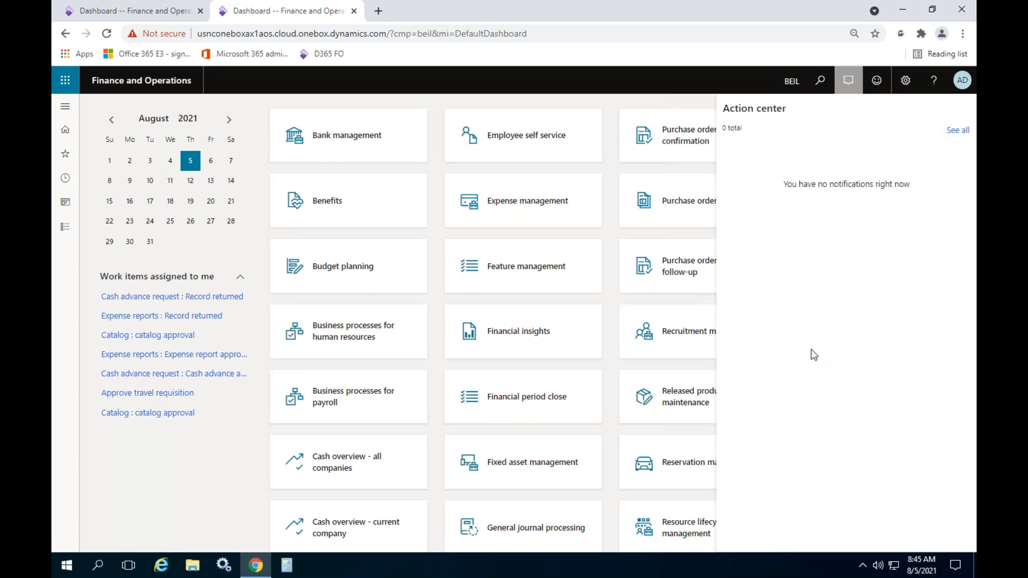
pyautogui.click(201, 468)
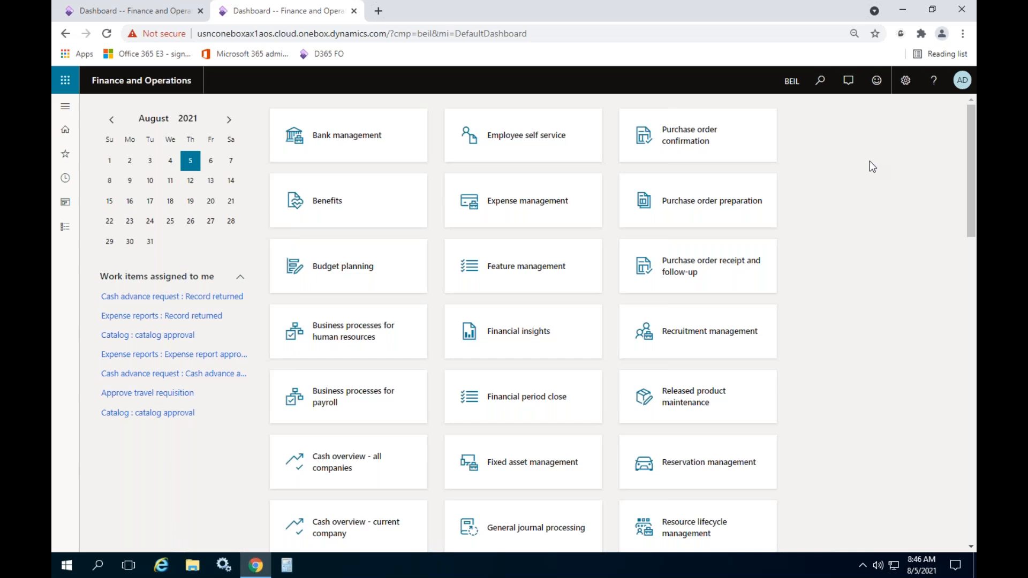
# - Open the Books setup page of the Fixed assets module
pyautogui.click(65, 230)
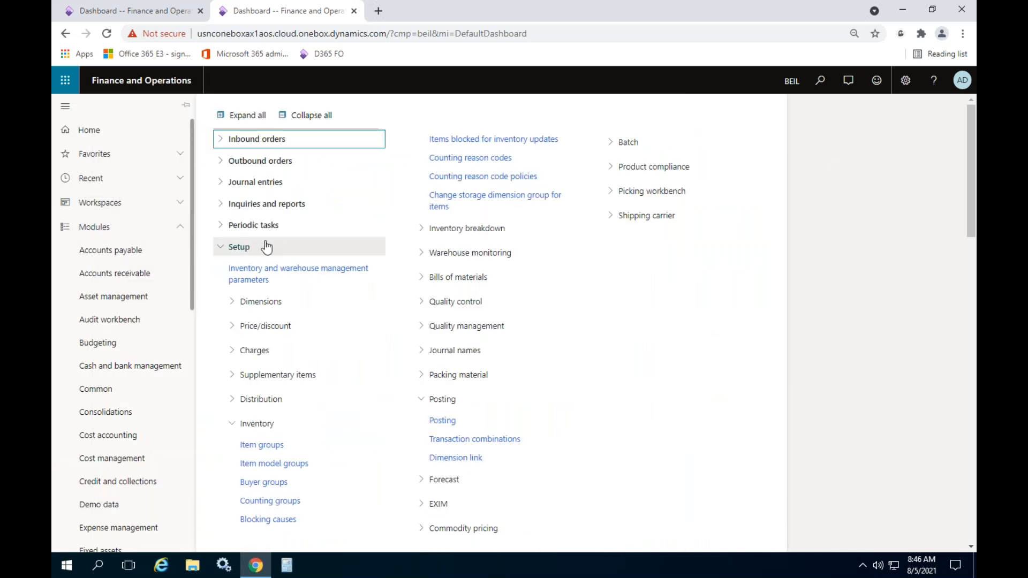
pyautogui.click(268, 249)
pyautogui.scroll(-3, 142, 271)
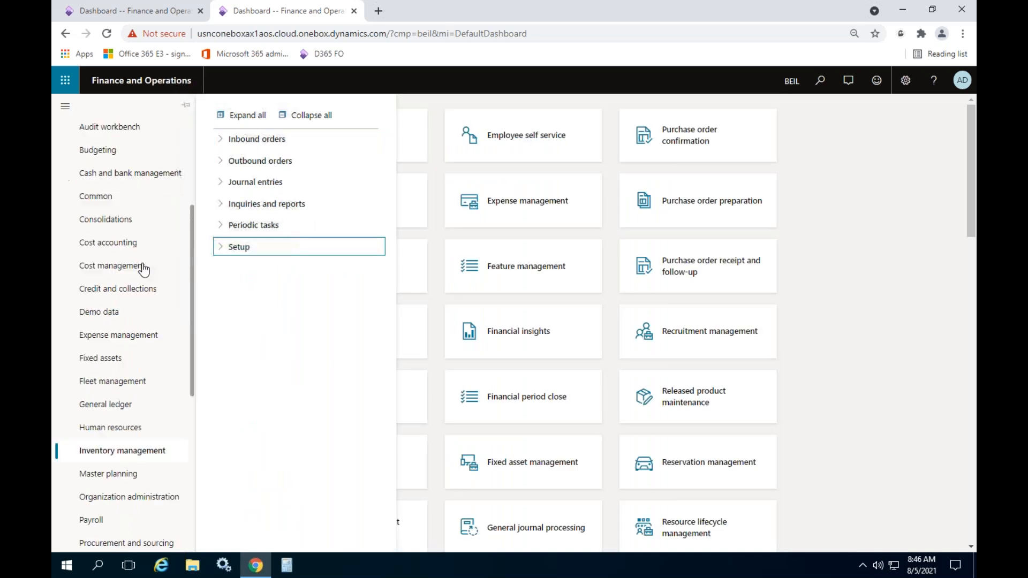
pyautogui.click(118, 363)
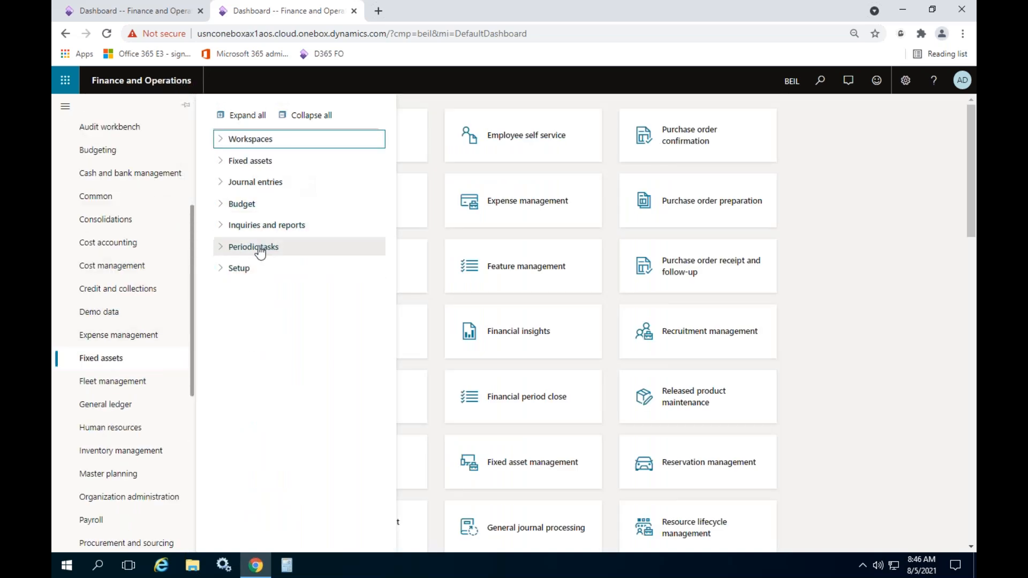
pyautogui.click(234, 272)
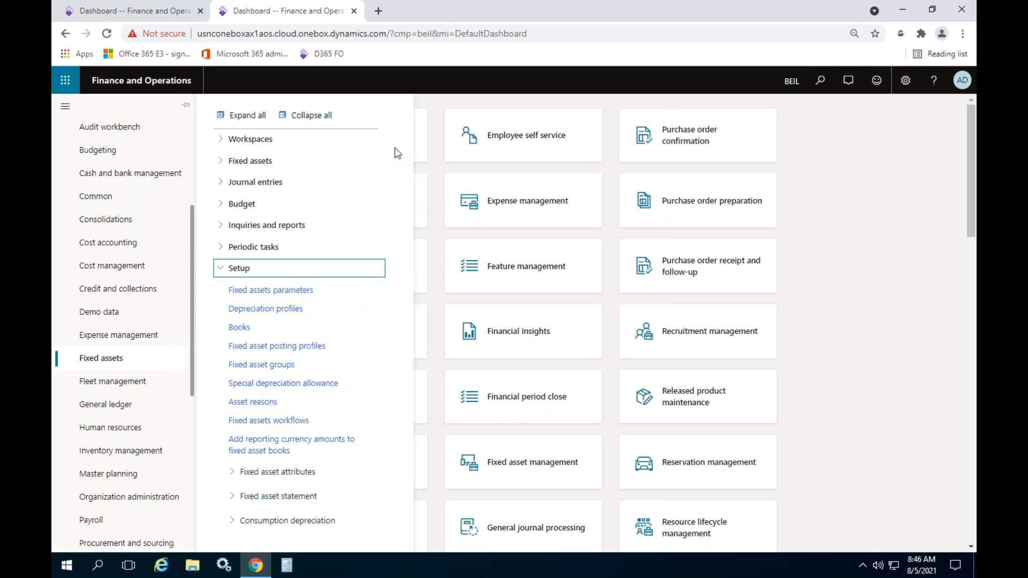
pyautogui.click(396, 113)
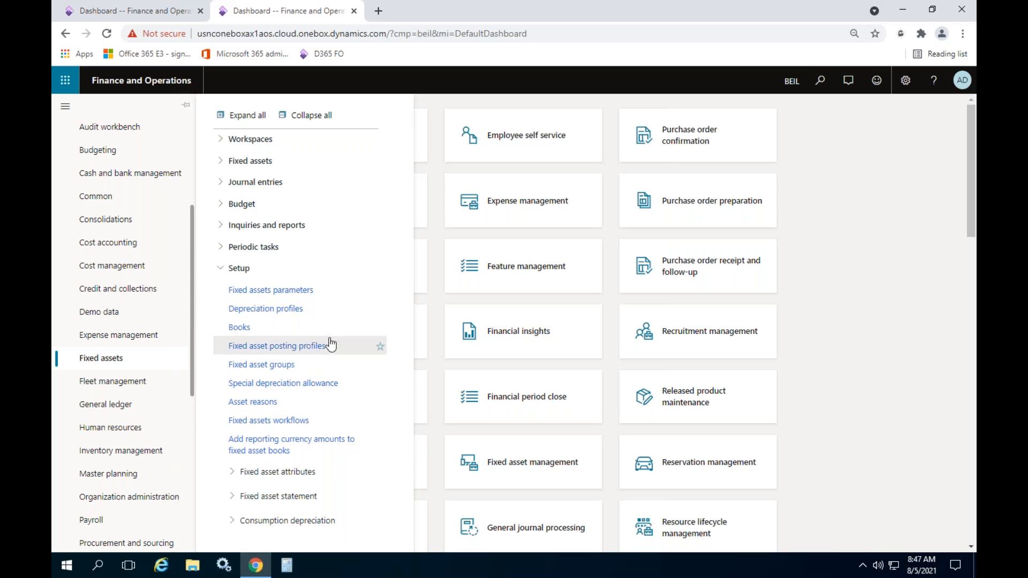
pyautogui.click(299, 334)
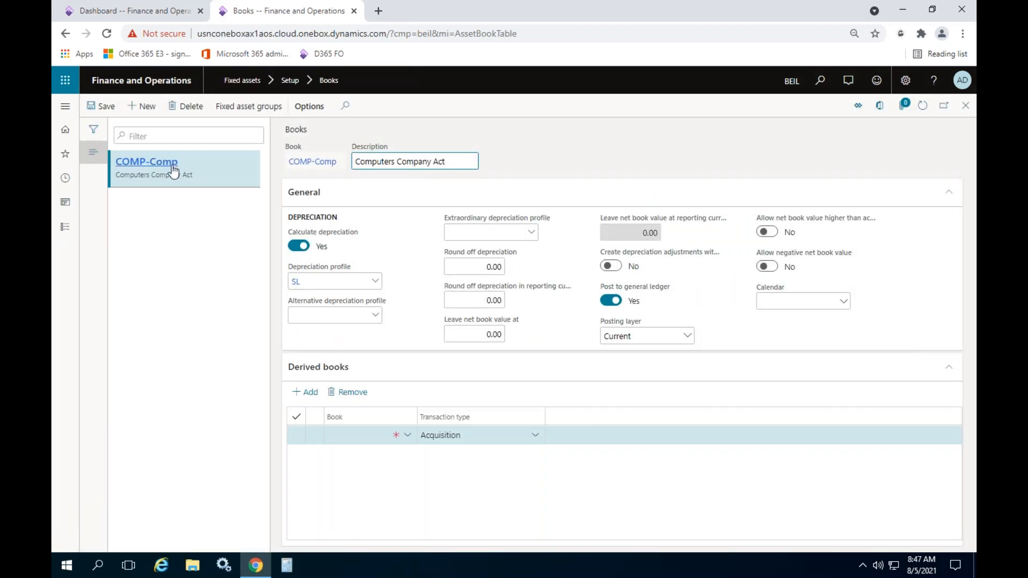
# - Review the COMP-Comp book's description and its fixed asset group settings for Computers, including the service life, and return to the book
pyautogui.doubleClick(375, 163)
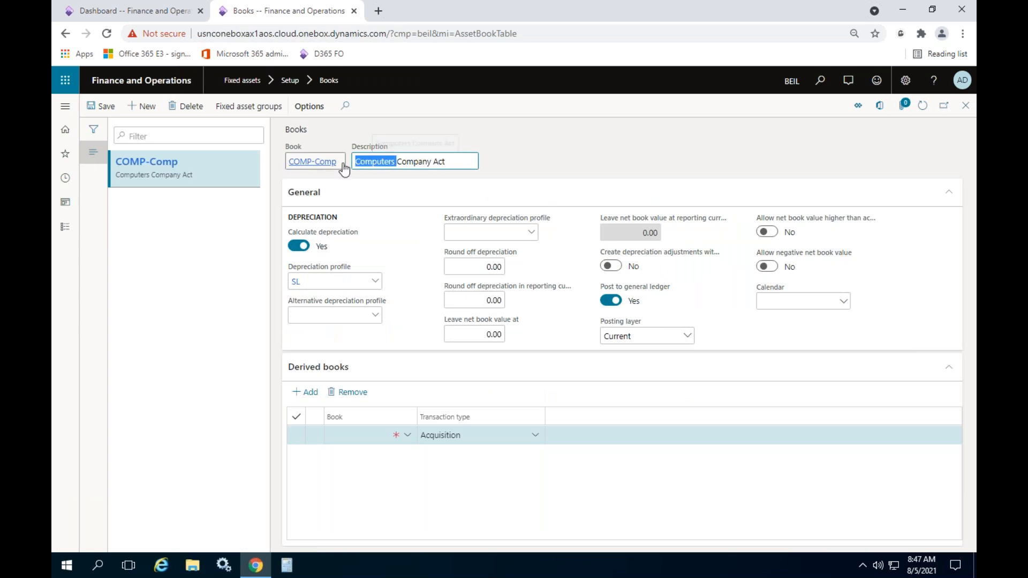
pyautogui.moveTo(459, 161); pyautogui.dragTo(407, 162)
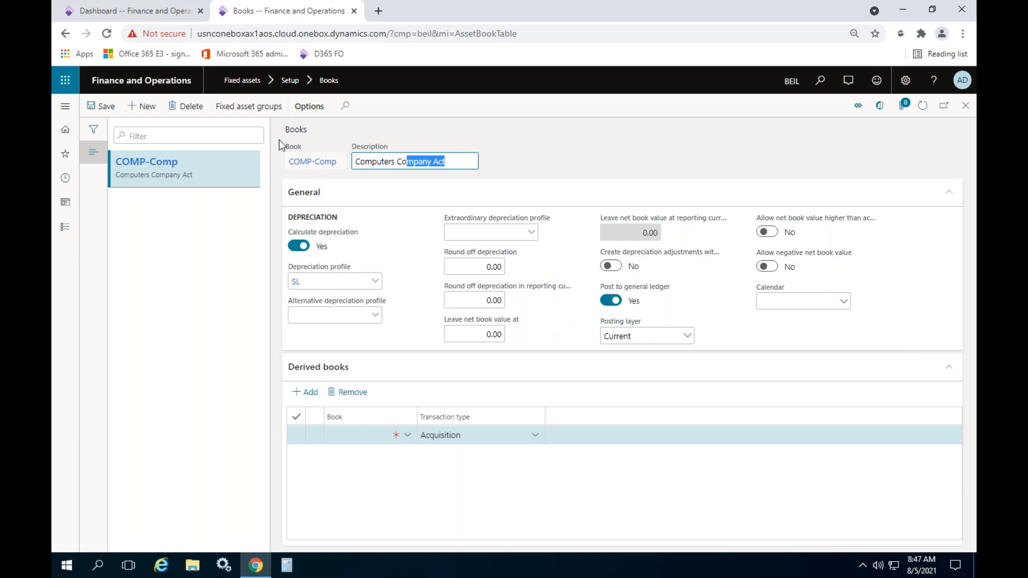
pyautogui.click(261, 114)
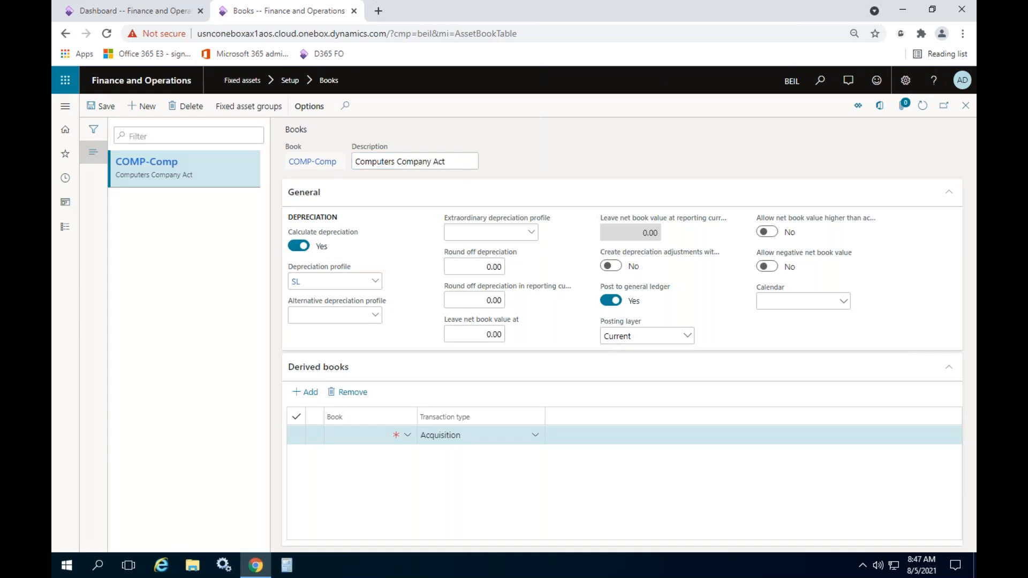
pyautogui.click(313, 280)
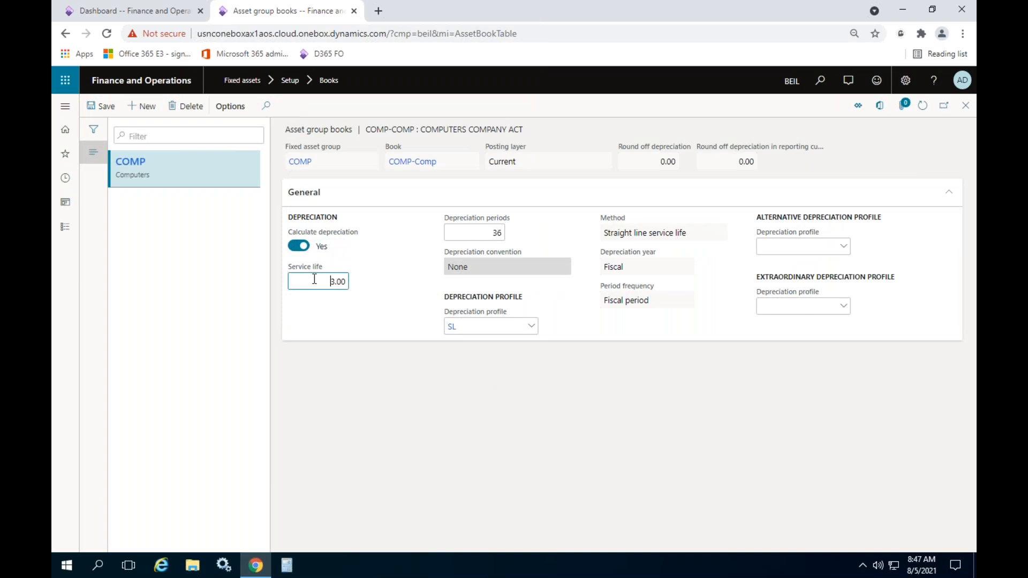
pyautogui.click(345, 384)
pyautogui.click(965, 105)
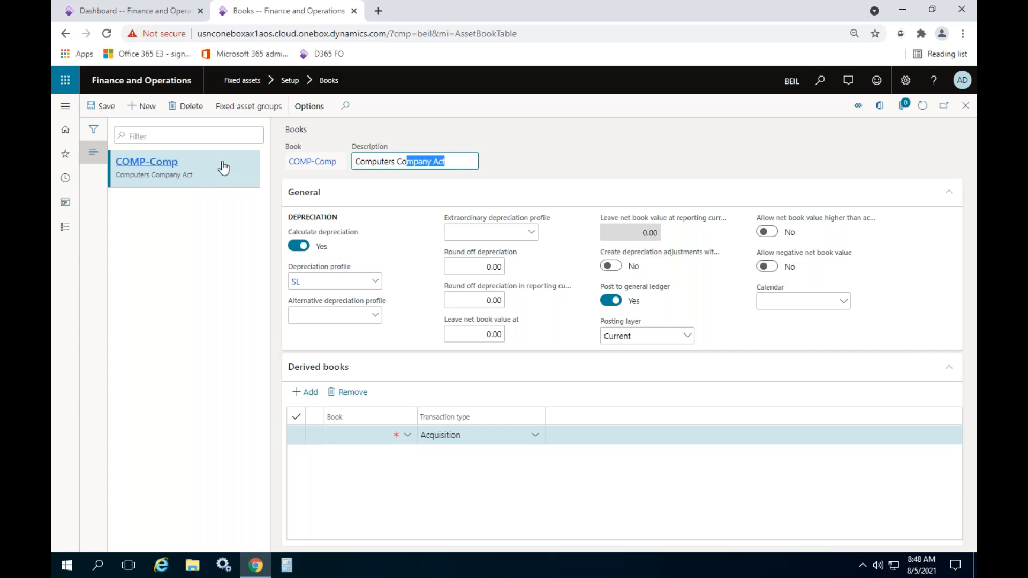
# - Check the books available as derived books for COMP-Comp, and create a new book COMP-Tax with depreciation profile SL
pyautogui.click(407, 436)
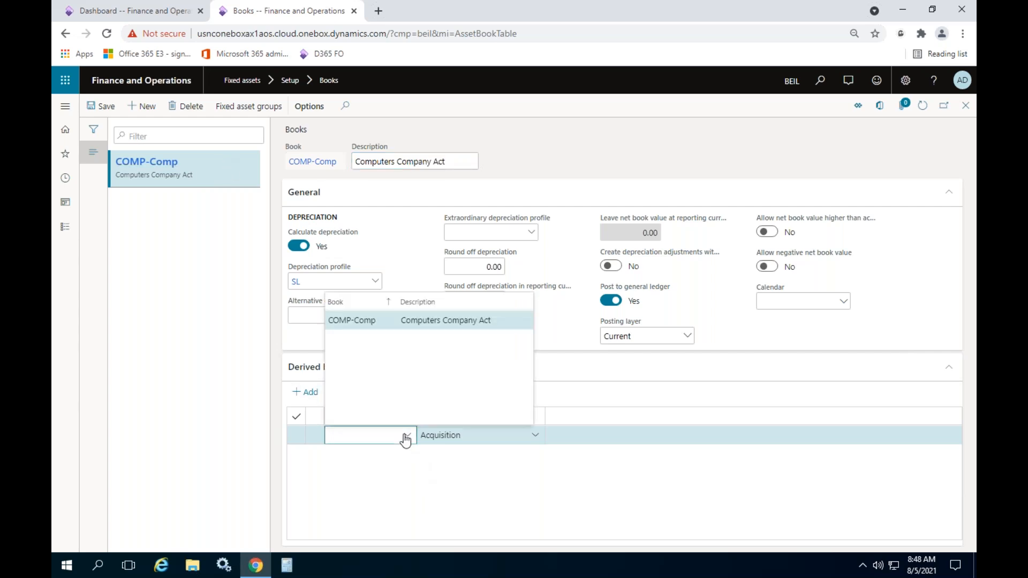
pyautogui.click(509, 505)
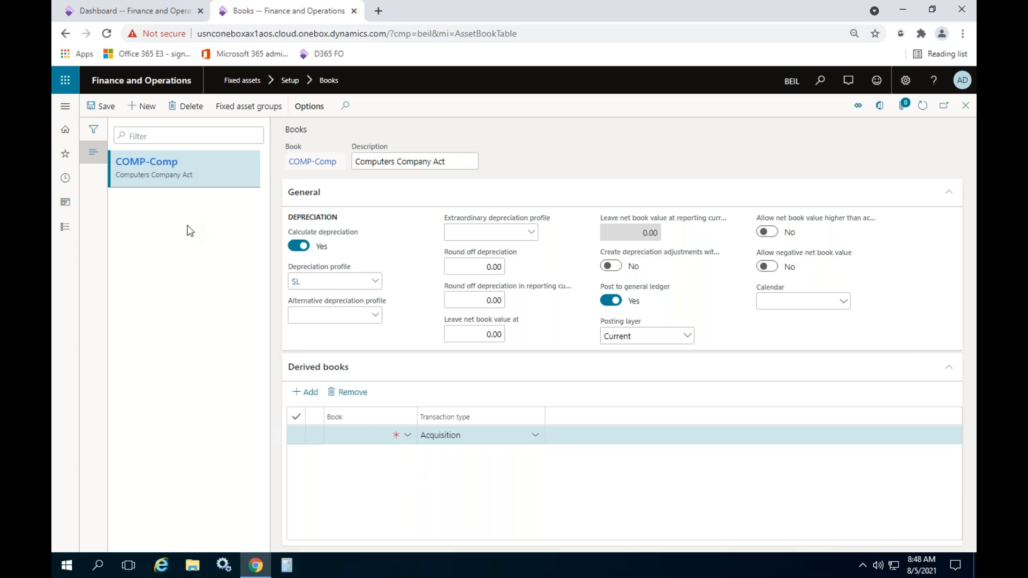
pyautogui.click(144, 106)
pyautogui.write('COM')
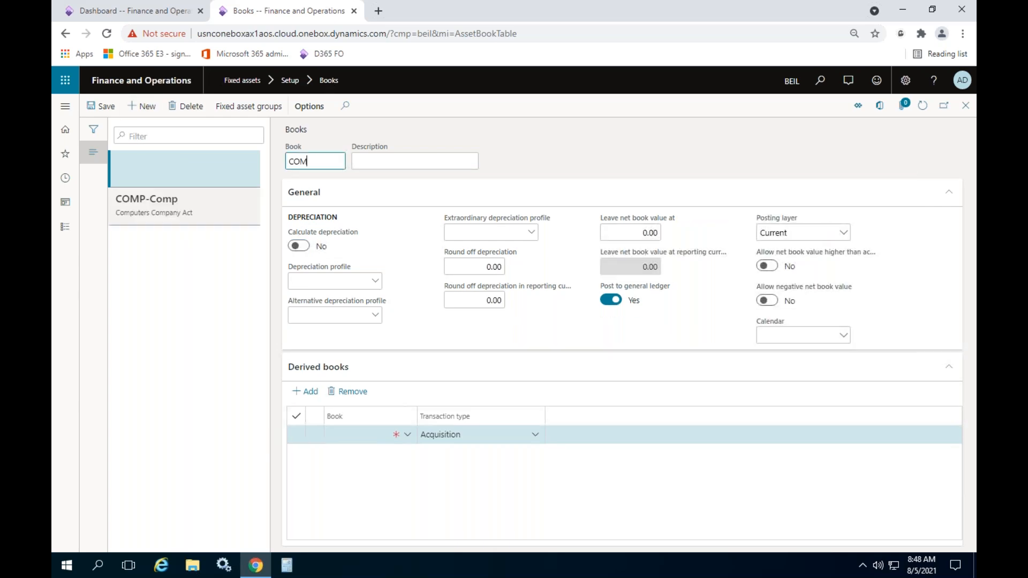
pyautogui.write('P-Tax')
pyautogui.press('Tab')
pyautogui.click(375, 281)
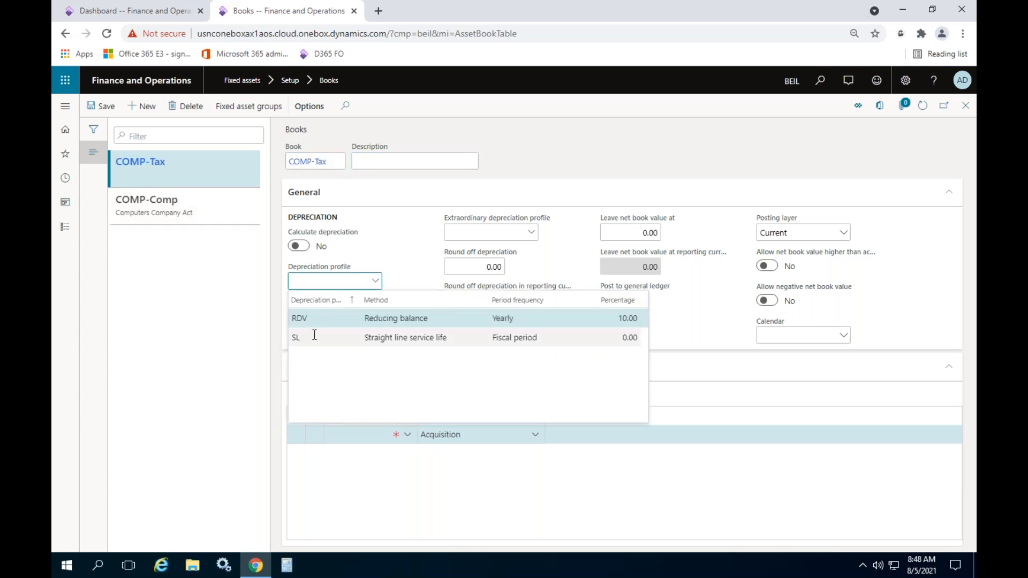
pyautogui.click(358, 336)
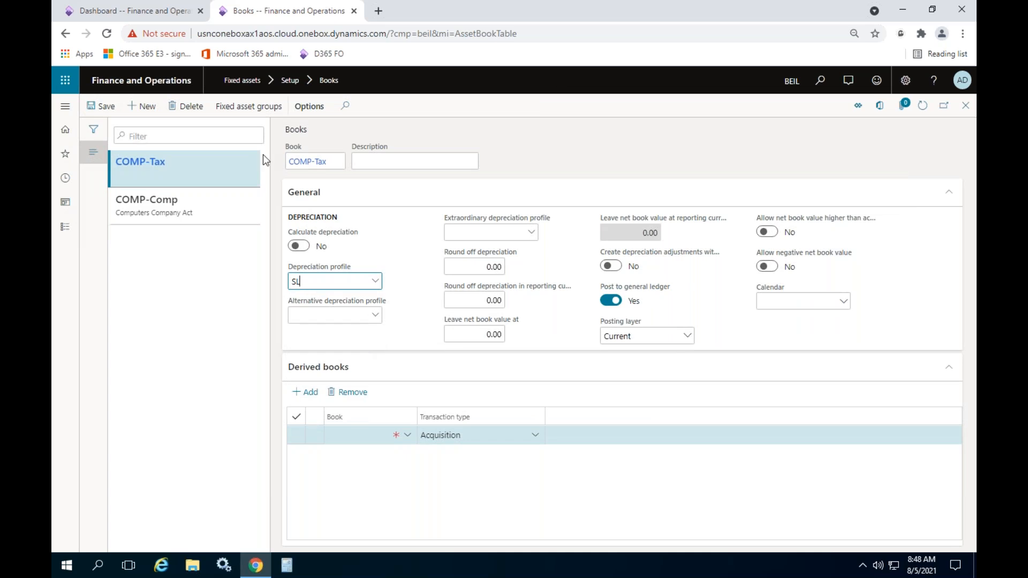
# - Assign the COMP fixed asset group to the COMP-Tax book with a service life of 2, and return to the book
pyautogui.click(248, 106)
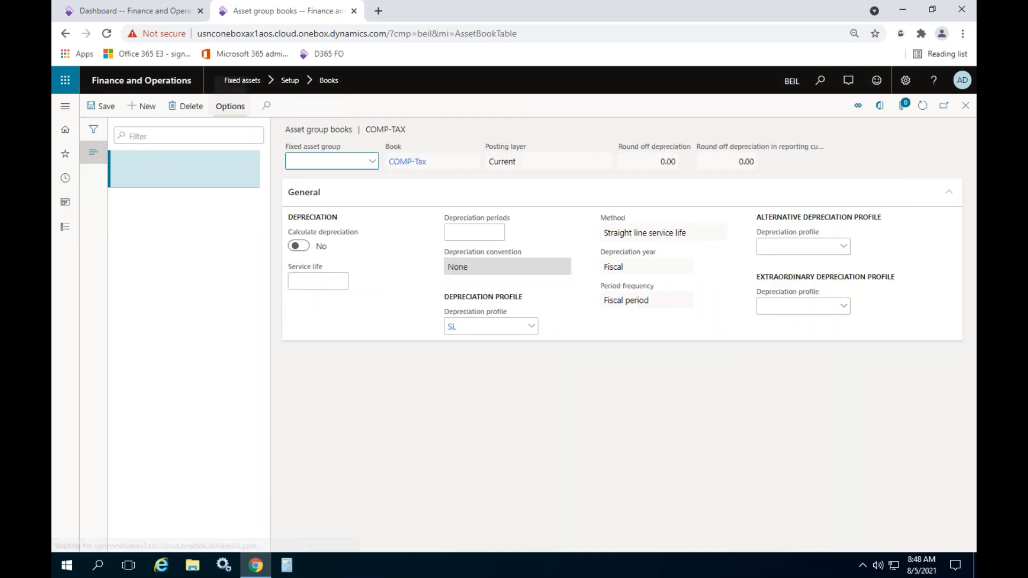
pyautogui.click(331, 287)
pyautogui.write('2')
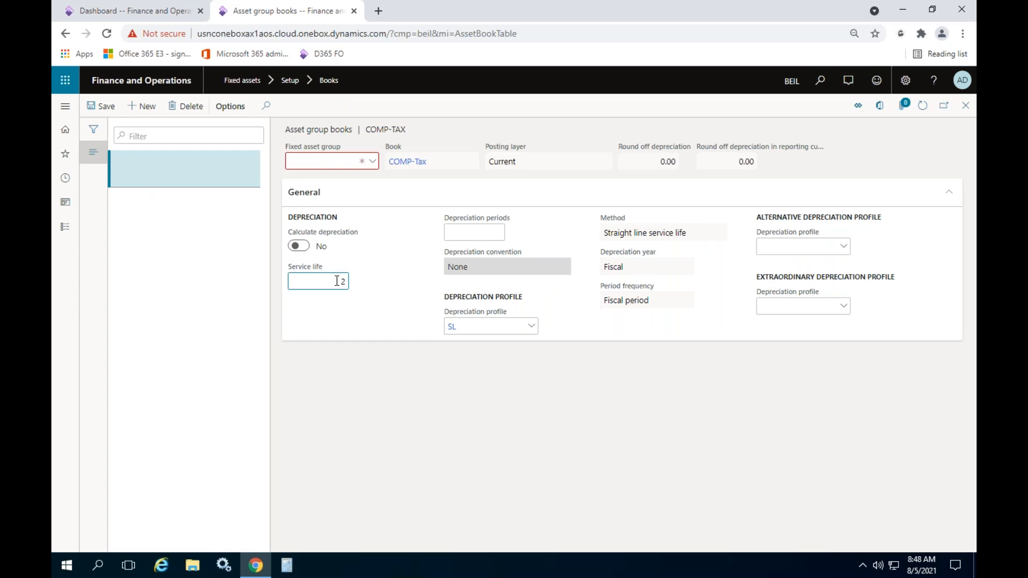
pyautogui.click(369, 163)
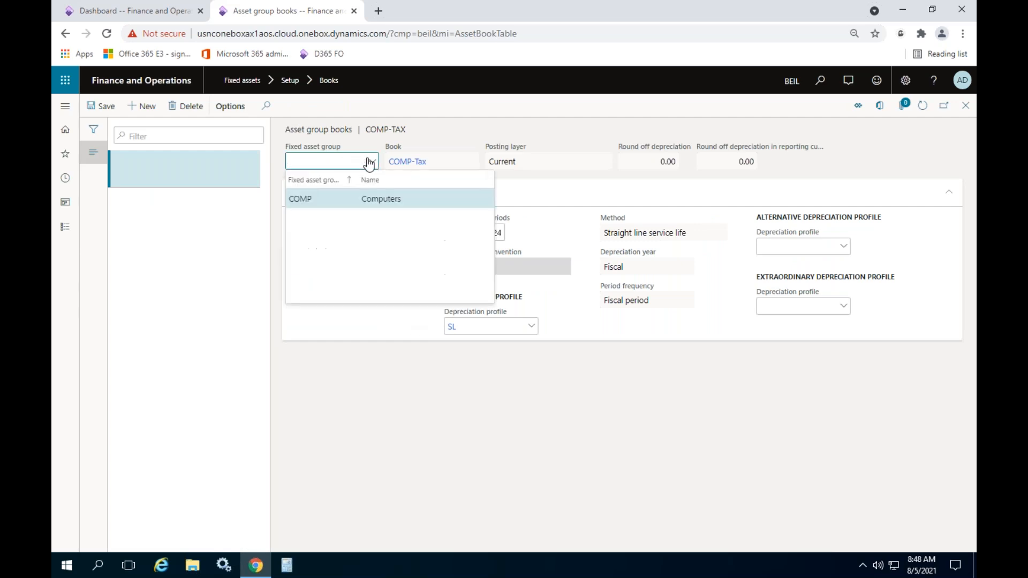
pyautogui.click(351, 197)
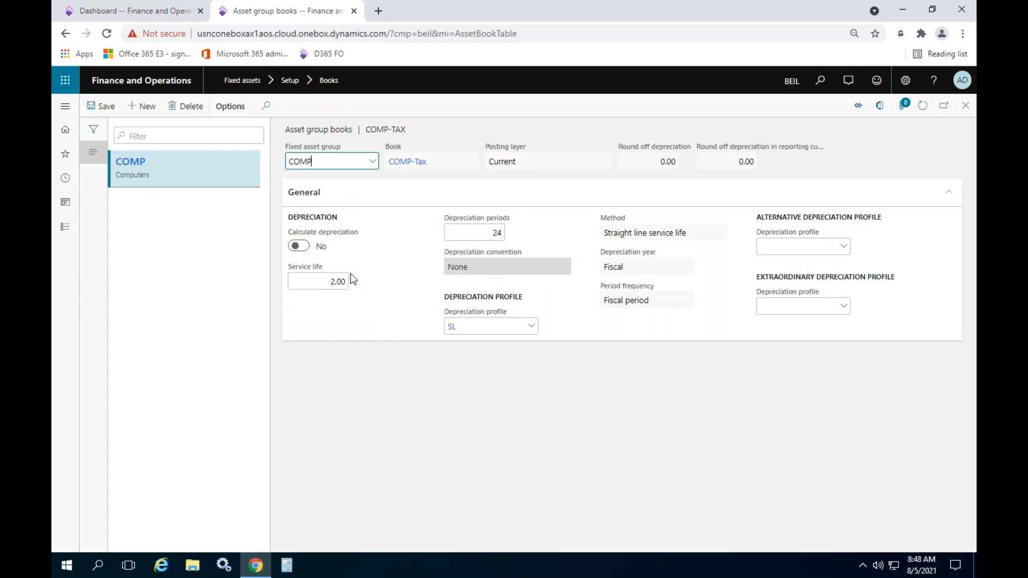
pyautogui.click(962, 109)
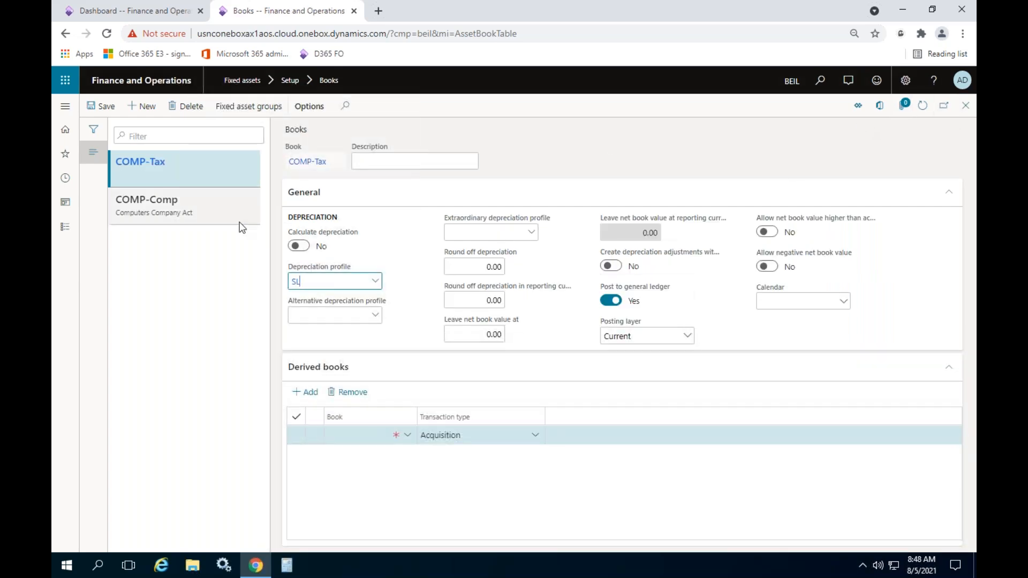
# - Set COMP-Tax as a derived book of COMP-Comp for the Acquisition transaction type
pyautogui.click(155, 207)
pyautogui.click(403, 436)
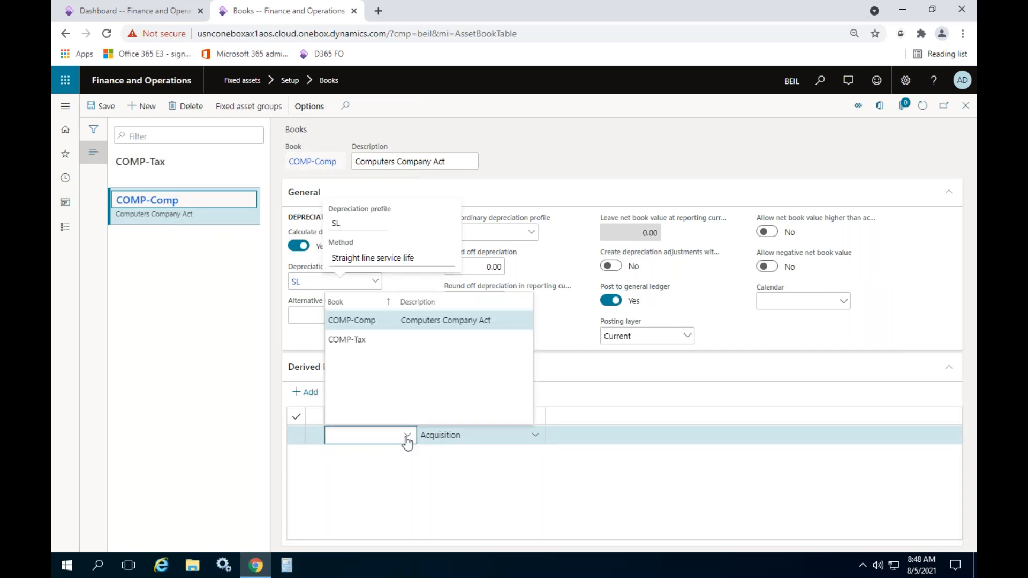
pyautogui.click(378, 339)
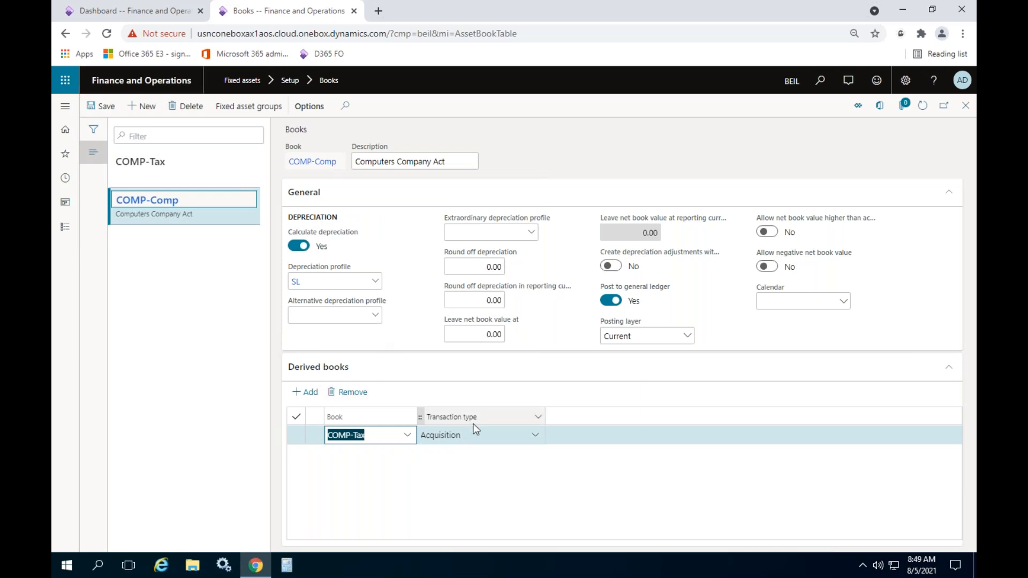
pyautogui.click(535, 435)
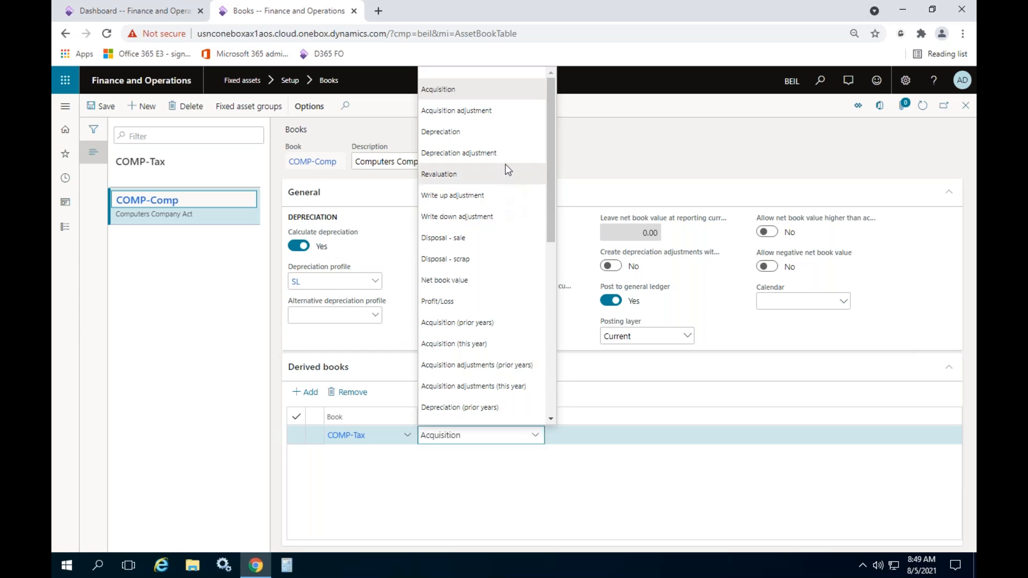
pyautogui.click(470, 506)
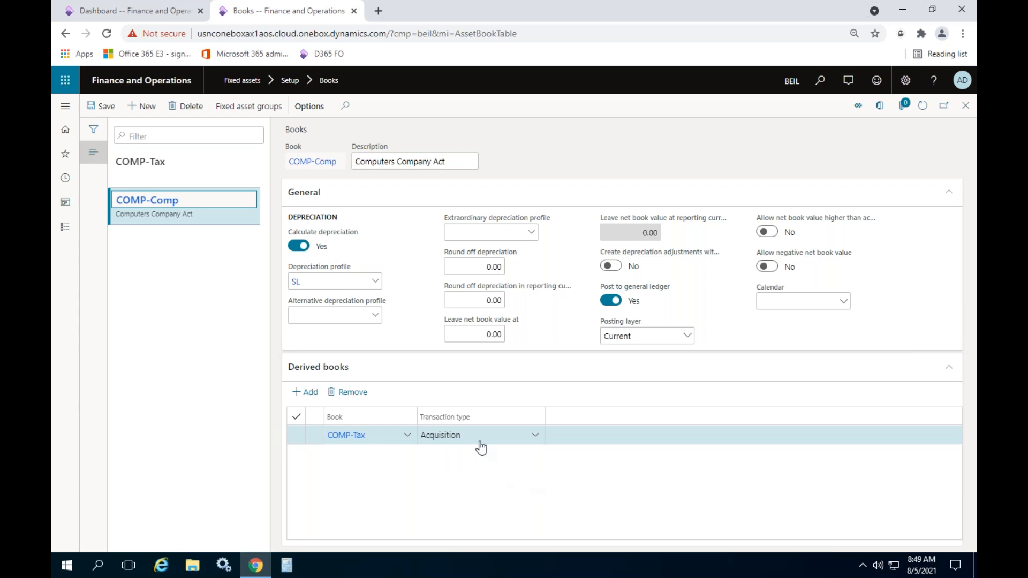
# - Add a second derived book line to COMP-Comp for COMP-Tax with transaction type Disposal - sale
pyautogui.click(305, 392)
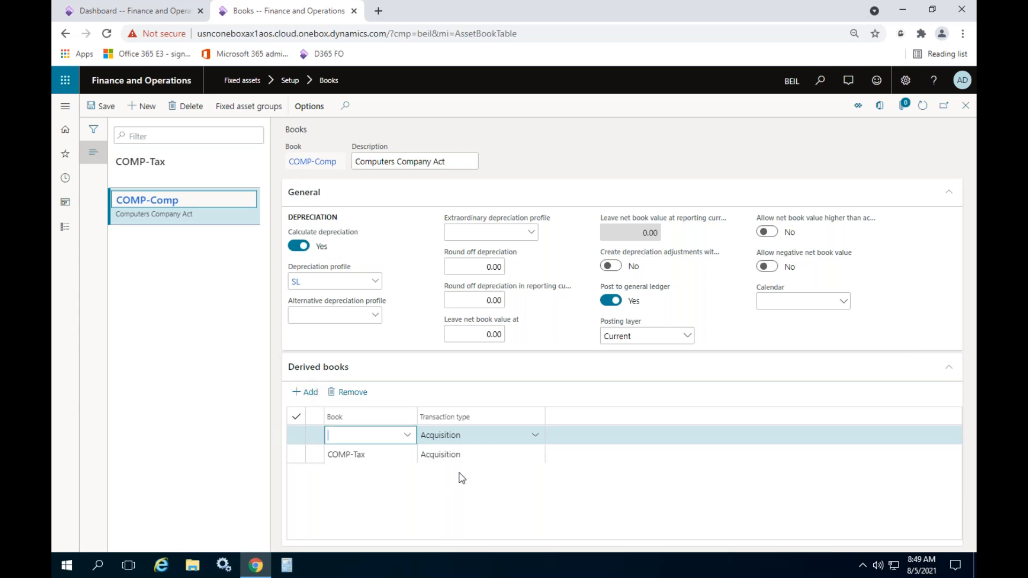
pyautogui.click(408, 436)
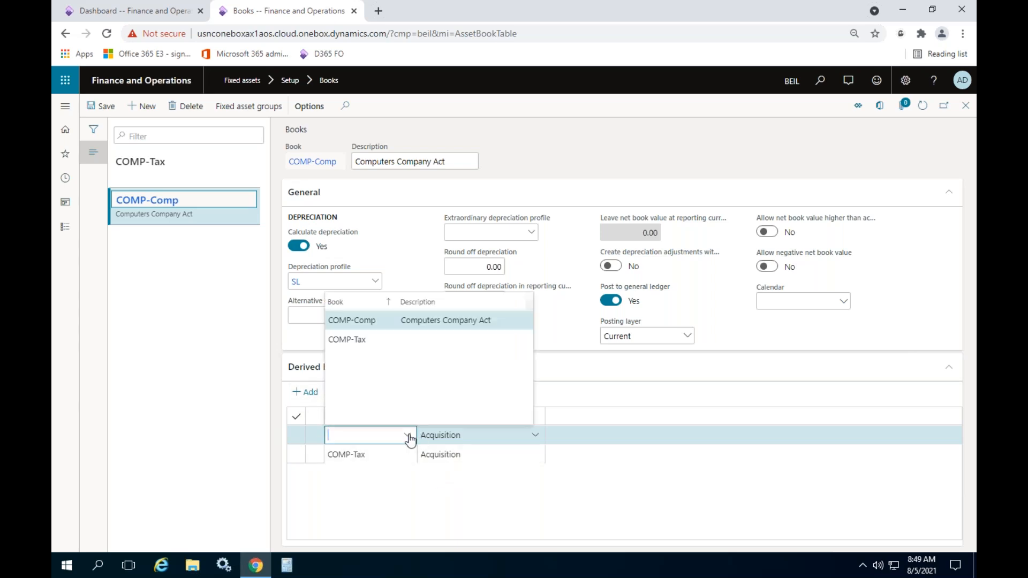
pyautogui.click(370, 338)
pyautogui.click(530, 438)
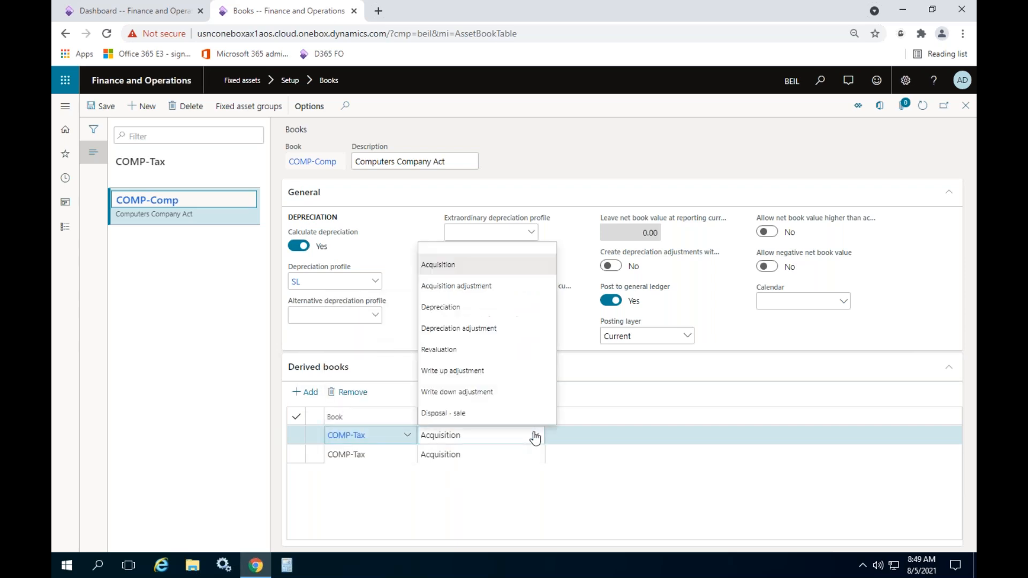
pyautogui.click(480, 243)
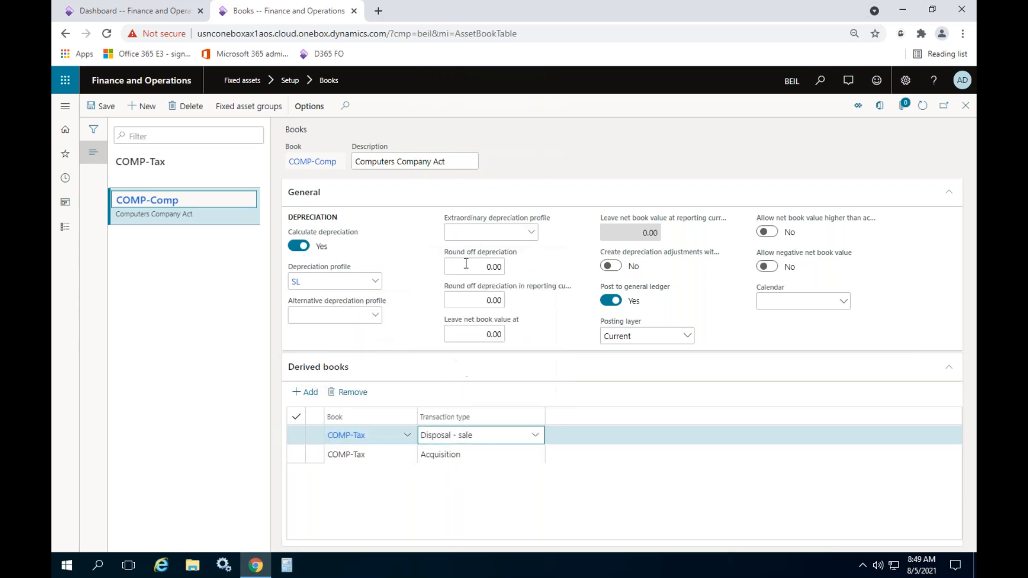
pyautogui.click(469, 519)
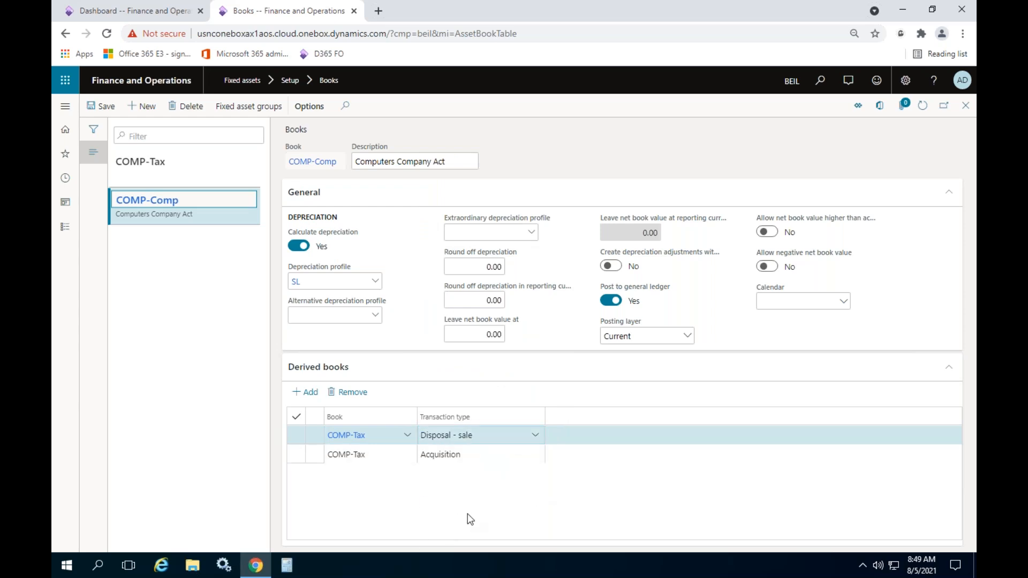
# - Compare the COMP-Tax and COMP-Comp books, and examine the derived book lines of COMP-Comp
pyautogui.click(184, 158)
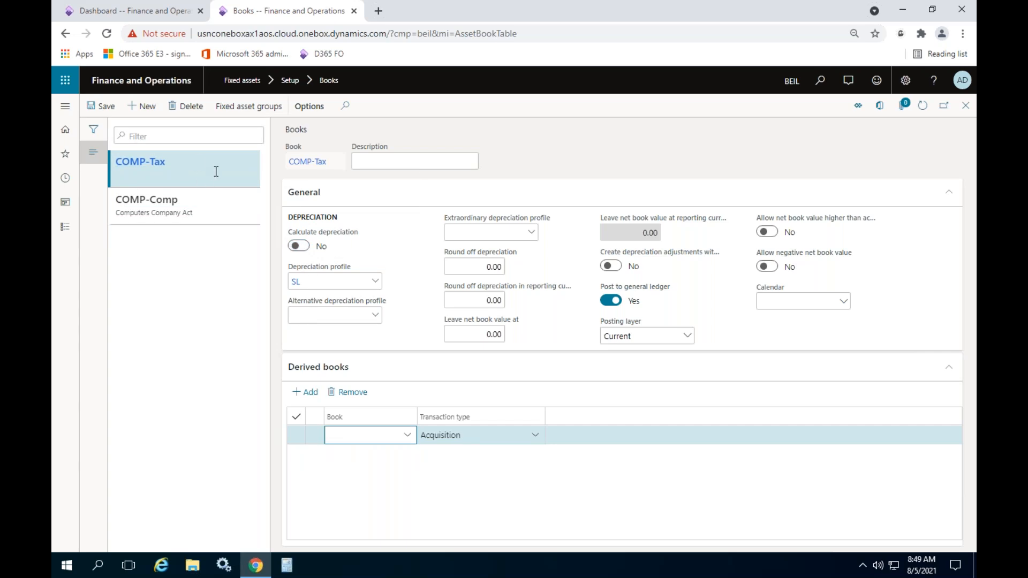
pyautogui.click(197, 206)
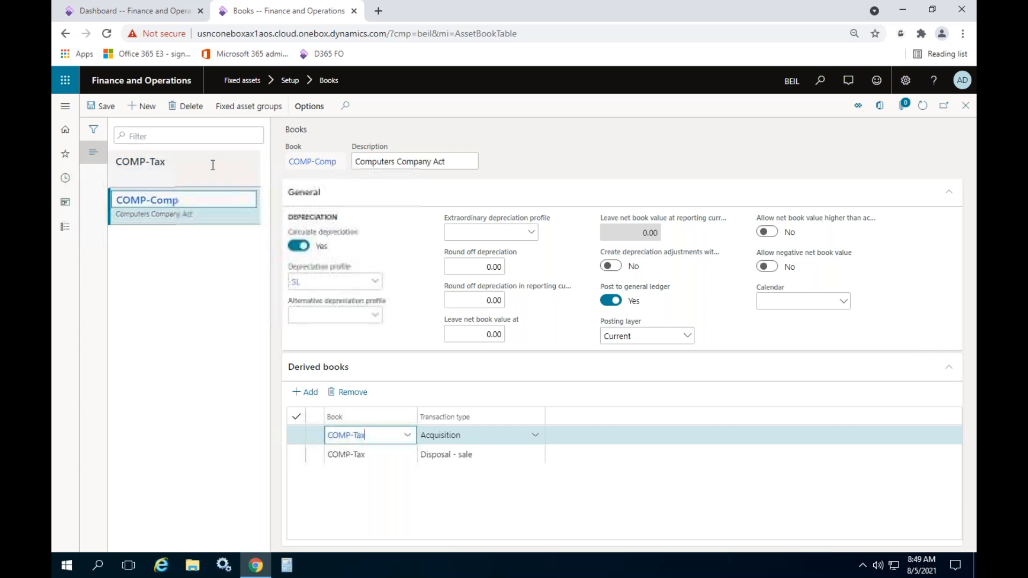
pyautogui.click(214, 161)
pyautogui.click(198, 203)
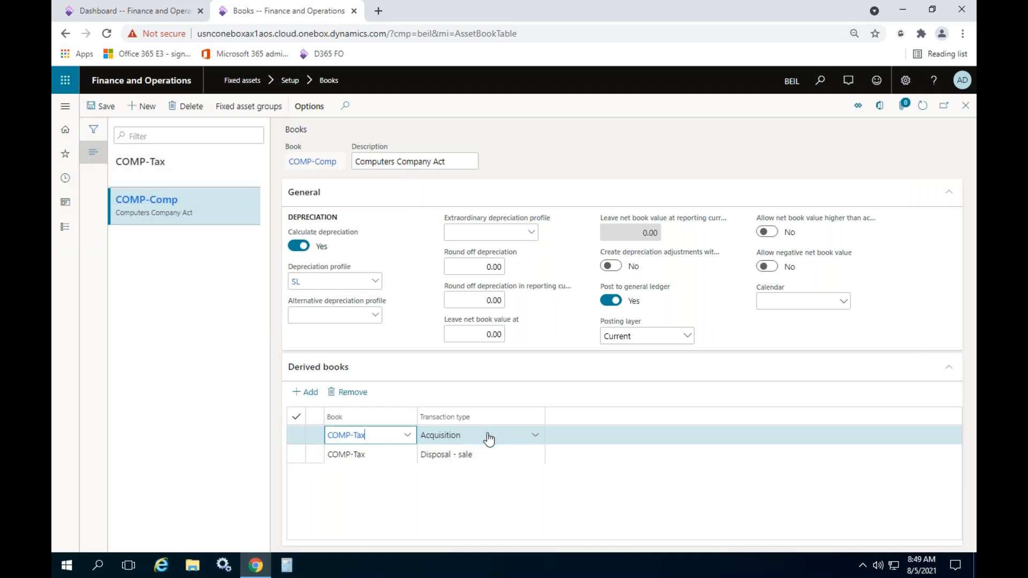
pyautogui.click(489, 483)
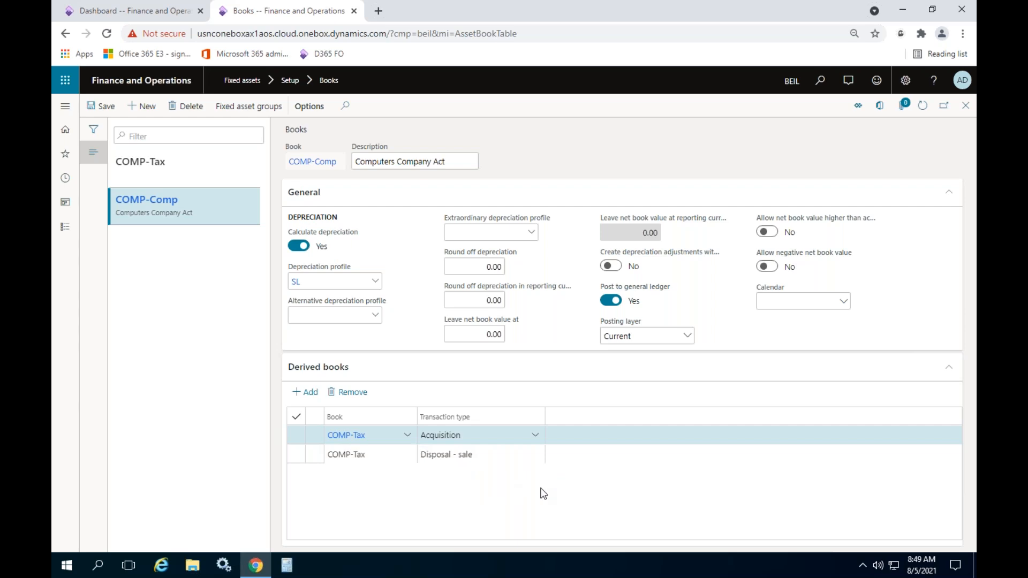
pyautogui.click(617, 462)
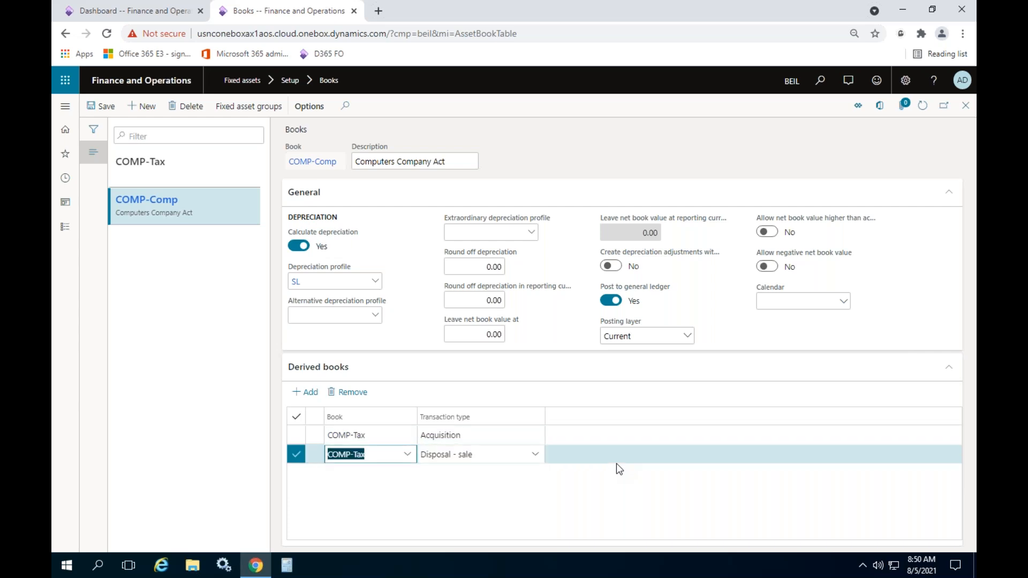
pyautogui.click(513, 510)
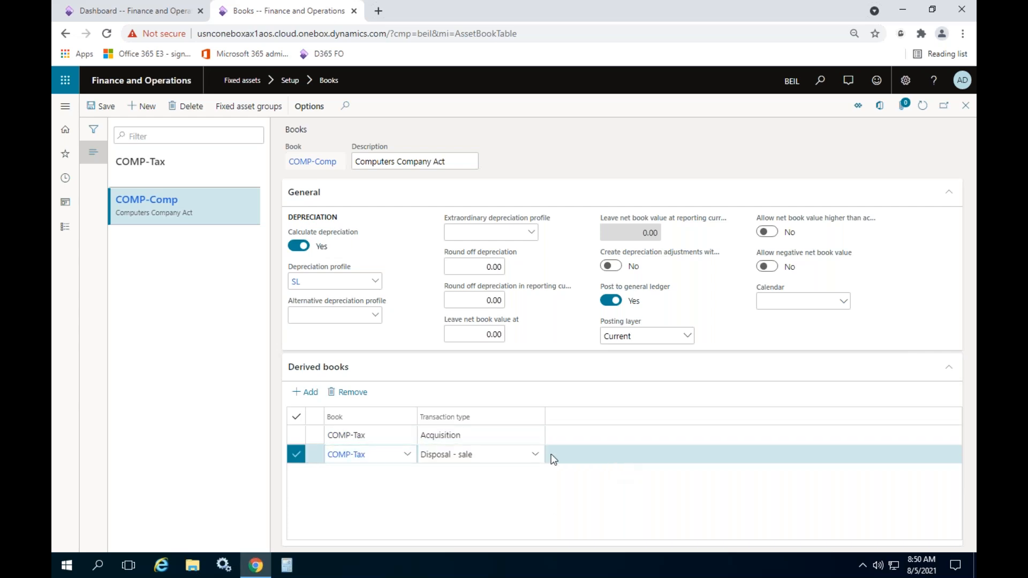
pyautogui.click(966, 106)
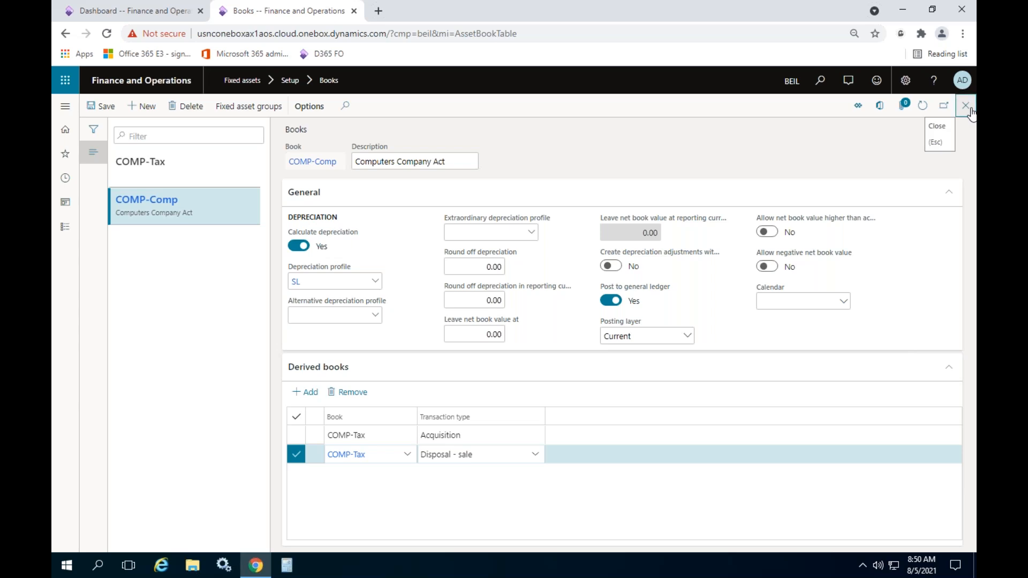
# - Set the posting layer of the COMP-Tax book to Tax and compare it with the COMP-Comp book
pyautogui.click(168, 177)
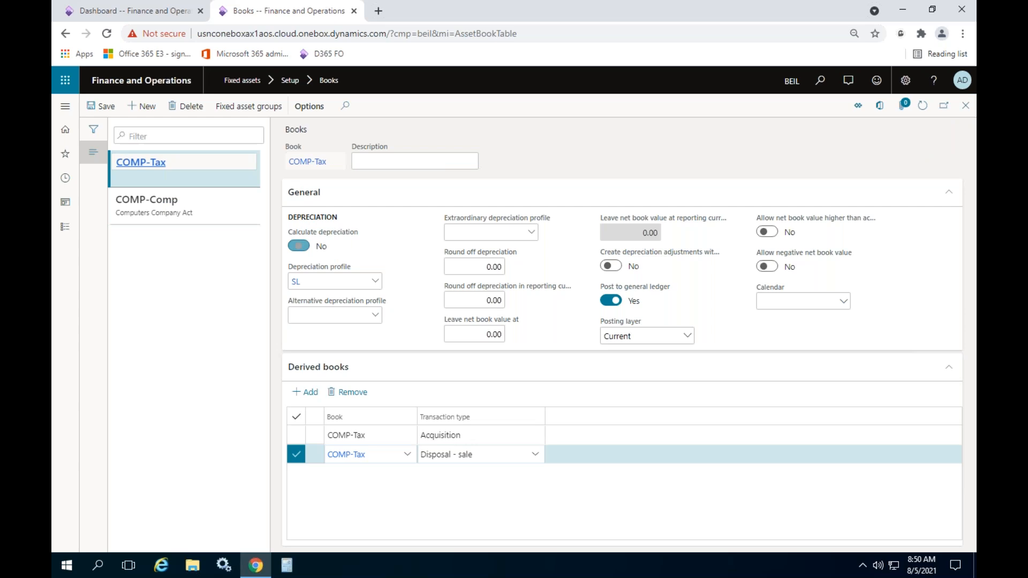
pyautogui.click(686, 336)
pyautogui.click(624, 389)
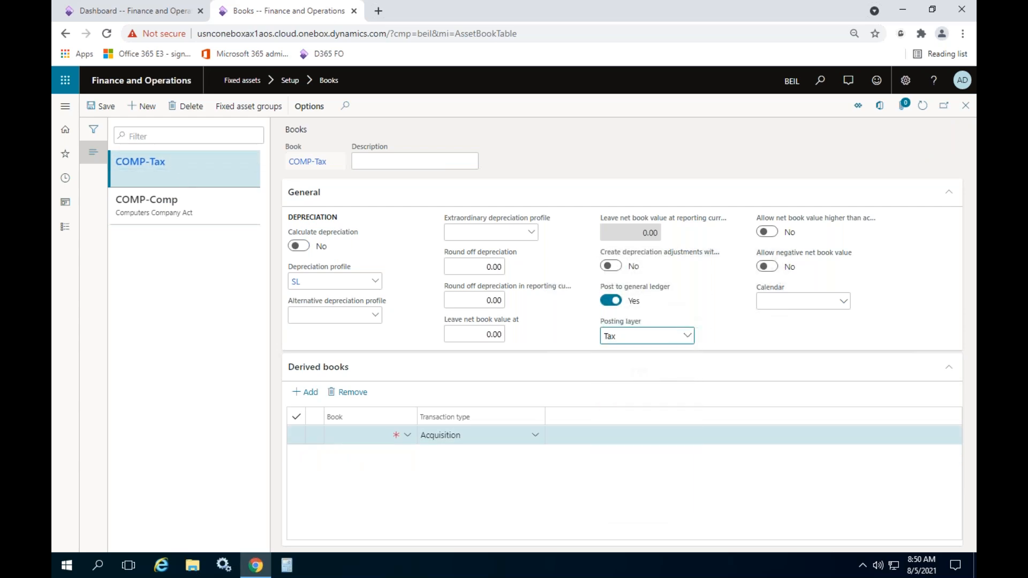
pyautogui.click(186, 201)
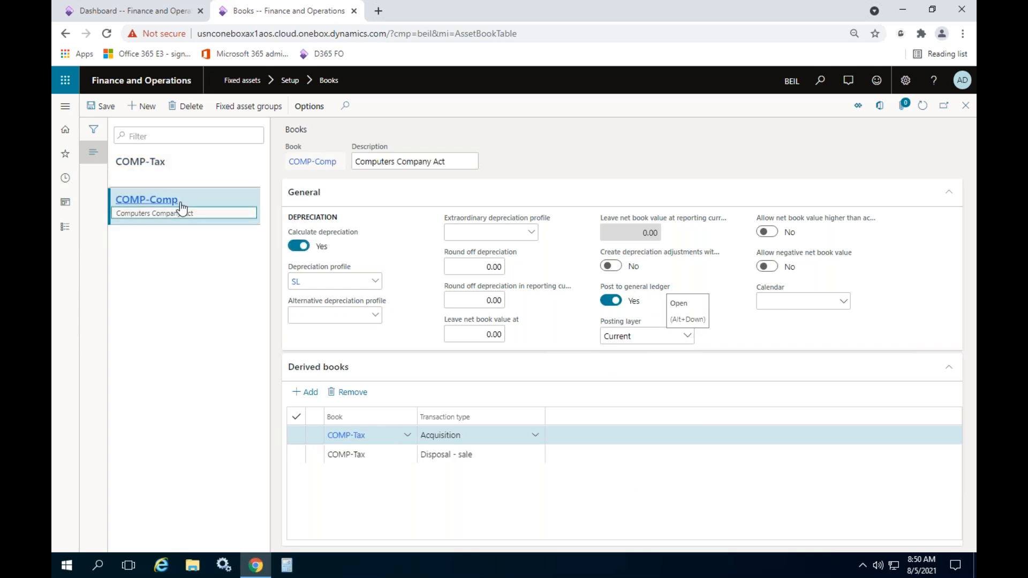
pyautogui.click(211, 172)
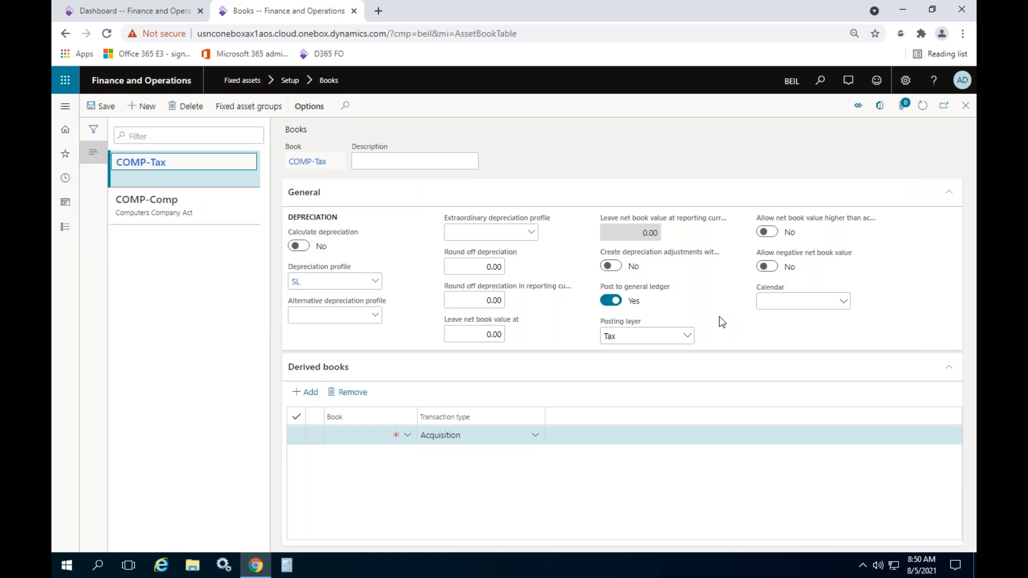
# - Try Custom layer 2 as the posting layer of the COMP-Tax book, and restore Tax
pyautogui.click(688, 336)
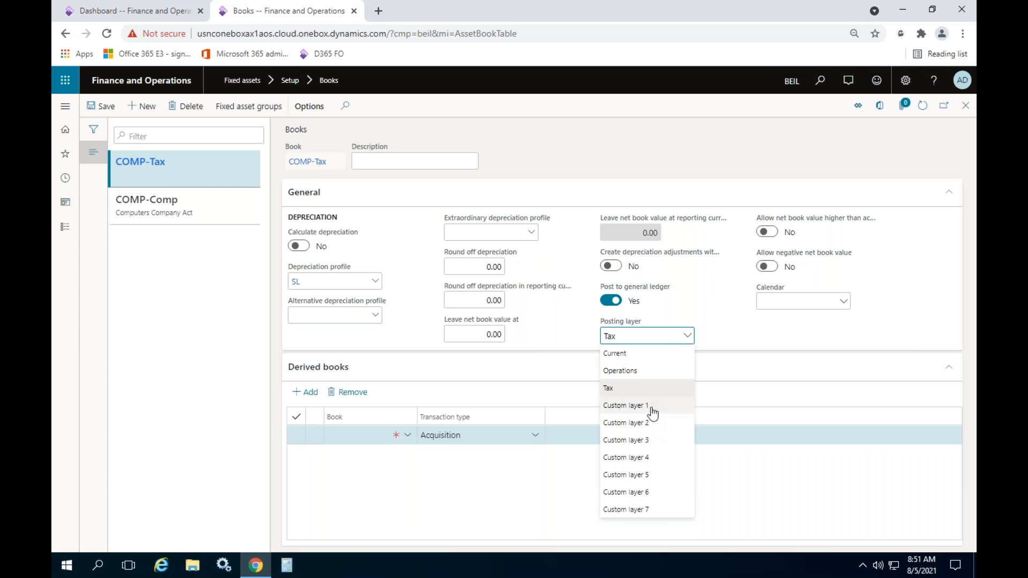
pyautogui.click(647, 431)
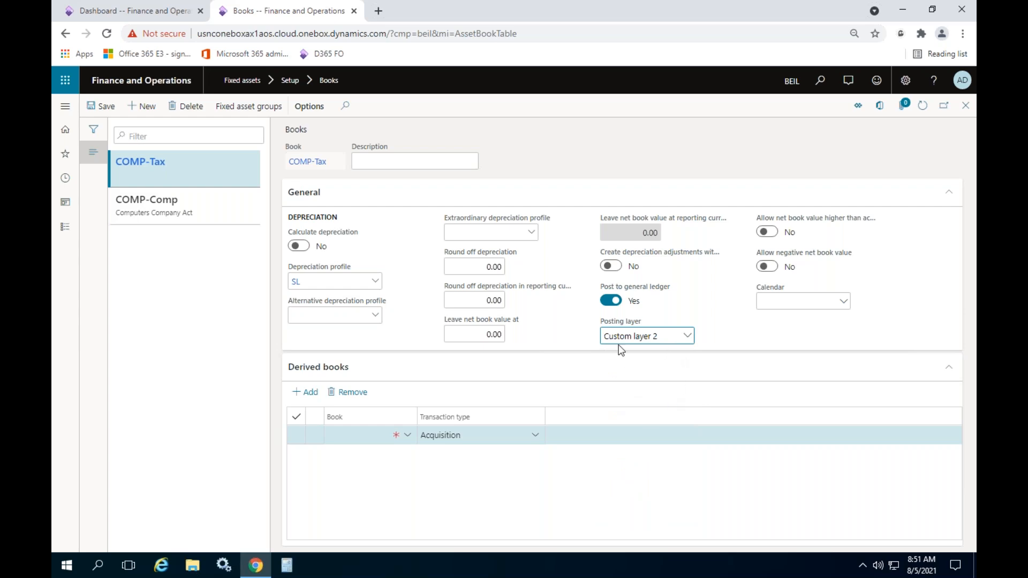
pyautogui.click(667, 338)
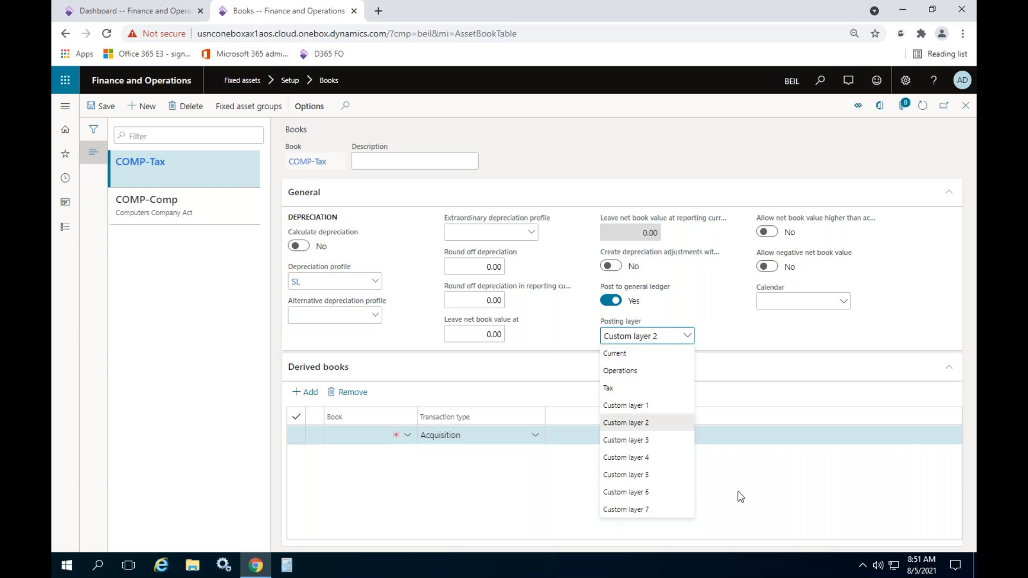
pyautogui.click(626, 388)
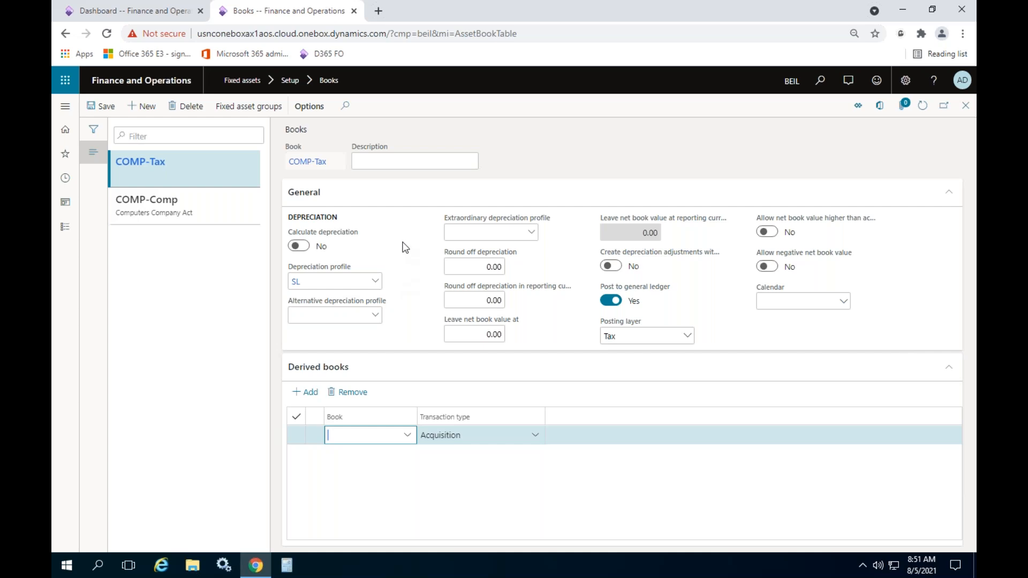
# - Examine the posting layer options of the CustPayJou journal name in General ledger, leaving Current selected, and close the journal names page
pyautogui.click(65, 226)
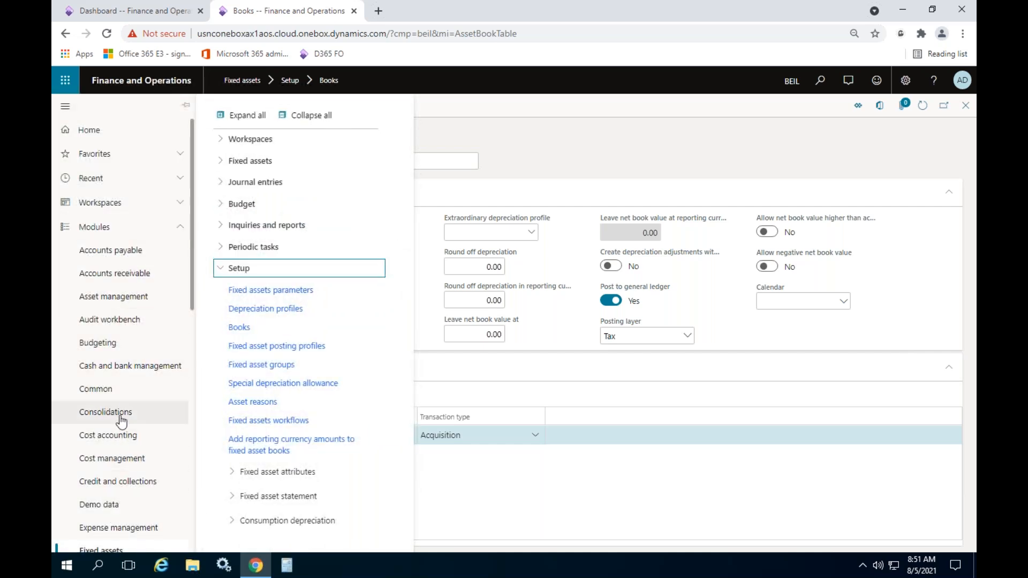
pyautogui.scroll(-1, 140, 392)
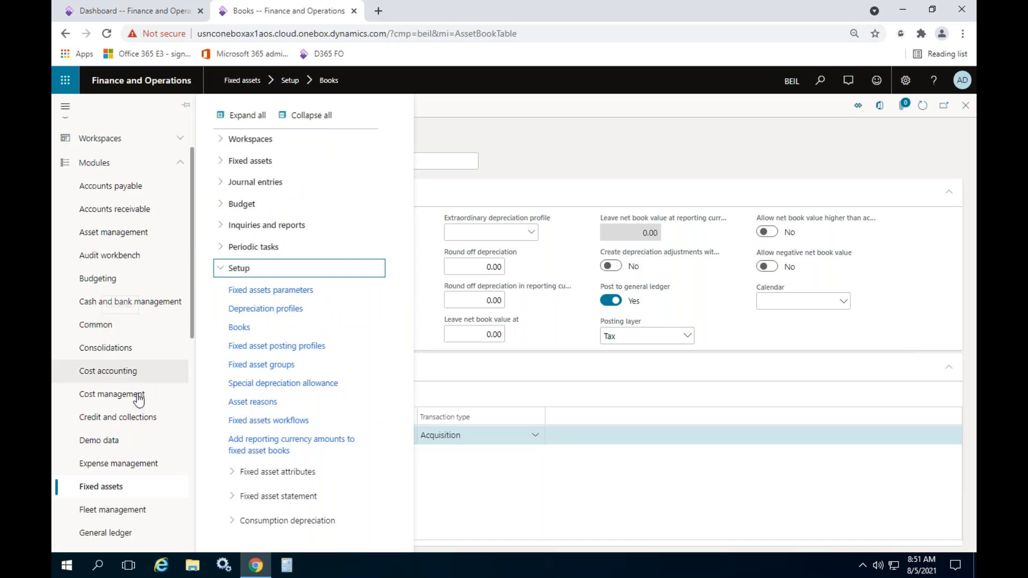
pyautogui.click(107, 533)
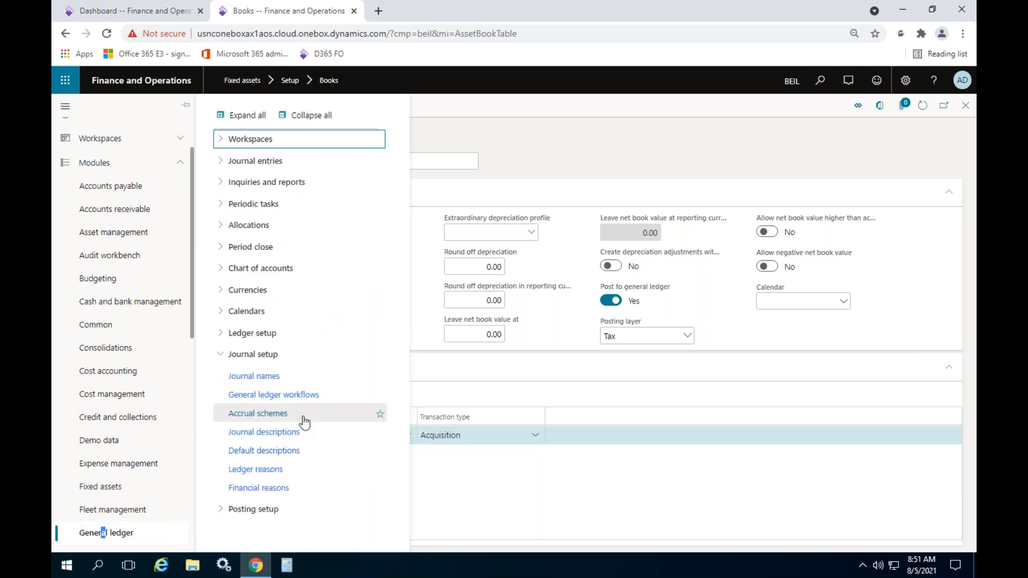
pyautogui.click(243, 378)
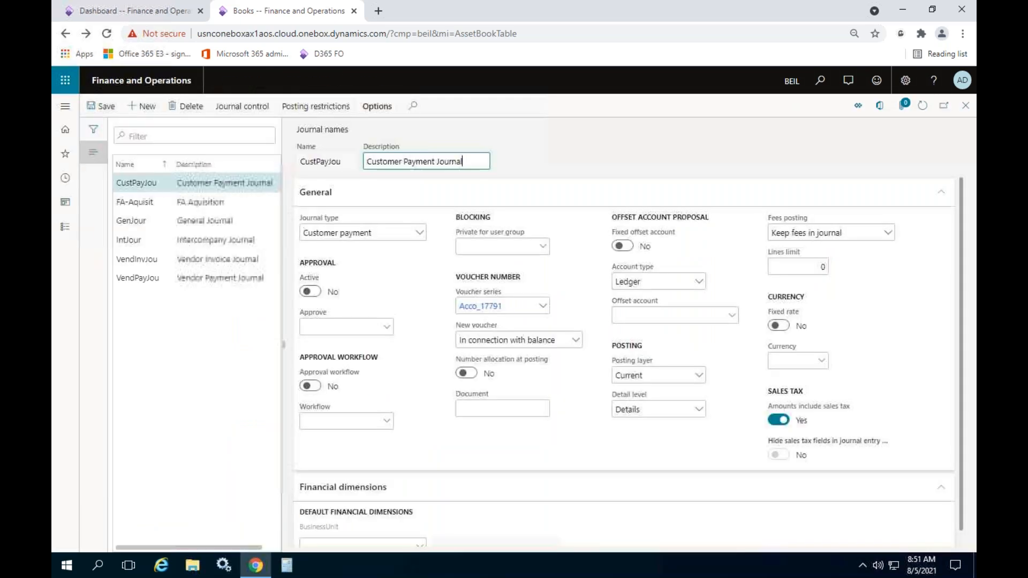
pyautogui.click(698, 376)
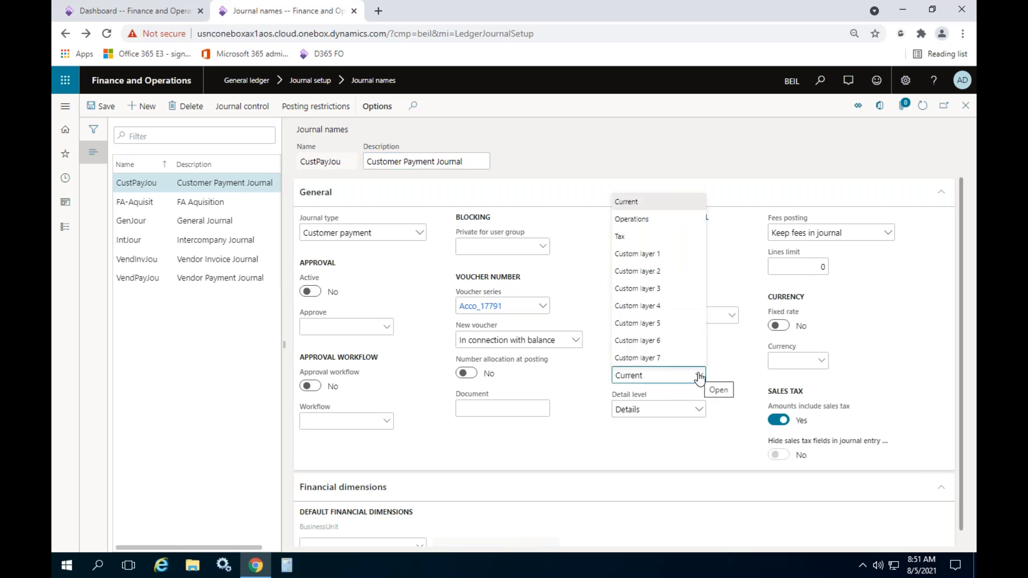
pyautogui.click(722, 438)
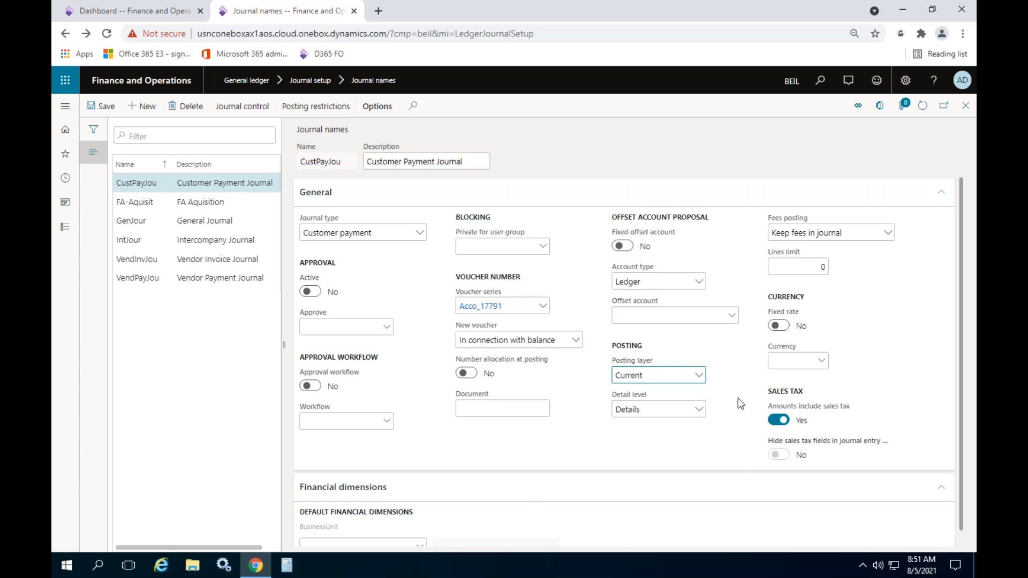
pyautogui.click(709, 449)
pyautogui.click(966, 106)
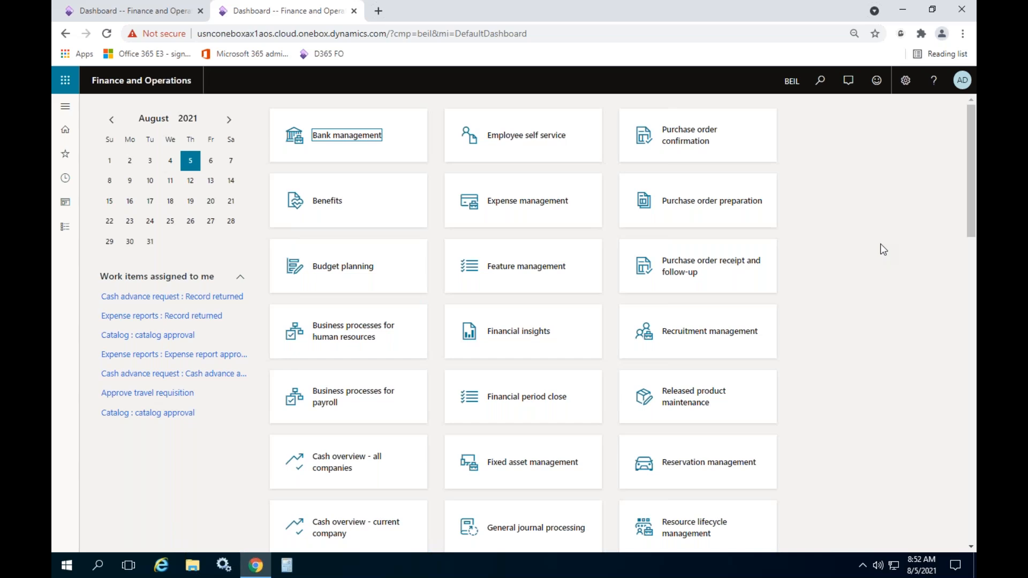
# - Open the list of fixed assets in the Fixed assets module
pyautogui.click(64, 228)
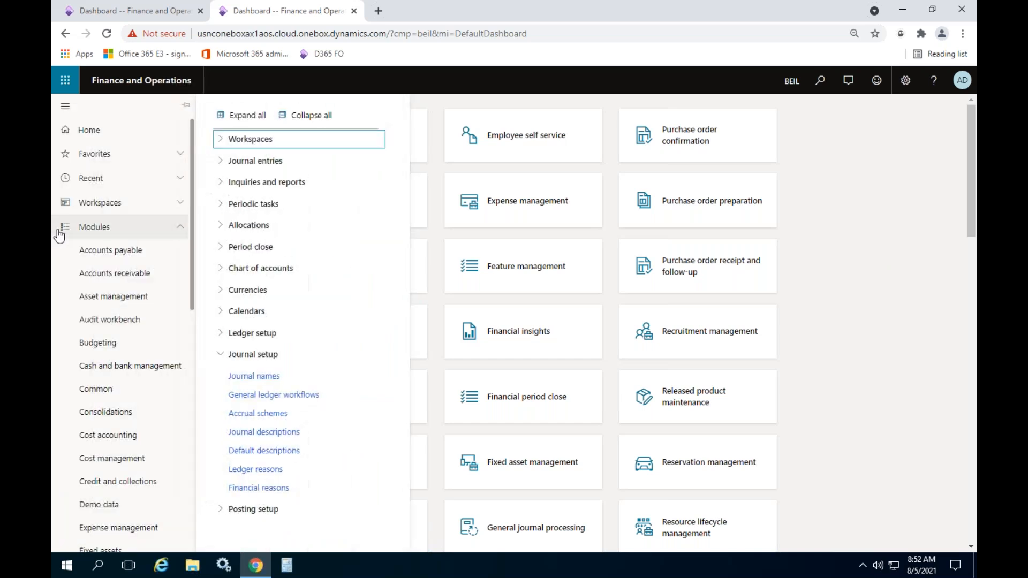
pyautogui.scroll(-3, 128, 321)
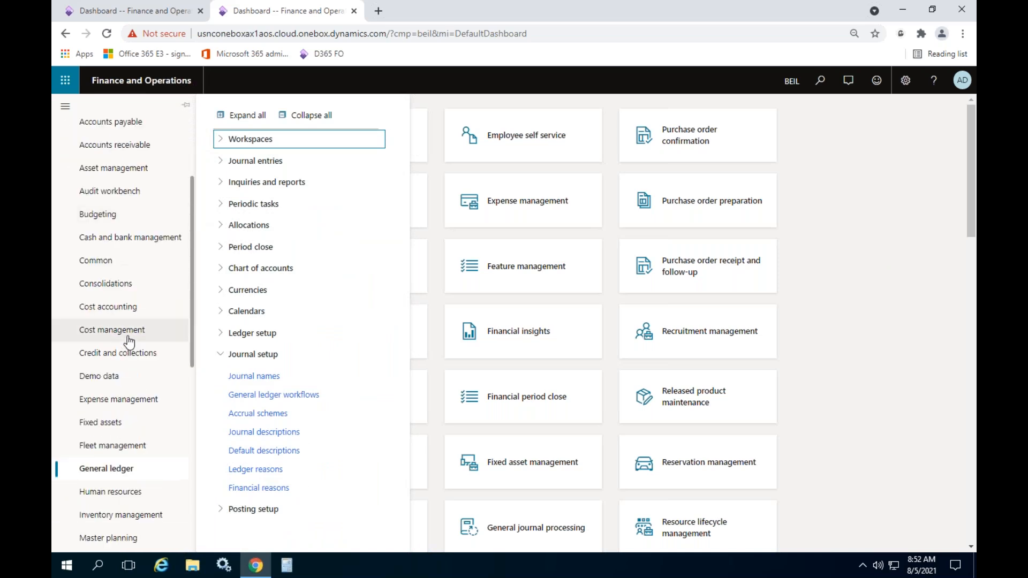
pyautogui.click(128, 423)
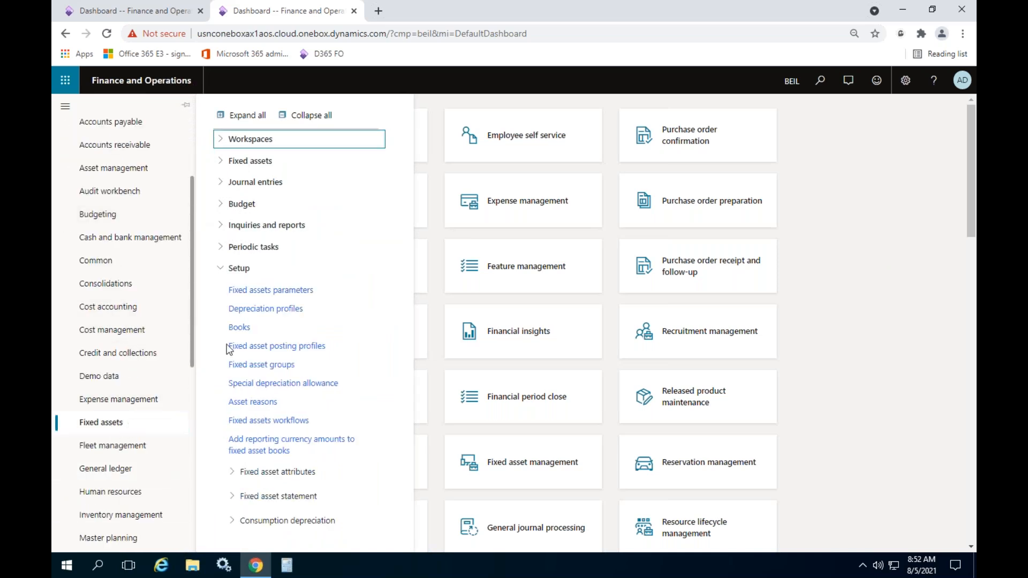
pyautogui.click(305, 115)
pyautogui.click(250, 161)
pyautogui.click(257, 184)
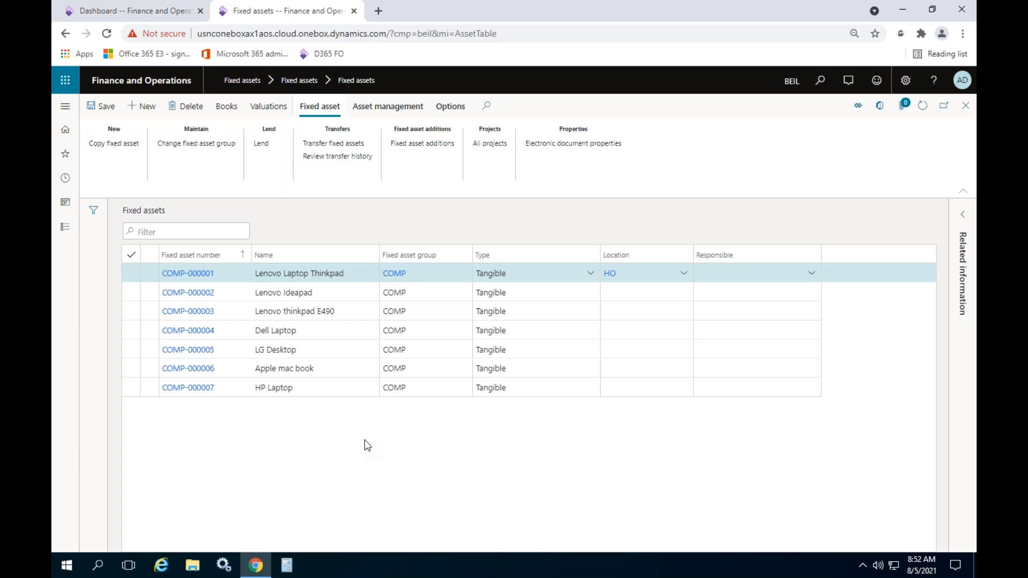
# - Start the Split fixed asset function for the COMP-Comp book of the Apple mac book
pyautogui.click(301, 368)
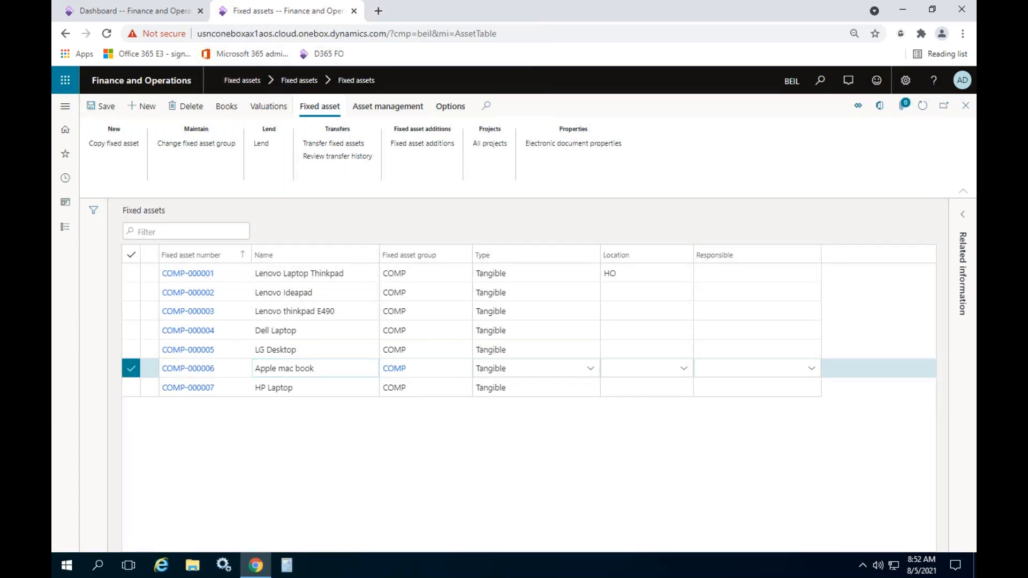
pyautogui.click(227, 106)
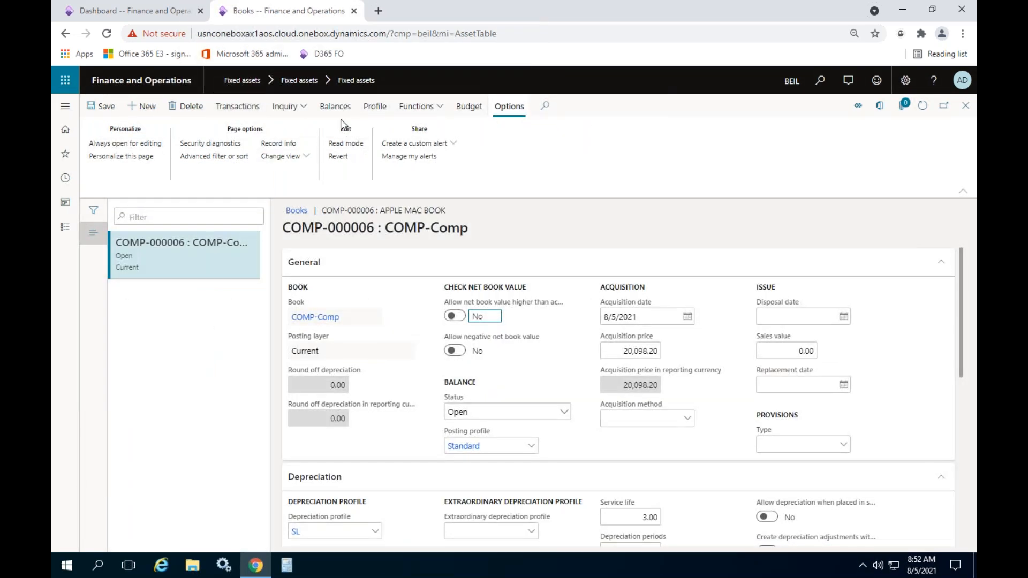
pyautogui.click(285, 106)
pyautogui.click(421, 107)
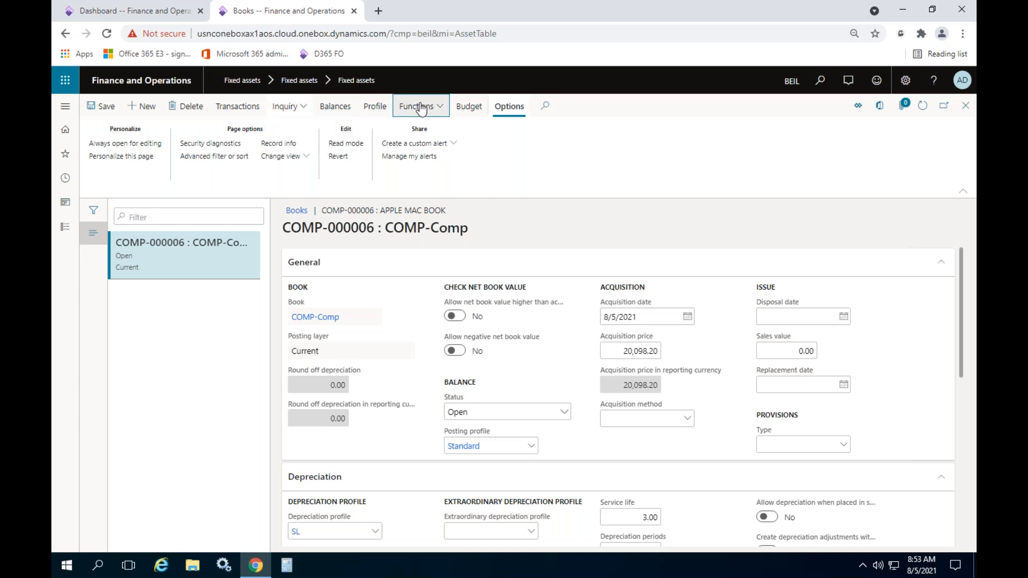
pyautogui.click(421, 107)
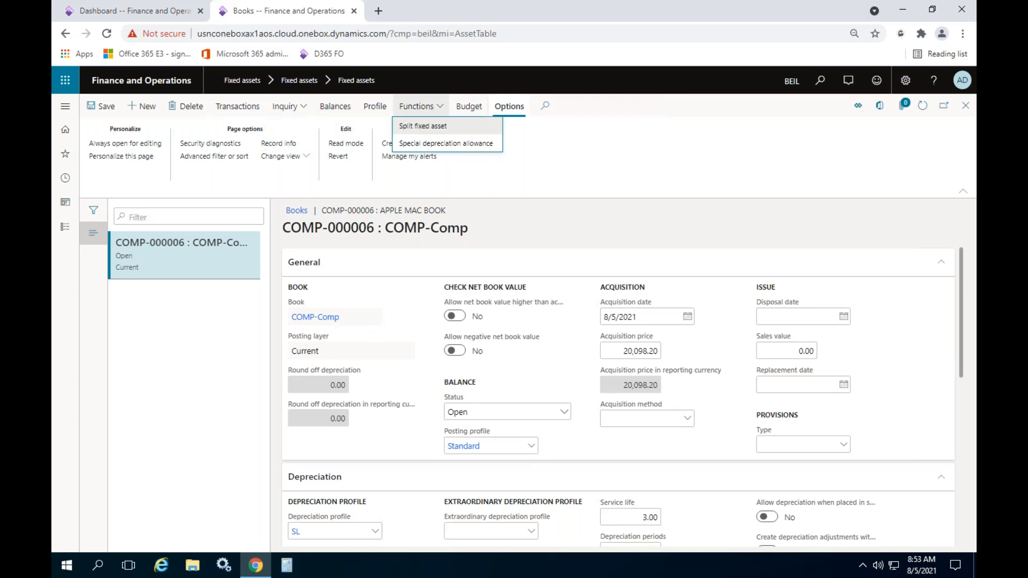
pyautogui.click(463, 126)
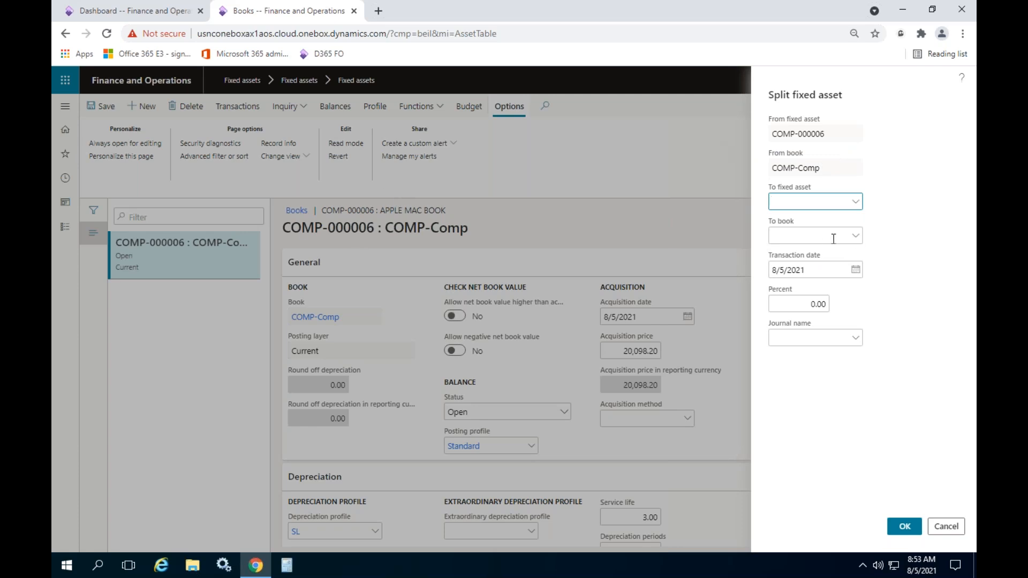
# - Set the split's target fixed asset to COMP-000001 and its target book to COMP-Comp
pyautogui.click(857, 202)
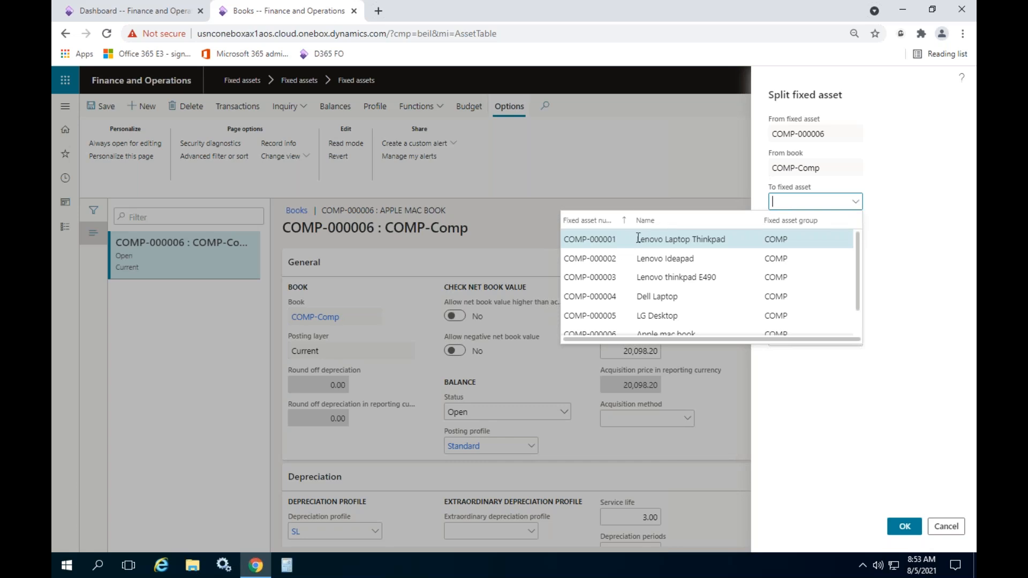
pyautogui.click(594, 239)
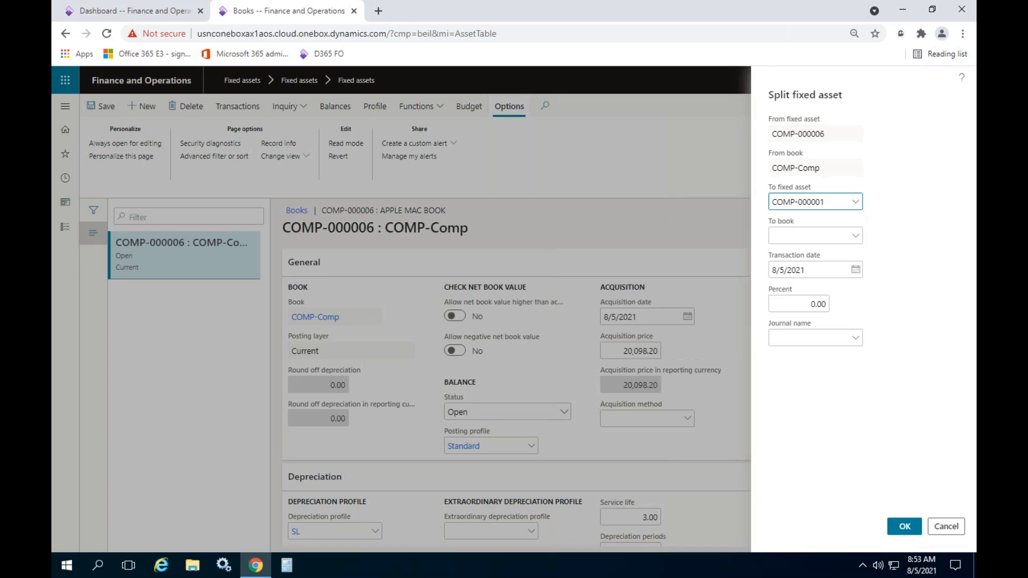
pyautogui.click(820, 237)
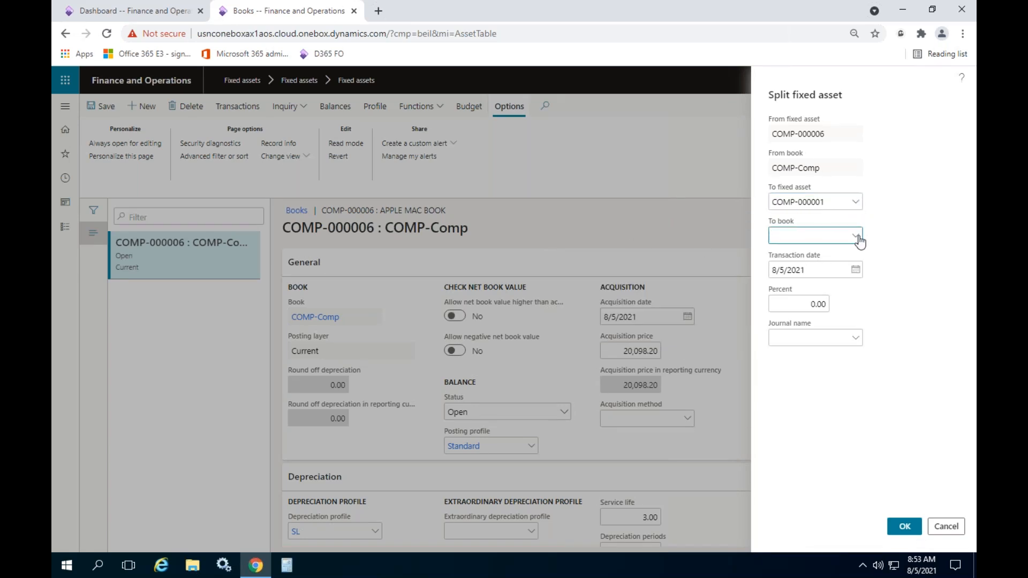
pyautogui.click(856, 236)
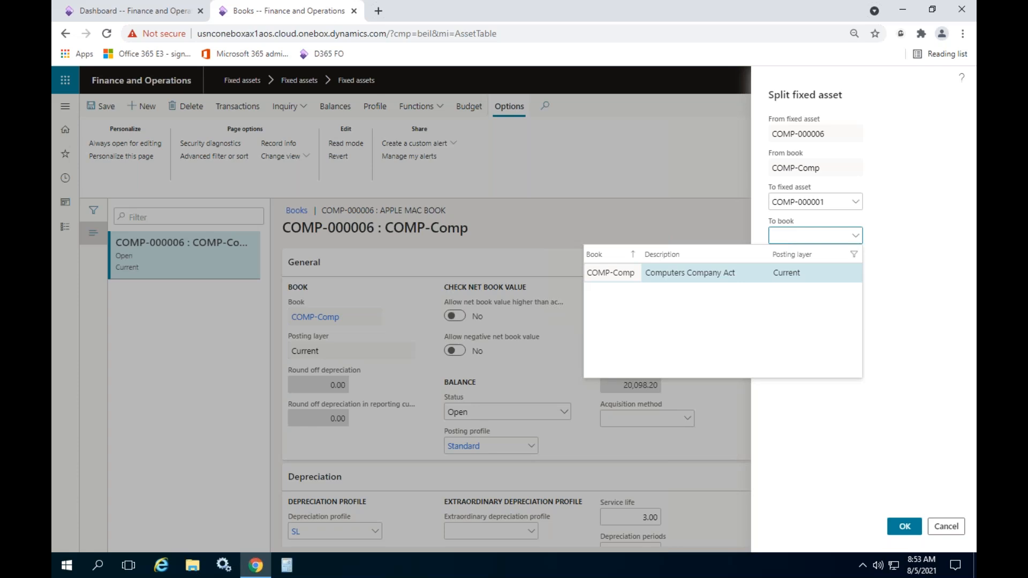
pyautogui.click(704, 273)
# - Choose FA-Aquisit as the split's journal name, review the assets and percent field, and cancel the split
pyautogui.click(784, 302)
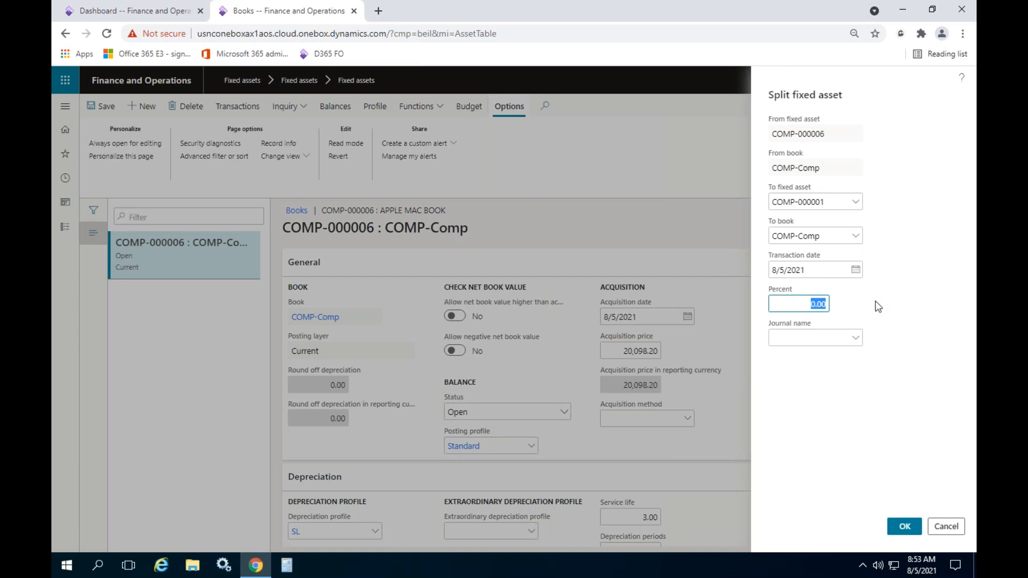
pyautogui.click(853, 339)
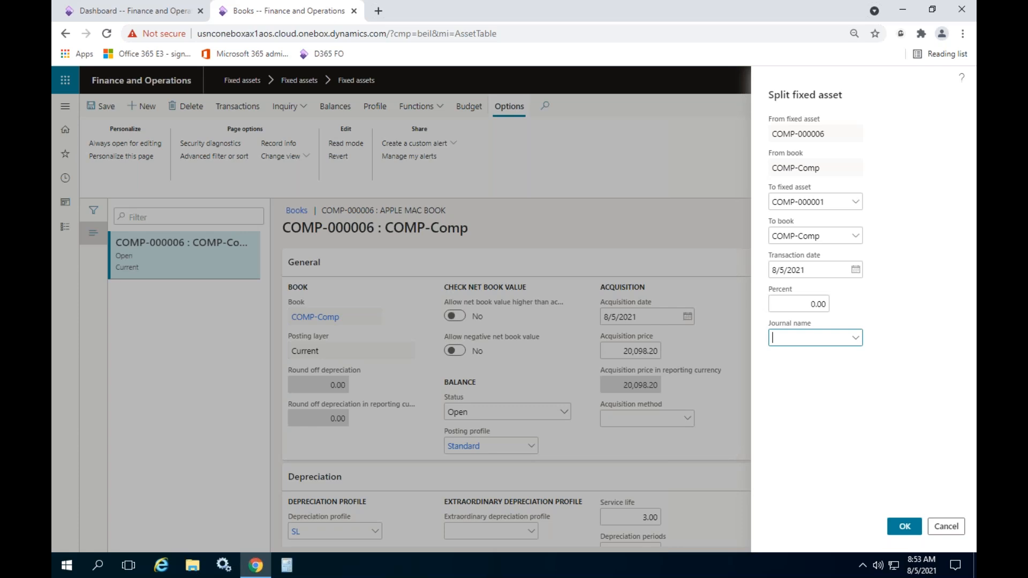
pyautogui.click(867, 375)
pyautogui.click(798, 134)
pyautogui.click(796, 202)
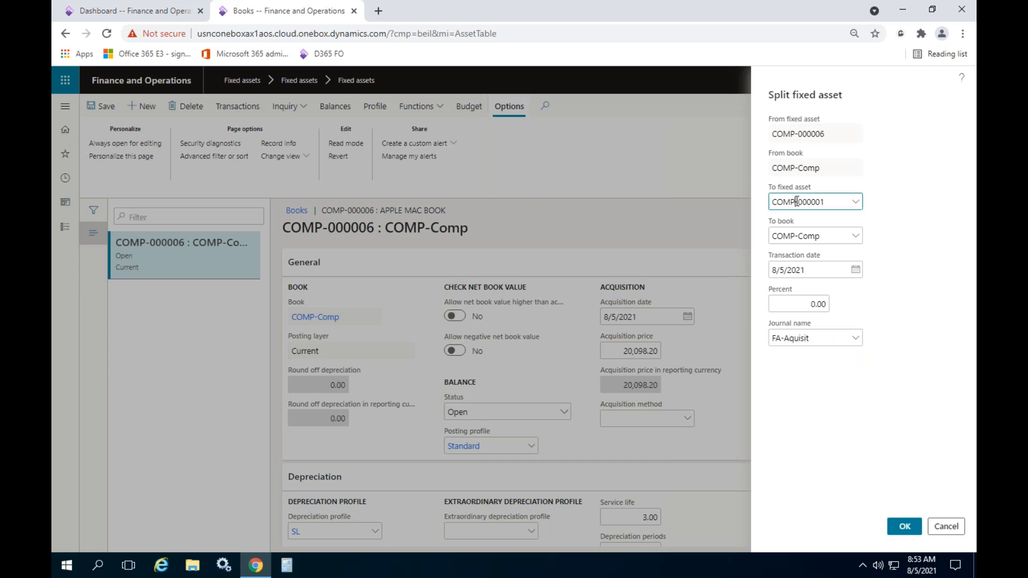
pyautogui.click(806, 306)
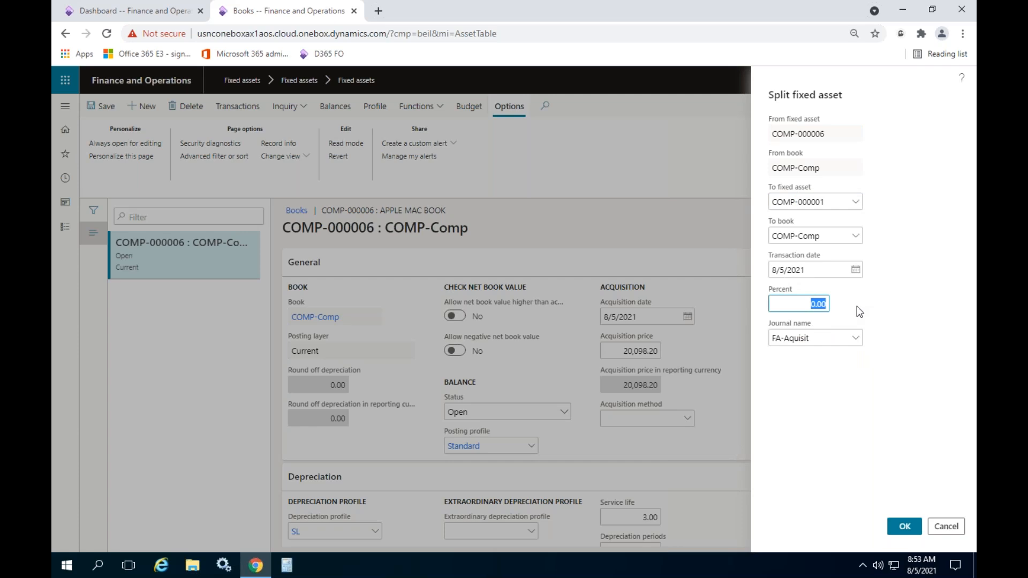
pyautogui.click(798, 306)
pyautogui.doubleClick(798, 306)
pyautogui.click(945, 527)
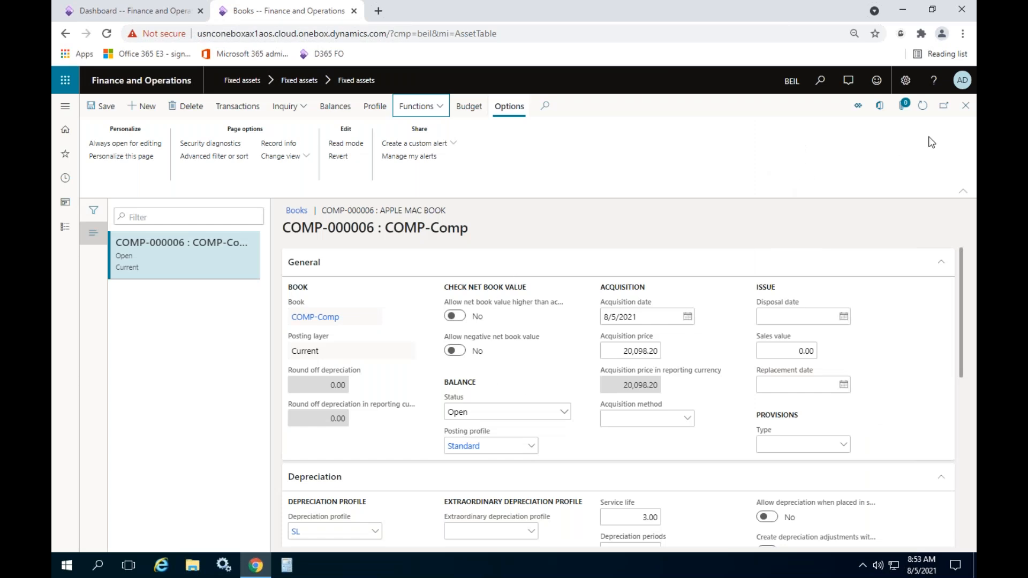
# - Close the Apple mac book's books page and the fixed assets list to return to the dashboard
pyautogui.click(965, 106)
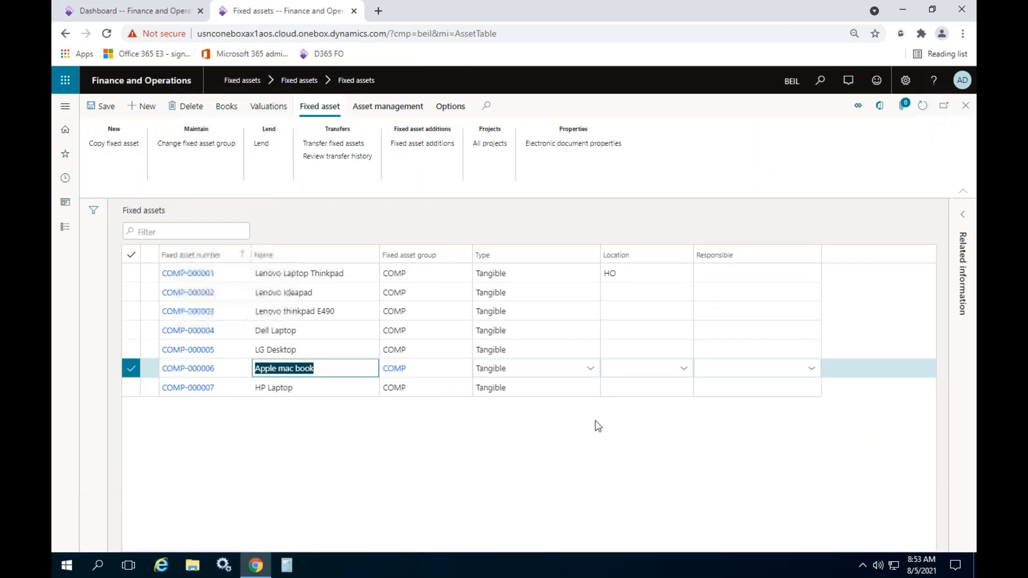
pyautogui.click(364, 475)
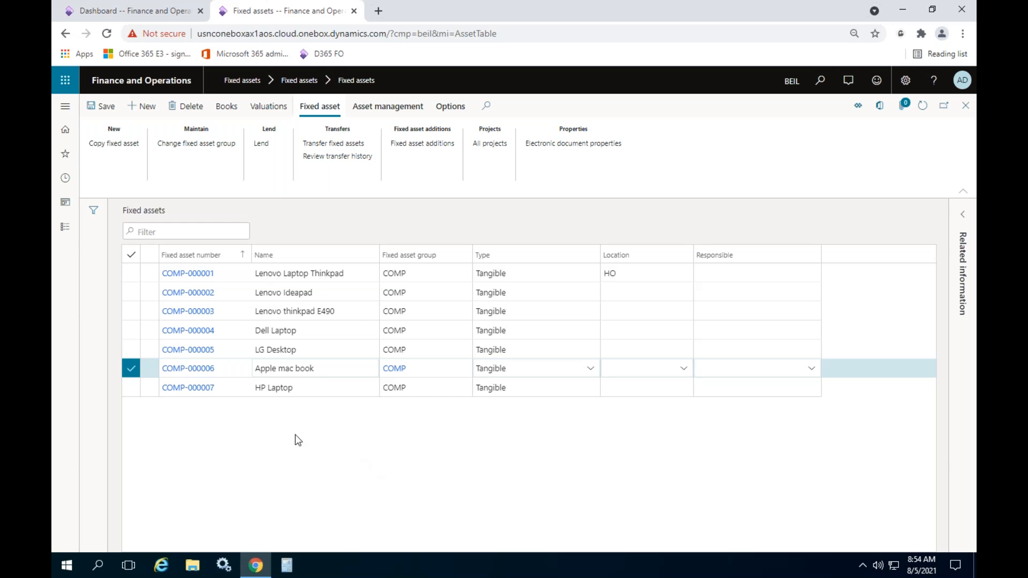
pyautogui.click(968, 109)
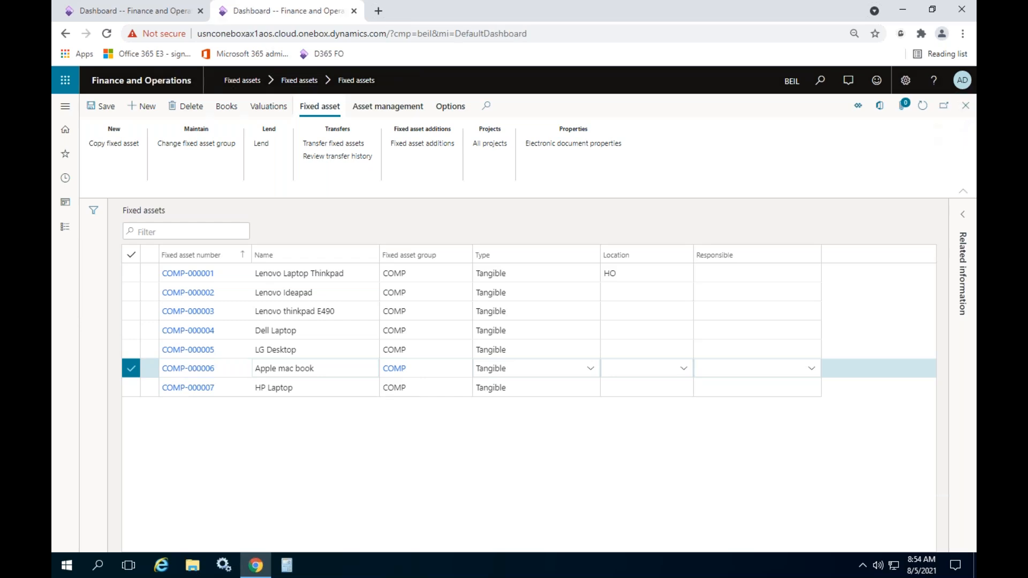